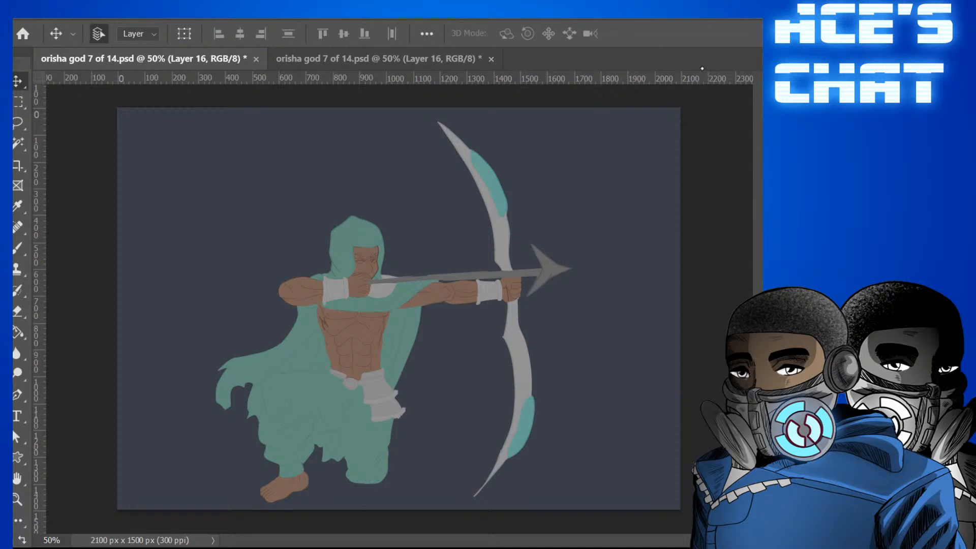
Tile the two views of the archer document side by side and zoom one view to 200% on the face.
click(702, 68)
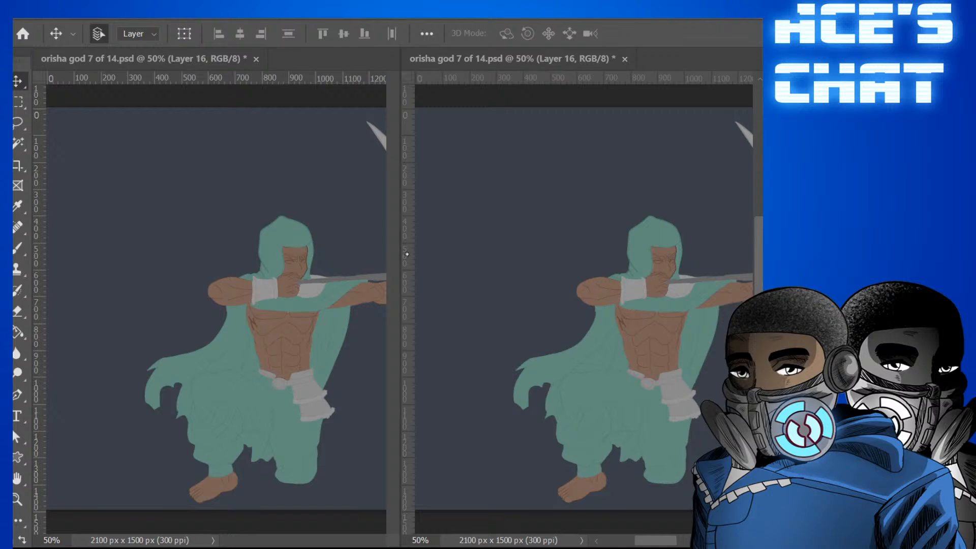
click(396, 258)
scroll(396, 258, up, 3)
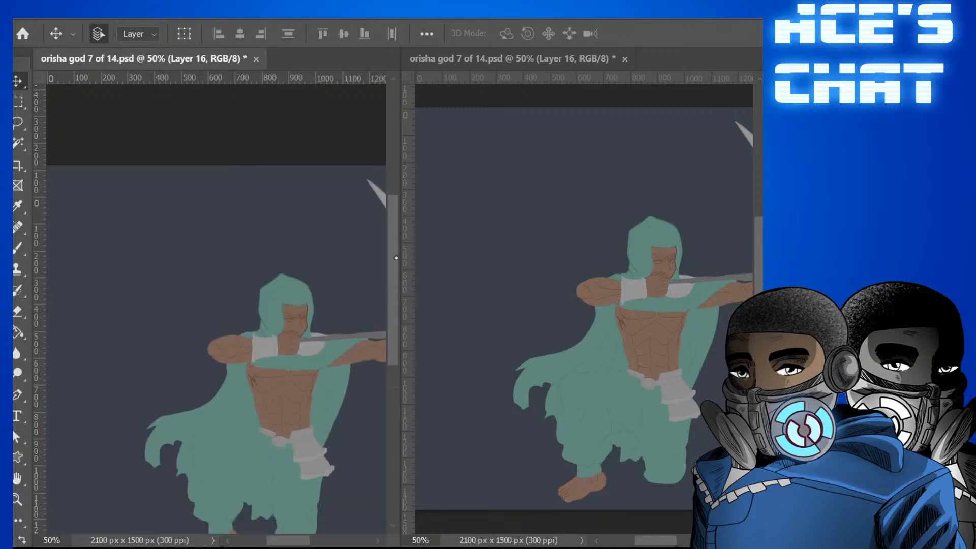
scroll(396, 257, down, 7)
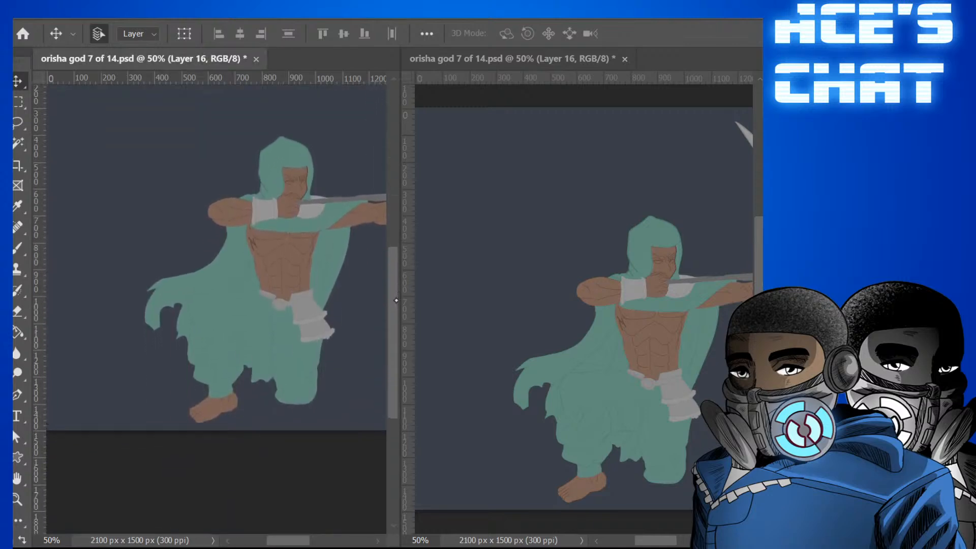
scroll(396, 300, up, 2)
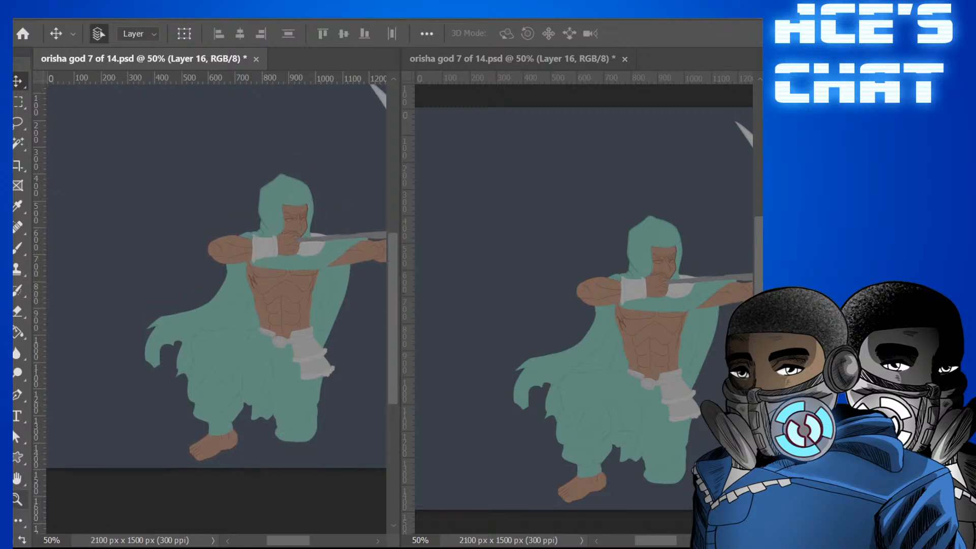
click(17, 499)
click(311, 203)
click(298, 224)
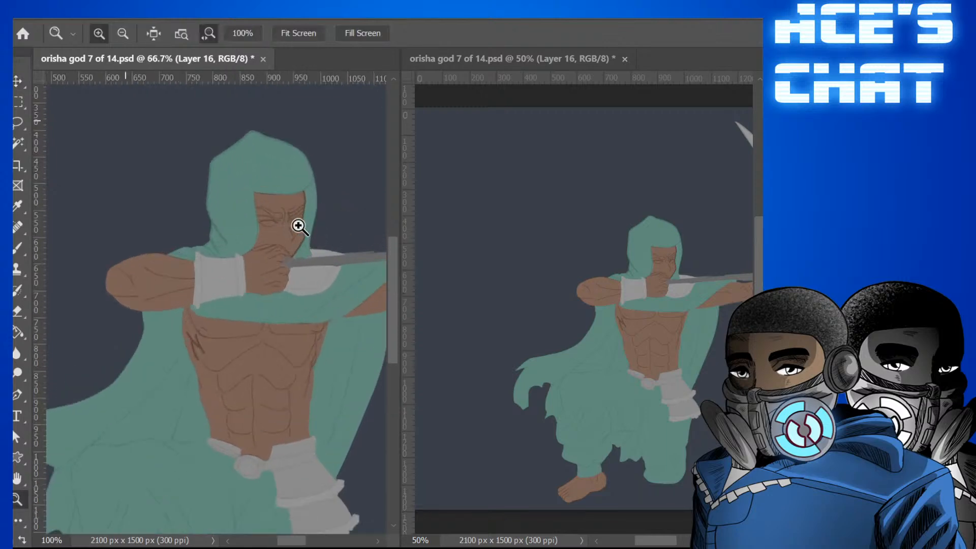
click(307, 237)
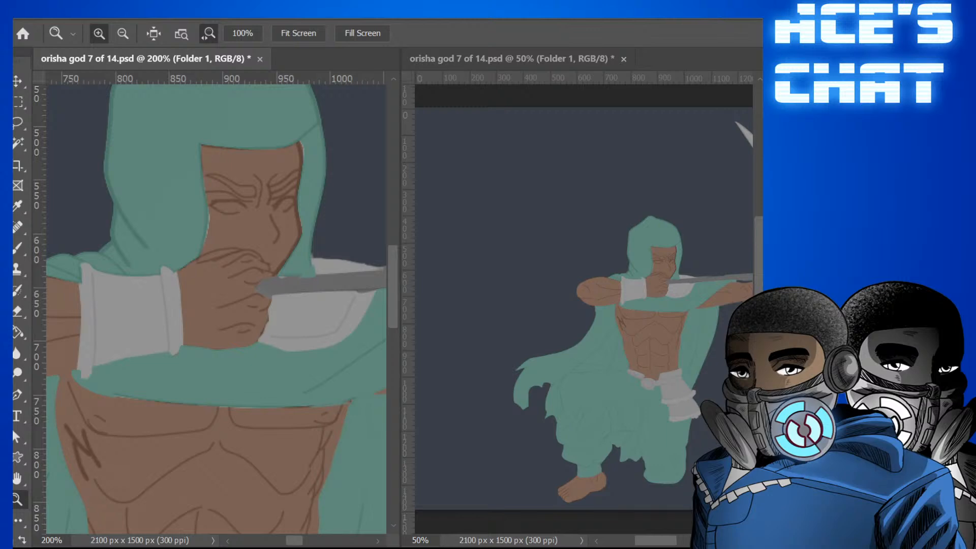
Select the layer that holds the archer's armor pieces and name it "armor".
key(ctrl+alt+shift+n)
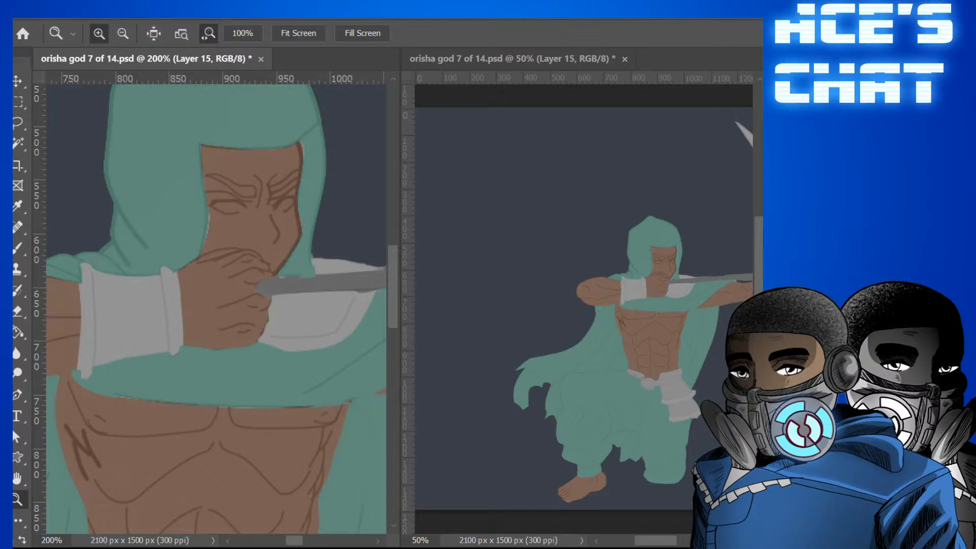
key(alt+[)
key(ctrl+z)
key(ctrl+shift+z)
key(Return)
key(Return)
key(Return)
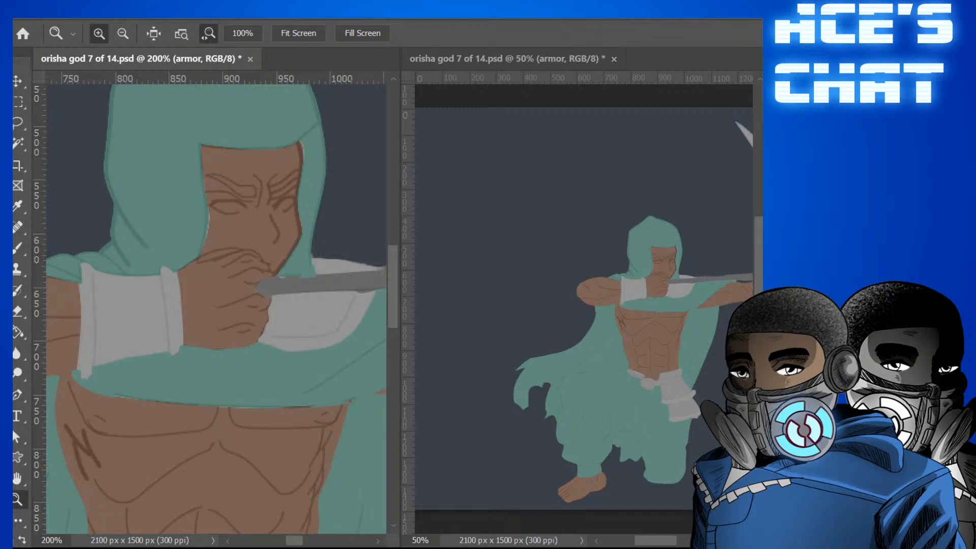
Identify the layer with the bow's teal inserts and rename it "arrow augments".
drag(297, 541, 326, 539)
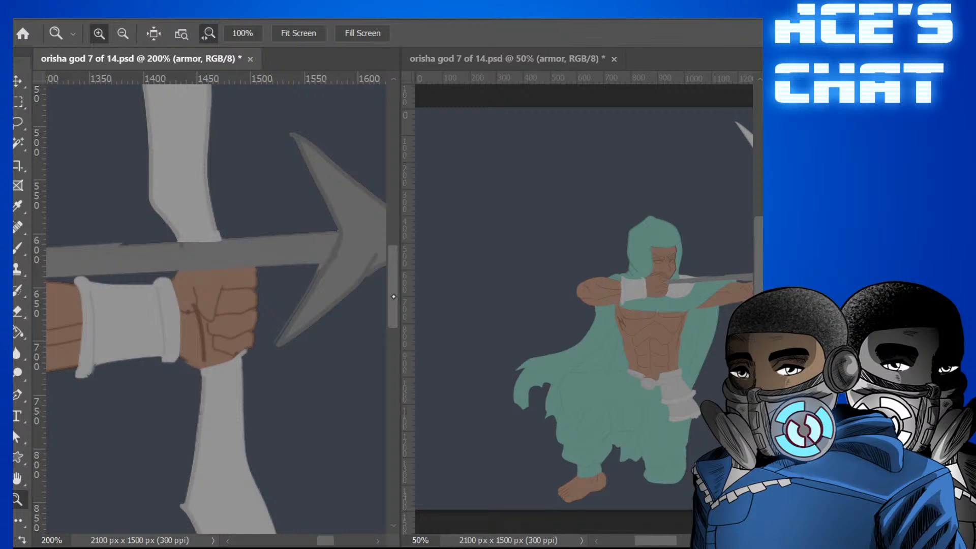
drag(394, 270, 394, 216)
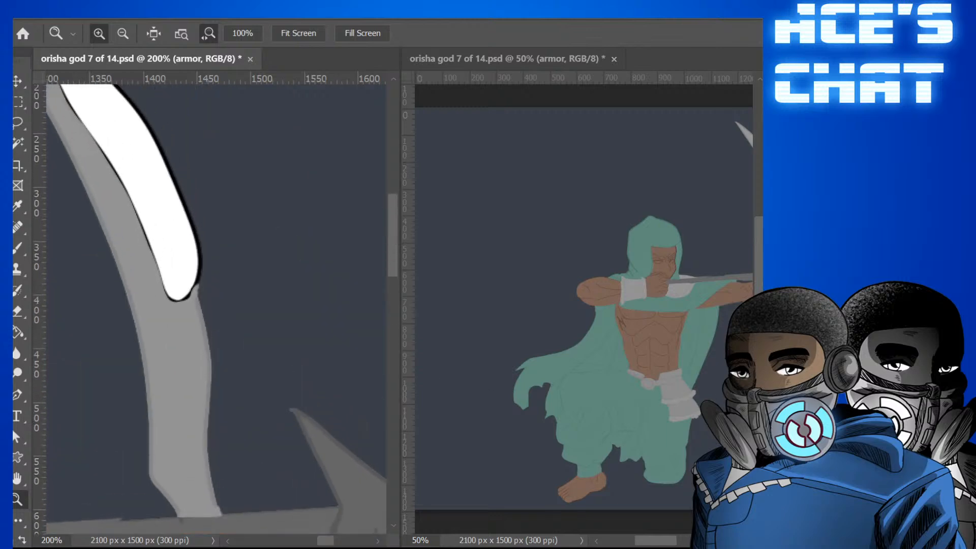
key(ctrl+z)
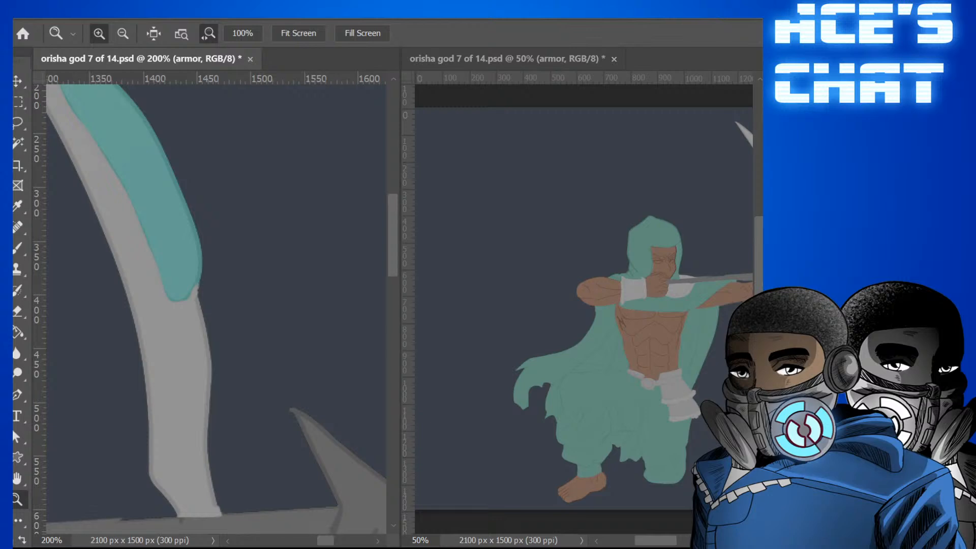
key(ctrl+alt+shift+n)
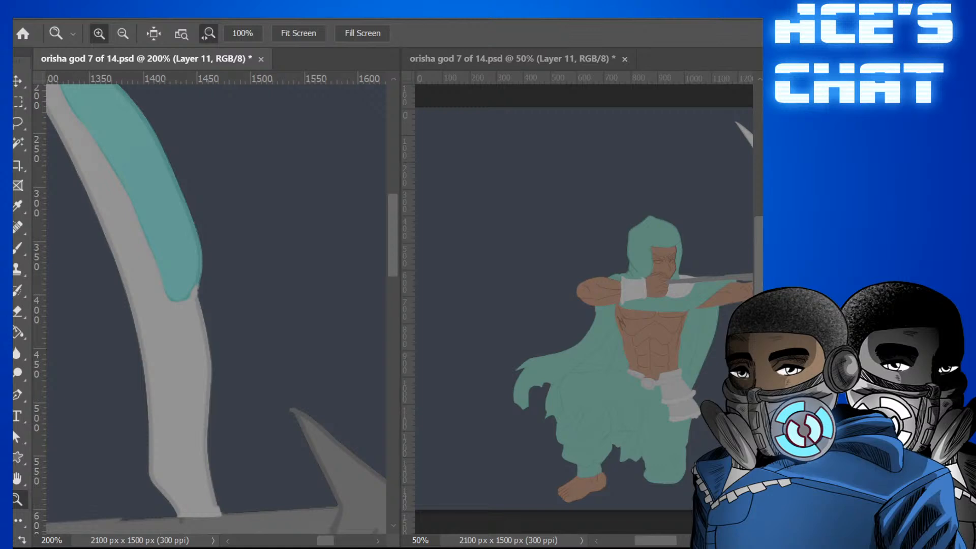
key(Return)
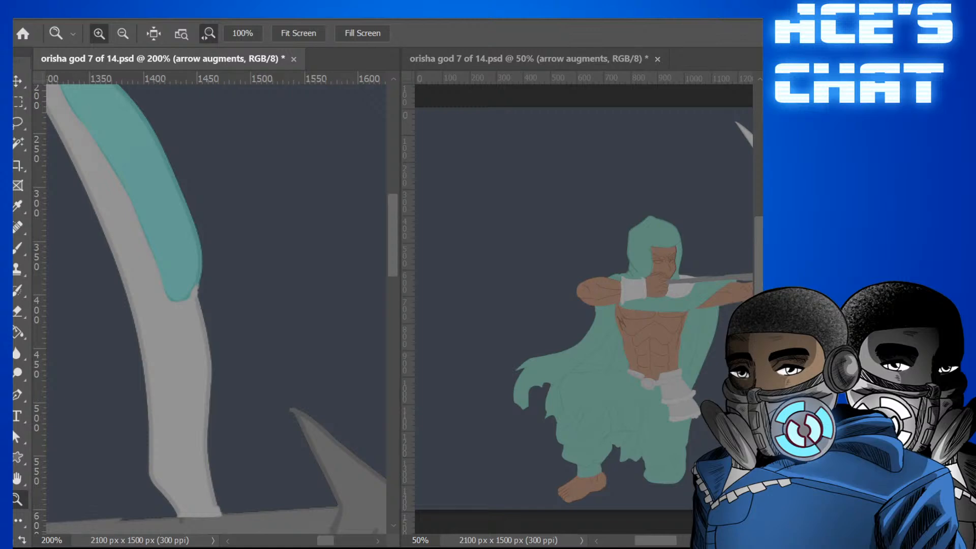
Step down through the layers to the cloak's layer and name it "cloak/clothing".
key(0)
key(5)
key(alt+bracketleft)
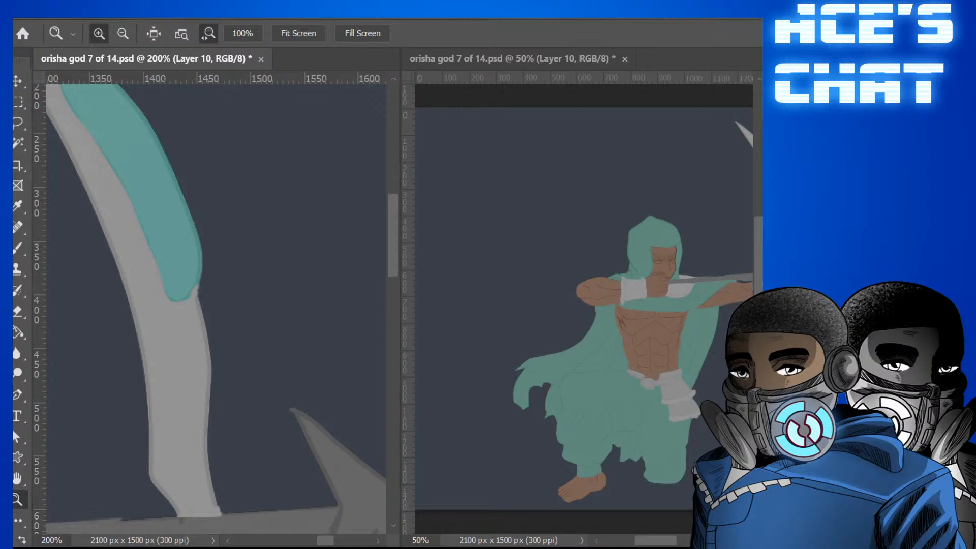
key(alt+bracketleft)
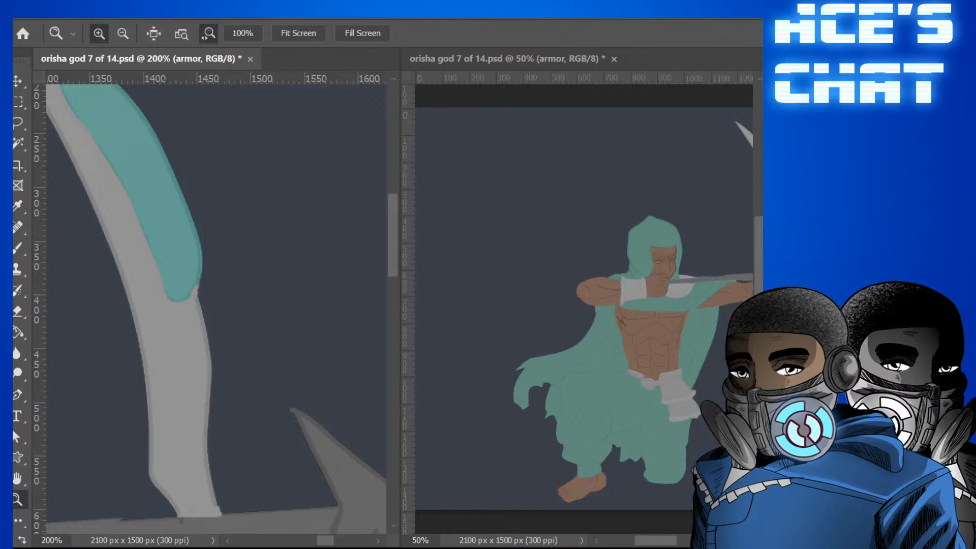
key(alt+bracketleft)
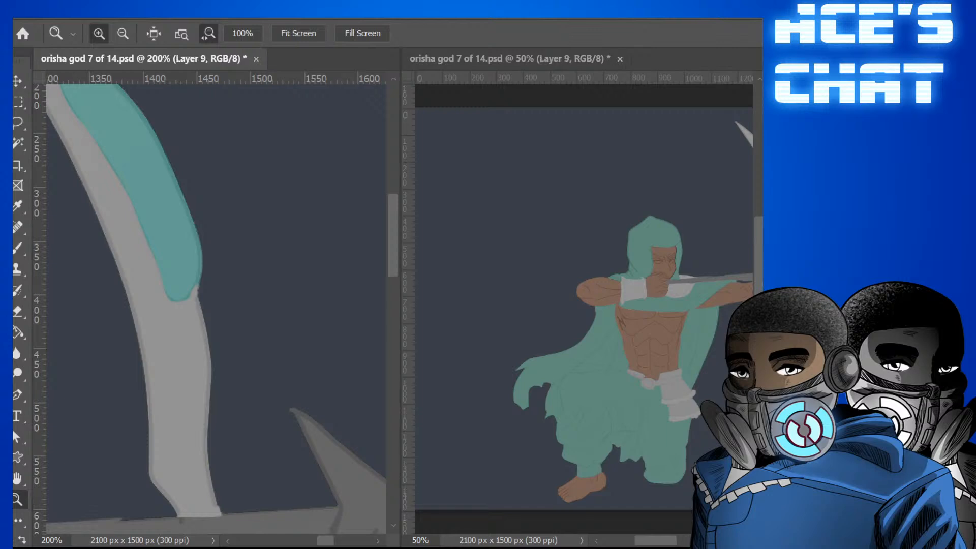
key(ctrl+comma)
key(ctrl+comma)
key(ctrl+e)
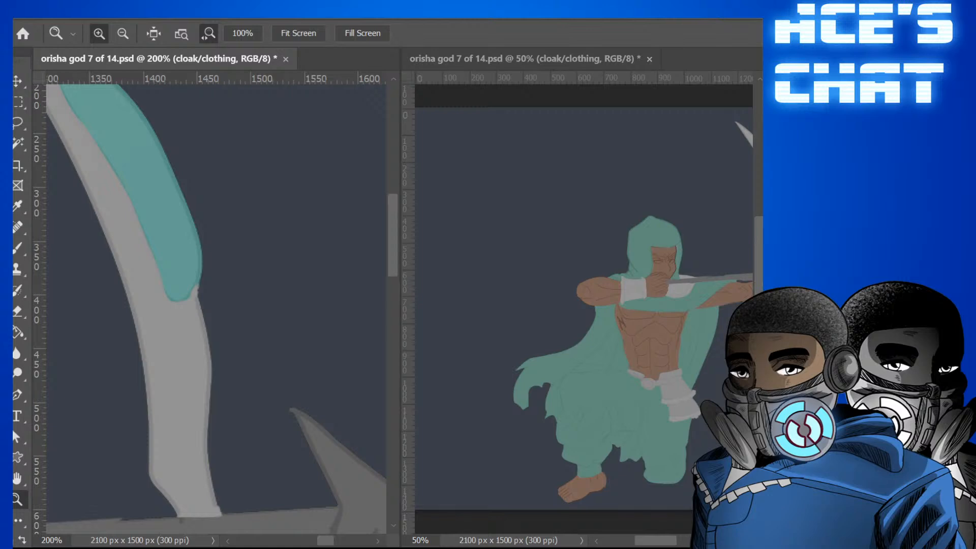
Activate the skin layer, bring the face into view and set up a hard round brush with airbrush build-up.
drag(325, 541, 288, 540)
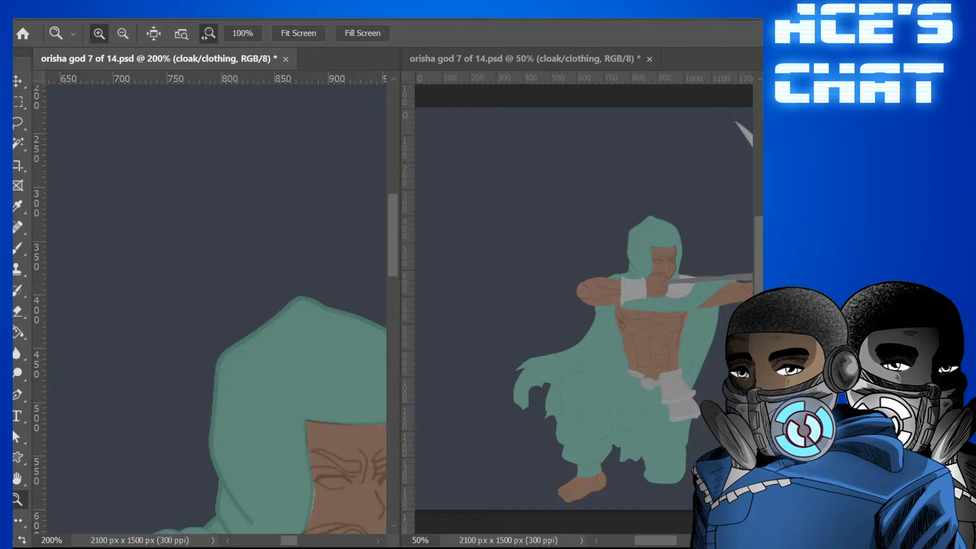
key(alt+[)
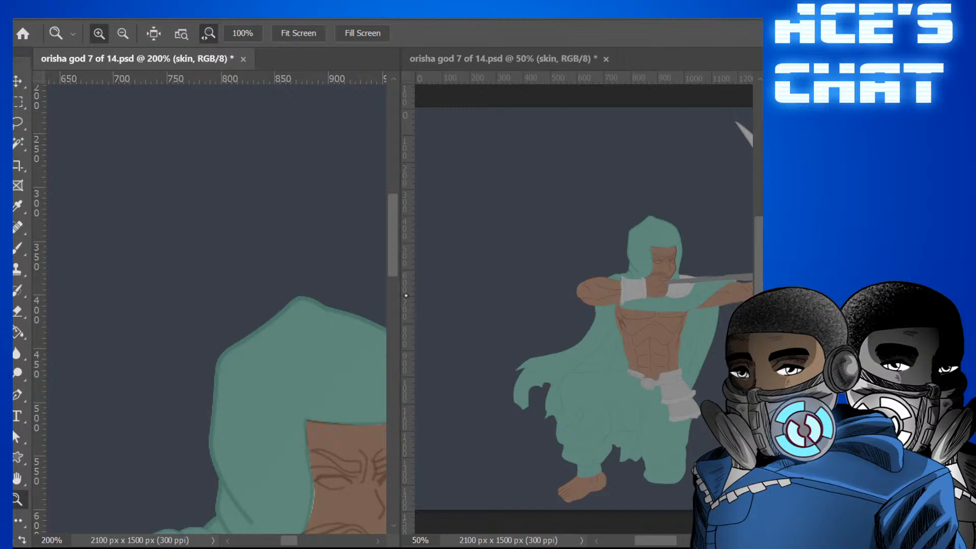
drag(388, 241, 389, 277)
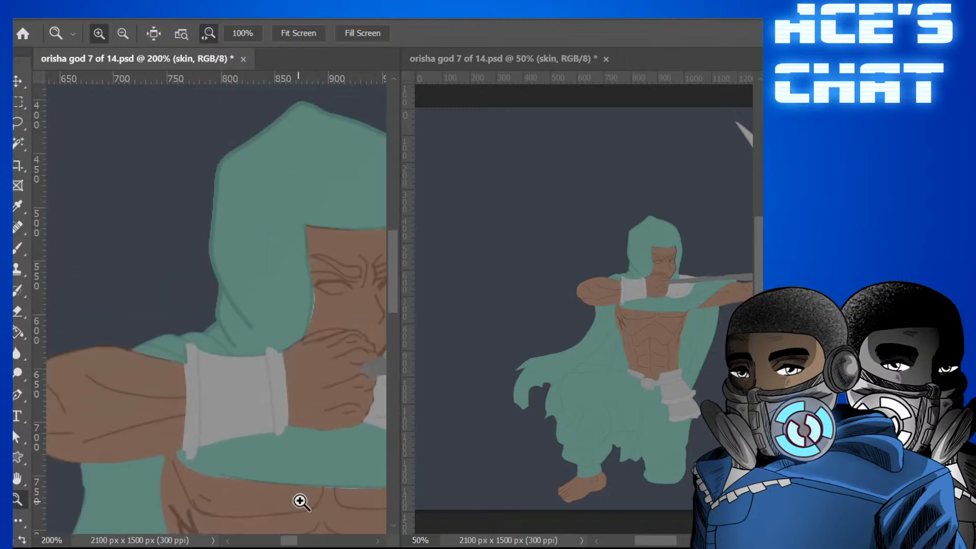
mouse_move(287, 542)
mouse_down()
mouse_move(325, 542)
mouse_move(299, 542)
mouse_up()
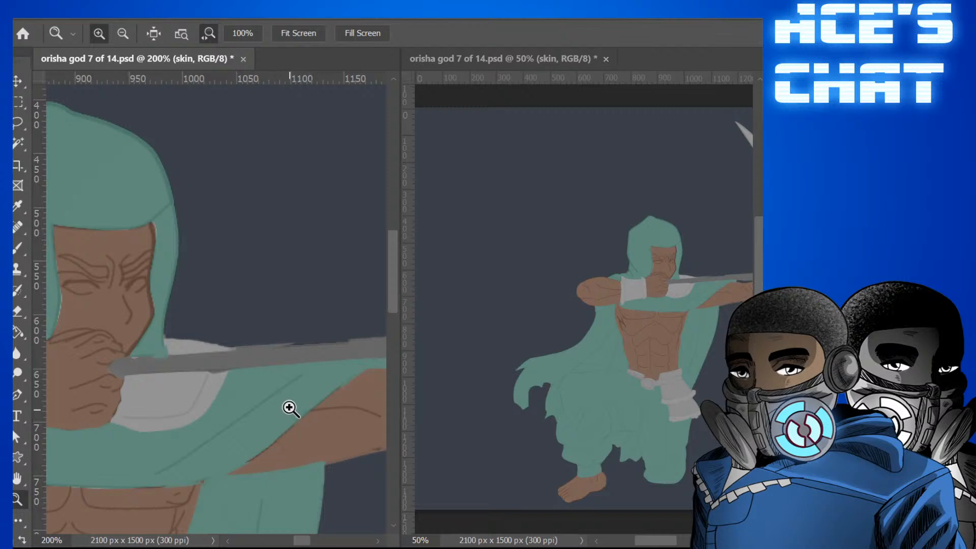
key(b)
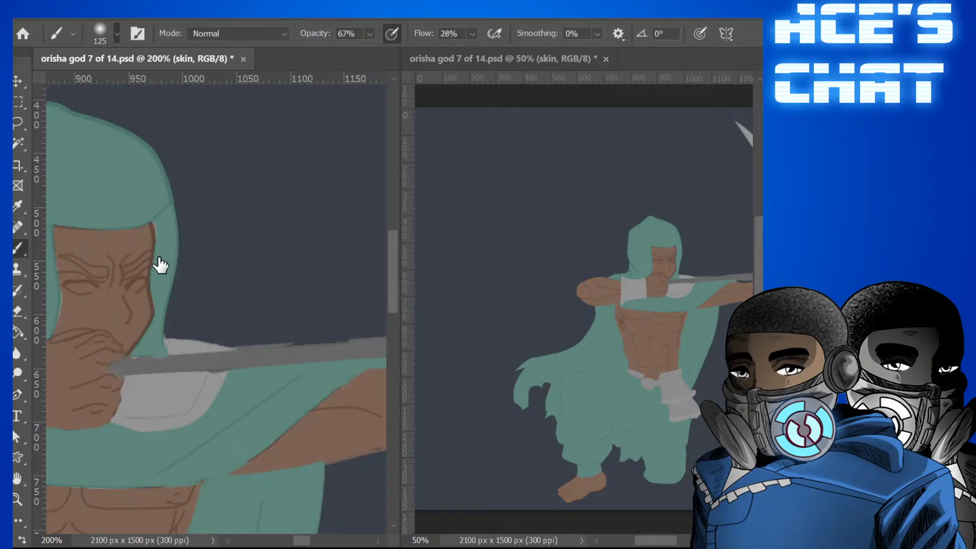
key(shift+bracketright)
key(shift+bracketright)
key(shift+bracketright)
key(shift+bracketright)
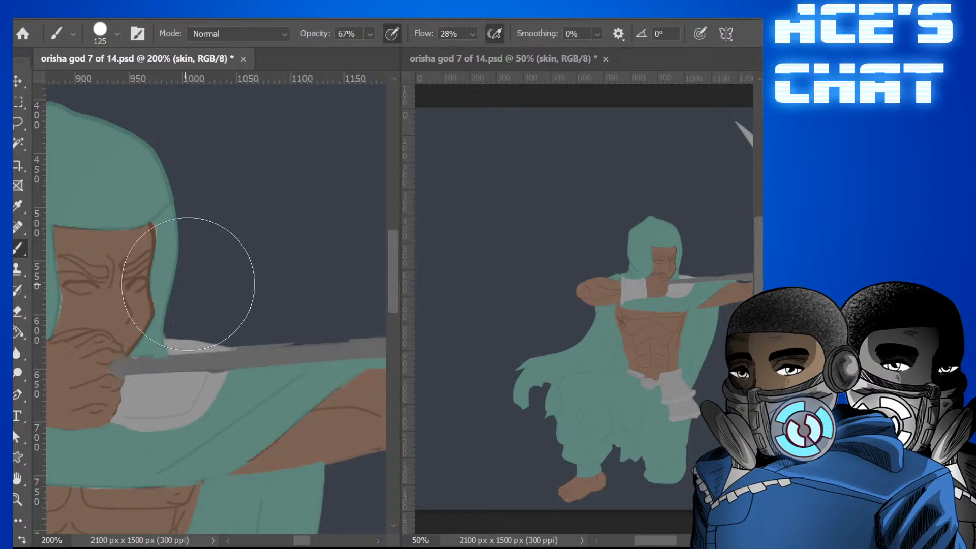
Choose a light highlight colour for the skin and reduce the brush size to 10 px.
key(i)
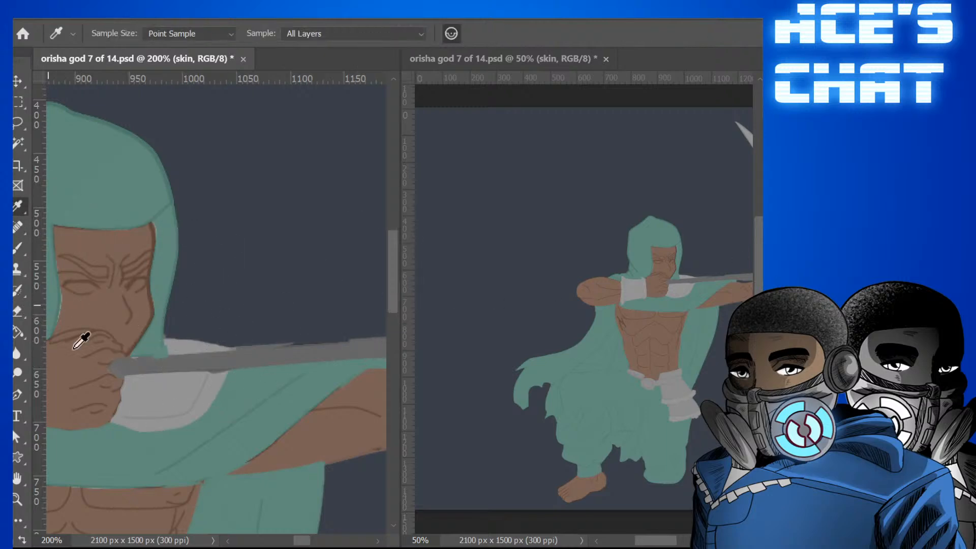
click(147, 299)
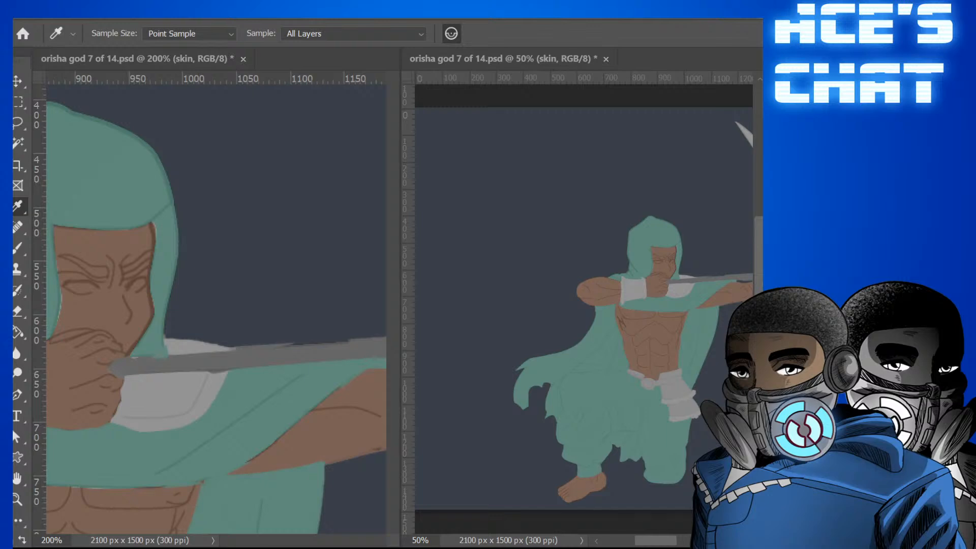
key(b)
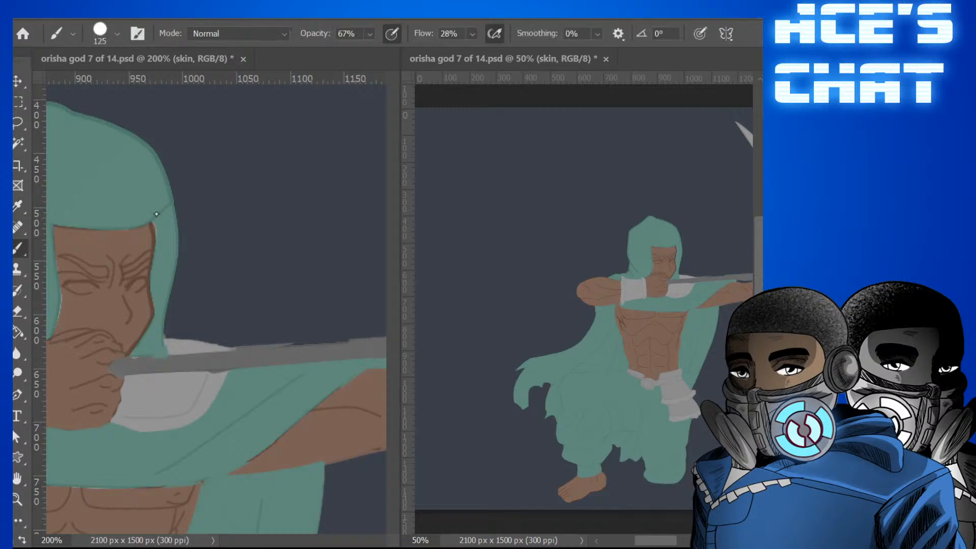
key(bracketleft)
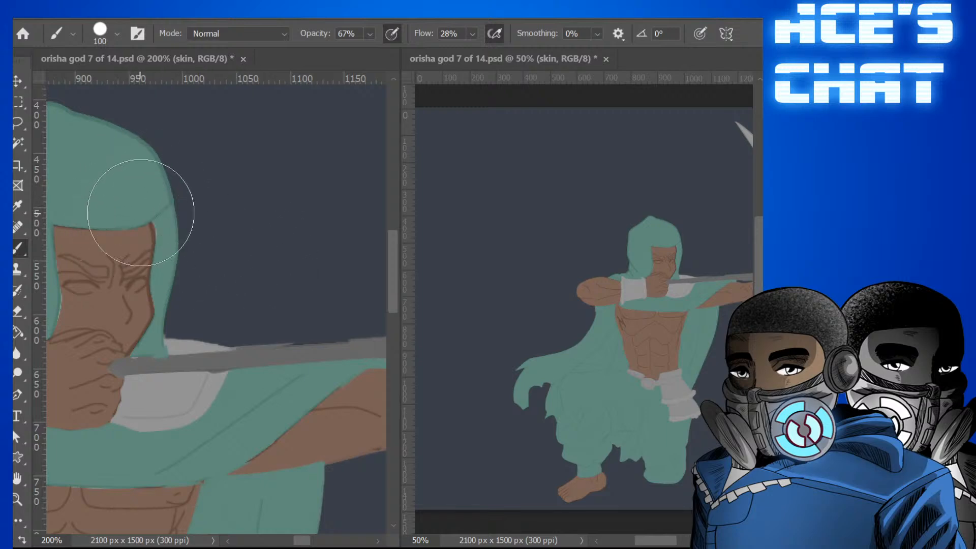
key(bracketleft)
key(bracketleft)
key(bracketleft)
key(bracketleft)
key(bracketleft)
key(bracketleft)
key(bracketleft)
key(bracketleft)
key(bracketleft)
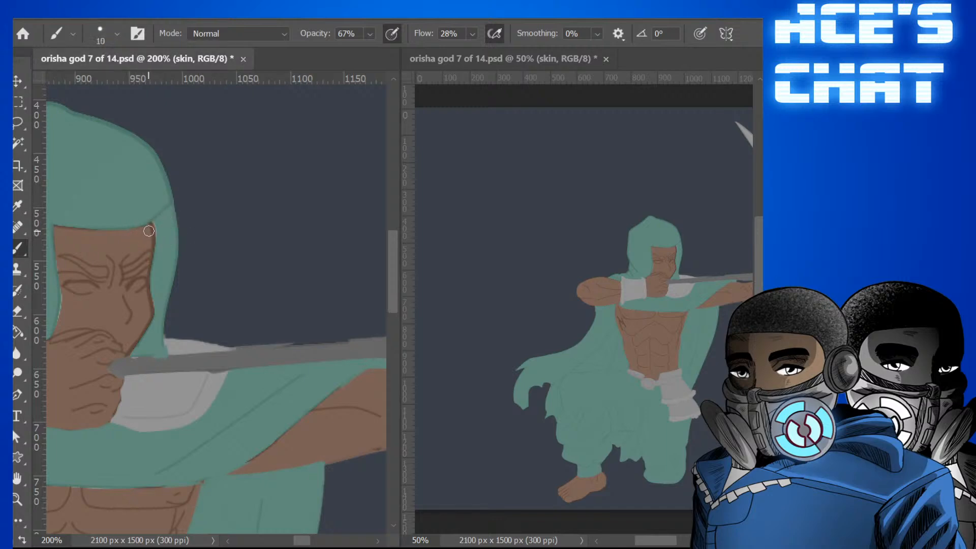
key(bracketright)
drag(151, 236, 148, 253)
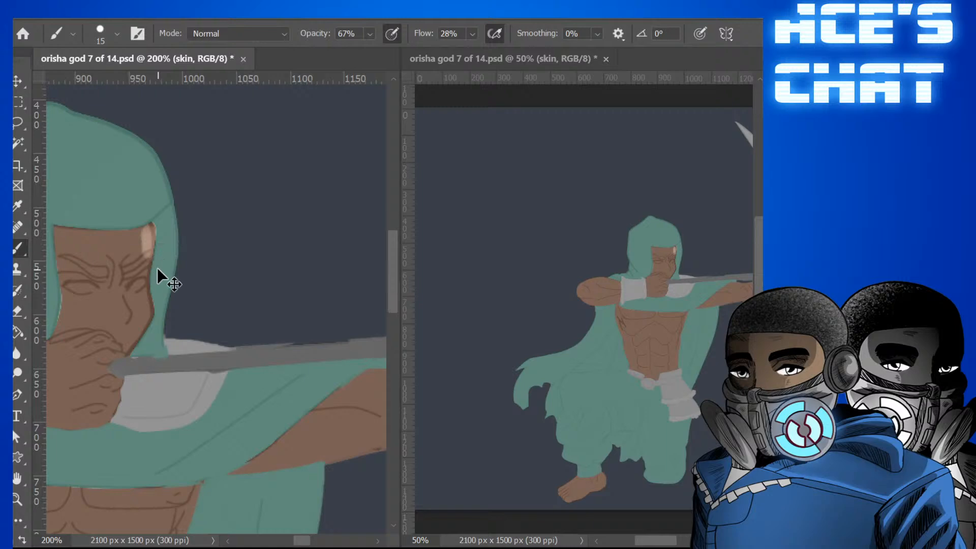
key(ctrl+z)
key(bracketleft)
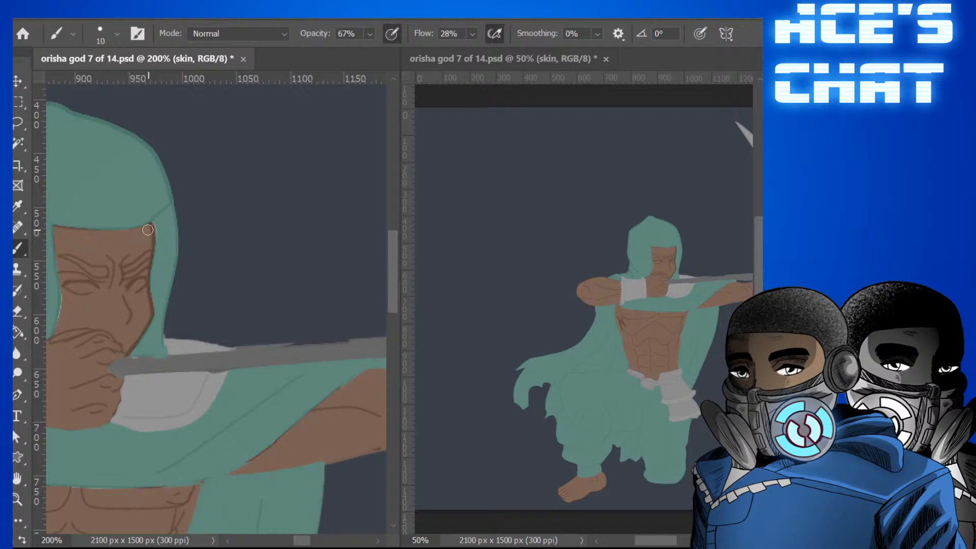
mouse_move(148, 230)
mouse_down()
mouse_move(148, 252)
mouse_move(149, 243)
mouse_up()
key(bracketleft)
key(bracketleft)
key(bracketleft)
key(bracketleft)
key(bracketleft)
key(ctrl+z)
key(ctrl+z)
key(ctrl+z)
Lower the brush opacity to 33% and the flow to 23%.
key(4)
key(3)
key(3)
key(7)
key(shift+1)
key(shift+7)
key(shift+2)
key(shift+4)
scroll(387, 264, up, 1)
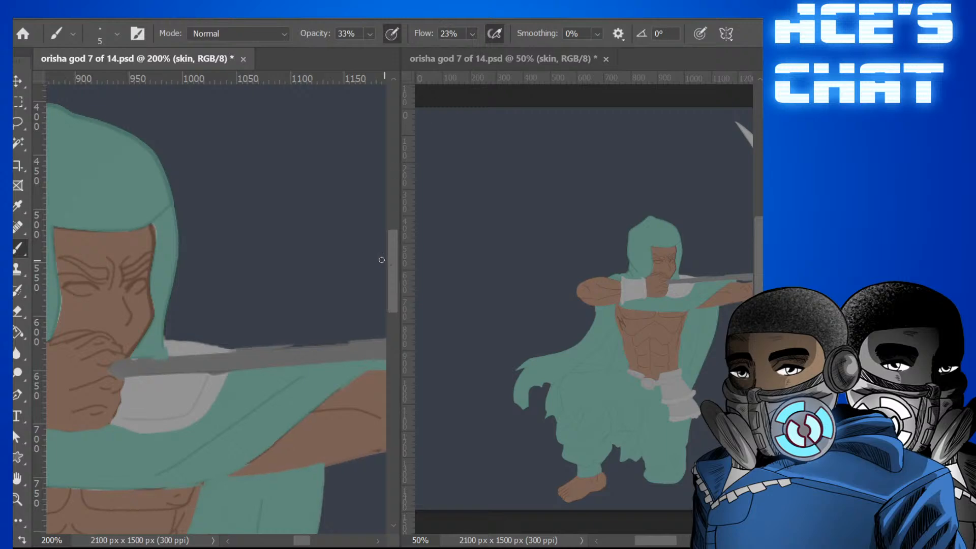
Paint a soft highlight down the side of the forehead beside the hood's edge, varying the brush size.
key(bracketright)
key(bracketright)
key(bracketright)
key(bracketright)
drag(148, 256, 148, 233)
key(bracketleft)
key(bracketleft)
key(bracketleft)
key(bracketleft)
drag(150, 230, 149, 248)
Paint a highlight along the bridge of the nose, building it up with a slightly larger brush.
drag(120, 296, 125, 311)
key(bracketright)
key(bracketright)
drag(118, 296, 126, 311)
key(bracketleft)
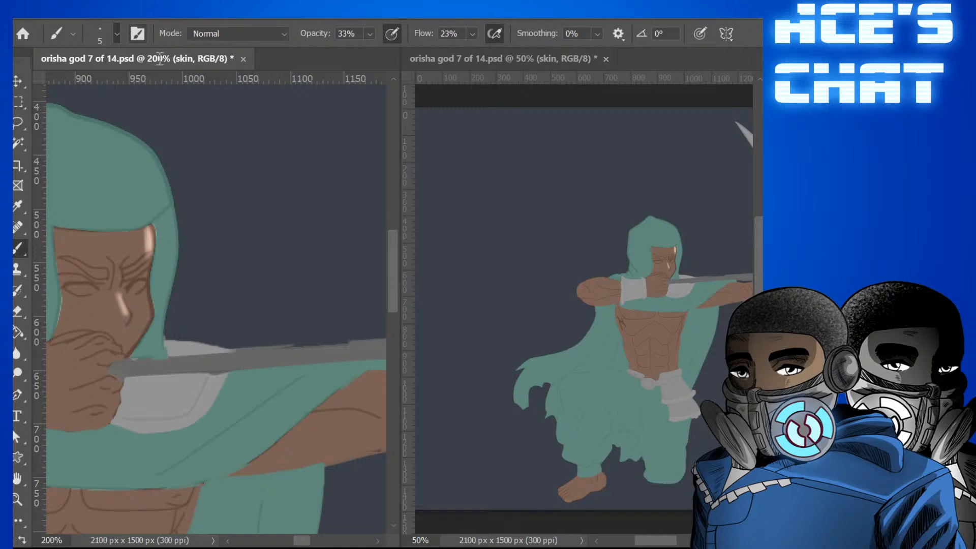
drag(392, 255, 392, 251)
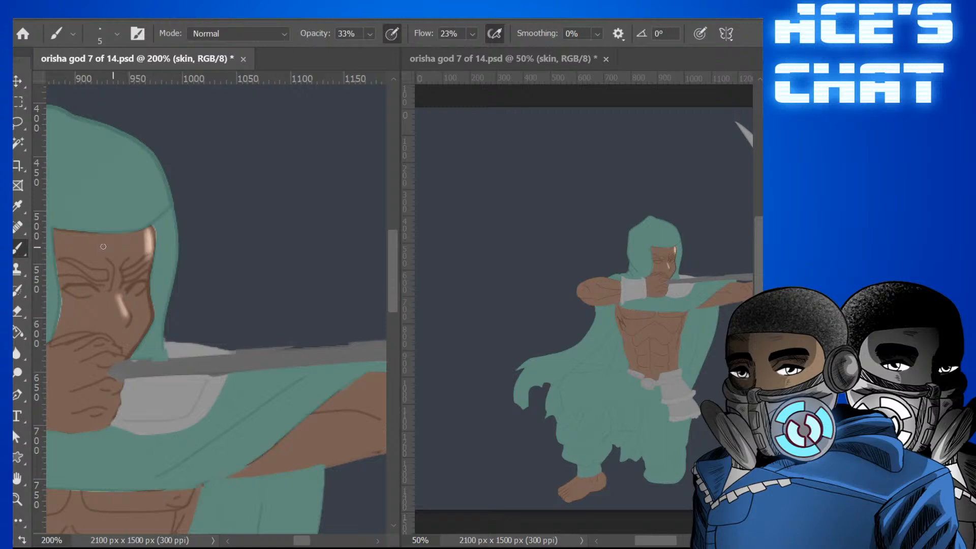
Paint highlights across the brow above both eyes, finishing with a 3 px brush.
key(bracketright)
key(bracketright)
key(bracketright)
key(bracketleft)
drag(90, 259, 134, 260)
key(bracketleft)
key(bracketleft)
key(bracketleft)
key(bracketleft)
mouse_move(102, 250)
mouse_down()
mouse_move(90, 248)
mouse_move(126, 251)
mouse_move(91, 248)
mouse_up()
key(bracketleft)
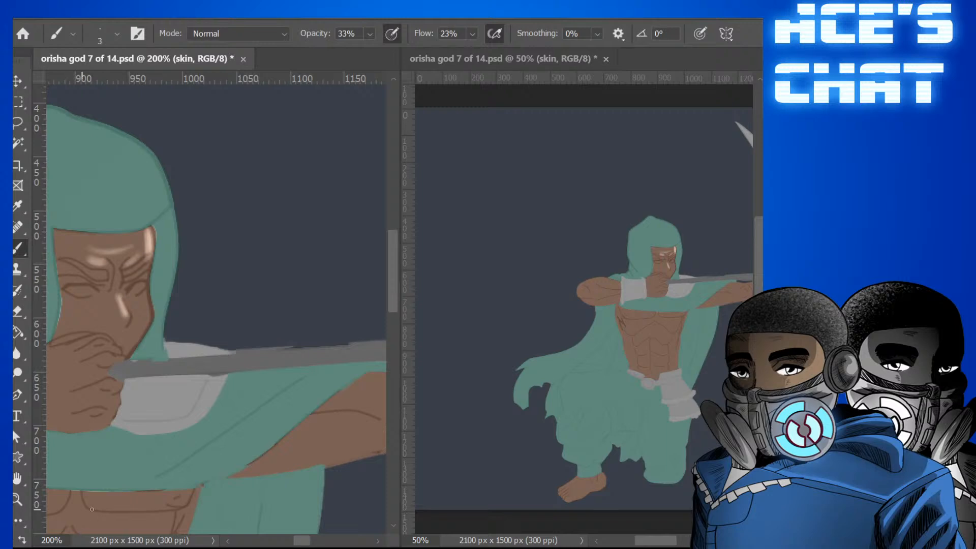
Paint a broad highlight across the cheek below the eye with an enlarged brush, then return the brush to 5 px.
key(bracketright)
key(bracketright)
key(bracketright)
key(bracketright)
key(bracketright)
key(bracketright)
key(bracketright)
key(bracketright)
key(bracketright)
key(bracketright)
key(bracketleft)
key(bracketleft)
drag(89, 314, 112, 334)
key(bracketleft)
key(bracketleft)
key(bracketleft)
key(bracketleft)
key(bracketleft)
key(bracketleft)
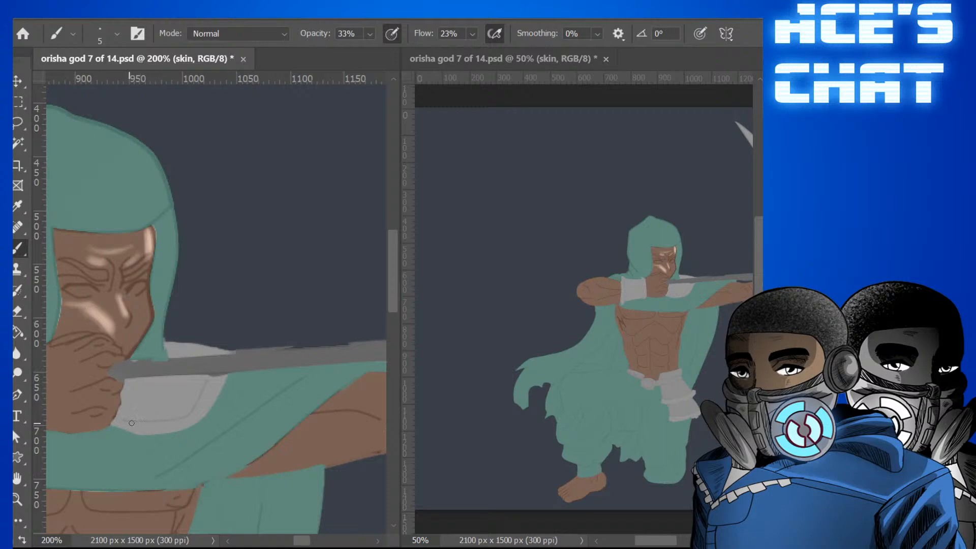
Paint highlights along the upper two fingers of the hand drawing the bow, varying the brush size.
mouse_move(307, 537)
mouse_down()
mouse_move(274, 537)
mouse_move(293, 536)
mouse_up()
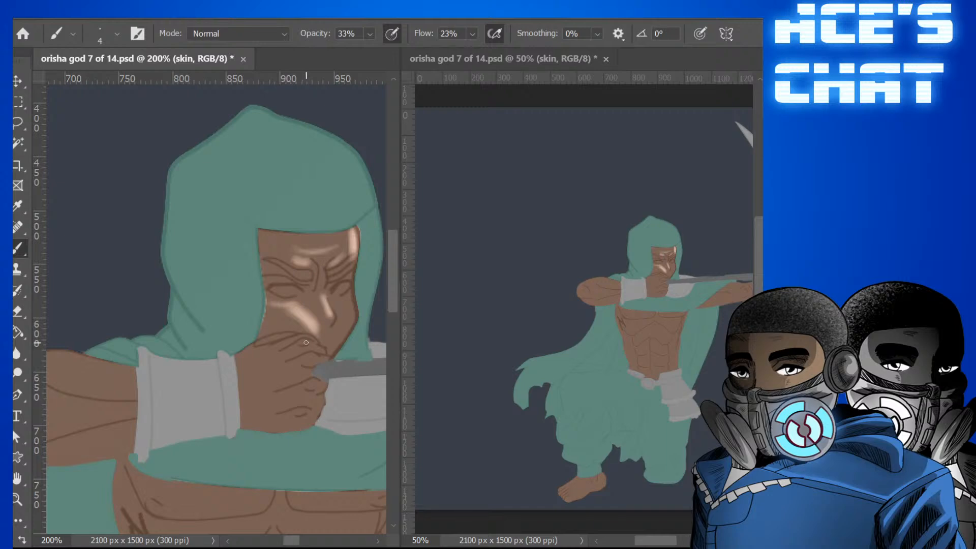
drag(289, 349, 277, 354)
key(bracketleft)
key(bracketleft)
key(bracketright)
key(bracketright)
key(bracketright)
drag(314, 360, 288, 365)
key(bracketleft)
key(bracketleft)
key(bracketleft)
key(bracketleft)
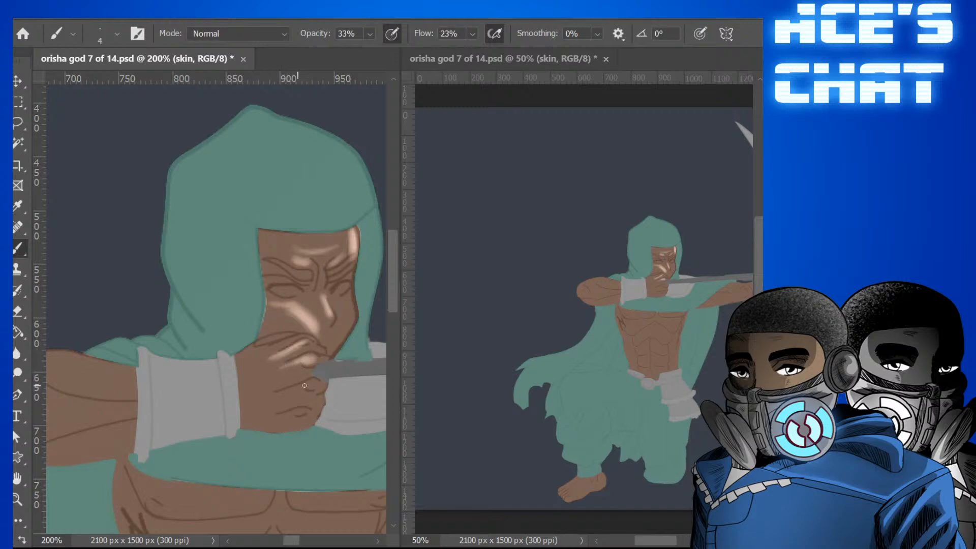
Paint a highlight along the third finger of the drawing hand, then reduce the brush to 3 px.
key(bracketright)
key(bracketright)
key(bracketright)
key(bracketright)
key(bracketright)
key(bracketleft)
key(bracketleft)
key(bracketleft)
key(bracketleft)
key(bracketleft)
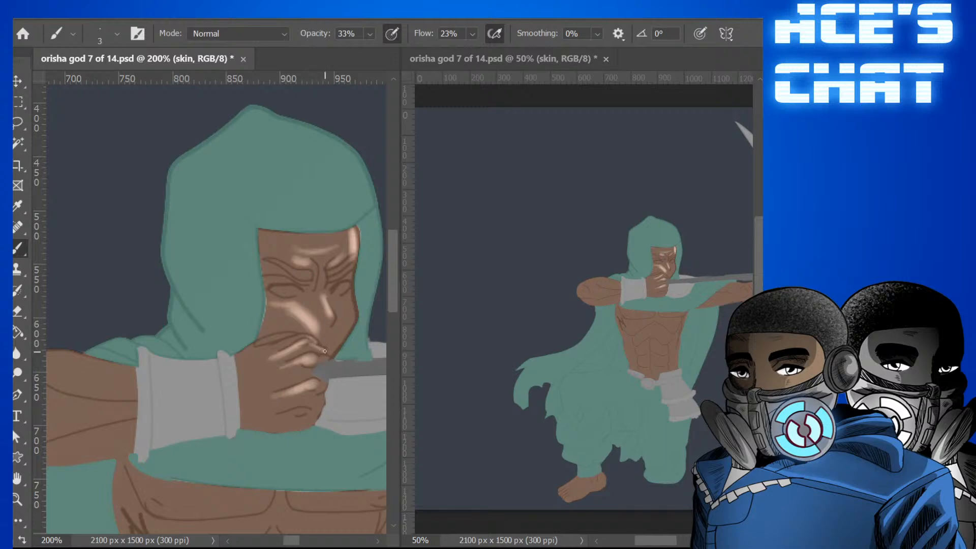
Paint highlights on the lowest finger and the fingertips of the drawing hand with varying brush sizes.
key(bracketright)
key(bracketright)
key(bracketright)
key(bracketleft)
key(bracketright)
key(bracketright)
key(bracketright)
key(bracketleft)
key(bracketleft)
key(bracketleft)
key(bracketleft)
key(bracketleft)
key(bracketright)
key(bracketright)
key(bracketleft)
key(bracketleft)
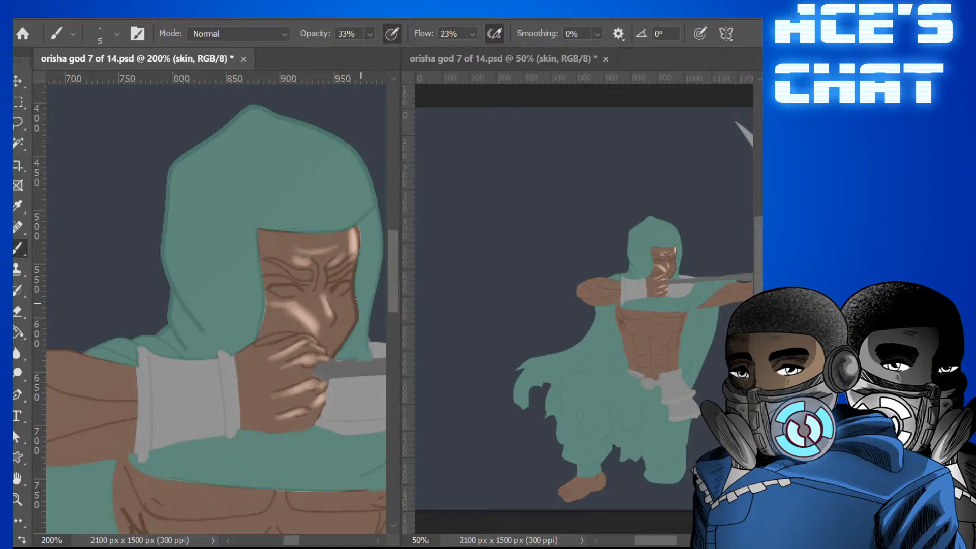
Paint a soft highlight down the far cheek and jaw with a 15 px brush, refining it at 6 px.
key(bracketright)
key(bracketright)
key(bracketright)
key(bracketright)
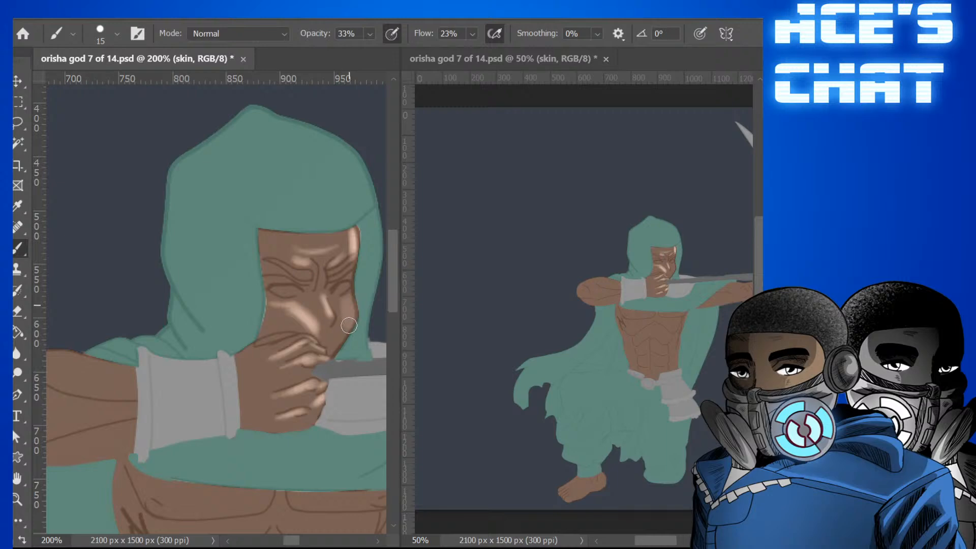
key(bracketleft)
key(bracketleft)
key(bracketleft)
key(bracketleft)
key(bracketleft)
key(bracketleft)
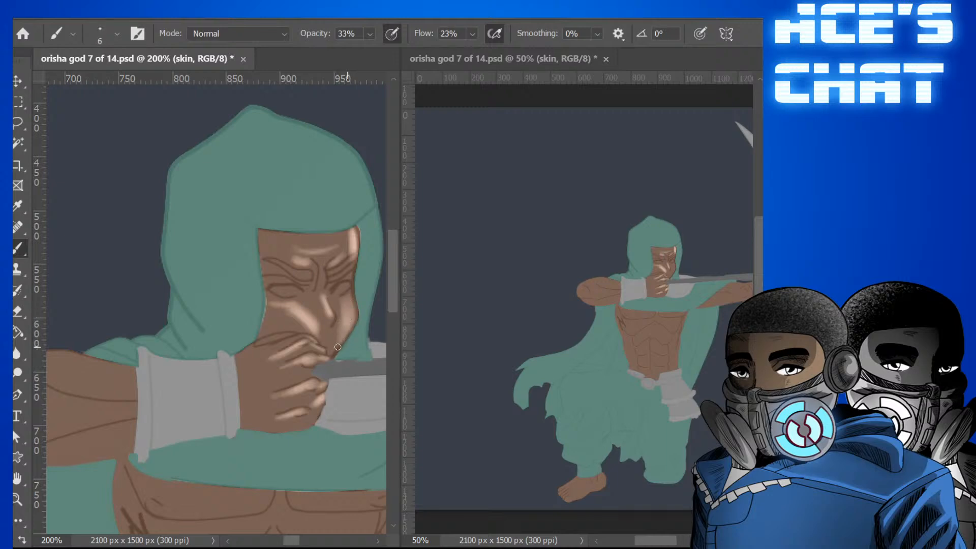
key(bracketright)
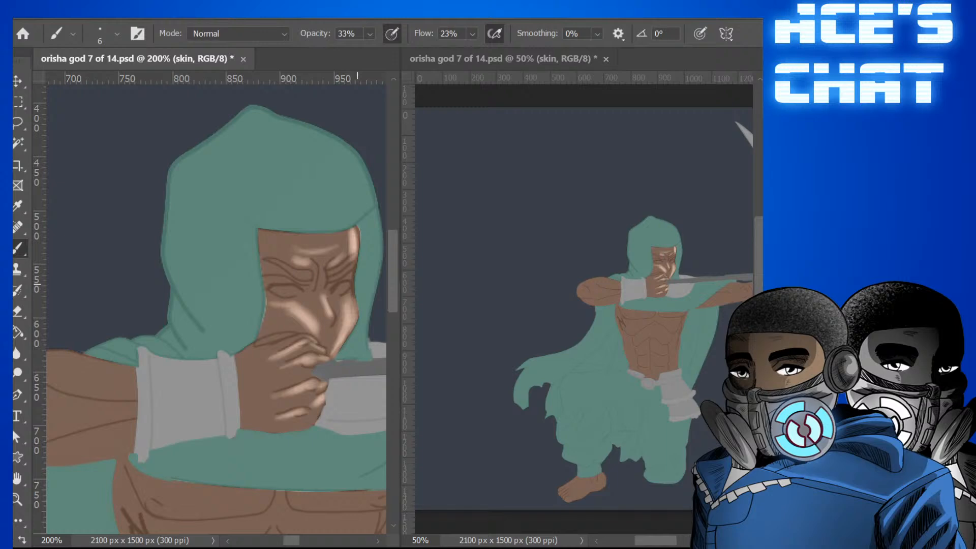
Paint a broad highlight on the upper forearm muscle beside the wrist cuff of the bent arm, refining it with a 10 px brush.
scroll(347, 418, down, 3)
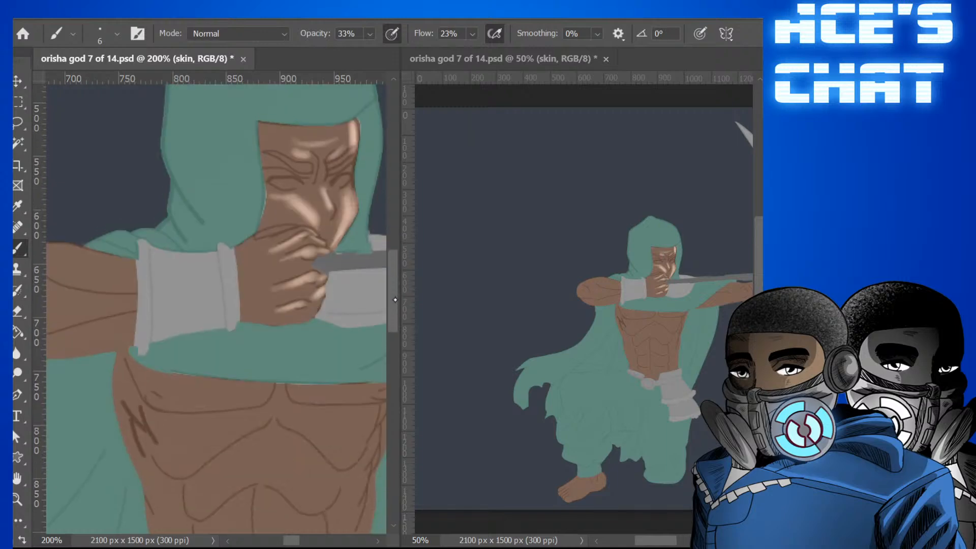
mouse_move(293, 541)
mouse_down()
mouse_move(259, 541)
mouse_move(288, 541)
mouse_up()
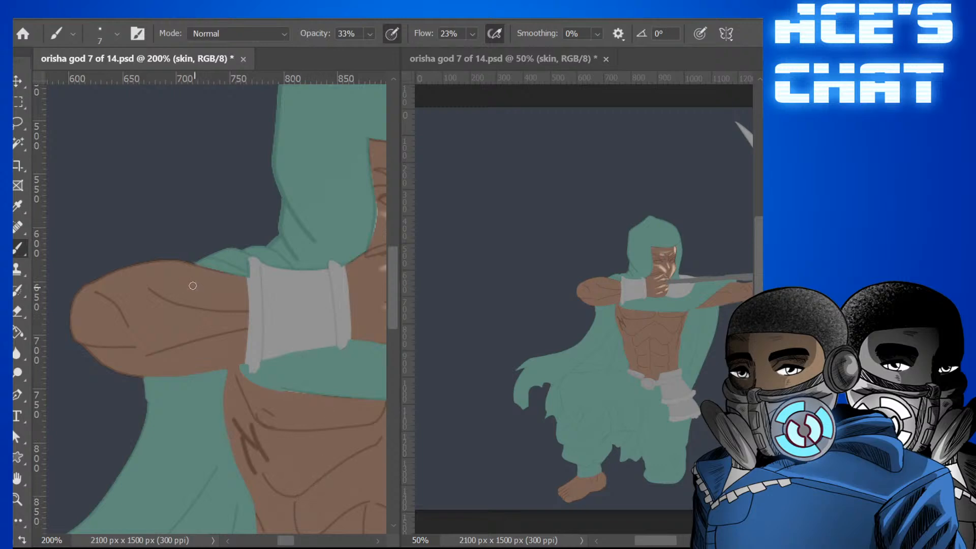
key(bracketright)
key(bracketright)
key(bracketright)
key(bracketright)
key(bracketright)
key(bracketright)
key(bracketright)
key(bracketright)
mouse_move(171, 279)
mouse_down()
mouse_move(226, 291)
mouse_move(162, 279)
mouse_move(226, 290)
mouse_up()
key(bracketleft)
key(bracketleft)
key(bracketleft)
key(bracketleft)
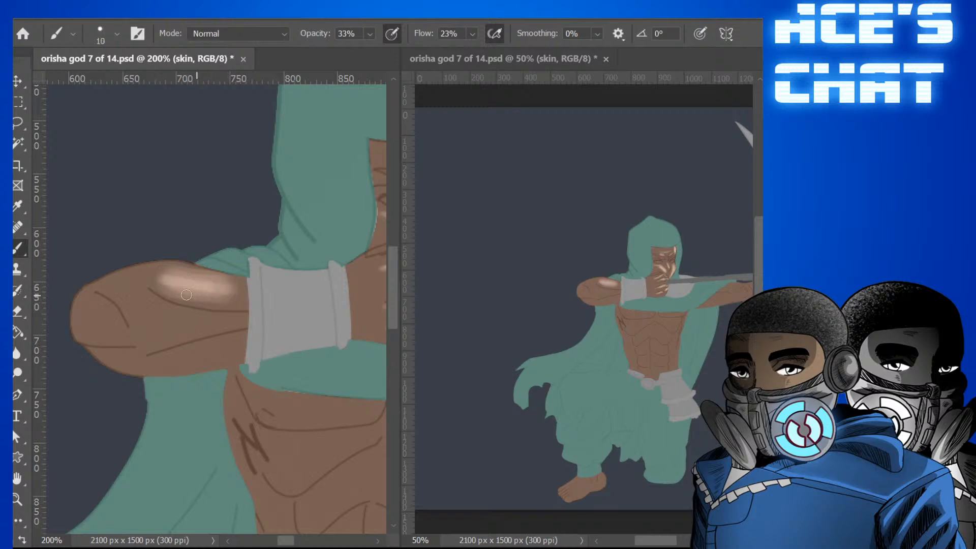
Paint a curved highlight on the elbow of the bent arm, finishing with a 9 px brush.
key(bracketright)
mouse_move(86, 302)
mouse_down()
mouse_move(122, 330)
mouse_move(105, 324)
mouse_move(113, 339)
mouse_up()
key(bracketleft)
key(bracketleft)
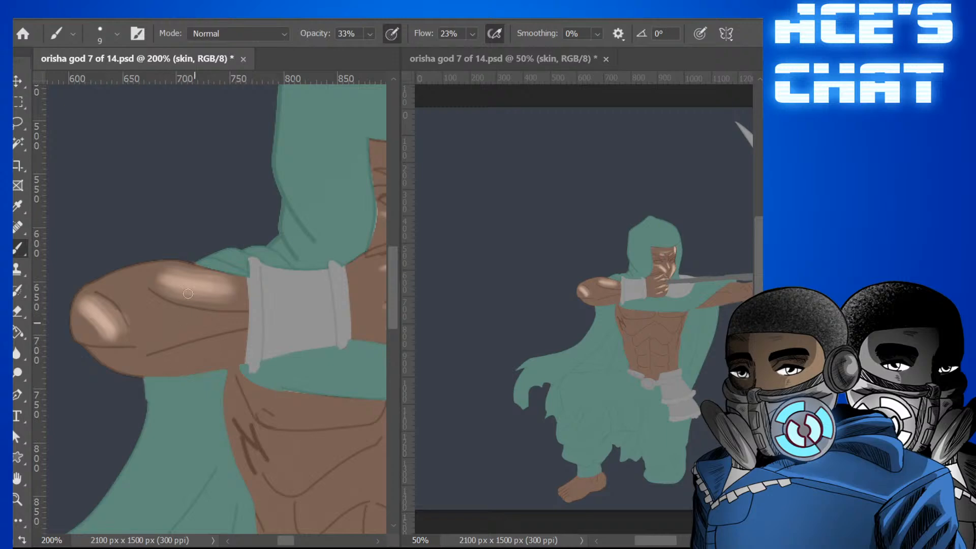
Paint a long highlight along the lower muscle of the bent arm up to the wrist cuff, building it up at 9 px.
key(bracketright)
key(bracketright)
mouse_move(160, 364)
mouse_down()
mouse_move(242, 345)
mouse_move(162, 362)
mouse_up()
key(bracketleft)
key(bracketleft)
drag(230, 346, 170, 358)
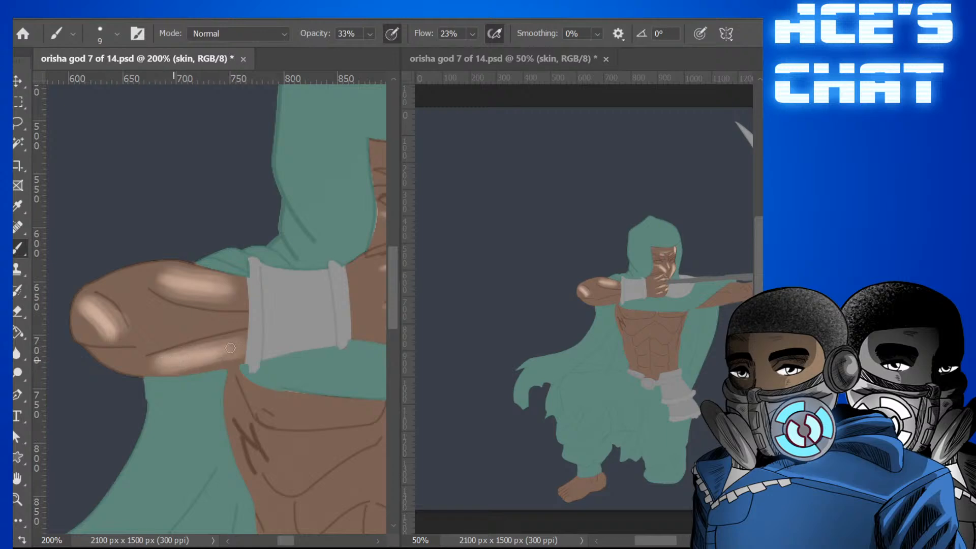
mouse_move(237, 343)
mouse_down()
mouse_move(199, 358)
mouse_move(248, 339)
mouse_up()
drag(169, 358, 242, 344)
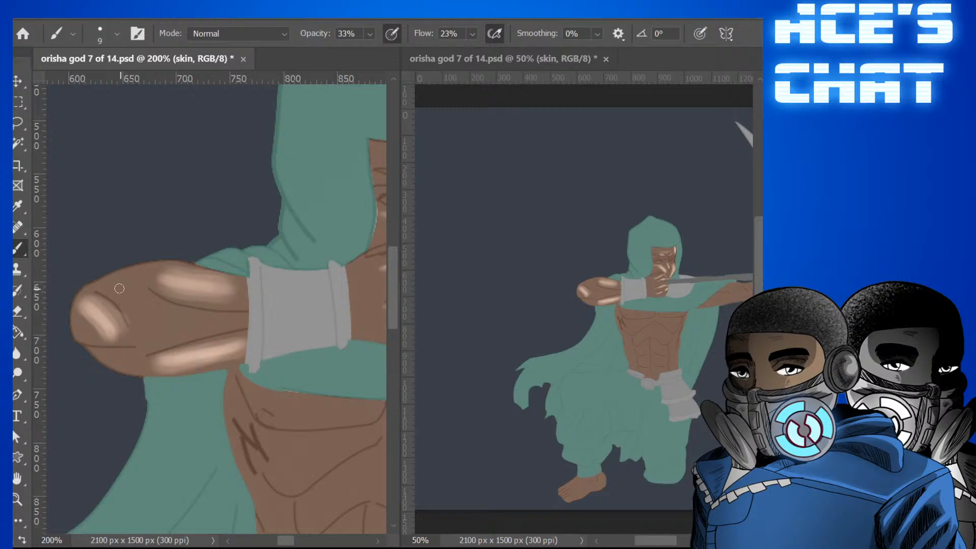
Try a faint 15 px highlight between the elbow and the forearm muscles, then undo it.
key(bracketright)
key(bracketright)
drag(119, 291, 154, 308)
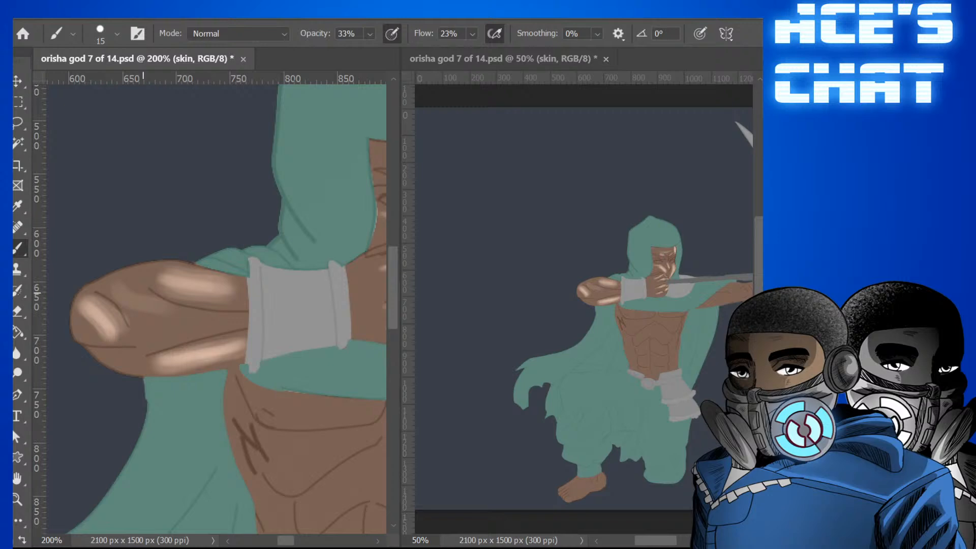
key(ctrl+z)
key(bracketright)
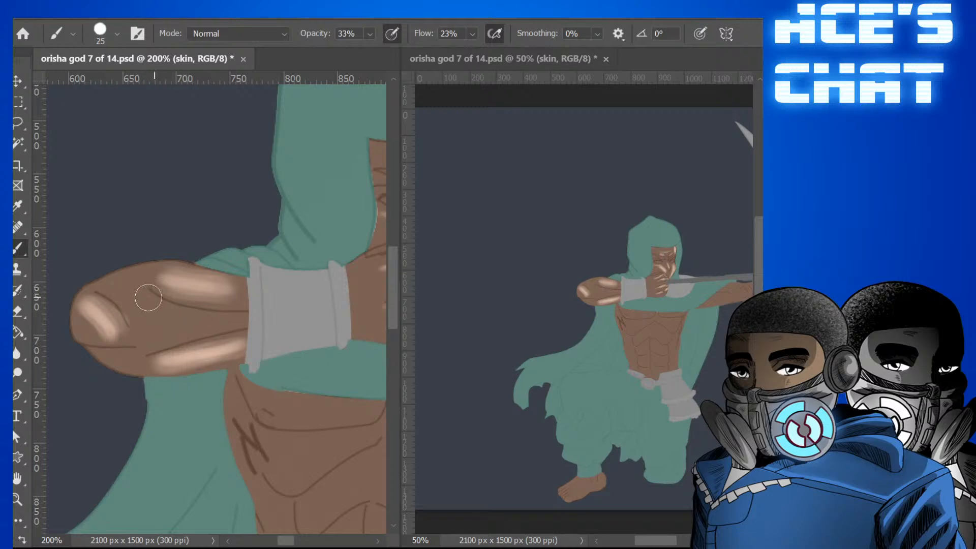
Paint a broad highlight along the middle muscle of the bent forearm, reducing the brush to 9 px.
key(bracketleft)
key(bracketleft)
mouse_move(132, 305)
mouse_down()
mouse_move(201, 317)
mouse_move(180, 320)
mouse_move(249, 320)
mouse_up()
key(bracketleft)
key(bracketleft)
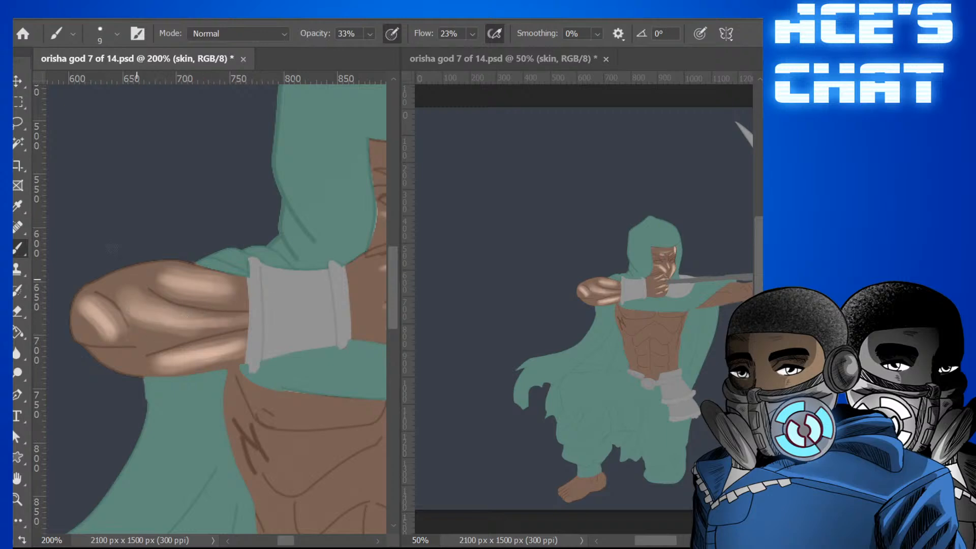
Paint a highlight along the upper edge of the bent arm from the elbow to the wrist cuff.
drag(123, 296, 116, 281)
key(bracketright)
key(bracketright)
key(bracketleft)
key(bracketleft)
drag(121, 273, 254, 280)
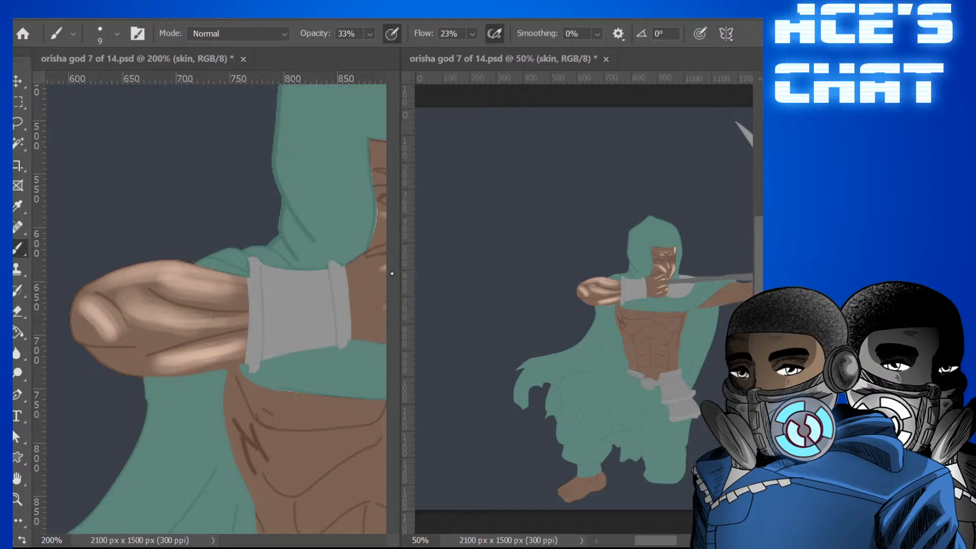
Undo the highlights on the middle muscle and upper edge of the bent arm.
click(394, 280)
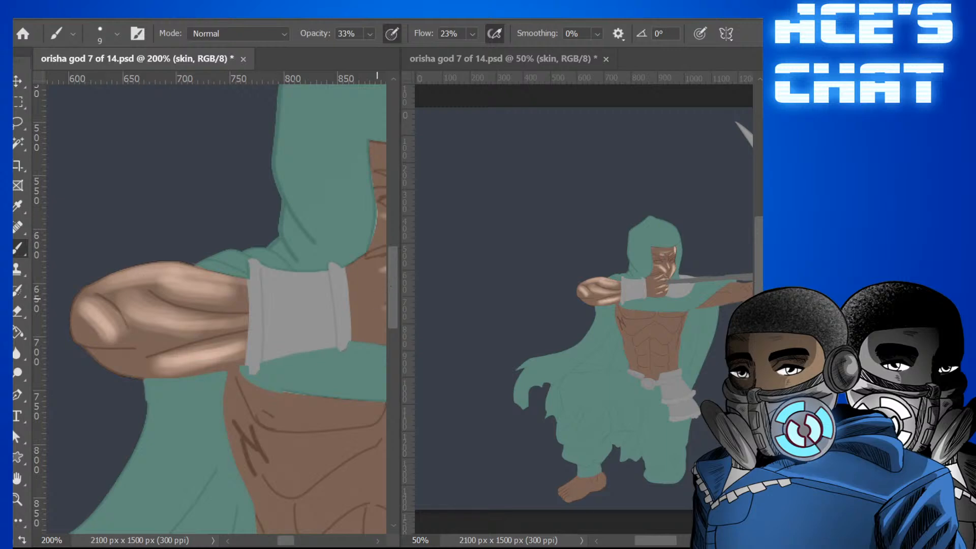
key(ctrl+z)
key(ctrl+z)
key(ctrl+z)
key(ctrl+z)
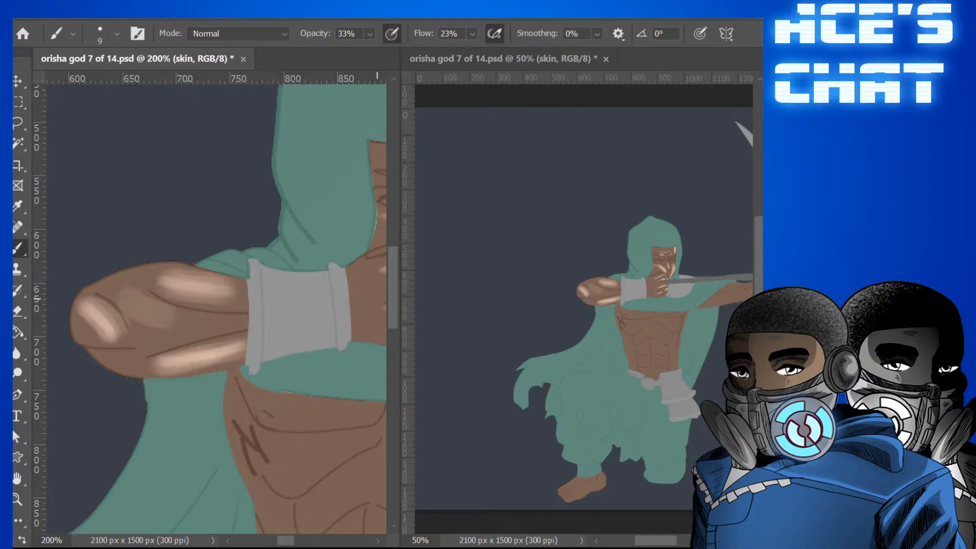
key(ctrl+z)
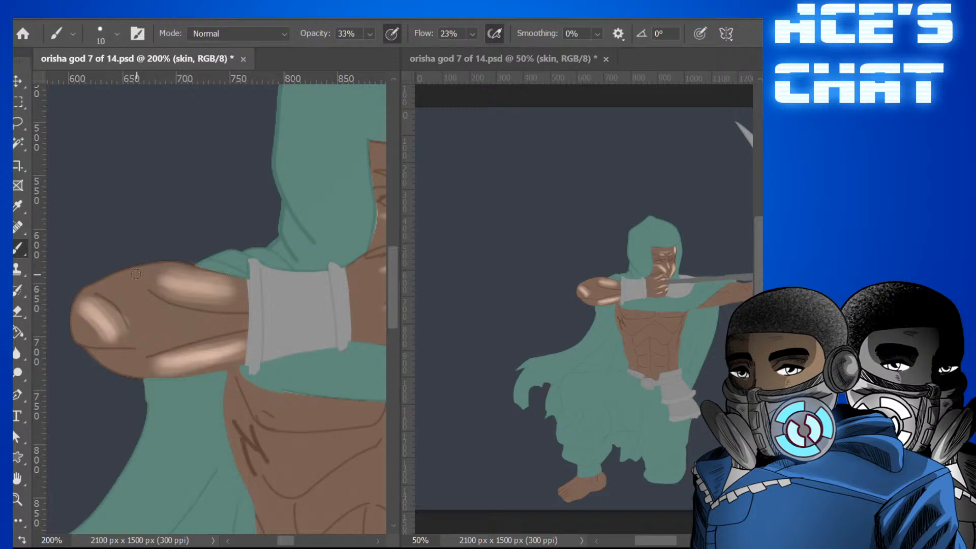
Repaint the highlight along the bent arm's upper edge with a 10 px brush, then reduce it to 9 px.
key(bracketright)
key(bracketright)
key(bracketleft)
mouse_move(125, 280)
mouse_down()
mouse_move(184, 275)
mouse_move(116, 282)
mouse_move(223, 278)
mouse_up()
key(bracketleft)
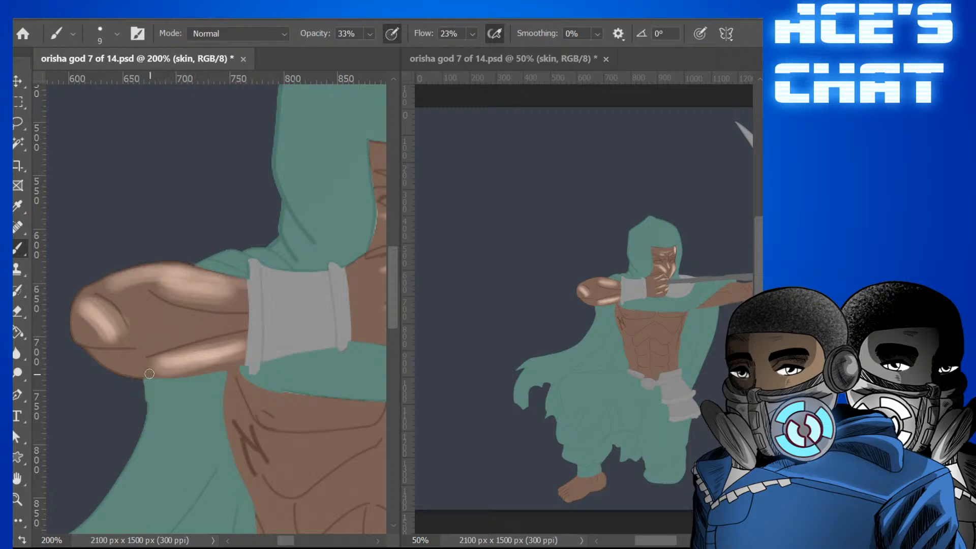
Paint thinner highlights along the middle muscle of the bent forearm, working down to a 5 px brush.
key(bracketleft)
mouse_move(145, 317)
mouse_down()
mouse_move(244, 322)
mouse_move(146, 318)
mouse_move(169, 323)
mouse_up()
key(bracketleft)
key(bracketleft)
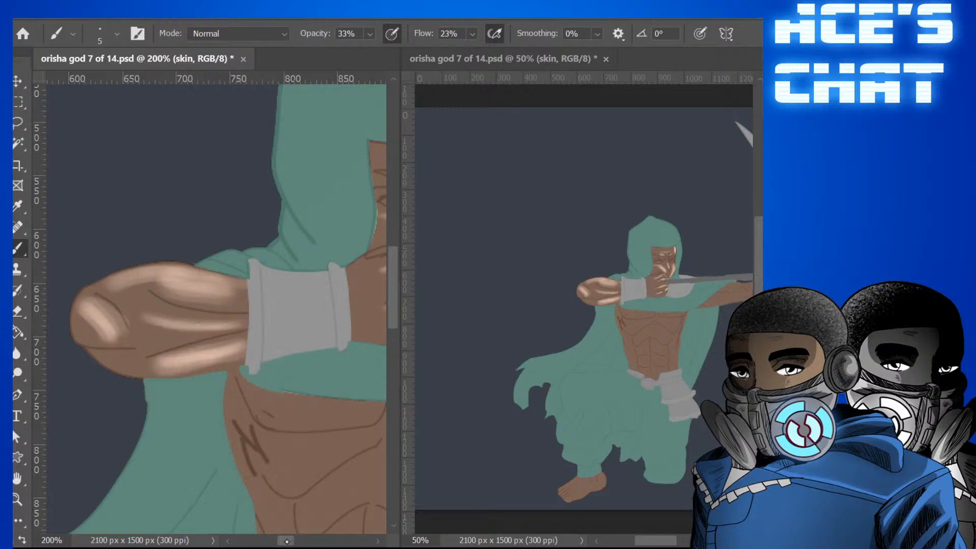
Paint a broad highlight along the lower muscle of the outstretched upper arm with an enlarged brush, then reduce it to 10 px.
drag(287, 541, 308, 542)
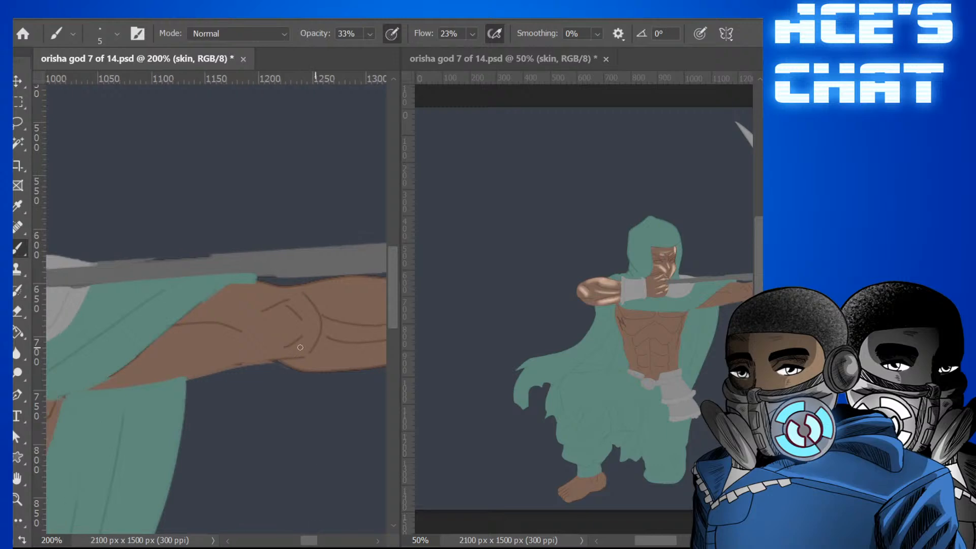
key(bracketright)
key(bracketright)
key(bracketright)
key(bracketright)
mouse_move(203, 350)
mouse_down()
mouse_move(136, 376)
mouse_move(196, 349)
mouse_up()
key(bracketright)
mouse_move(140, 365)
mouse_down()
mouse_move(223, 346)
mouse_move(148, 368)
mouse_move(205, 351)
mouse_move(169, 361)
mouse_move(195, 359)
mouse_up()
key(bracketleft)
key(bracketleft)
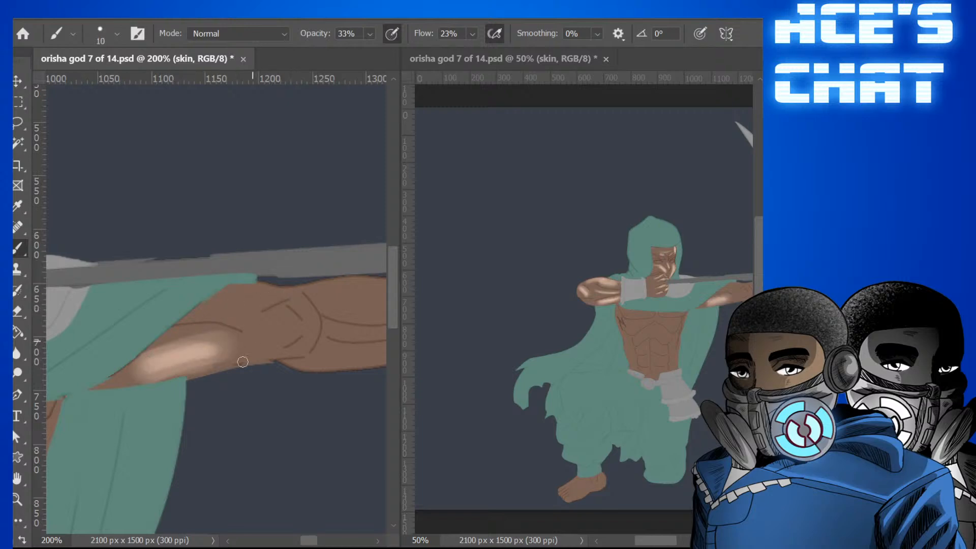
Paint a highlight along the upper muscle of the outstretched upper arm, tapering toward the elbow.
mouse_move(217, 309)
mouse_down()
mouse_move(238, 313)
mouse_move(207, 311)
mouse_move(240, 314)
mouse_move(221, 312)
mouse_move(253, 306)
mouse_move(216, 311)
mouse_move(293, 288)
mouse_up()
key(bracketright)
key(bracketright)
key(bracketleft)
key(bracketleft)
key(bracketleft)
Paint a rounded highlight on the elbow of the outstretched arm with a 15 px brush, then enlarge it to 25 px.
key(bracketright)
key(bracketright)
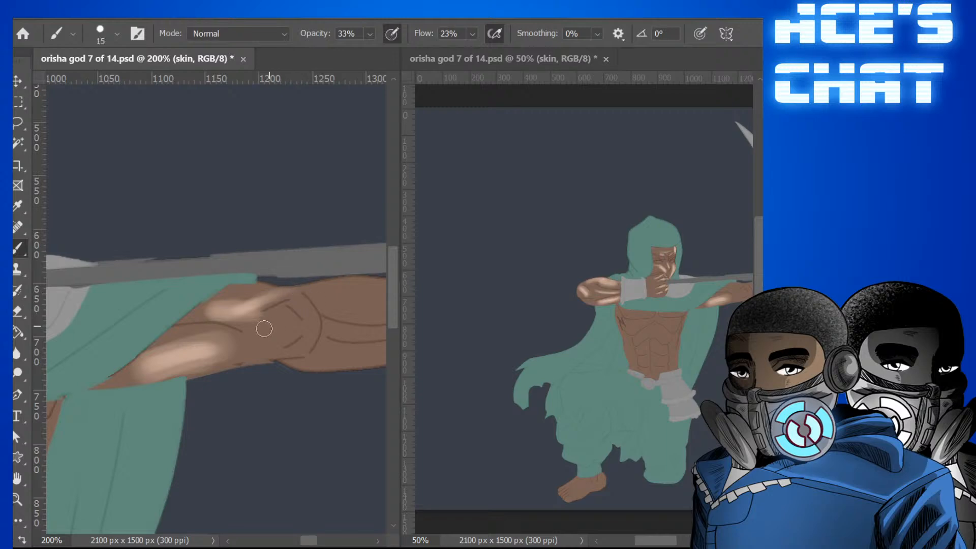
drag(264, 329, 303, 333)
key(bracketright)
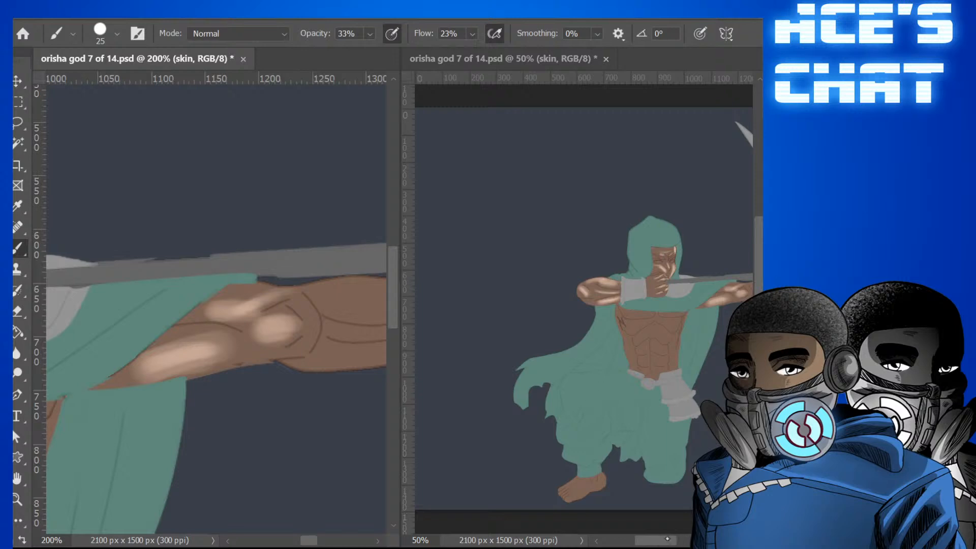
Paint a broad 25 px highlight on the upper forearm muscle of the outstretched arm, then reduce the brush to 15 px.
mouse_move(661, 544)
mouse_down()
mouse_move(688, 544)
mouse_move(679, 544)
mouse_up()
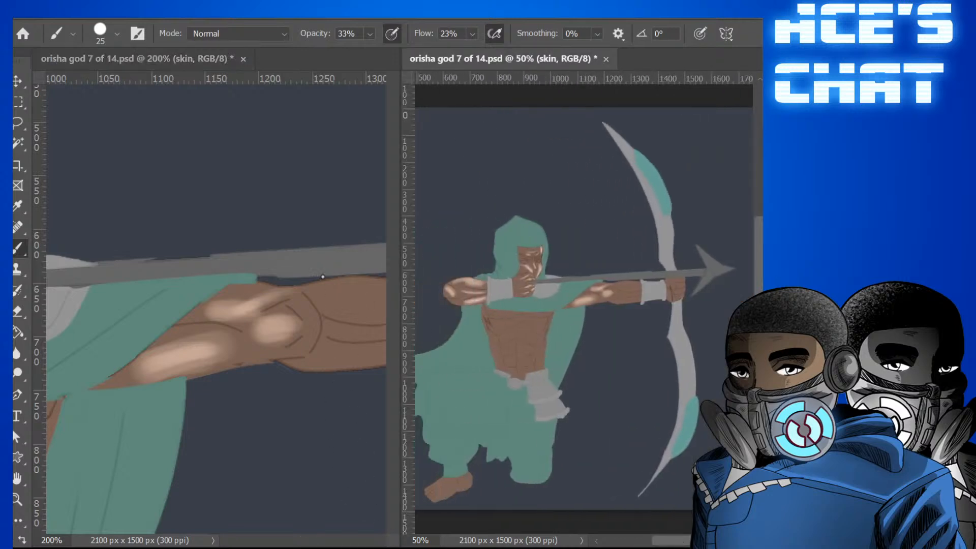
mouse_move(310, 541)
mouse_down()
mouse_move(326, 540)
mouse_move(301, 540)
mouse_move(317, 541)
mouse_up()
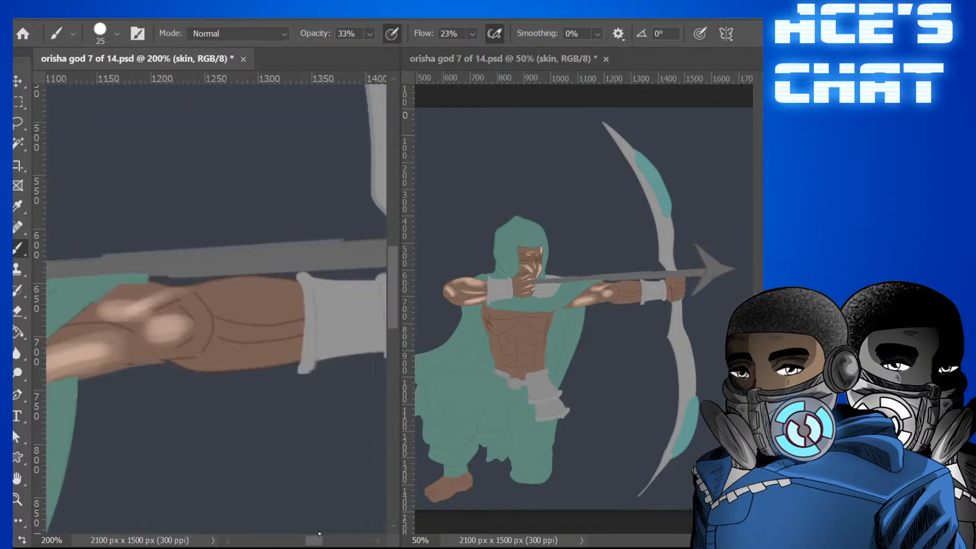
mouse_move(234, 298)
mouse_down()
mouse_move(297, 299)
mouse_move(298, 308)
mouse_up()
key(bracketright)
key(bracketleft)
key(bracketleft)
key(bracketleft)
key(bracketleft)
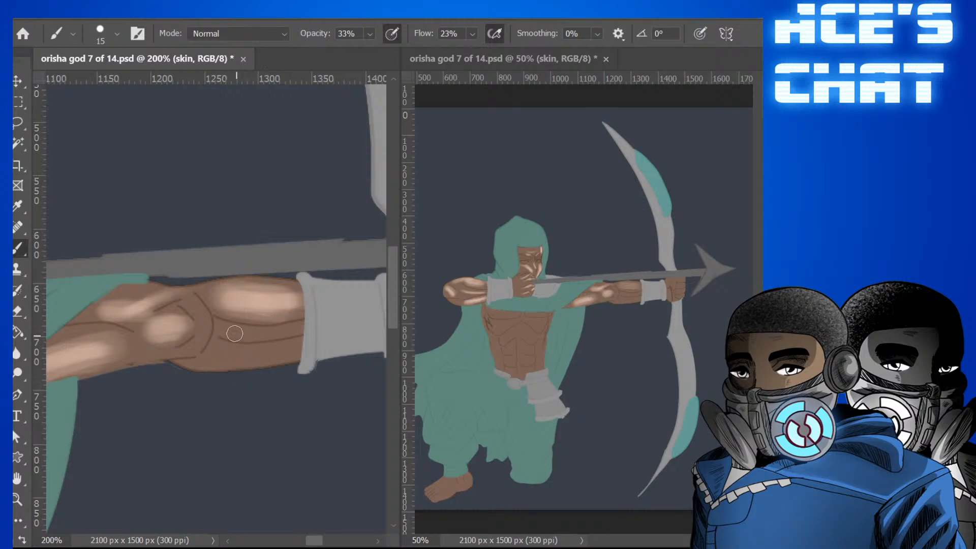
Paint a narrow highlight along the outstretched forearm's middle muscle, reducing the brush to 6 px.
key(bracketleft)
key(bracketleft)
mouse_move(232, 332)
mouse_down()
mouse_move(296, 328)
mouse_move(228, 334)
mouse_move(299, 329)
mouse_move(264, 337)
mouse_move(296, 338)
mouse_up()
key(bracketleft)
key(bracketleft)
key(bracketleft)
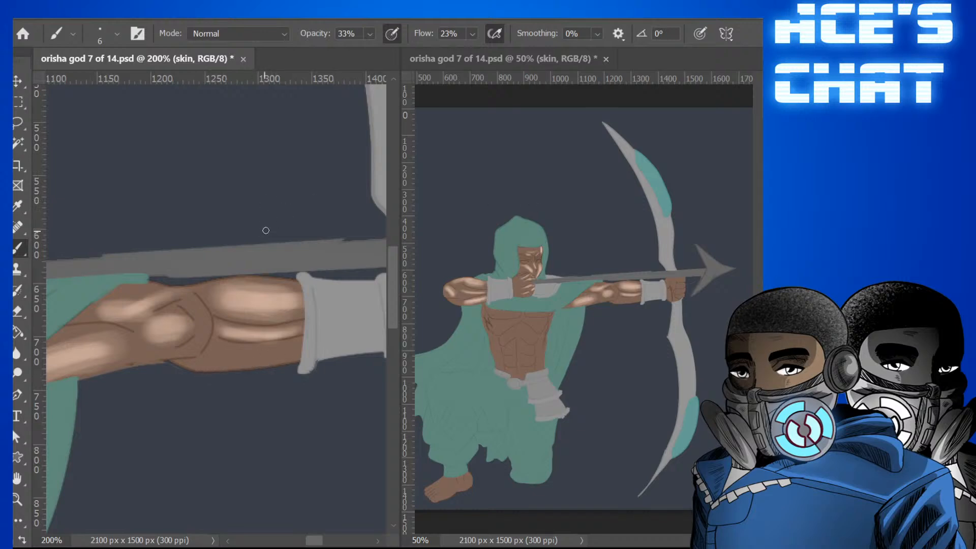
Paint a highlight along the upper edge of the outstretched arm above the elbow with a 9 px brush.
key(bracketright)
key(bracketright)
drag(130, 285, 208, 287)
mouse_move(182, 290)
mouse_down()
mouse_move(249, 279)
mouse_move(240, 282)
mouse_move(304, 287)
mouse_move(113, 287)
mouse_move(128, 287)
mouse_up()
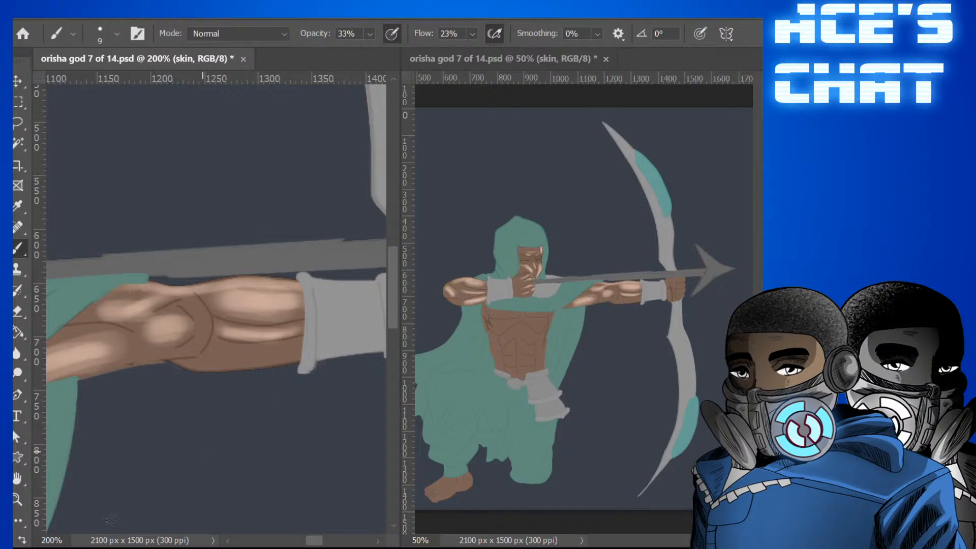
Paint a vertical highlight on the thumb side of the fist gripping the bow, then set the brush to 10 px.
drag(315, 540, 331, 534)
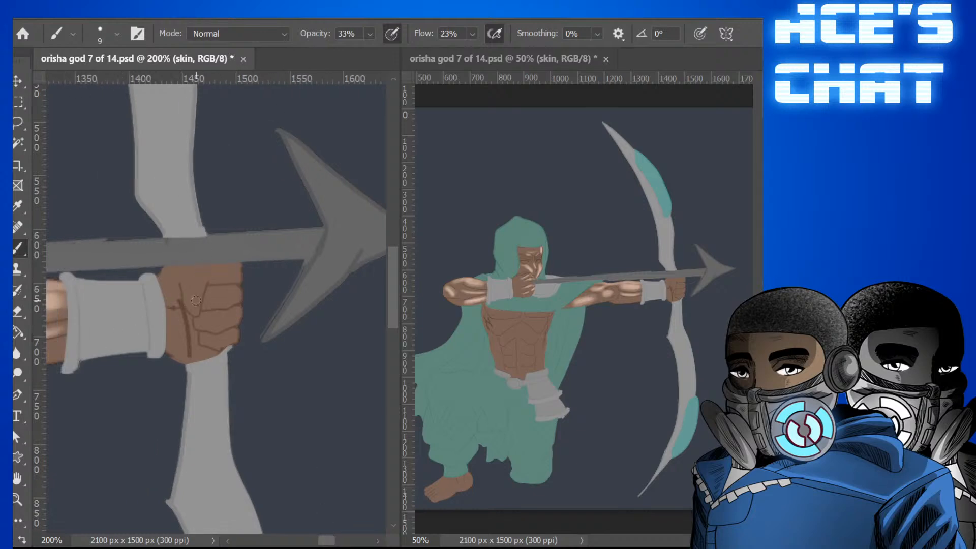
key(bracketright)
key(bracketright)
drag(197, 272, 197, 307)
key(bracketleft)
key(bracketleft)
key(bracketleft)
key(bracketleft)
key(bracketleft)
key(bracketright)
key(bracketright)
key(bracketright)
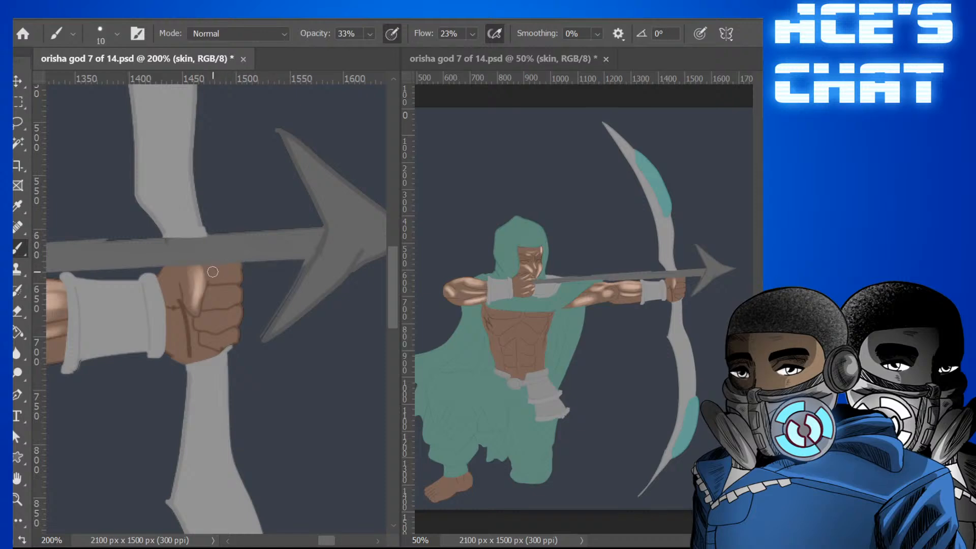
Paint highlights on each finger of the fist gripping the bow, starting at 10 px and reducing the brush for the smaller fingers.
mouse_move(212, 274)
mouse_down()
mouse_move(239, 270)
mouse_move(216, 302)
mouse_move(209, 296)
mouse_move(235, 292)
mouse_move(206, 291)
mouse_move(242, 287)
mouse_move(202, 318)
mouse_move(243, 311)
mouse_up()
key(bracketleft)
key(bracketleft)
key(bracketright)
key(bracketright)
key(bracketright)
key(bracketleft)
key(bracketleft)
key(bracketleft)
key(bracketleft)
key(bracketleft)
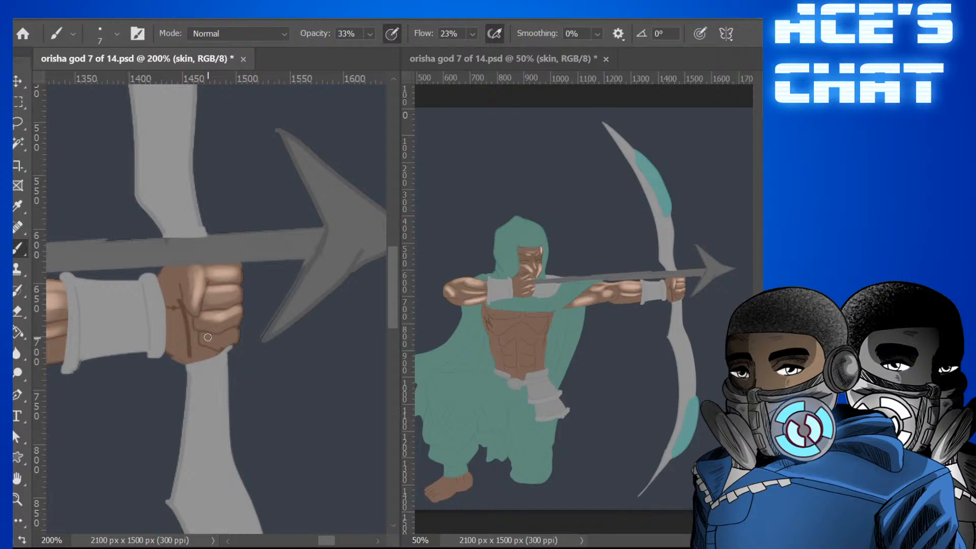
key(bracketleft)
Paint a broad soft highlight across the pectoral nearer the string-drawing arm with an enlarged brush, then reduce the brush to 9 px.
drag(329, 535, 307, 533)
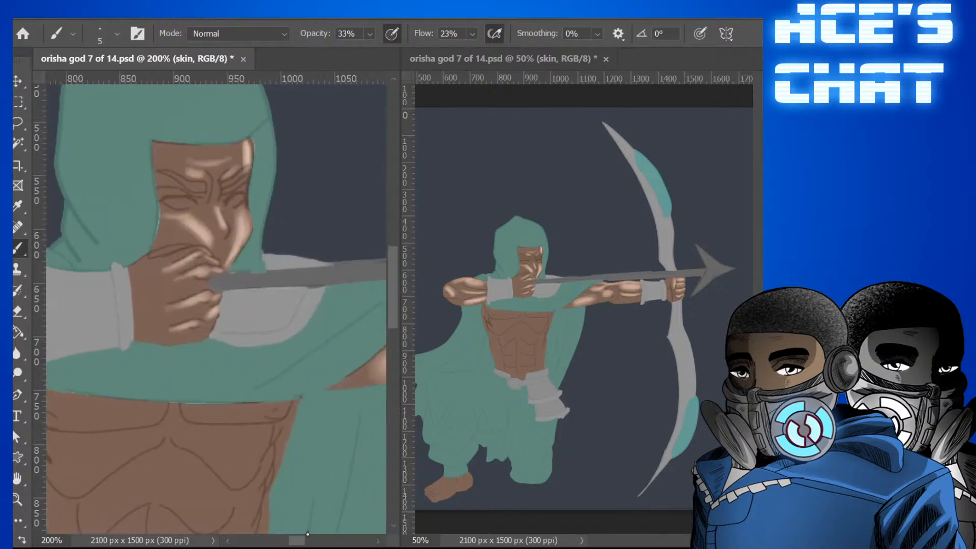
drag(390, 311, 391, 329)
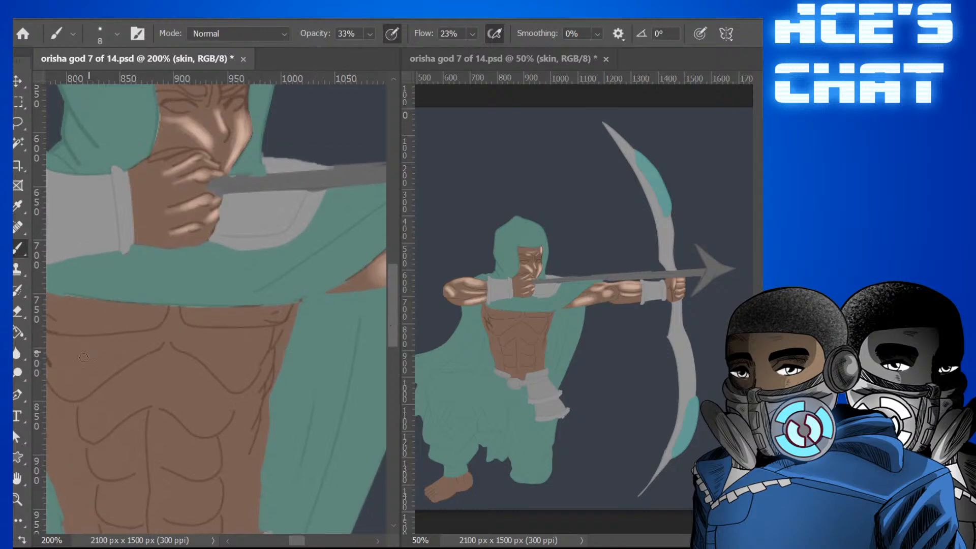
key(bracketright)
key(bracketright)
key(bracketright)
key(bracketright)
key(bracketright)
mouse_move(81, 363)
mouse_down()
mouse_move(121, 350)
mouse_move(72, 366)
mouse_move(141, 343)
mouse_up()
key(bracketleft)
key(bracketleft)
key(bracketleft)
key(bracketleft)
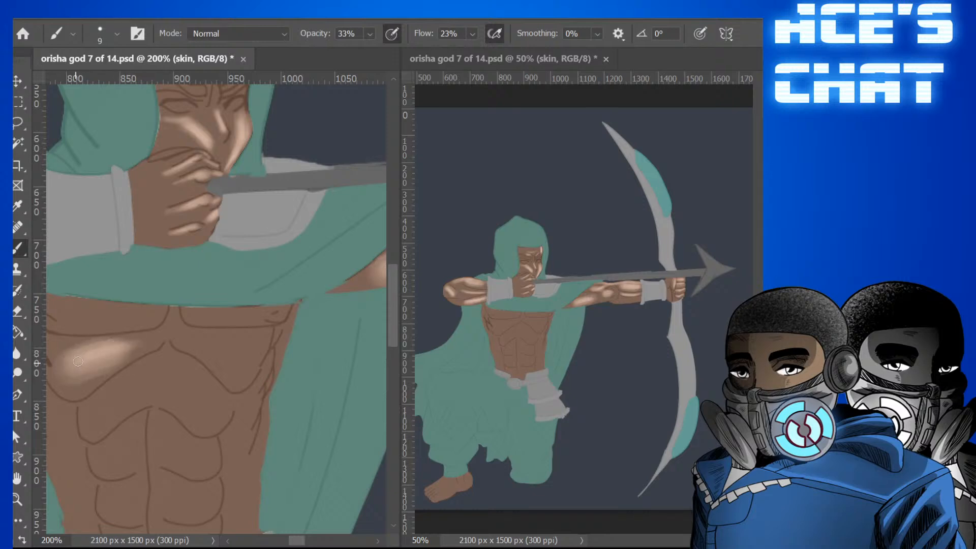
Try a broad highlight across the pectoral nearer the outstretched arm, and set the brush to 20 px.
key(bracketright)
key(bracketright)
mouse_move(207, 337)
mouse_down()
mouse_move(239, 361)
mouse_move(221, 354)
mouse_move(242, 360)
mouse_move(256, 345)
mouse_move(241, 358)
mouse_move(152, 338)
mouse_move(108, 352)
mouse_move(158, 335)
mouse_up()
key(bracketright)
key(bracketright)
key(bracketright)
key(bracketleft)
key(bracketleft)
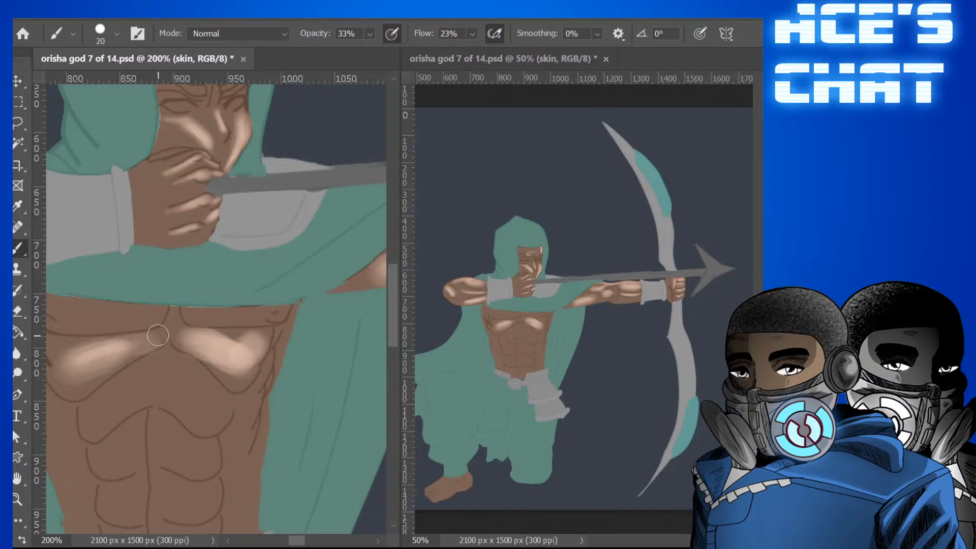
Undo all the highlight strokes on the pectoral nearer the outstretched arm.
key(ctrl+z)
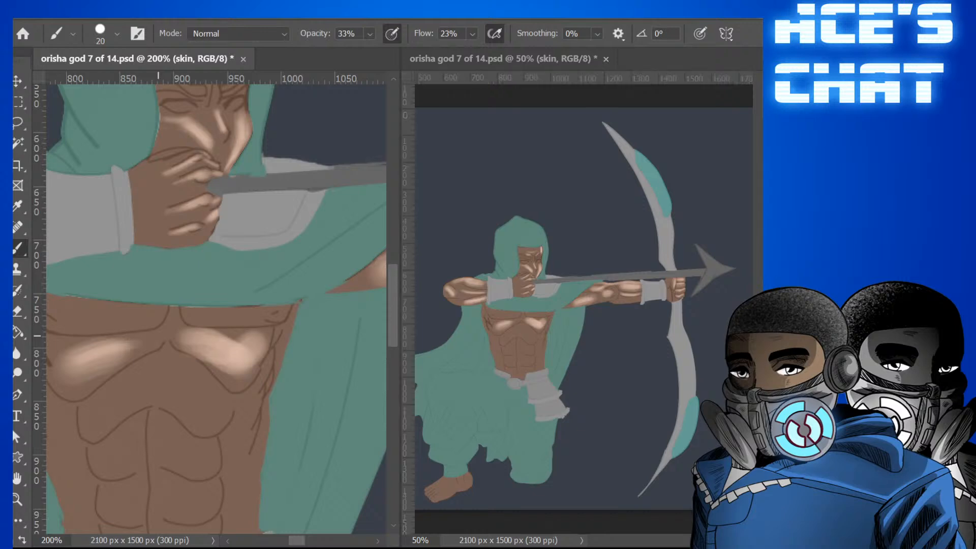
key(ctrl+z)
key(ctrl+z)
key(ctrl+z)
key(ctrl+z)
key(ctrl+z)
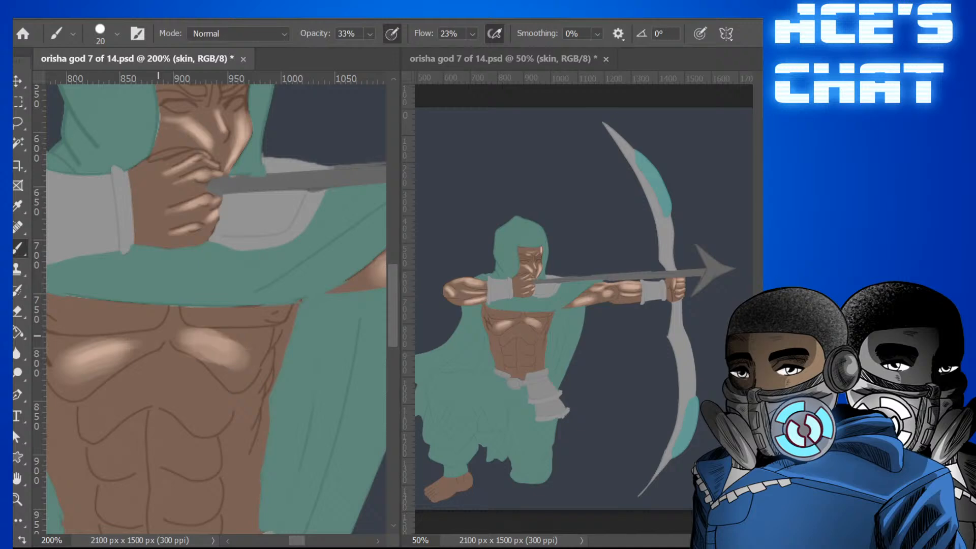
key(ctrl+z)
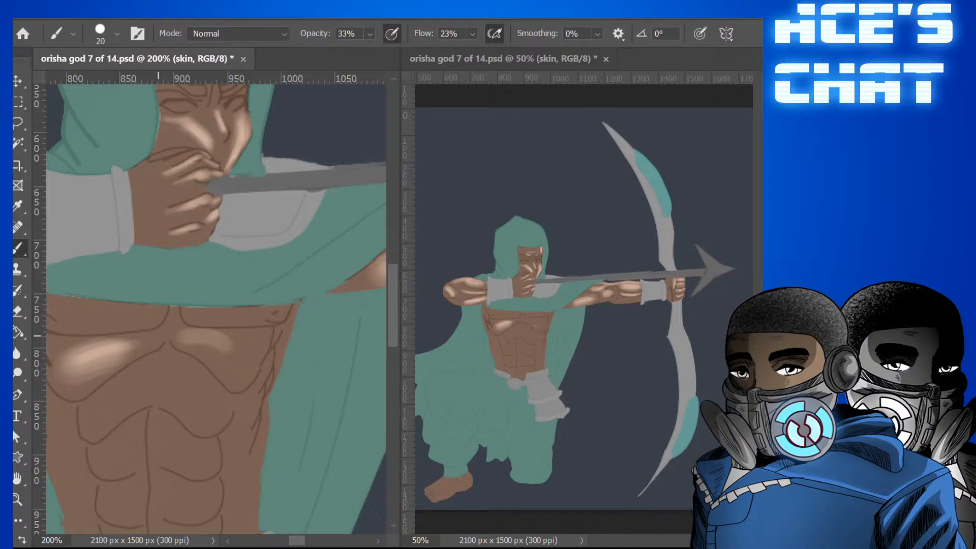
key(ctrl+z)
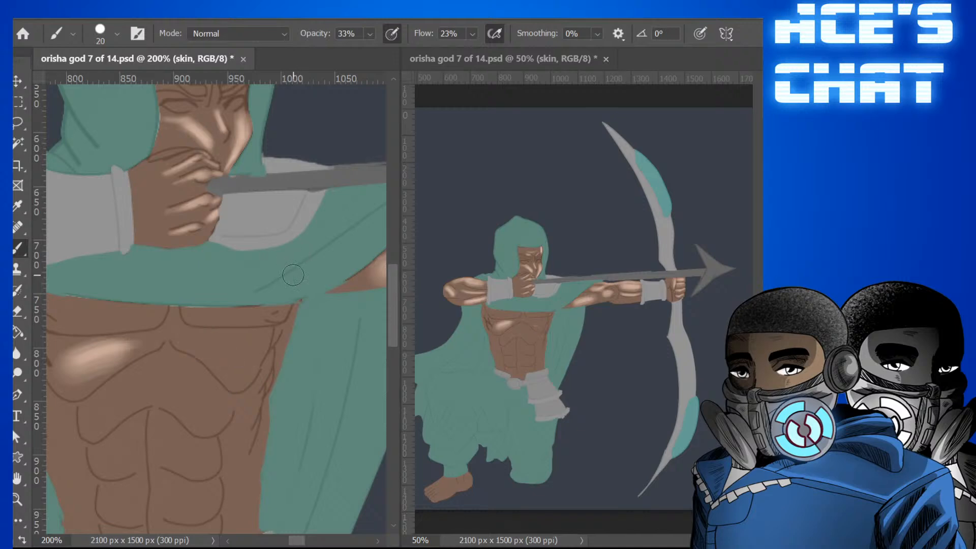
Repaint the highlight on the pectoral nearer the outstretched arm at 20 px with a notched upper edge, then reduce the brush to 15 px.
key(bracketright)
key(bracketleft)
mouse_move(219, 346)
mouse_down()
mouse_move(196, 342)
mouse_move(223, 345)
mouse_move(200, 340)
mouse_move(247, 373)
mouse_move(236, 364)
mouse_up()
mouse_move(247, 355)
mouse_down()
mouse_move(211, 348)
mouse_move(248, 364)
mouse_up()
key(bracketleft)
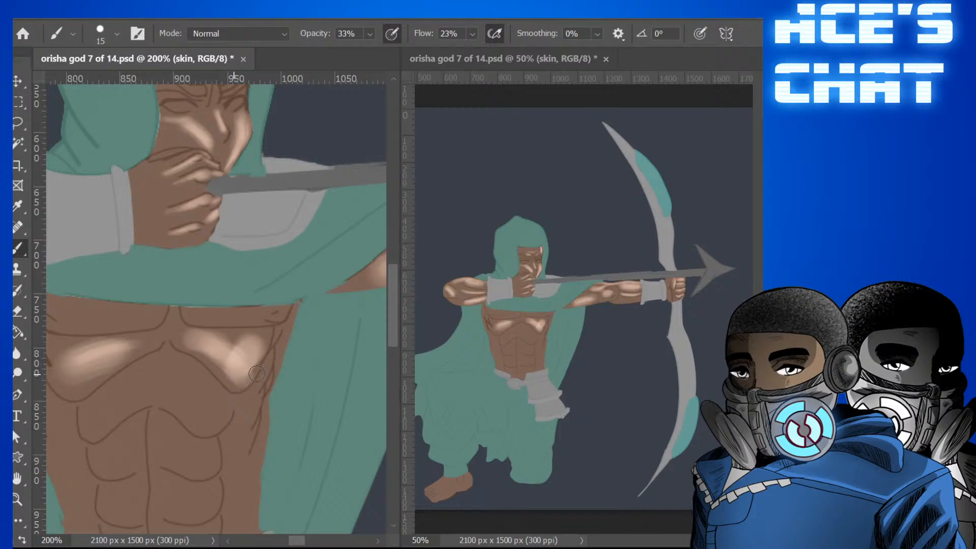
Paint slanted highlights with a 10 px brush on the two uppermost abdominal muscles just below the pectorals.
scroll(384, 313, down, 3)
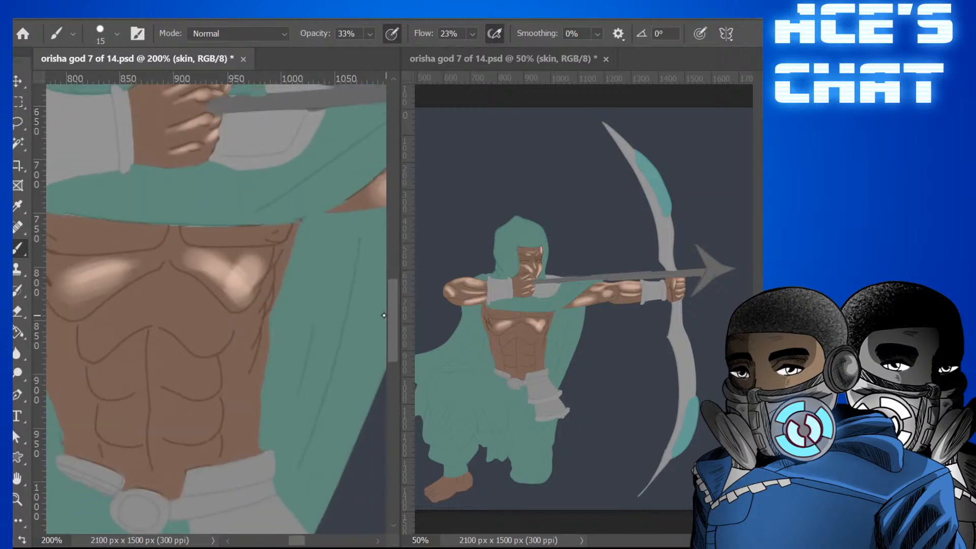
scroll(232, 333, up, 1)
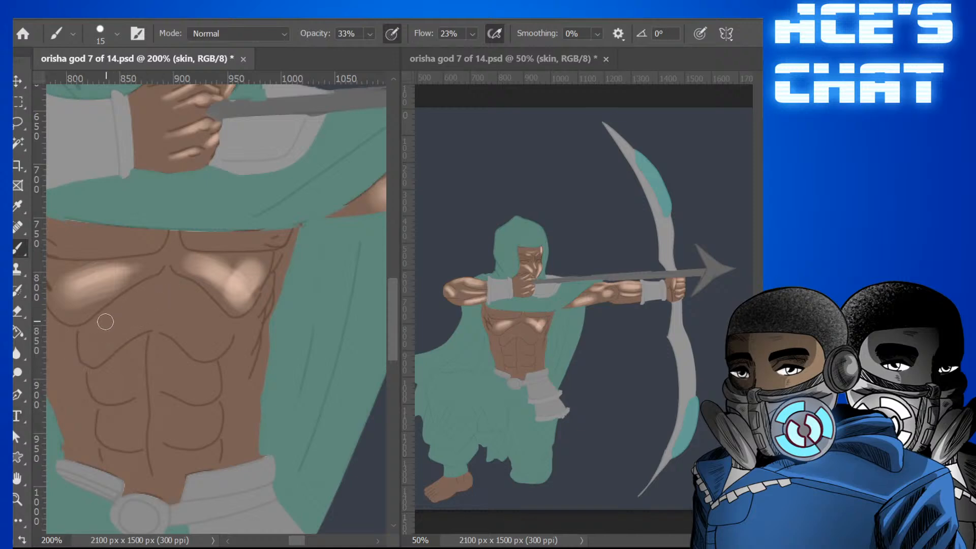
key(bracketleft)
mouse_move(85, 336)
mouse_down()
mouse_move(152, 296)
mouse_move(100, 329)
mouse_move(164, 296)
mouse_move(220, 322)
mouse_move(192, 303)
mouse_move(225, 332)
mouse_up()
key(bracketright)
key(bracketright)
key(bracketleft)
key(bracketleft)
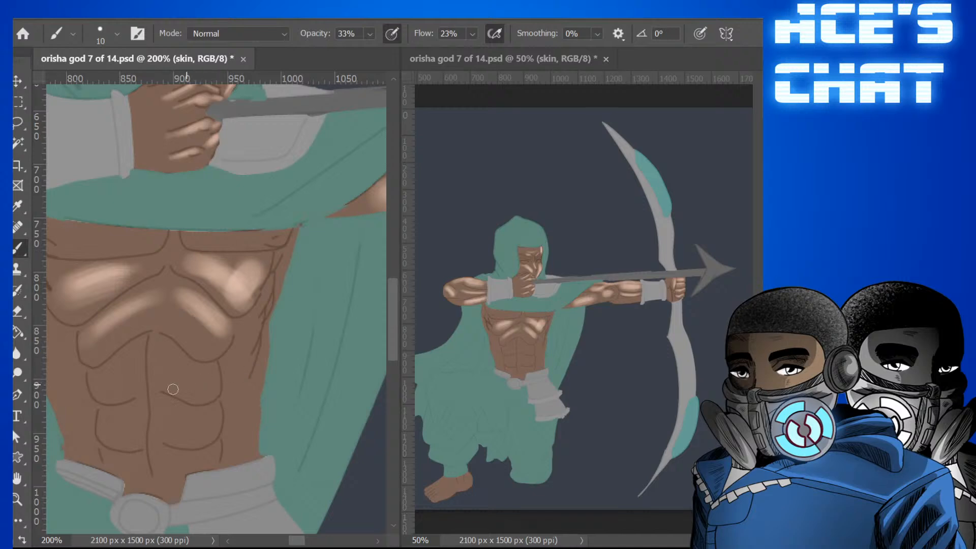
Paint a rounded highlight on the middle abdominal muscle nearer the string-drawing arm with a 15 px brush, then reduce it to 9 px.
key(bracketright)
key(bracketright)
key(bracketleft)
drag(128, 366, 118, 378)
key(bracketleft)
key(bracketleft)
key(bracketleft)
key(bracketleft)
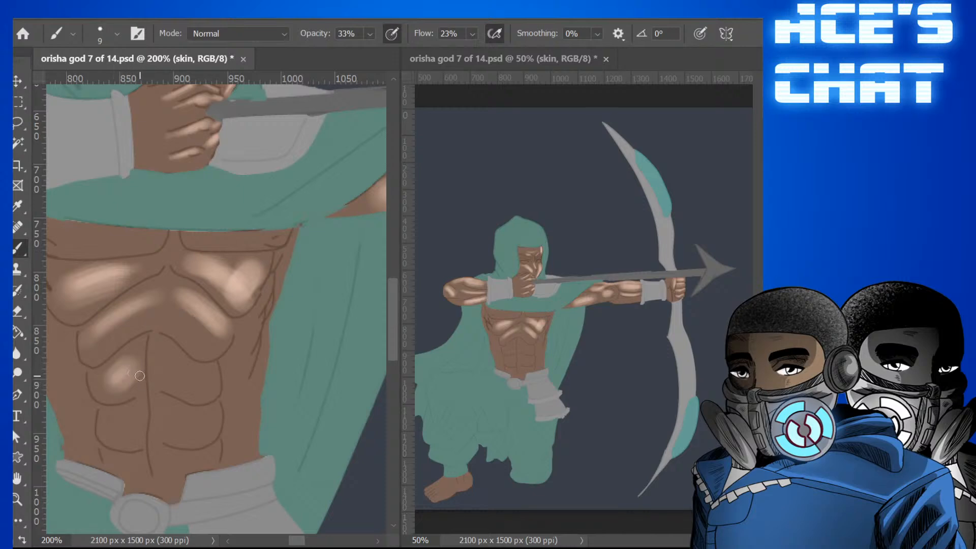
Enlarge the brush and paint a matching highlight on the middle abdominal muscle nearer the outstretched arm, then set it to 15 px.
key(bracketright)
key(bracketright)
key(bracketright)
key(bracketright)
mouse_move(166, 358)
mouse_down()
mouse_move(190, 381)
mouse_move(176, 366)
mouse_move(202, 376)
mouse_move(167, 363)
mouse_move(186, 377)
mouse_move(175, 375)
mouse_move(215, 372)
mouse_up()
key(bracketleft)
key(bracketleft)
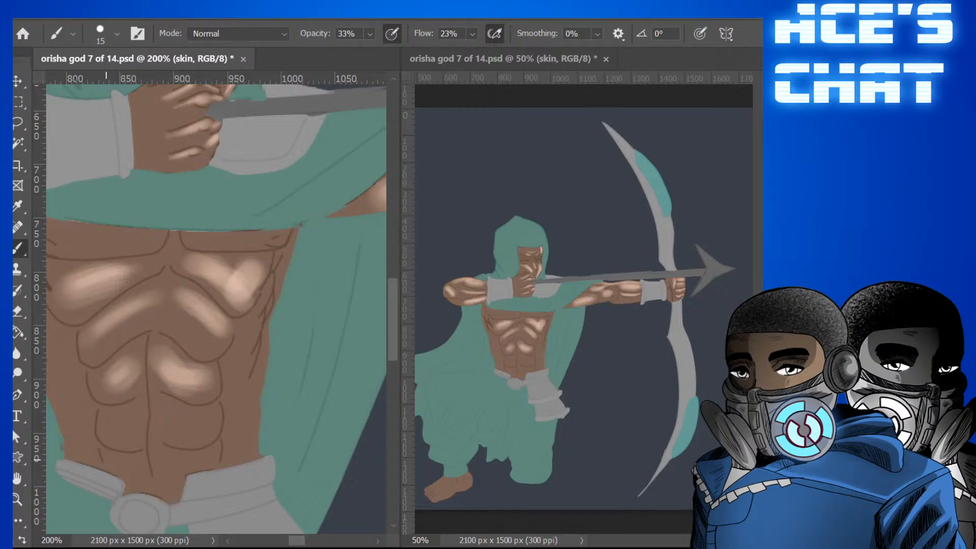
Paint rounded highlights on both lowest abdominal muscles above the belt, varying the brush size and finishing at 10 px.
key(bracketright)
key(bracketright)
mouse_move(113, 430)
mouse_down()
mouse_move(157, 413)
mouse_move(175, 418)
mouse_move(168, 409)
mouse_move(199, 417)
mouse_move(171, 417)
mouse_move(187, 417)
mouse_up()
key(bracketleft)
key(bracketleft)
key(bracketleft)
key(bracketleft)
key(bracketright)
key(bracketright)
key(bracketright)
key(bracketleft)
key(bracketleft)
mouse_move(177, 424)
mouse_down()
mouse_move(202, 419)
mouse_move(196, 431)
mouse_up()
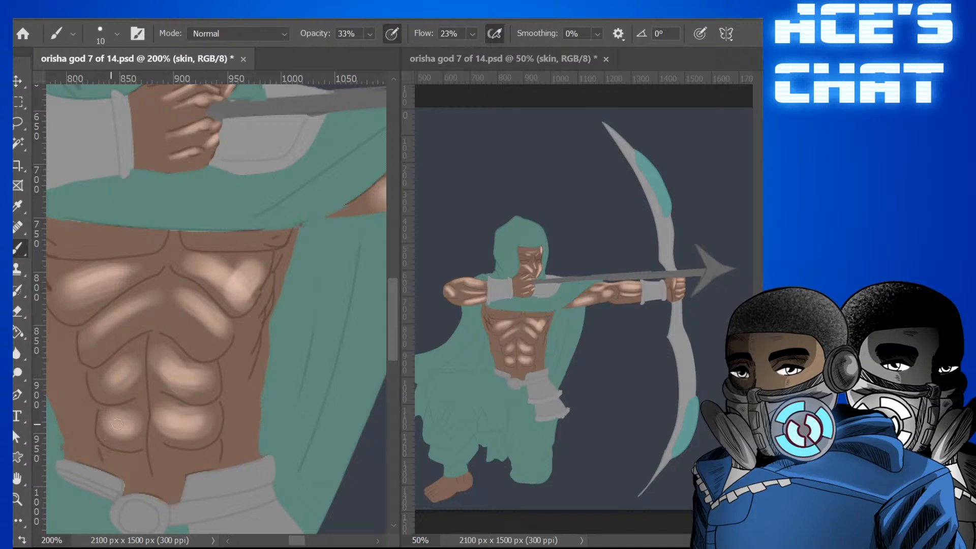
Paint thin highlights with a small brush along the upper and lower flank on the outstretched-arm side of the torso.
key(bracketleft)
key(bracketleft)
key(bracketleft)
key(bracketleft)
key(bracketleft)
drag(247, 339, 243, 344)
mouse_move(243, 431)
mouse_down()
mouse_move(251, 393)
mouse_move(241, 423)
mouse_up()
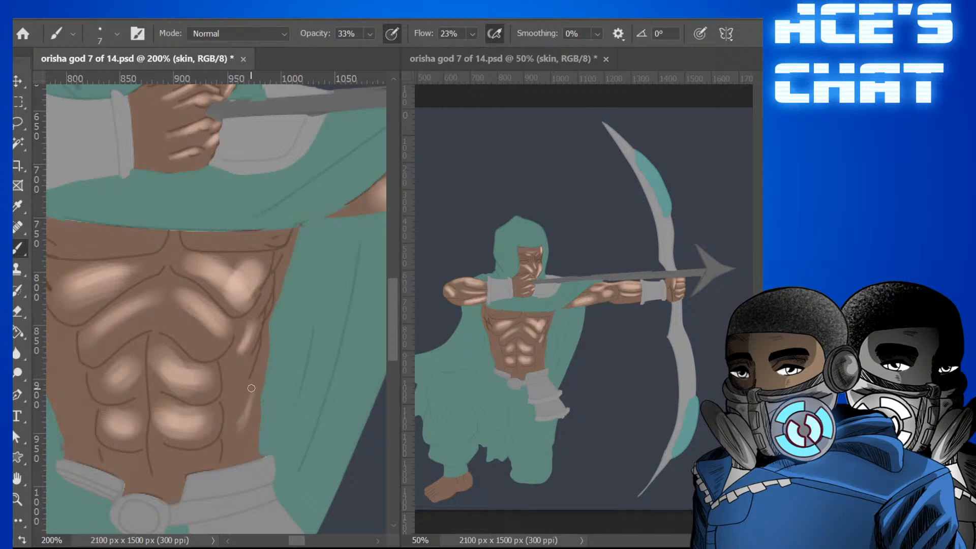
Extend and brighten the lower flank highlight beside the abdominals, enlarging the brush between strokes.
drag(253, 388, 239, 426)
key(bracketright)
key(bracketright)
key(bracketright)
key(bracketright)
key(bracketright)
drag(253, 389, 239, 427)
key(bracketright)
key(bracketright)
key(bracketright)
key(bracketright)
key(bracketright)
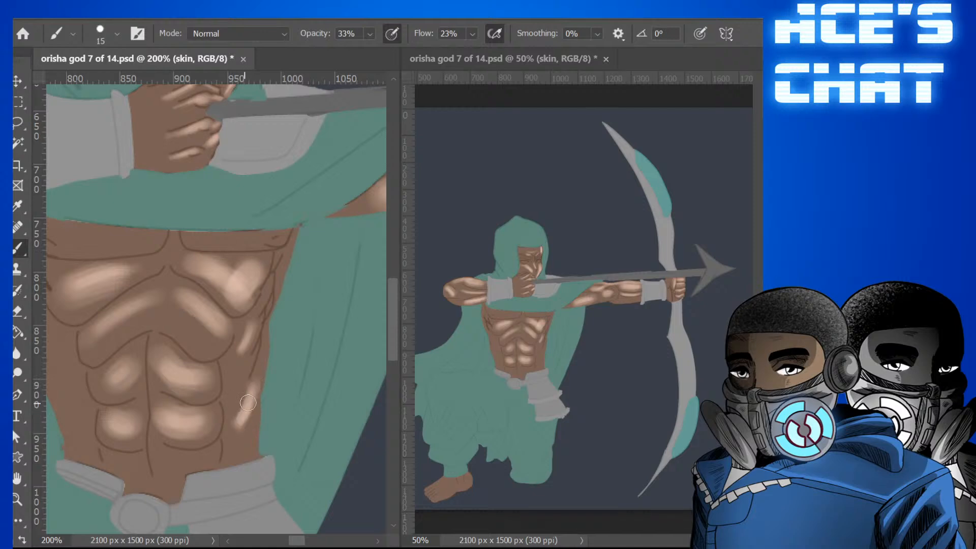
mouse_move(252, 387)
mouse_down()
mouse_move(239, 429)
mouse_move(243, 418)
mouse_up()
Paint highlights at the armpit and down the chest's outer edge on the outstretched-arm side, finishing with a 9 px brush.
key(bracketleft)
key(bracketleft)
key(bracketleft)
key(bracketleft)
key(bracketleft)
key(bracketleft)
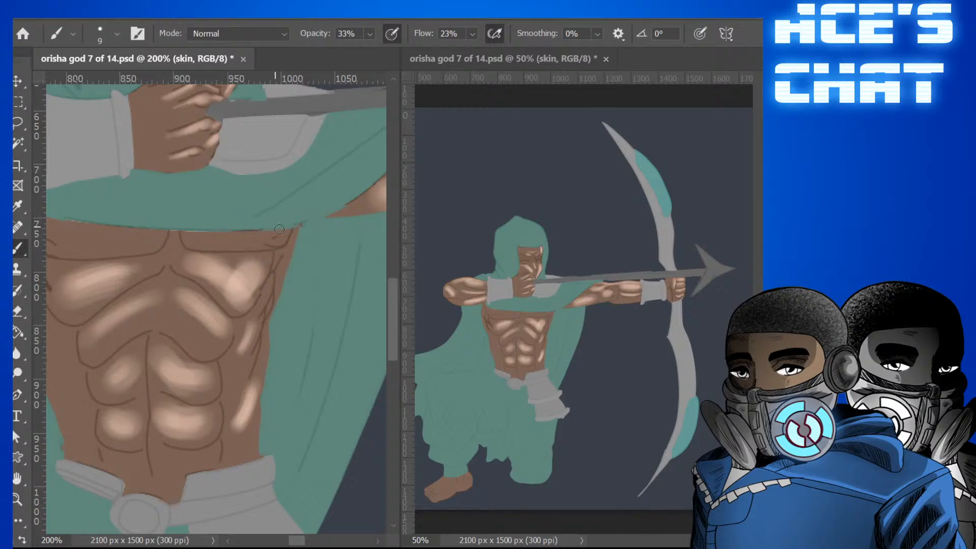
key(bracketleft)
key(bracketleft)
mouse_move(289, 232)
mouse_down()
mouse_move(283, 246)
mouse_move(264, 245)
mouse_move(288, 231)
mouse_move(275, 240)
mouse_move(282, 230)
mouse_move(290, 250)
mouse_move(284, 286)
mouse_up()
key(bracketright)
key(bracketright)
drag(292, 253, 282, 304)
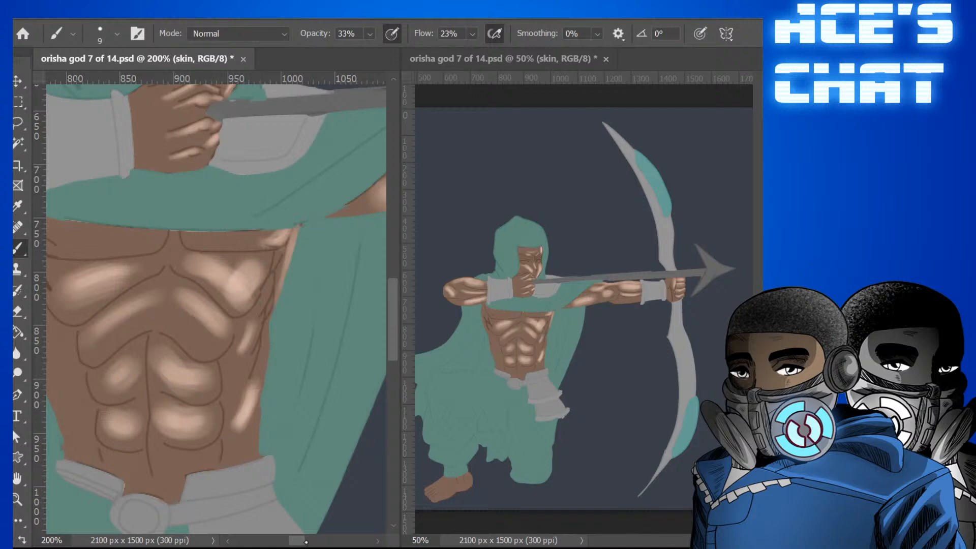
Paint narrow highlights along the flank and below the armpit on the string-drawing-arm side, reducing the brush to 7 px.
mouse_move(300, 541)
mouse_down()
mouse_move(269, 542)
mouse_move(292, 544)
mouse_up()
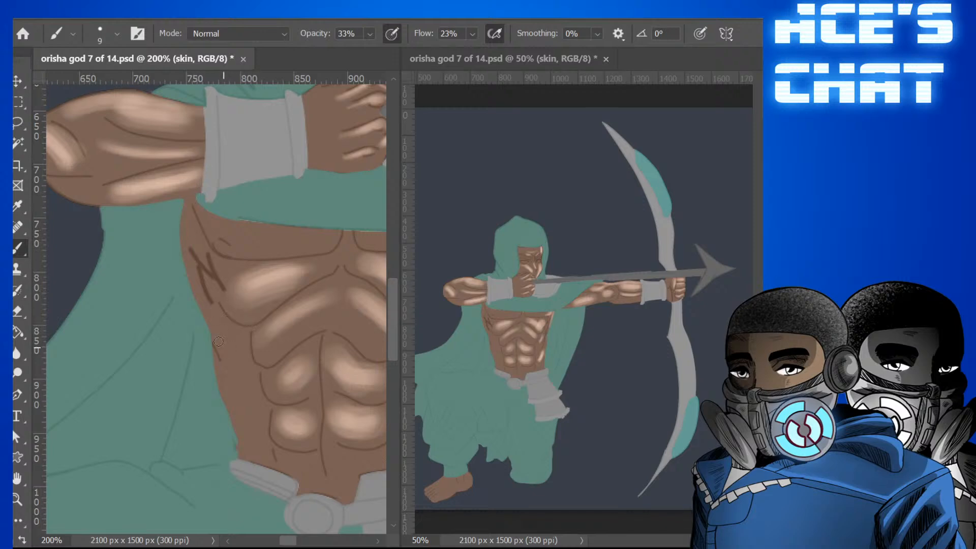
drag(218, 341, 239, 373)
key(bracketleft)
key(bracketleft)
key(bracketleft)
key(bracketleft)
key(bracketright)
key(bracketright)
mouse_move(208, 279)
mouse_down()
mouse_move(217, 296)
mouse_move(220, 289)
mouse_up()
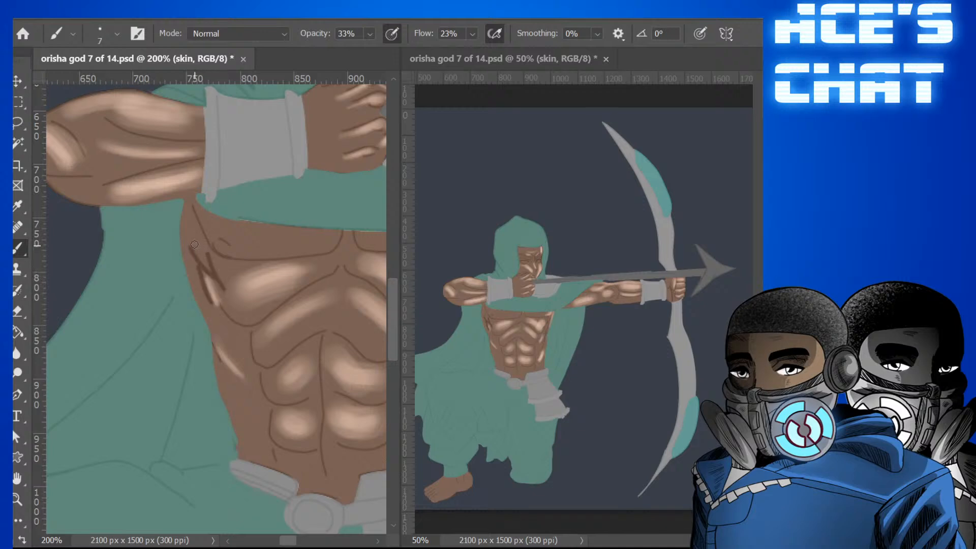
Add a thin highlight between the muscle lines just under the armpit on the string-drawing-arm side, then reduce the brush to 4 px.
mouse_move(195, 245)
mouse_down()
mouse_move(226, 282)
mouse_move(222, 275)
mouse_up()
key(bracketleft)
key(bracketright)
key(bracketleft)
key(bracketleft)
Paint a vertical highlight over the bare foot's heel and ankle with an enlarged brush, then reduce the brush to 8 px.
scroll(371, 346, down, 10)
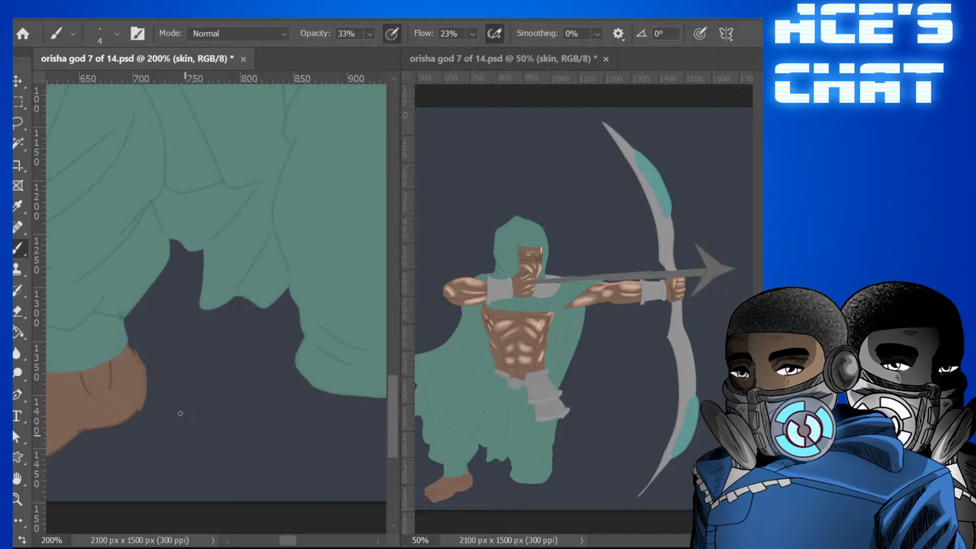
key(bracketright)
key(bracketright)
key(bracketright)
key(bracketright)
key(bracketright)
drag(133, 362, 144, 392)
key(bracketright)
key(bracketright)
mouse_move(127, 359)
mouse_down()
mouse_move(126, 409)
mouse_move(132, 401)
mouse_move(118, 416)
mouse_up()
key(bracketleft)
key(bracketleft)
key(bracketleft)
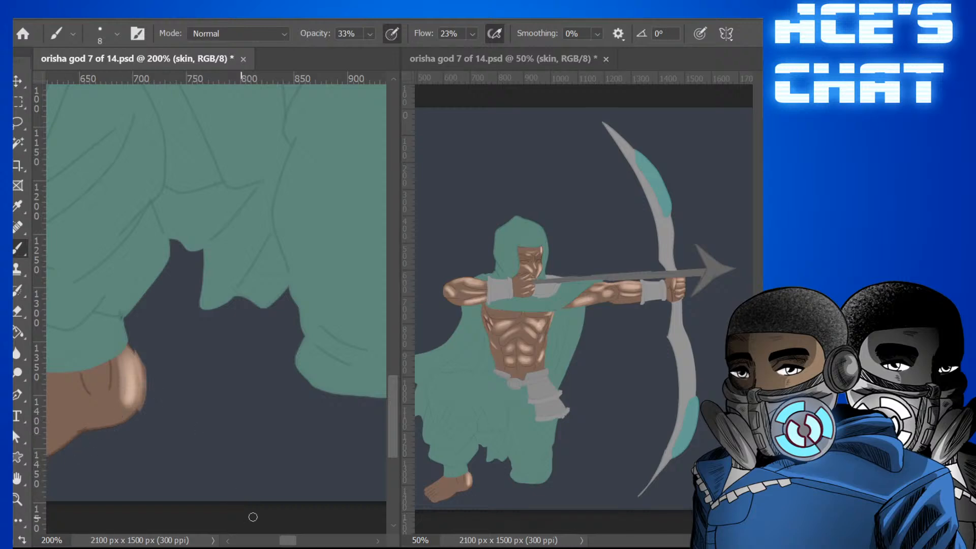
Paint thin highlights on the middle toes of the bare foot with a 5 px brush.
drag(294, 540, 281, 541)
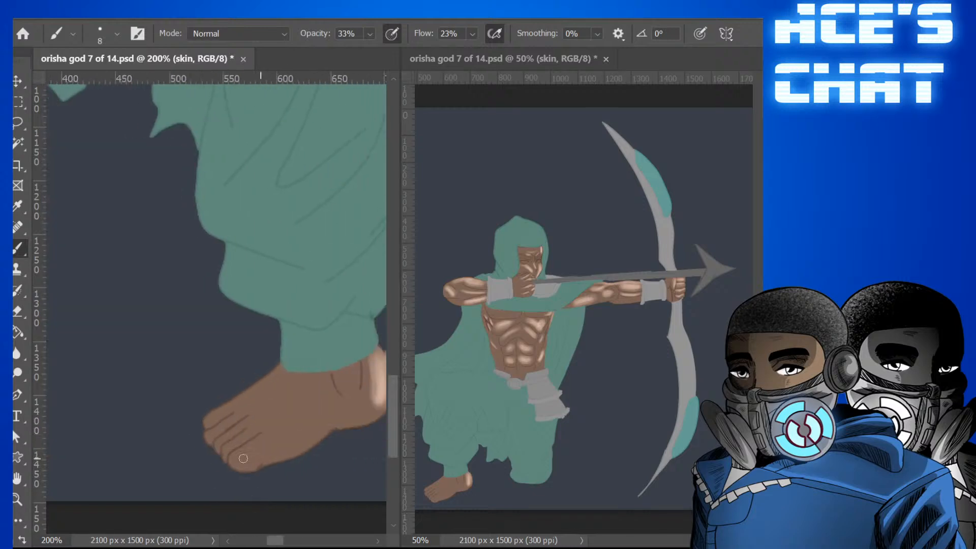
key(bracketleft)
key(bracketleft)
key(bracketleft)
mouse_move(228, 448)
mouse_down()
mouse_move(223, 460)
mouse_move(240, 438)
mouse_move(227, 452)
mouse_move(218, 446)
mouse_move(231, 435)
mouse_up()
key(bracketleft)
key(bracketleft)
key(bracketright)
key(bracketright)
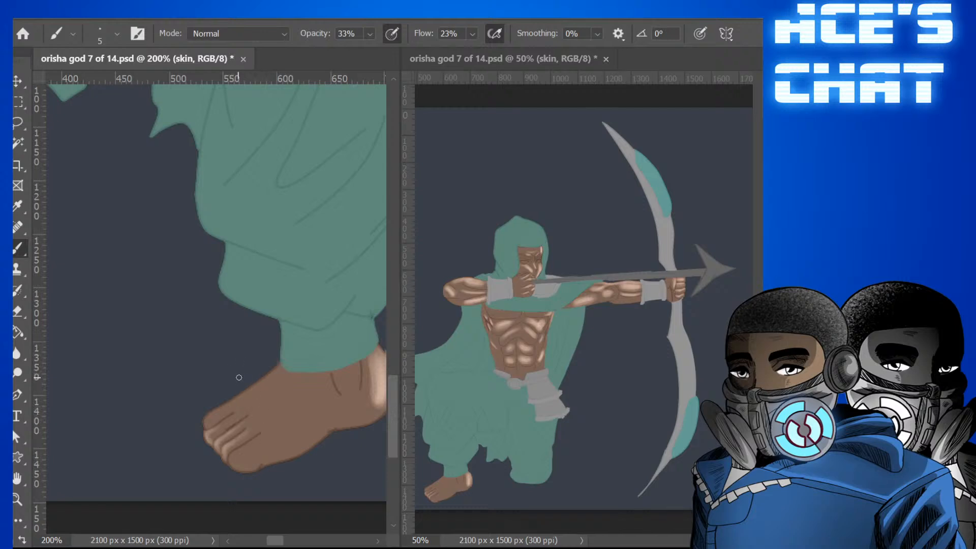
Highlight the uppermost small toe and the big toe of the bare foot, briefly enlarging the brush before returning to 5 px.
drag(209, 422, 235, 410)
key(bracketright)
key(bracketright)
mouse_move(244, 454)
mouse_down()
mouse_move(211, 434)
mouse_move(218, 430)
mouse_move(210, 435)
mouse_move(223, 416)
mouse_move(210, 418)
mouse_move(227, 409)
mouse_move(238, 442)
mouse_up()
key(bracketleft)
key(bracketleft)
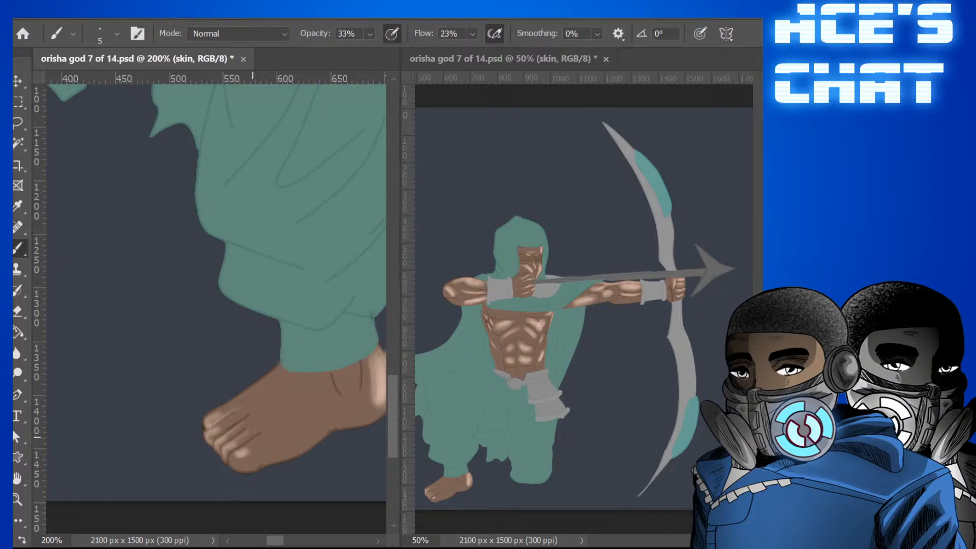
Paint a highlight along the bare foot's lower edge from the big toe to the heel, then set the brush to 9 px.
key(bracketright)
key(bracketright)
drag(245, 468, 385, 406)
key(bracketright)
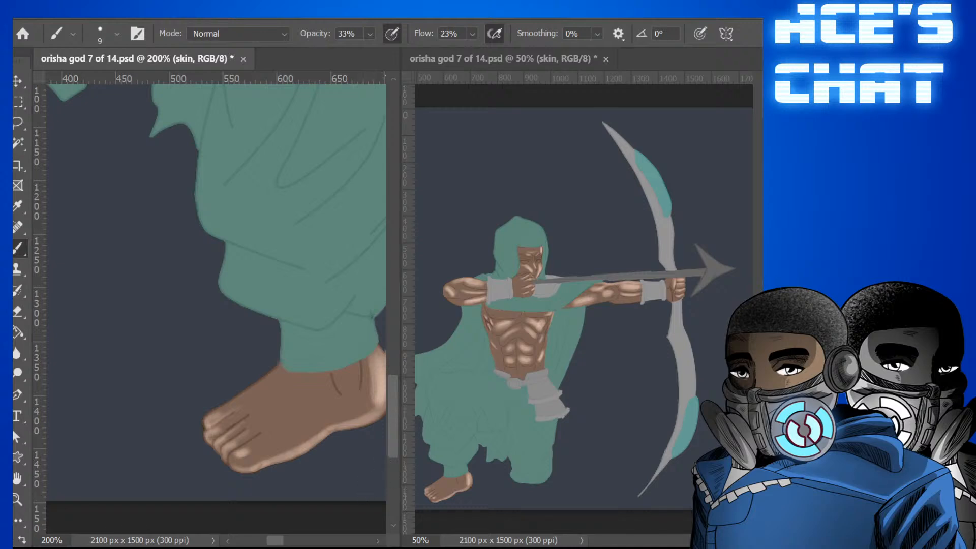
Return to the archer's face and touch up the highlights around the nose and cheek, varying the brush size from about 10 px.
drag(395, 408, 397, 277)
mouse_move(278, 542)
mouse_down()
mouse_move(317, 540)
mouse_move(298, 540)
mouse_up()
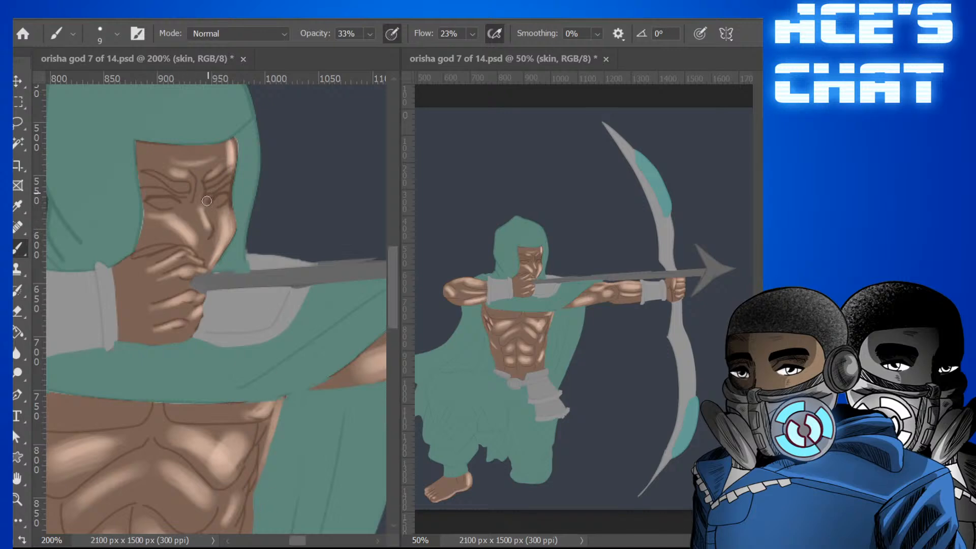
click(212, 218)
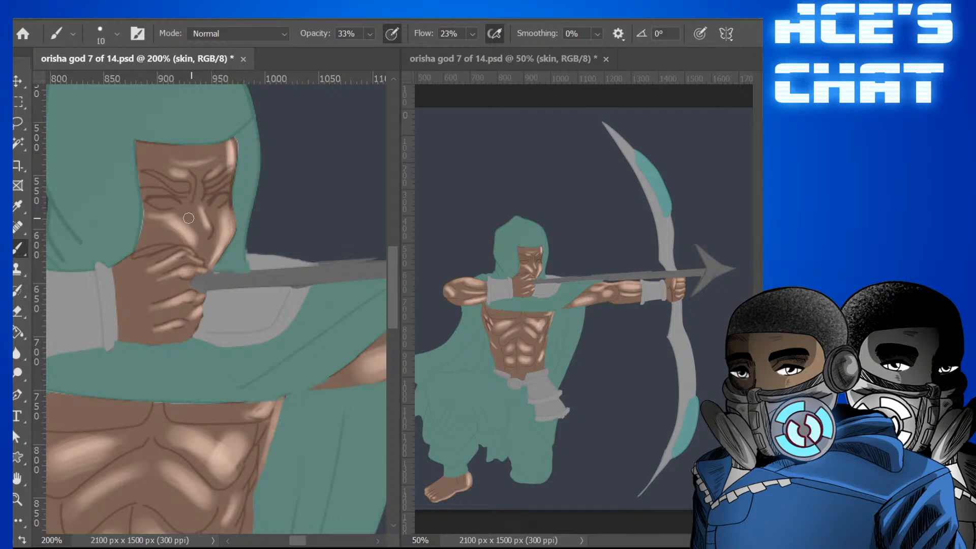
key(bracketright)
key(bracketright)
key(bracketright)
key(bracketleft)
key(bracketleft)
key(bracketleft)
key(bracketleft)
key(bracketleft)
key(bracketright)
key(bracketright)
key(bracketright)
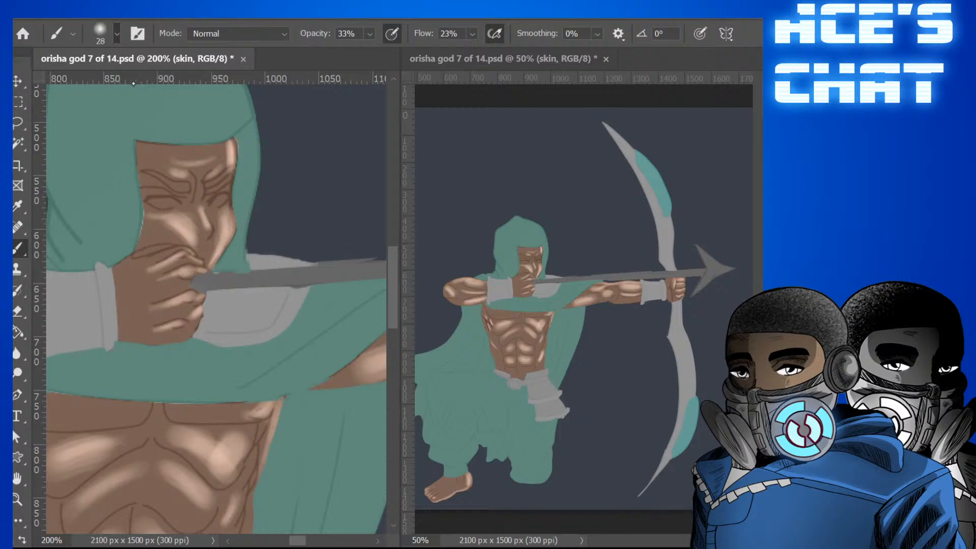
Set the brush to Color mode with 14% flow and reduce its size to about 20 px for tinting the face.
key(bracketright)
key(bracketright)
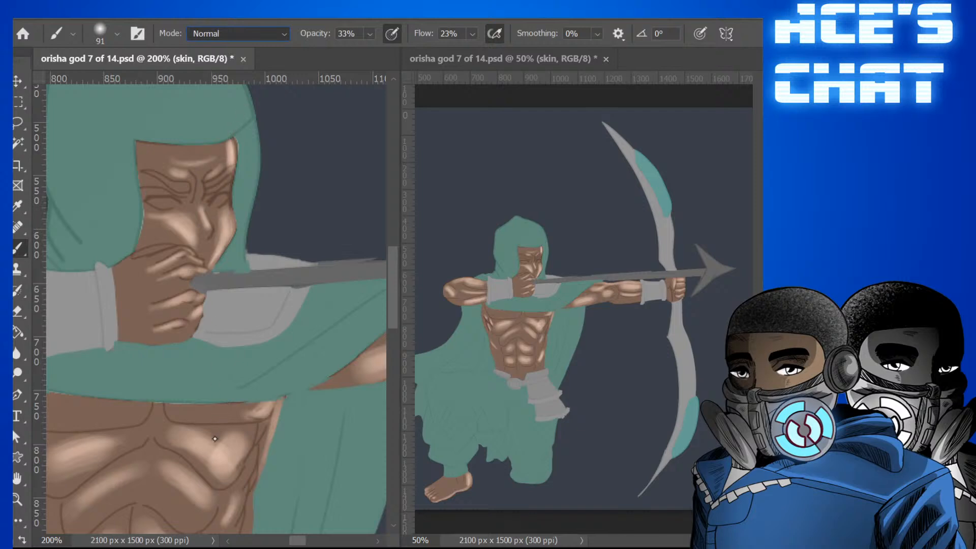
key(shift+alt+c)
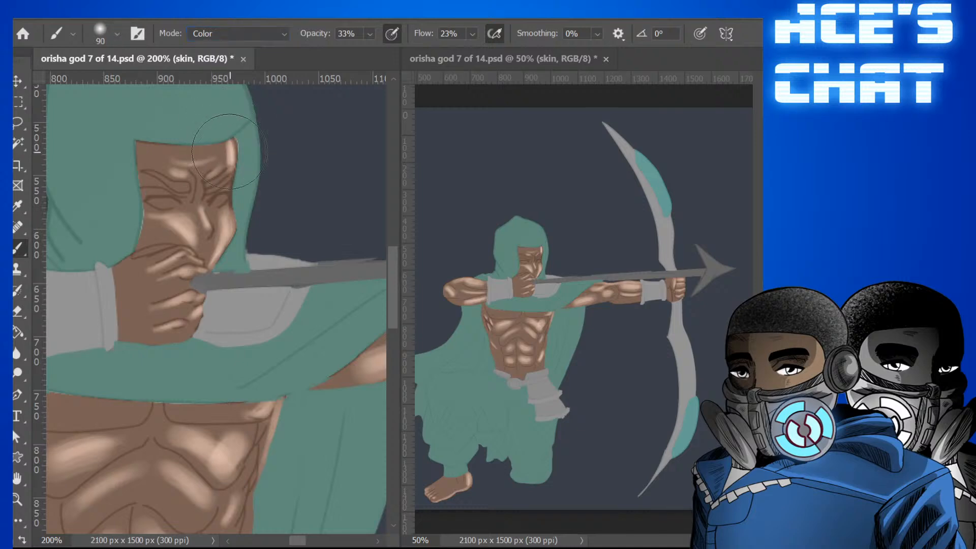
key(bracketleft)
key(bracketleft)
key(bracketleft)
key(bracketleft)
key(bracketleft)
key(bracketleft)
key(bracketleft)
key(bracketleft)
key(bracketleft)
key(bracketleft)
key(bracketleft)
key(bracketleft)
key(bracketleft)
key(bracketleft)
key(bracketright)
key(bracketright)
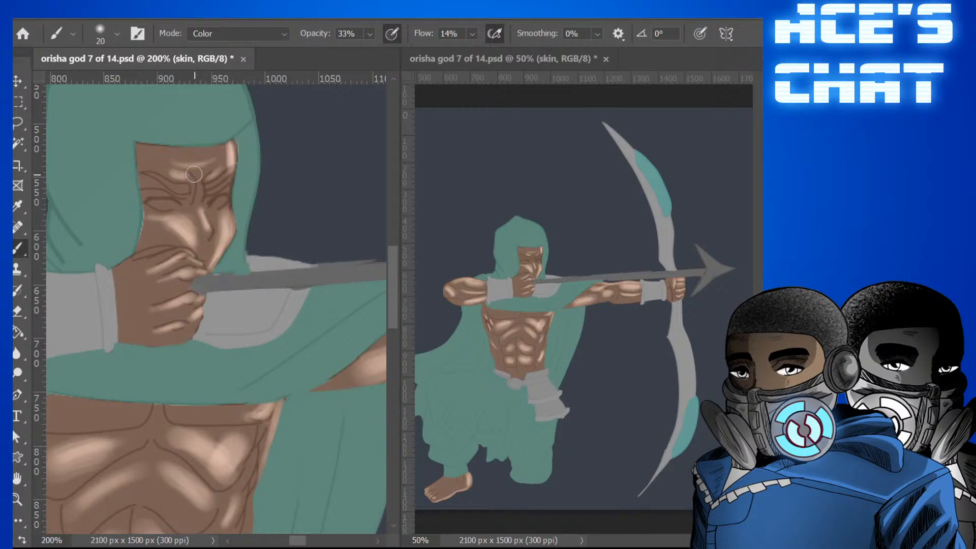
Tint the face highlights on the forehead, brow, nose and cheeks in Color mode, varying the brush size to fit each area.
key(bracketleft)
key(bracketleft)
key(bracketleft)
key(bracketright)
key(bracketleft)
key(bracketright)
key(bracketright)
key(bracketright)
key(bracketright)
key(bracketright)
key(bracketleft)
key(bracketleft)
key(bracketleft)
key(bracketleft)
key(bracketleft)
Tint the finger highlights of the hand drawing the arrow.
drag(157, 311, 192, 298)
drag(165, 333, 197, 315)
click(196, 315)
Tint the highlights on the bent drawing arm from the elbow to the wrist guard, adjusting the brush between about 35 and 20 px.
mouse_move(303, 540)
mouse_down()
mouse_move(274, 540)
mouse_move(289, 538)
mouse_up()
key(bracketright)
key(bracketright)
key(bracketright)
key(bracketright)
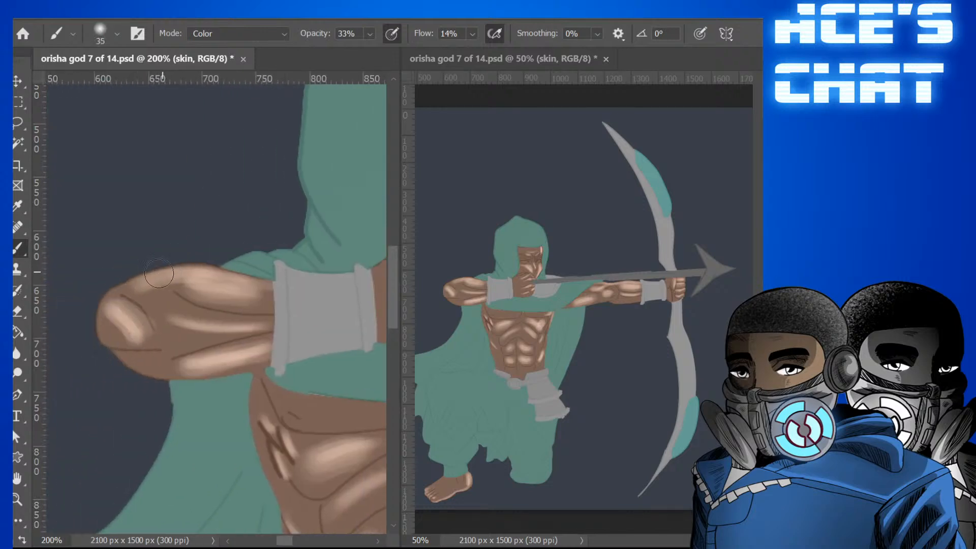
key(bracketleft)
key(bracketleft)
key(bracketleft)
key(bracketleft)
key(bracketleft)
key(bracketright)
key(bracketright)
Tint the long highlight on the underside of the outstretched upper arm with an enlarged brush.
mouse_move(290, 540)
mouse_down()
mouse_move(319, 540)
mouse_move(308, 539)
mouse_up()
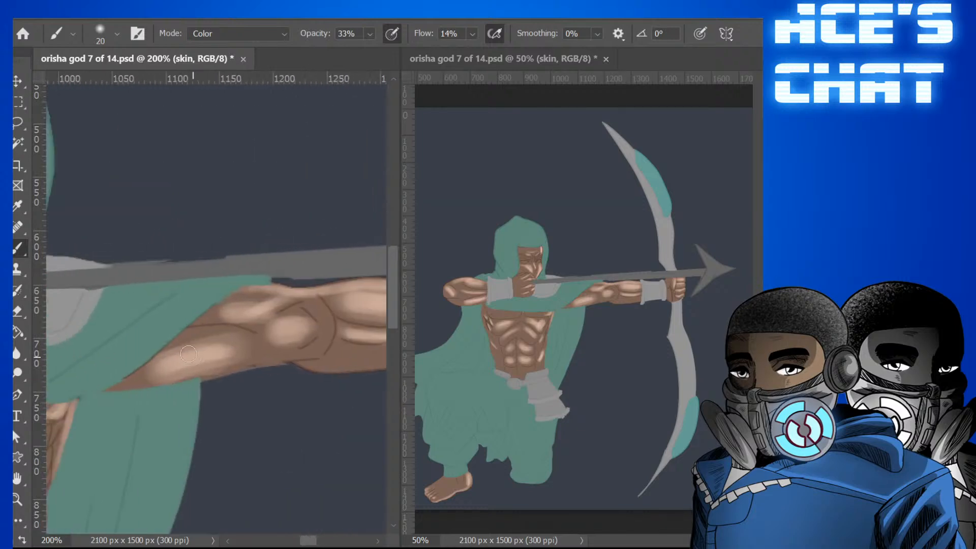
key(bracketright)
key(bracketright)
key(bracketright)
mouse_move(163, 373)
mouse_down()
mouse_move(236, 352)
mouse_move(174, 372)
mouse_move(209, 354)
mouse_up()
key(p)
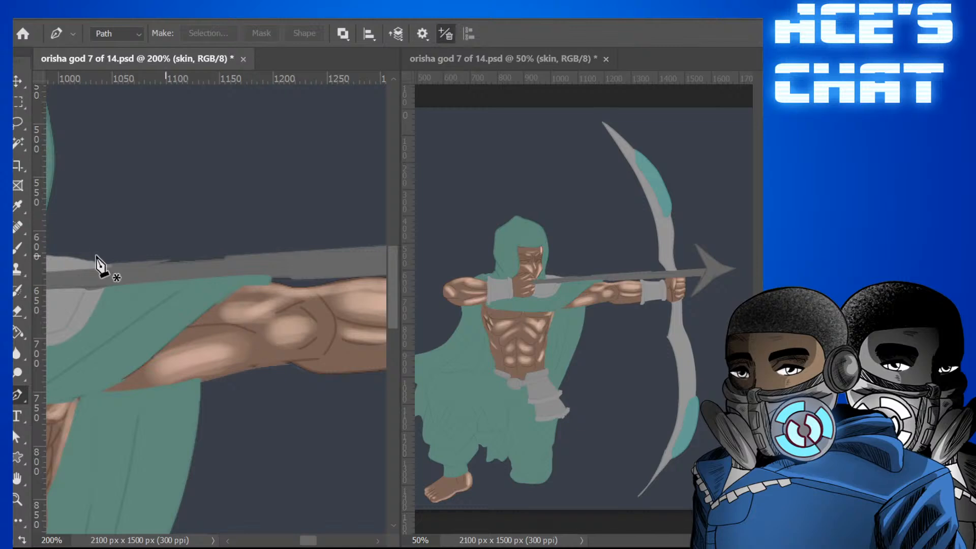
click(18, 248)
Tint the remaining upper-arm and elbow highlights of the outstretched arm, starting with a 20 px brush.
key(bracketleft)
key(bracketleft)
key(bracketleft)
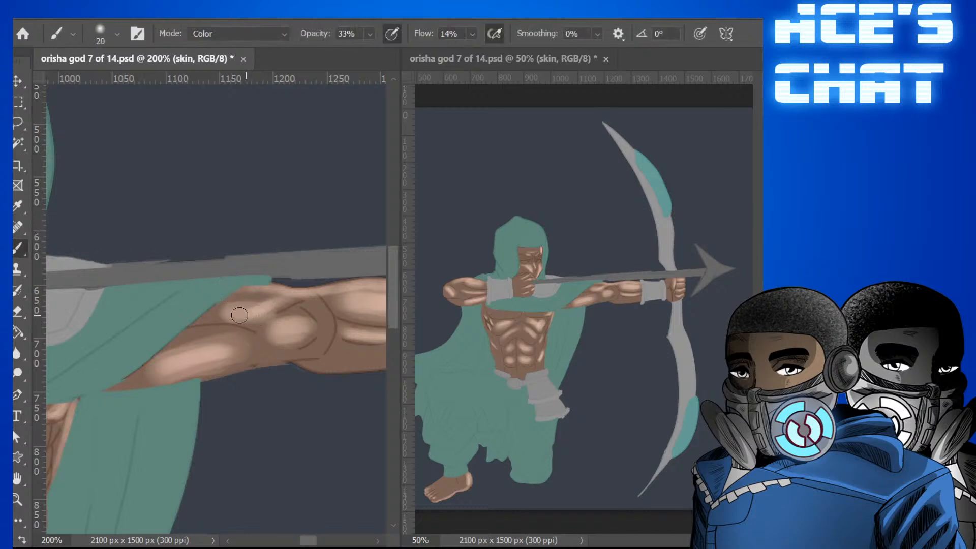
key(bracketleft)
key(bracketleft)
key(bracketright)
key(bracketright)
key(bracketright)
key(bracketright)
Tint the forearm highlights of the outstretched arm up to the wrist guard, starting with a 25 px brush.
mouse_move(309, 540)
mouse_down()
mouse_move(325, 540)
mouse_move(311, 540)
mouse_up()
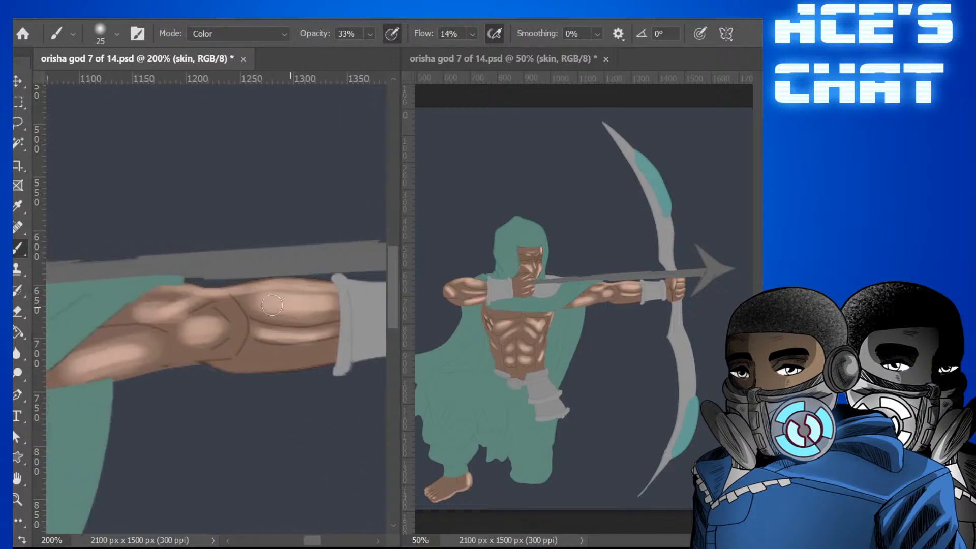
key(bracketleft)
key(bracketleft)
key(bracketleft)
key(bracketright)
key(bracketright)
Tint the knuckle and finger highlights of the hand gripping the bow, reducing the brush from 15 to 10 px.
mouse_move(315, 544)
mouse_down()
mouse_move(343, 544)
mouse_move(323, 545)
mouse_up()
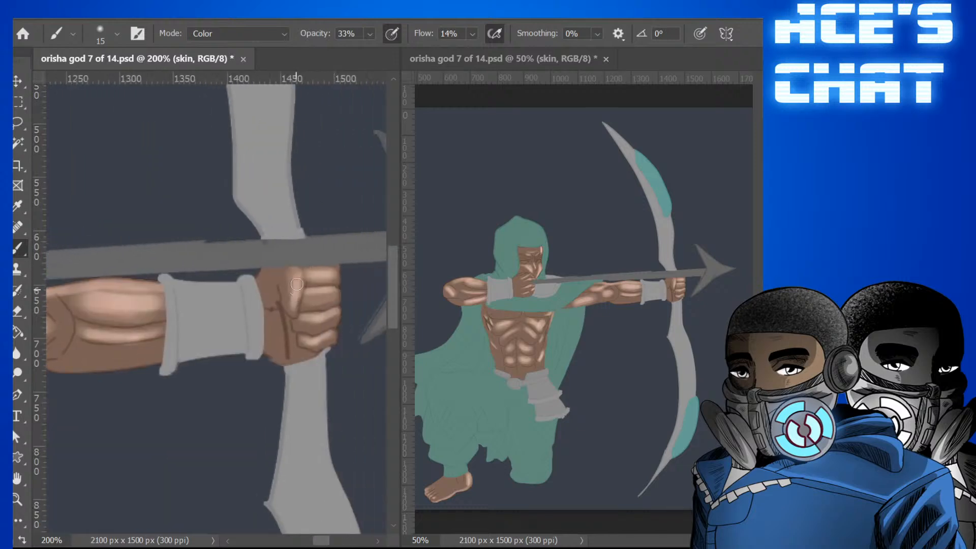
key(bracketleft)
key(bracketleft)
key(bracketright)
key(bracketleft)
Tint the small rib highlights on the torso's flank beneath the drawing arm with a brush of about 10 px.
drag(323, 540, 297, 534)
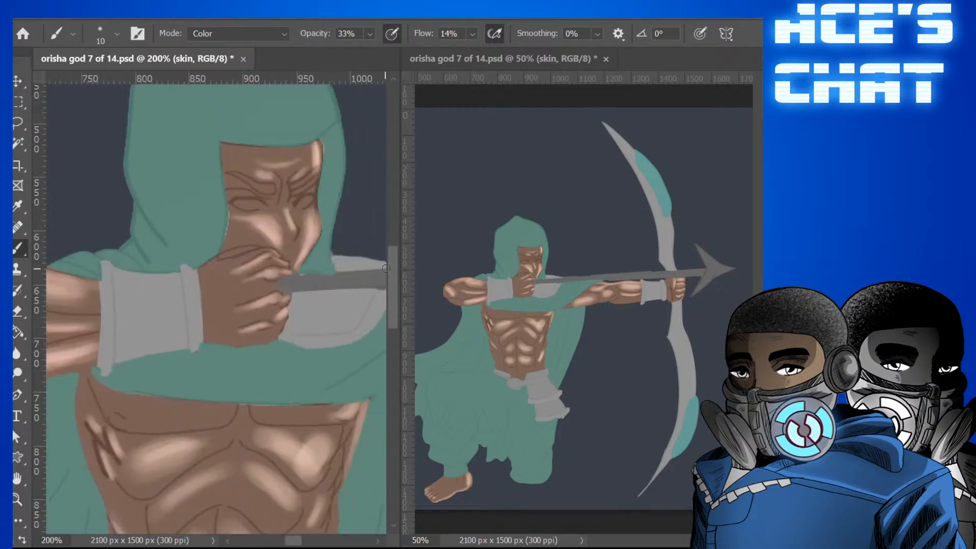
scroll(386, 268, down, 5)
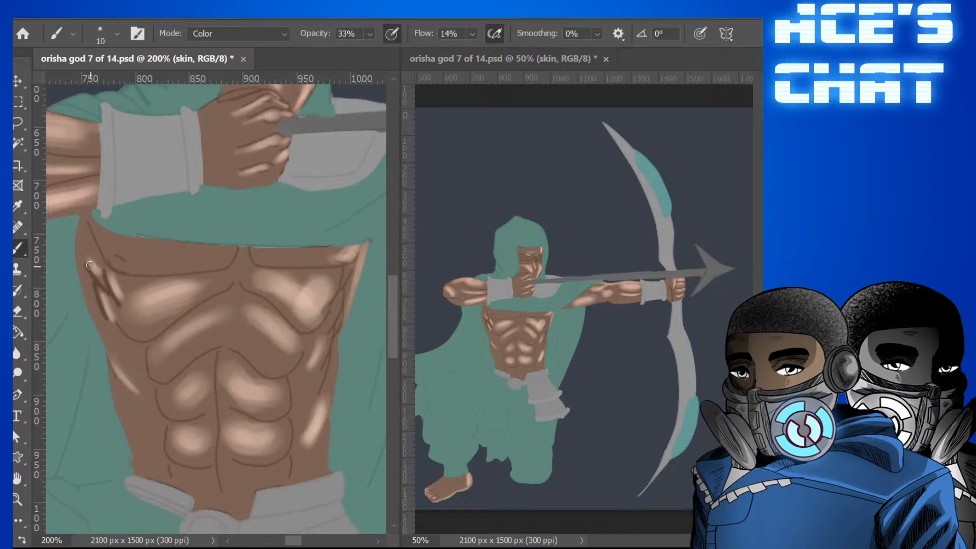
key(p)
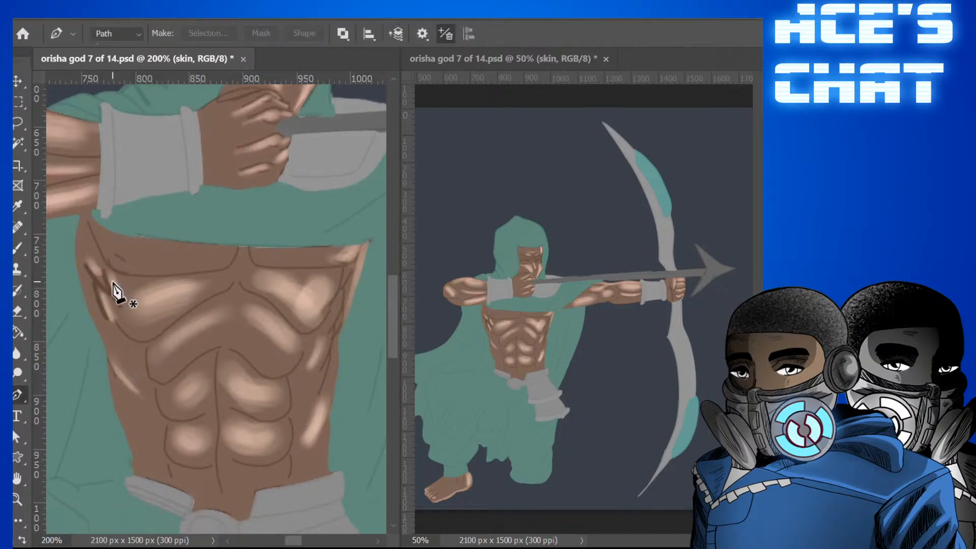
click(17, 248)
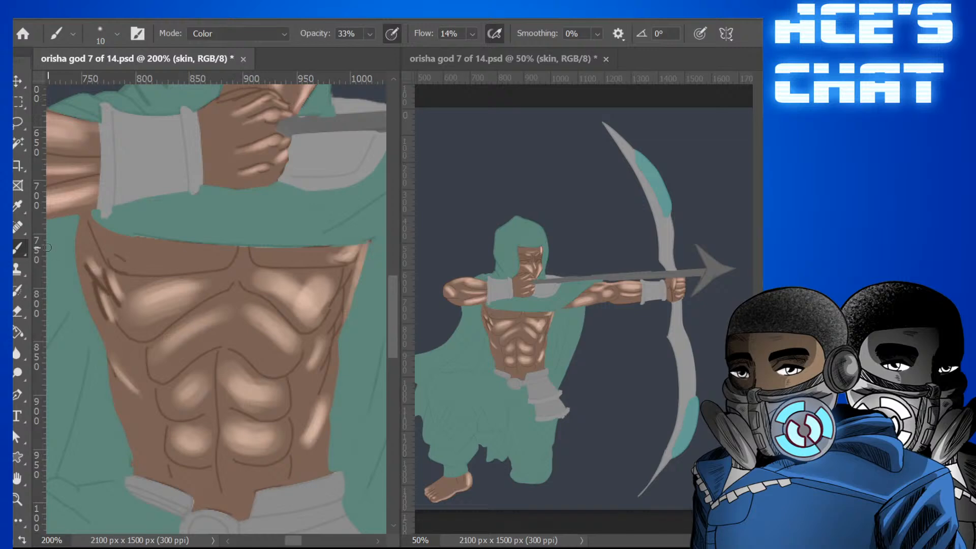
key(bracketleft)
Tint the chest and abdomen highlights with an enlarged brush, resizing it for the smaller muscles.
key(bracketright)
key(bracketright)
key(bracketright)
key(bracketright)
drag(300, 304, 320, 290)
key(bracketleft)
key(bracketleft)
key(bracketright)
key(bracketleft)
key(bracketleft)
Tint the toe, sole and heel highlights of the bare foot with a 15 px brush.
drag(393, 290, 392, 389)
mouse_move(299, 542)
mouse_down()
mouse_move(310, 541)
mouse_move(284, 541)
mouse_up()
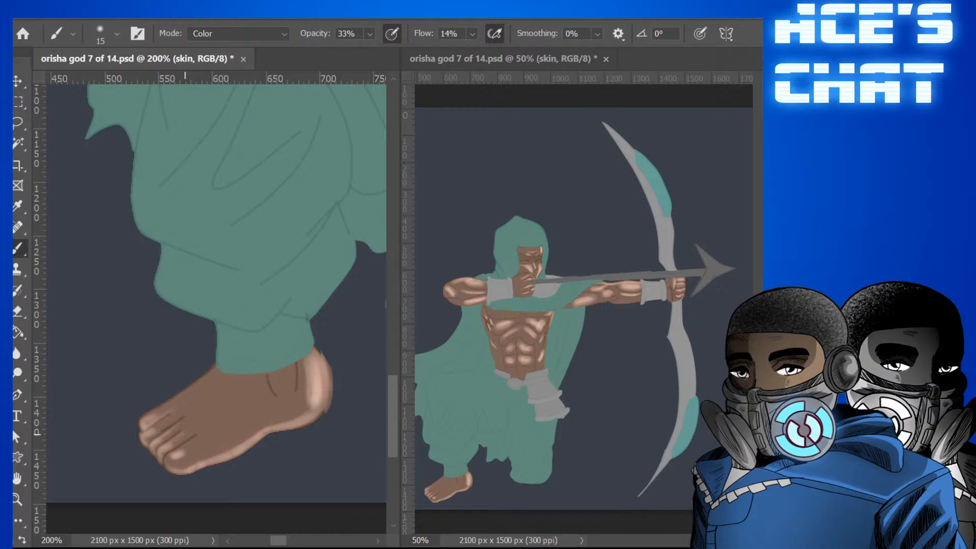
Switch the brush to Multiply mode and enlarge it to 30 px for shading the hooded face.
drag(392, 397, 415, 264)
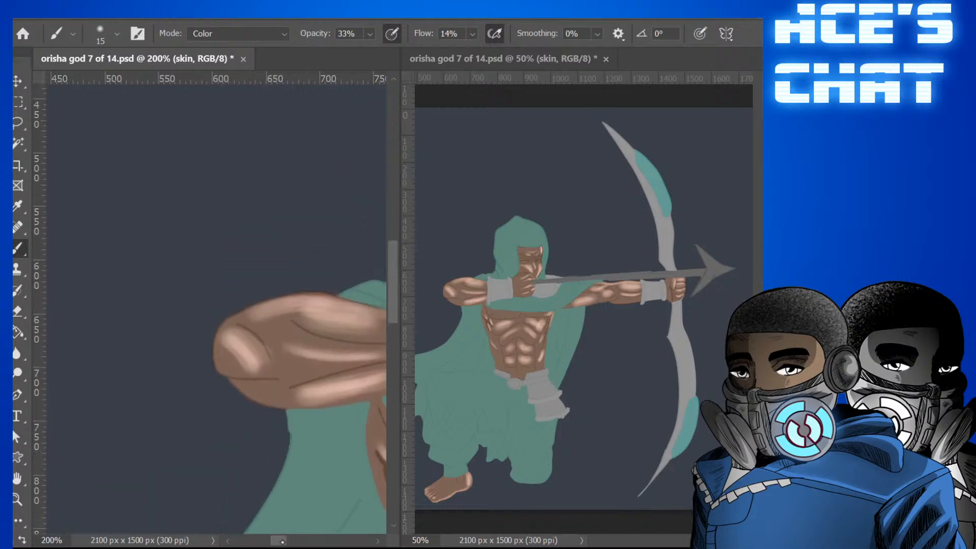
mouse_move(282, 541)
mouse_down()
mouse_move(312, 532)
mouse_move(289, 533)
mouse_up()
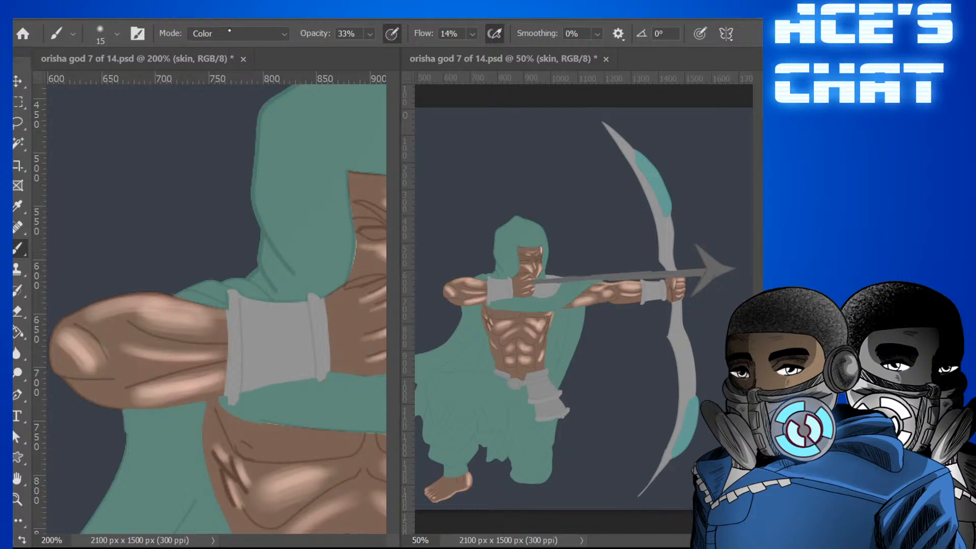
key(shift+alt+m)
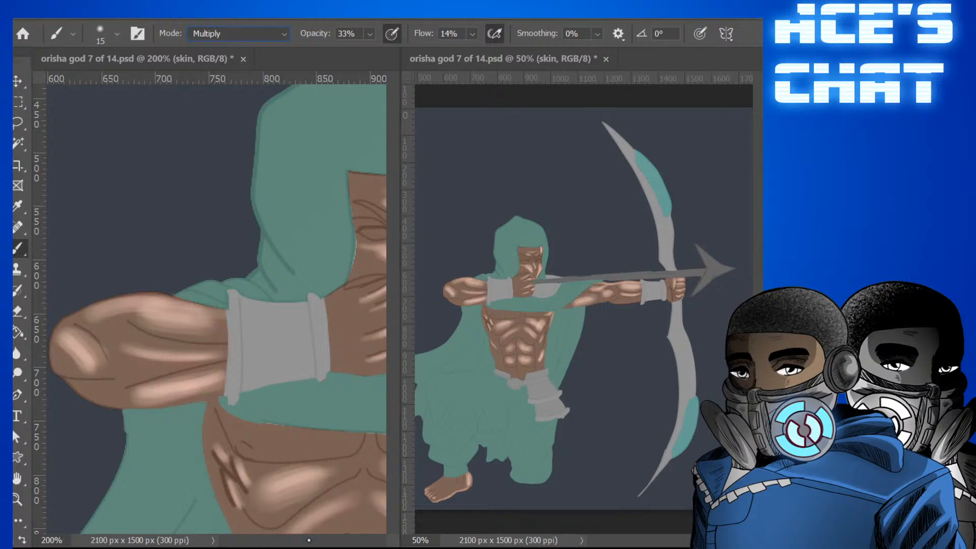
mouse_move(308, 540)
mouse_down()
mouse_move(343, 540)
mouse_move(290, 539)
mouse_up()
key(bracketright)
key(bracketright)
key(bracketright)
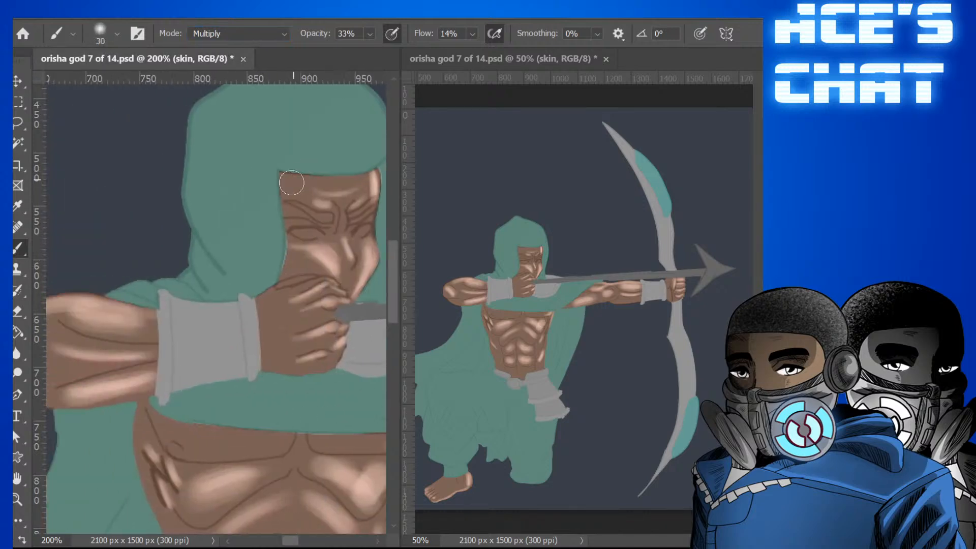
Try shading the forehead under the hood's edge in Multiply mode with brush sizes between 8 and 30 px.
mouse_move(291, 183)
mouse_down()
mouse_move(341, 187)
mouse_move(348, 179)
mouse_move(287, 182)
mouse_move(357, 182)
mouse_move(370, 166)
mouse_move(344, 189)
mouse_move(285, 193)
mouse_up()
key(bracketleft)
key(bracketleft)
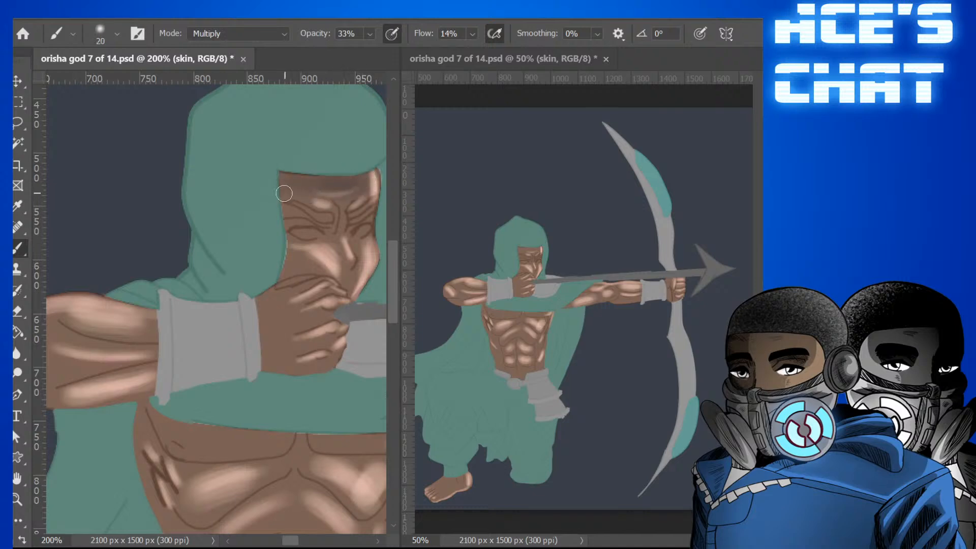
key(bracketleft)
key(bracketleft)
key(bracketleft)
key(bracketleft)
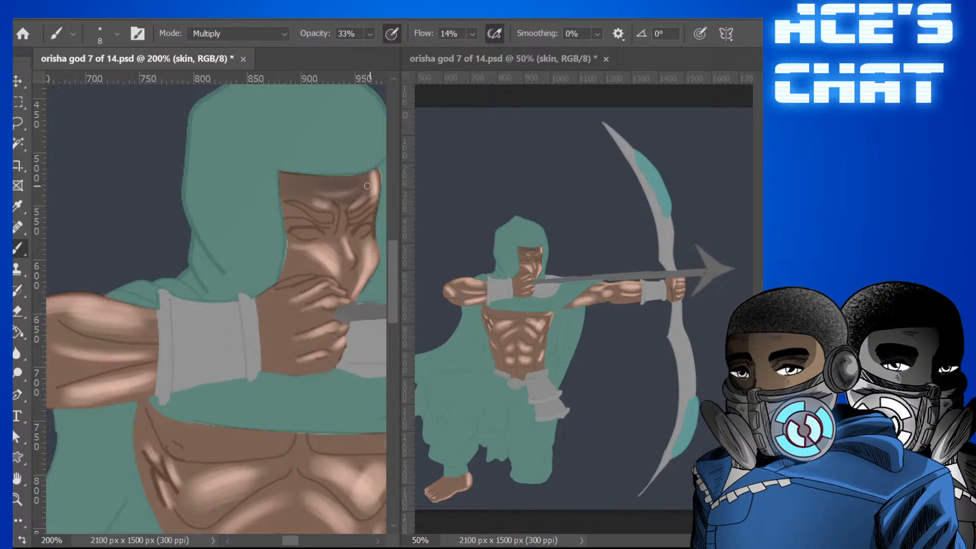
key(bracketright)
key(bracketright)
key(bracketright)
mouse_move(365, 179)
mouse_down()
mouse_move(275, 194)
mouse_move(313, 198)
mouse_up()
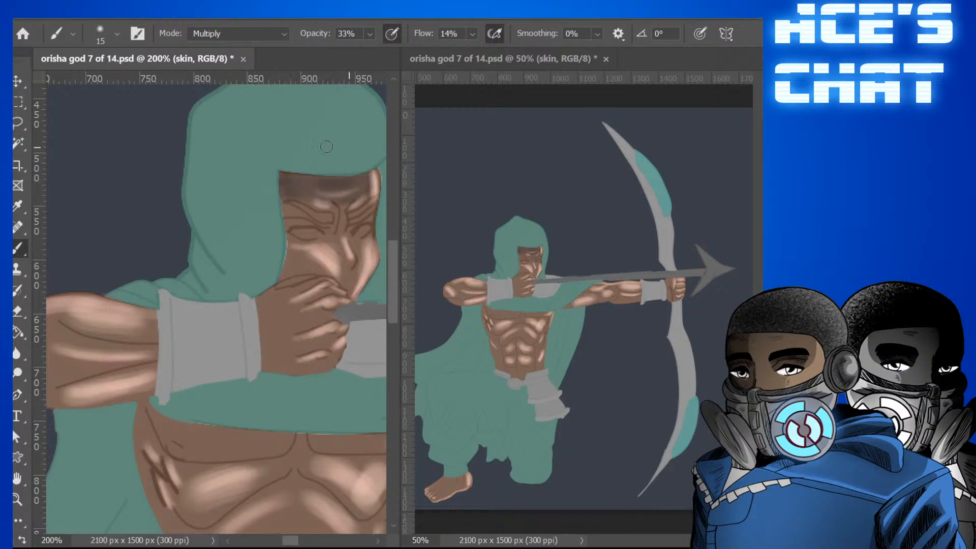
Try deepening the forehead shadow and darkening the brow area, varying the Multiply brush down to 8 px and back to 15 px.
key(bracketright)
key(bracketright)
key(bracketright)
key(bracketleft)
key(bracketleft)
key(bracketleft)
key(bracketleft)
key(bracketleft)
key(bracketleft)
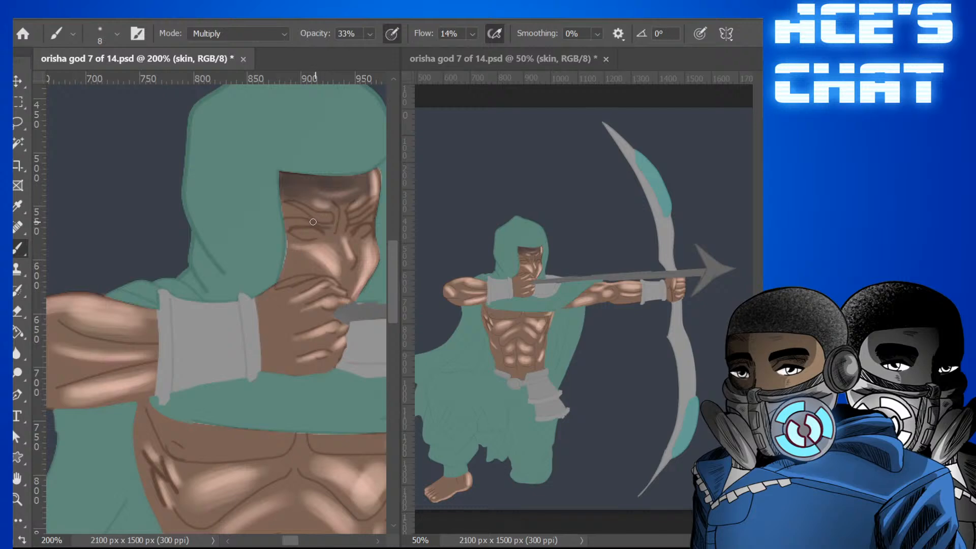
key(bracketright)
key(bracketright)
key(bracketright)
key(bracketright)
key(bracketleft)
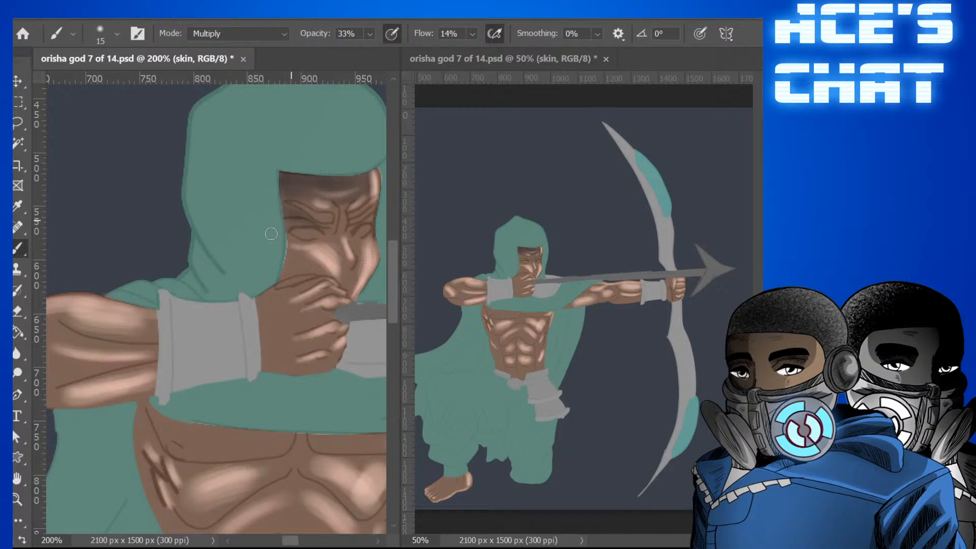
Try a shading stroke across the brow and eye, and undo all the forehead and brow shading.
drag(280, 210, 325, 228)
key(ctrl+z)
key(ctrl+z)
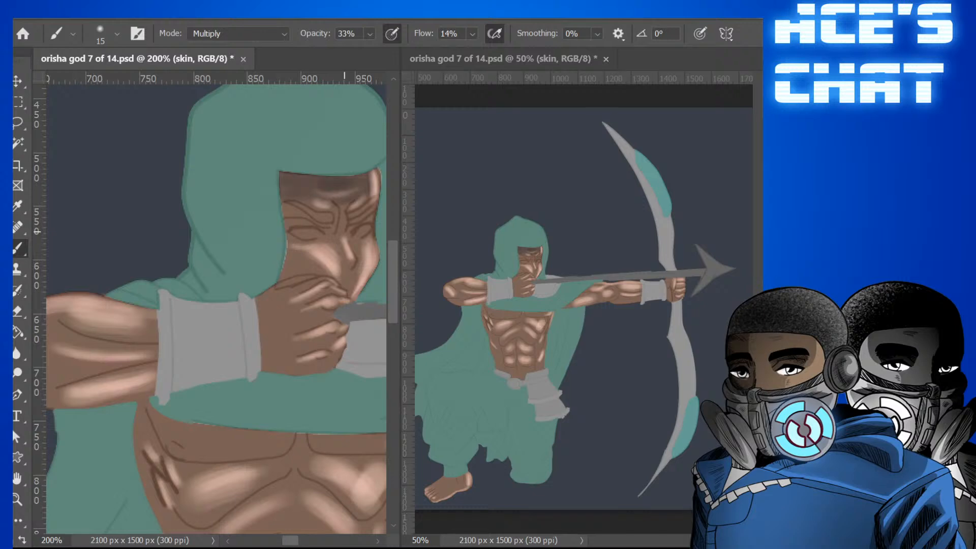
key(ctrl+z)
key(ctrl+z)
key(ctrl+z)
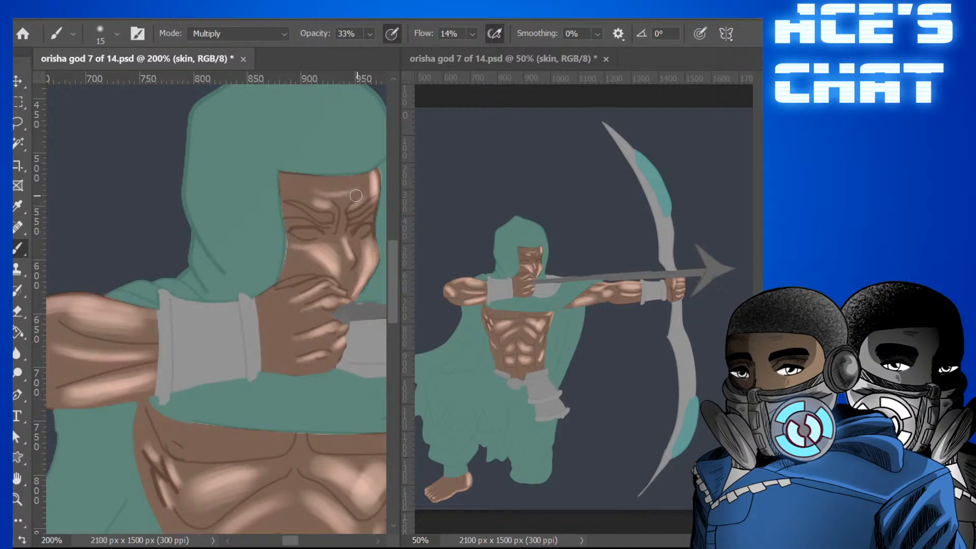
Shade the far side of the forehead under the hood in Multiply mode, enlarging the brush to 25 px.
key(bracketleft)
key(bracketleft)
key(bracketleft)
key(bracketright)
key(bracketright)
key(bracketright)
key(bracketright)
key(bracketright)
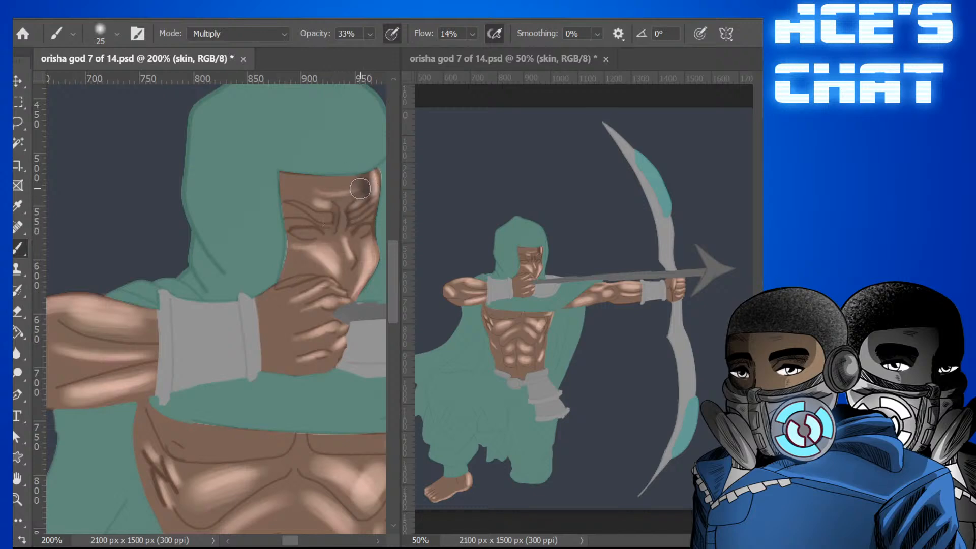
Darken the far brow and eye with Multiply strokes, varying the brush from small sizes up to 20 px.
key(bracketleft)
key(bracketleft)
key(bracketleft)
key(bracketleft)
key(bracketleft)
key(bracketright)
key(bracketright)
key(bracketright)
key(bracketleft)
key(bracketleft)
key(bracketleft)
key(bracketleft)
key(bracketright)
key(bracketright)
key(bracketright)
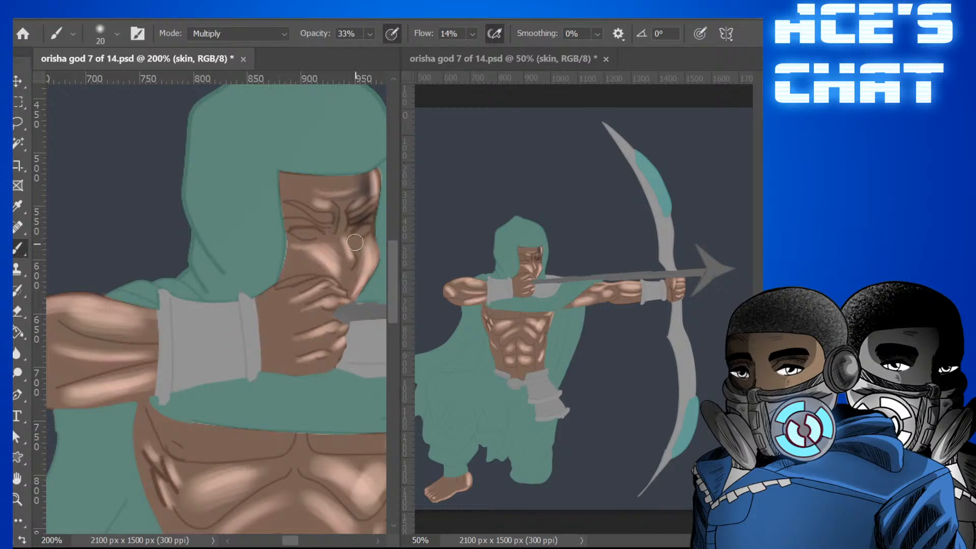
Shade the side of the nose and the far cheek with the Multiply brush at 20 and 15 px.
drag(356, 242, 367, 277)
key(bracketleft)
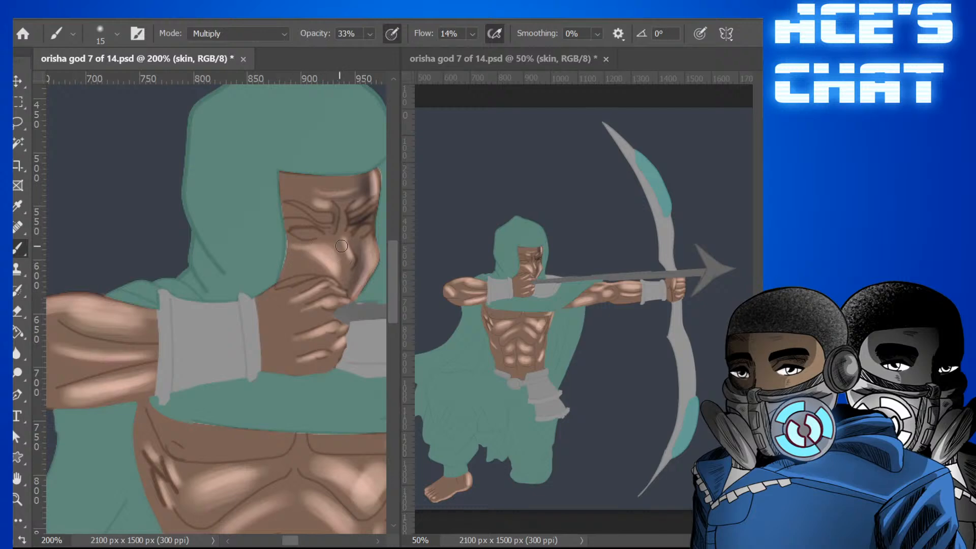
key(bracketleft)
key(bracketleft)
key(bracketright)
key(bracketright)
key(bracketright)
key(bracketright)
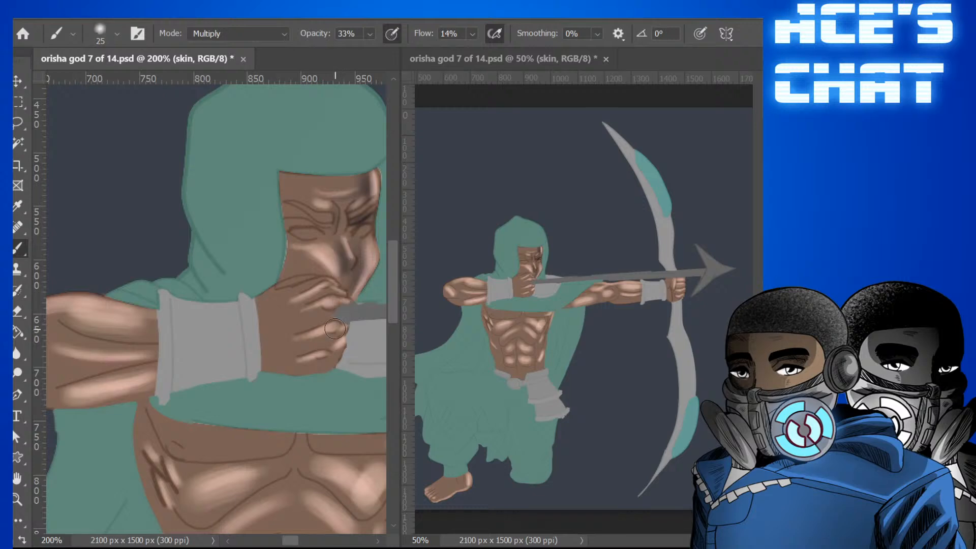
Shade the near cheek above the drawing hand with 25 and 30 px Multiply strokes.
mouse_move(290, 255)
mouse_down()
mouse_move(329, 275)
mouse_move(299, 258)
mouse_move(325, 274)
mouse_move(313, 260)
mouse_move(283, 275)
mouse_move(298, 259)
mouse_move(266, 269)
mouse_move(330, 265)
mouse_move(289, 270)
mouse_move(284, 261)
mouse_move(326, 264)
mouse_up()
key(bracketright)
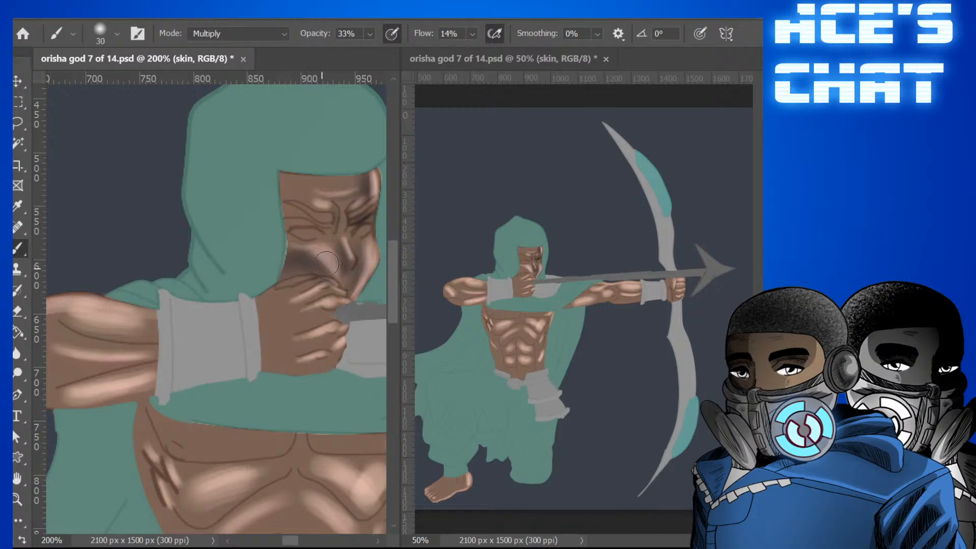
key(bracketleft)
key(bracketleft)
key(bracketleft)
key(bracketleft)
key(bracketleft)
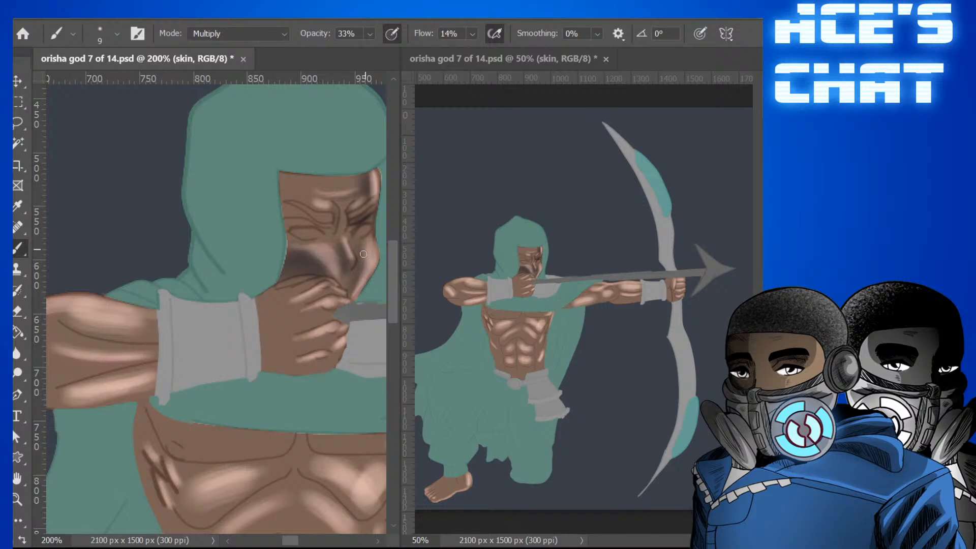
Shade the near eye socket and the side of the face beside the hood with the brush up to 20 px.
key(bracketright)
key(bracketright)
drag(286, 238, 310, 259)
mouse_move(291, 219)
mouse_down()
mouse_move(281, 213)
mouse_move(300, 223)
mouse_move(277, 212)
mouse_move(310, 226)
mouse_move(281, 227)
mouse_move(303, 218)
mouse_move(274, 202)
mouse_up()
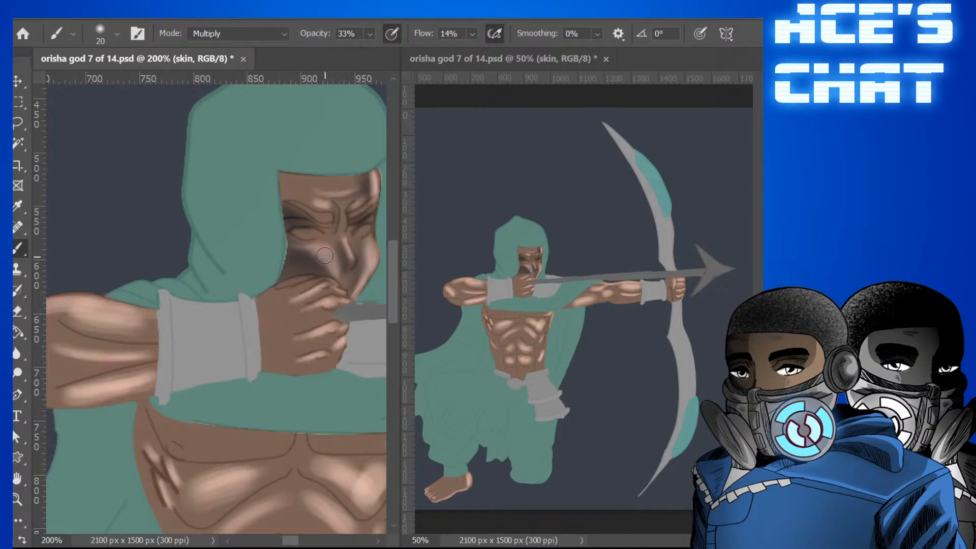
key(bracketleft)
key(bracketright)
key(bracketright)
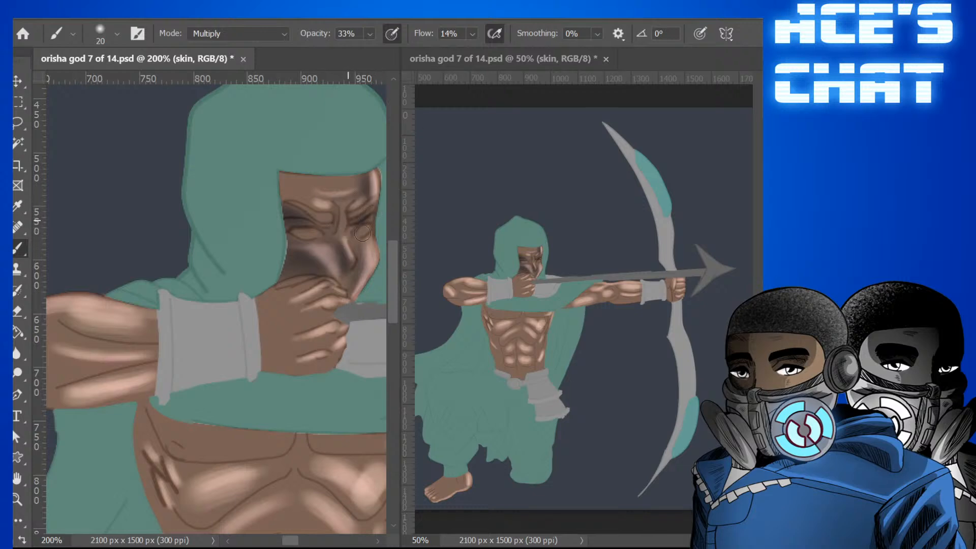
Shade the mouth area and the forehead along the hood's edge with Multiply brush sizes from 15 to 30 px.
drag(351, 280, 341, 292)
drag(309, 200, 305, 201)
key(bracketleft)
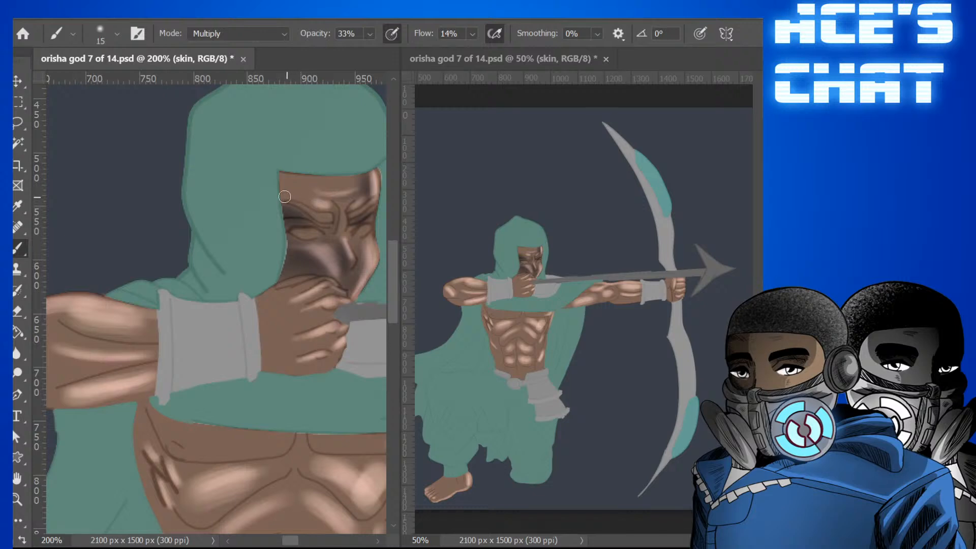
mouse_move(315, 204)
mouse_down()
mouse_move(278, 193)
mouse_move(371, 174)
mouse_move(312, 182)
mouse_move(340, 180)
mouse_move(270, 163)
mouse_move(274, 276)
mouse_up()
key(bracketright)
key(bracketright)
key(bracketright)
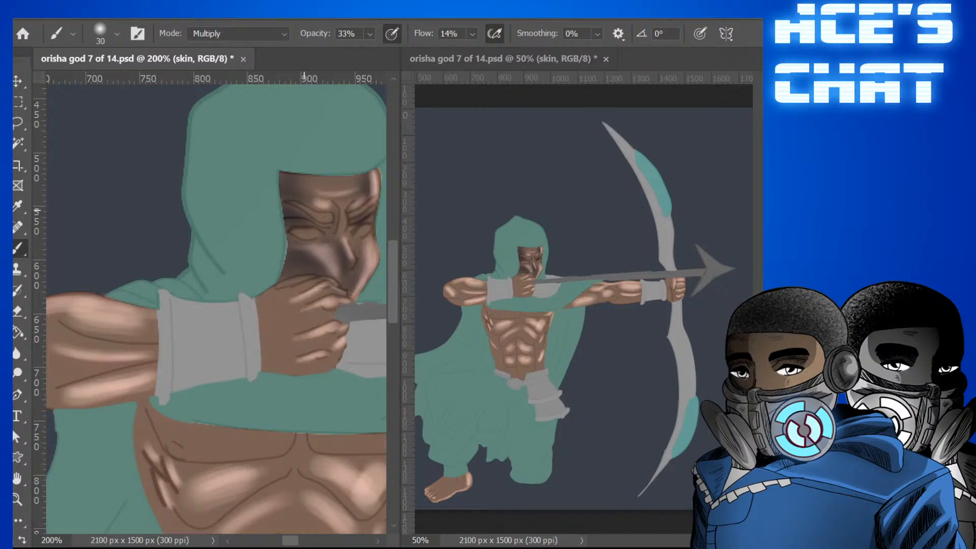
Deepen the shadows around the near eye and nose bridge, reducing the Multiply brush from 15 to 9 px.
key(bracketleft)
key(bracketleft)
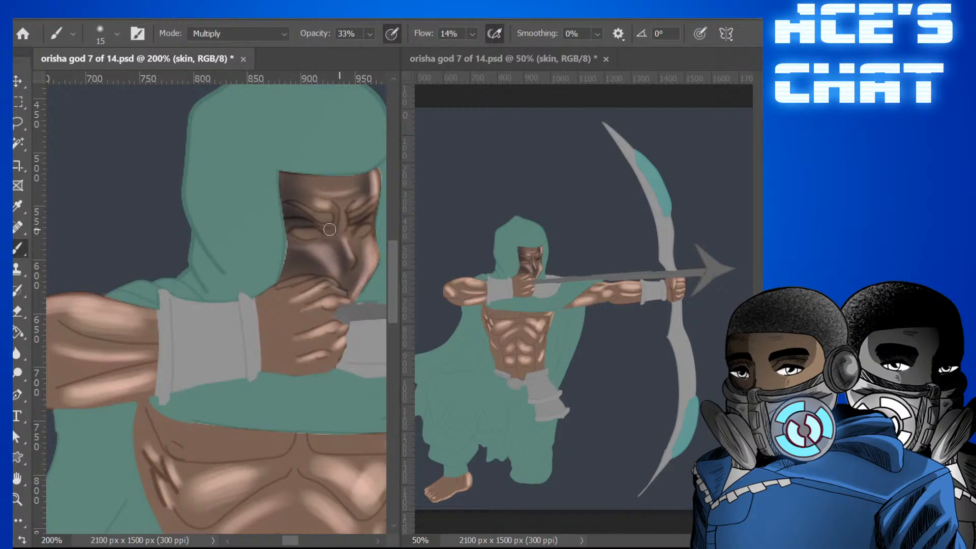
key(bracketleft)
key(bracketleft)
Shade the upper forearm muscles of the drawing arm in Multiply mode with the brush around 20 px.
mouse_move(297, 540)
mouse_down()
mouse_move(259, 542)
mouse_move(290, 543)
mouse_up()
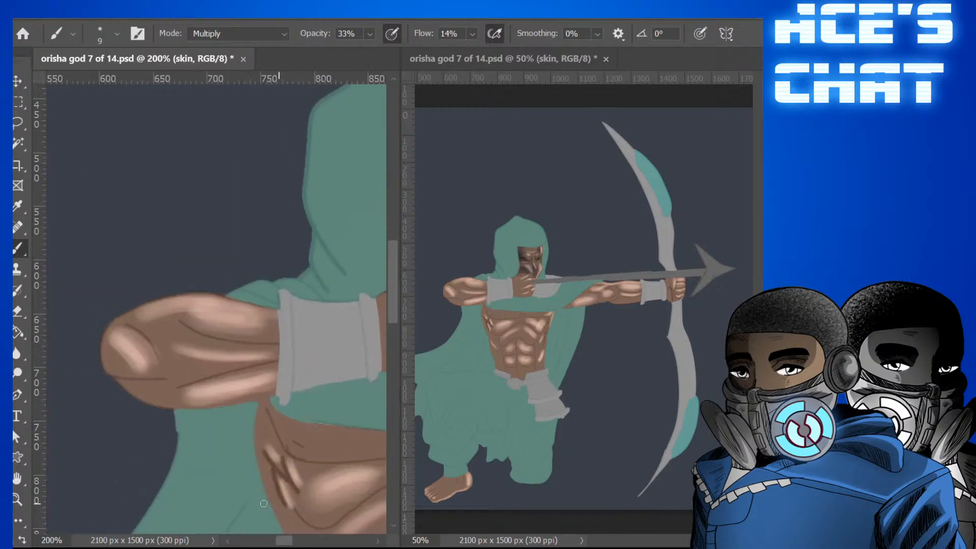
key(bracketright)
key(bracketright)
mouse_move(129, 319)
mouse_down()
mouse_move(282, 328)
mouse_move(270, 337)
mouse_move(182, 319)
mouse_move(257, 325)
mouse_move(264, 327)
mouse_move(120, 315)
mouse_move(148, 327)
mouse_move(164, 363)
mouse_up()
key(bracketright)
key(bracketright)
key(bracketleft)
key(bracketleft)
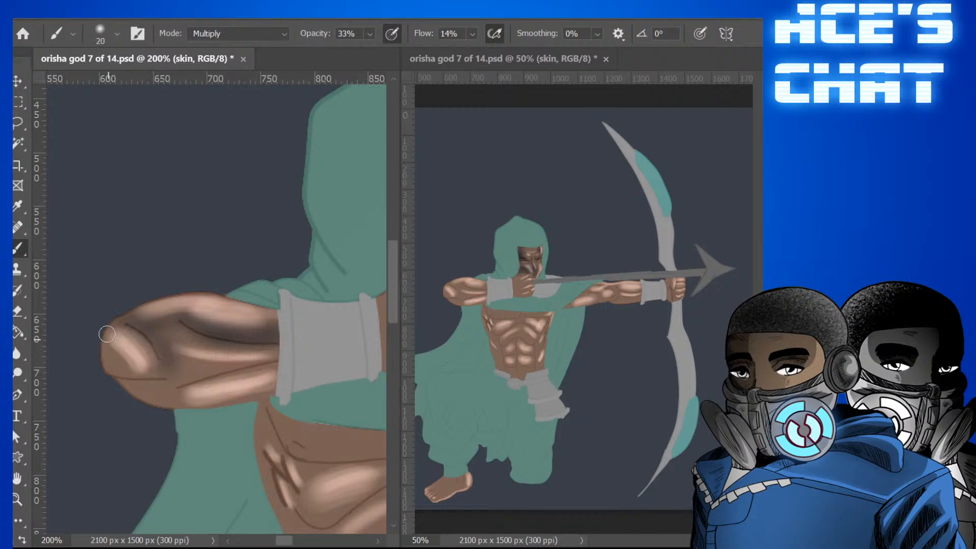
Shade the drawing arm's elbow with a 20 px brush and darken its crease line at 9 px.
mouse_move(105, 334)
mouse_down()
mouse_move(120, 375)
mouse_move(171, 380)
mouse_move(125, 381)
mouse_up()
key(bracketleft)
key(bracketleft)
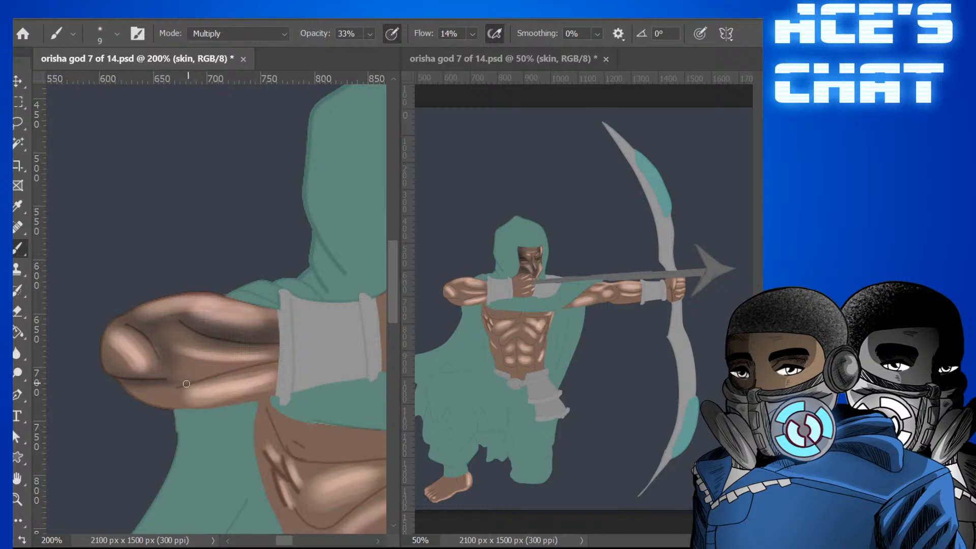
Shade the lower forearm muscles of the drawing arm toward the cuff, enlarging the Multiply brush to 45 px.
key(bracketright)
key(bracketright)
key(bracketright)
drag(178, 385, 274, 365)
key(bracketright)
drag(179, 367, 272, 374)
key(bracketright)
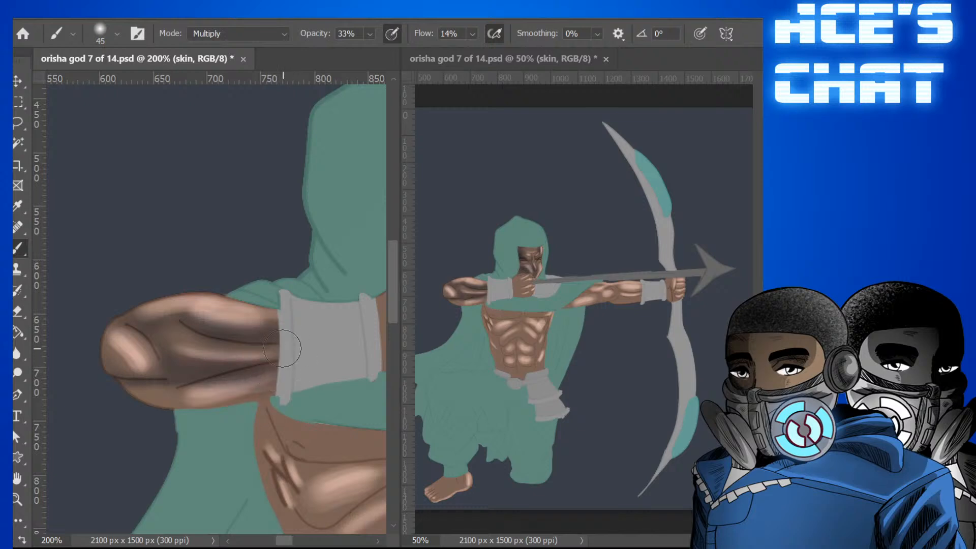
Darken the drawing forearm beside the cuff and along its underside, reducing the brush to 25 px.
drag(251, 322, 278, 320)
key(bracketleft)
key(bracketleft)
key(bracketleft)
key(bracketleft)
mouse_move(144, 388)
mouse_down()
mouse_move(180, 391)
mouse_move(133, 400)
mouse_move(164, 387)
mouse_move(133, 396)
mouse_move(192, 410)
mouse_move(133, 398)
mouse_move(219, 416)
mouse_move(172, 408)
mouse_move(235, 411)
mouse_move(229, 404)
mouse_move(281, 388)
mouse_move(227, 402)
mouse_move(305, 377)
mouse_move(235, 401)
mouse_move(274, 394)
mouse_up()
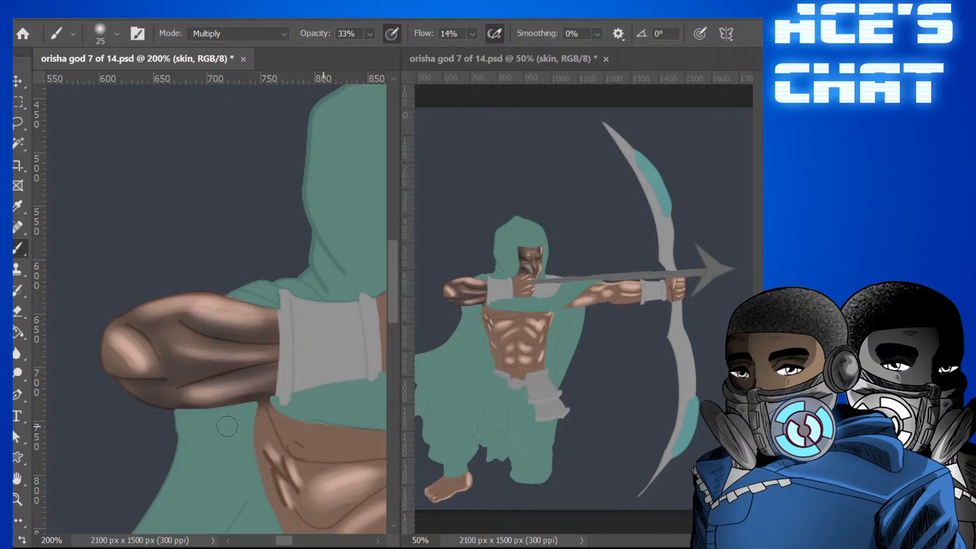
Shade the bow arm's shoulder and upper arm muscles with Multiply strokes at about 25 px.
drag(284, 540, 315, 540)
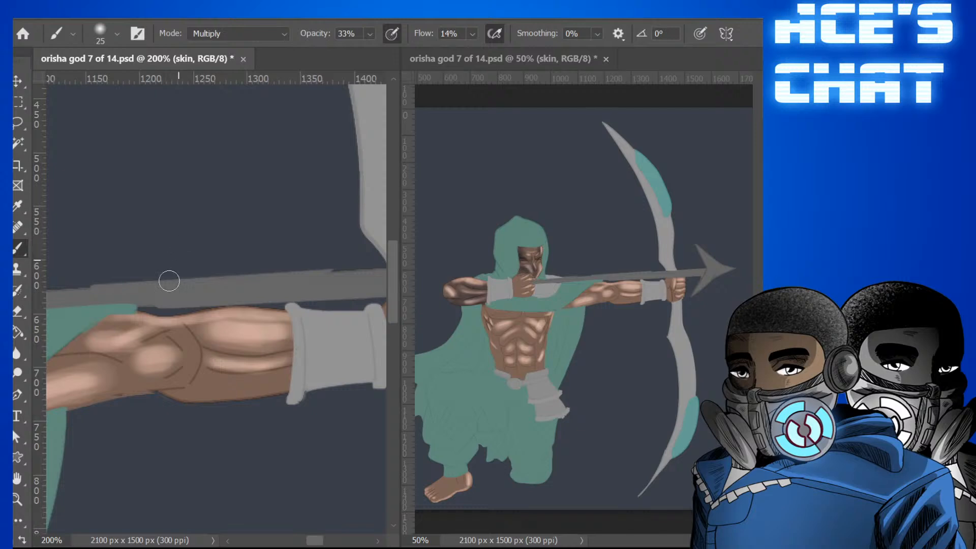
mouse_move(133, 329)
mouse_down()
mouse_move(109, 325)
mouse_move(53, 354)
mouse_move(97, 340)
mouse_up()
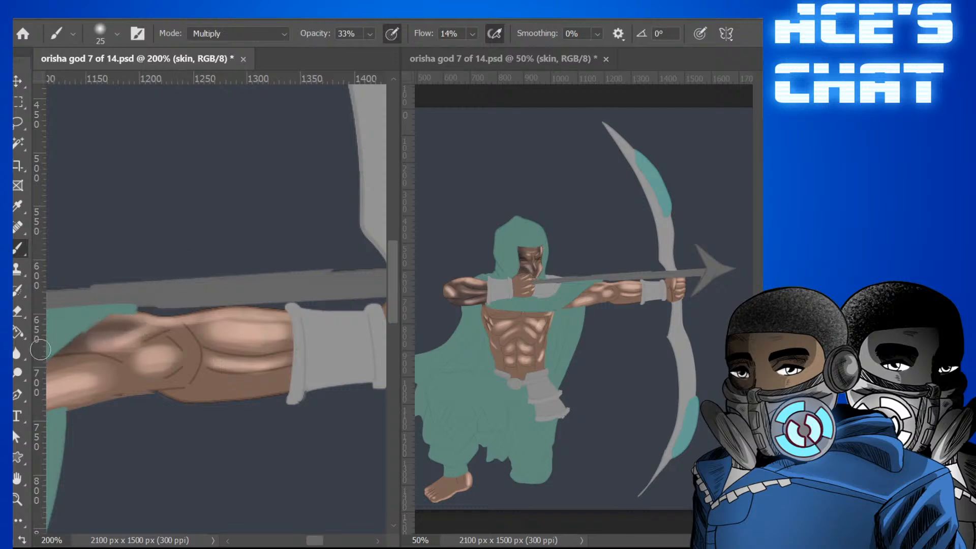
mouse_move(318, 541)
mouse_down()
mouse_move(290, 541)
mouse_move(305, 540)
mouse_up()
mouse_move(162, 419)
mouse_down()
mouse_move(245, 359)
mouse_move(218, 373)
mouse_move(244, 370)
mouse_move(203, 385)
mouse_move(266, 365)
mouse_move(237, 365)
mouse_move(223, 374)
mouse_move(279, 361)
mouse_move(253, 362)
mouse_move(309, 371)
mouse_move(264, 359)
mouse_move(308, 356)
mouse_move(282, 361)
mouse_move(339, 328)
mouse_move(308, 356)
mouse_move(354, 331)
mouse_move(332, 336)
mouse_move(363, 349)
mouse_move(358, 337)
mouse_move(346, 333)
mouse_move(367, 356)
mouse_move(341, 332)
mouse_move(373, 357)
mouse_move(328, 341)
mouse_move(301, 356)
mouse_move(337, 335)
mouse_move(293, 354)
mouse_move(279, 352)
mouse_move(289, 334)
mouse_move(273, 337)
mouse_move(327, 327)
mouse_move(270, 334)
mouse_move(329, 317)
mouse_move(375, 322)
mouse_move(324, 387)
mouse_move(176, 429)
mouse_move(172, 416)
mouse_move(204, 392)
mouse_move(257, 372)
mouse_move(306, 378)
mouse_move(298, 372)
mouse_move(287, 392)
mouse_move(277, 384)
mouse_move(366, 366)
mouse_move(356, 343)
mouse_move(331, 374)
mouse_move(344, 338)
mouse_move(372, 349)
mouse_move(374, 372)
mouse_move(350, 391)
mouse_move(374, 366)
mouse_move(358, 379)
mouse_move(373, 354)
mouse_move(355, 333)
mouse_move(377, 350)
mouse_up()
key(])
key([)
key([)
key([)
key(bracketright)
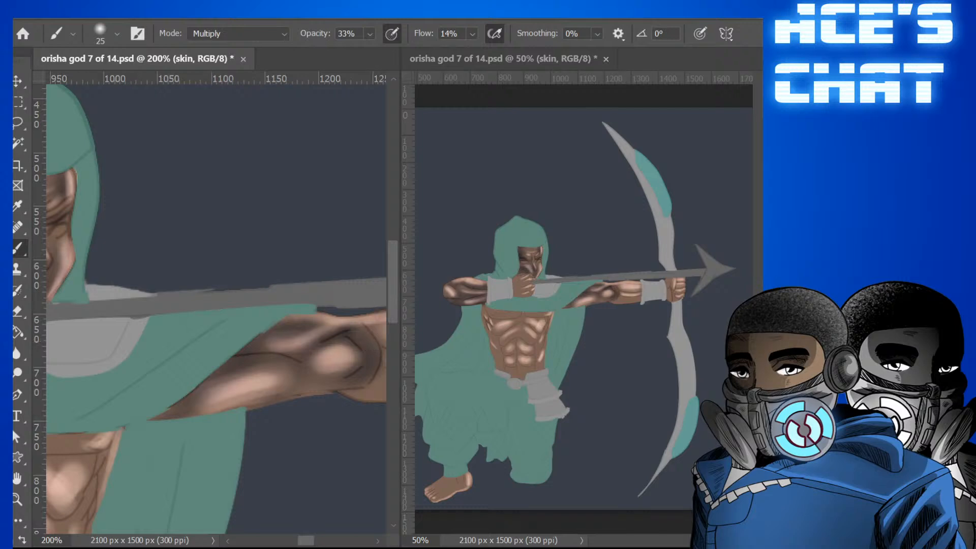
Deepen the shadow around the bow arm's elbow with the Multiply brush.
key(bracketright)
mouse_move(353, 364)
mouse_down()
mouse_move(302, 370)
mouse_move(361, 341)
mouse_move(314, 356)
mouse_move(371, 352)
mouse_move(337, 350)
mouse_move(349, 369)
mouse_up()
key(bracketleft)
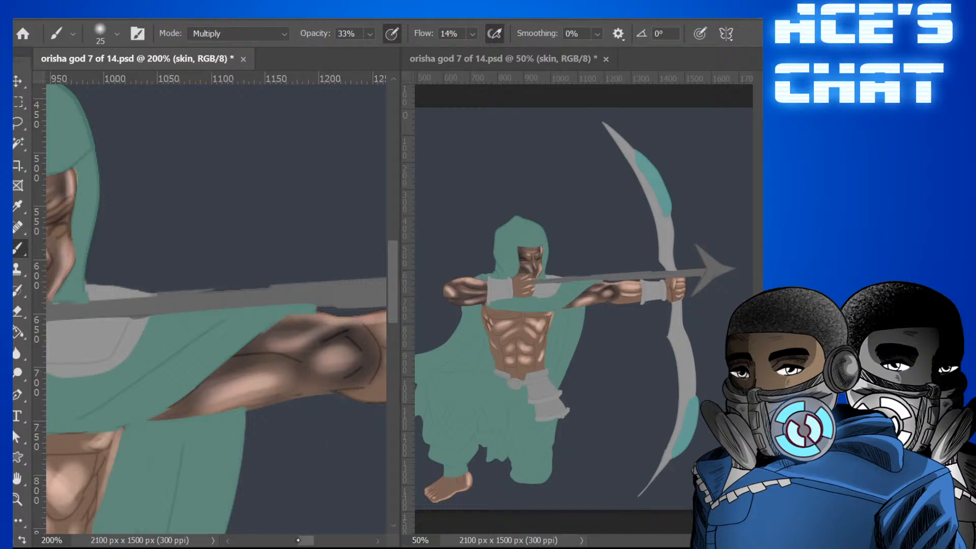
Shade the creases between the bow forearm's muscles with 25 and 20 px Multiply strokes.
mouse_move(299, 540)
mouse_down()
mouse_move(347, 540)
mouse_move(309, 540)
mouse_up()
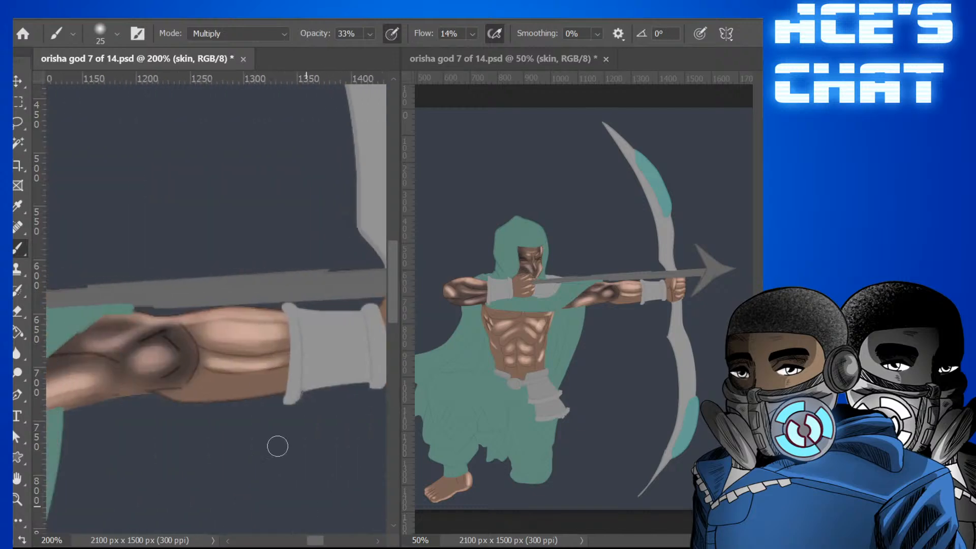
mouse_move(189, 328)
mouse_down()
mouse_move(238, 346)
mouse_move(248, 340)
mouse_move(240, 349)
mouse_move(304, 336)
mouse_move(225, 347)
mouse_up()
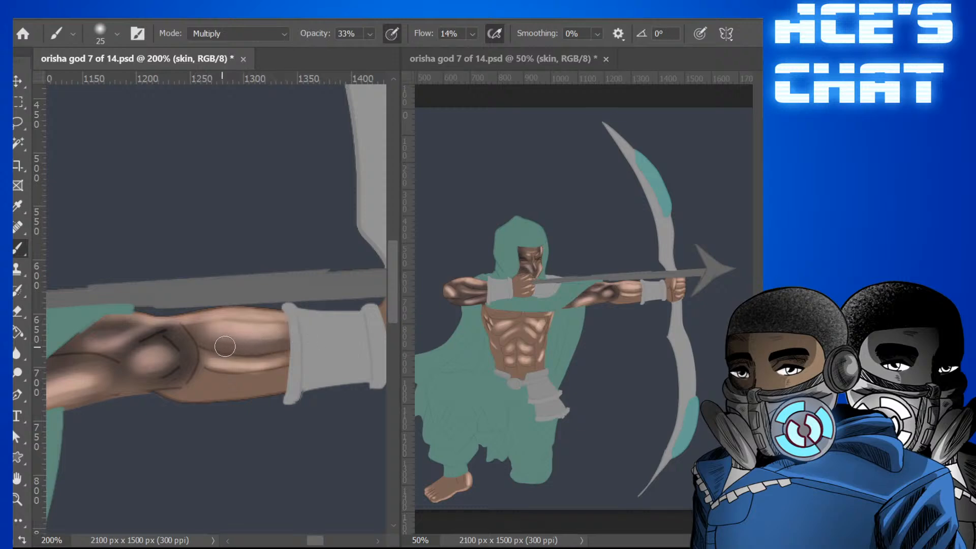
key(bracketleft)
drag(198, 373, 285, 371)
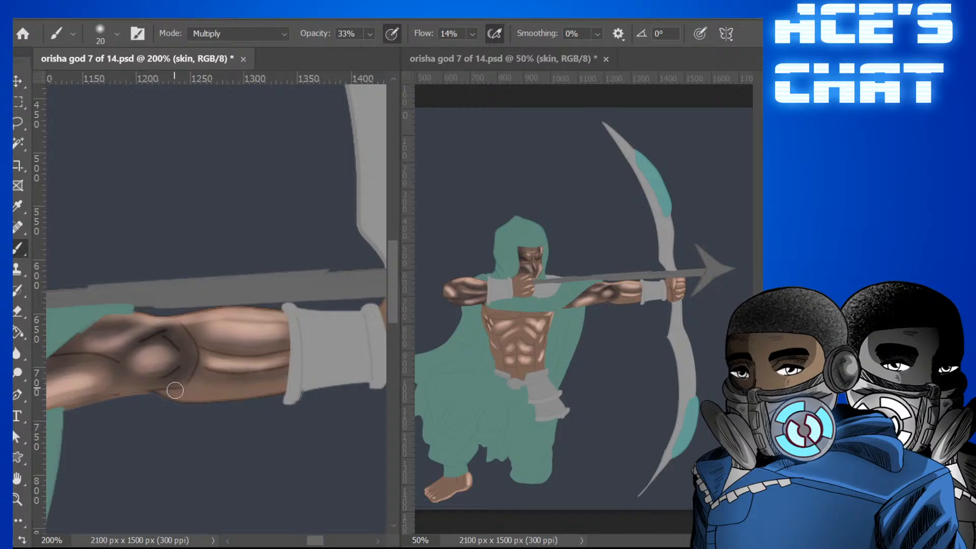
Darken the underside of the bow forearm with broad Multiply strokes at 35 and 60 px.
key(bracketright)
key(bracketright)
key(bracketright)
mouse_move(163, 392)
mouse_down()
mouse_move(235, 397)
mouse_move(179, 392)
mouse_move(287, 386)
mouse_up()
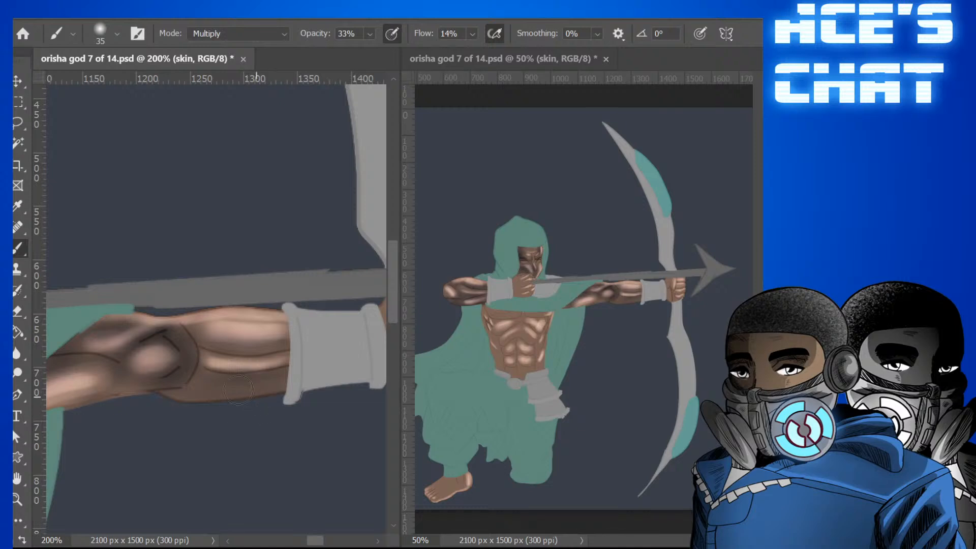
key(bracketright)
key(bracketright)
mouse_move(180, 395)
mouse_down()
mouse_move(272, 397)
mouse_move(191, 406)
mouse_move(305, 381)
mouse_up()
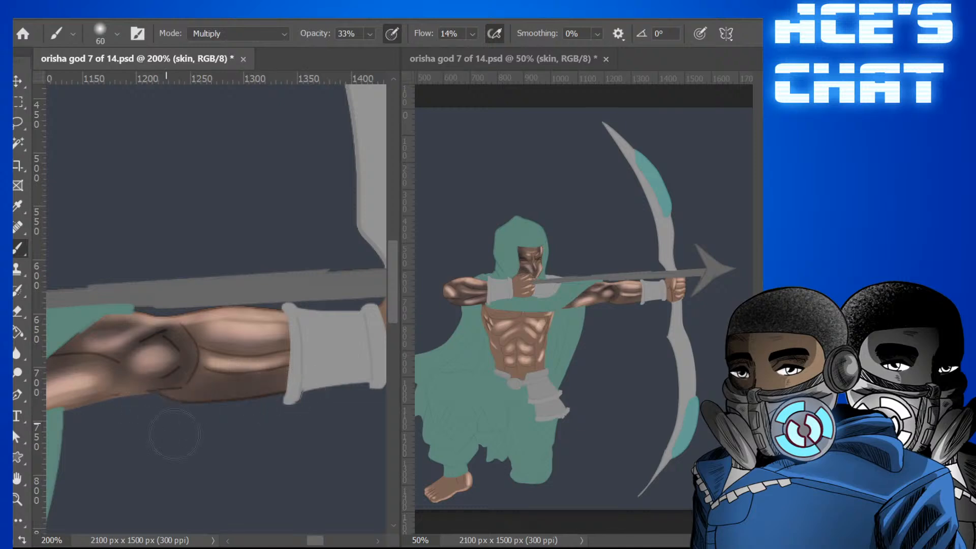
Shade the upper muscle of the bow forearm with a large Multiply brush, refining it at 10 to 20 px.
key(bracketleft)
key(bracketleft)
mouse_move(194, 336)
mouse_down()
mouse_move(254, 337)
mouse_move(191, 330)
mouse_move(282, 336)
mouse_up()
key(bracketleft)
key(bracketleft)
key(bracketleft)
key(bracketleft)
key(bracketleft)
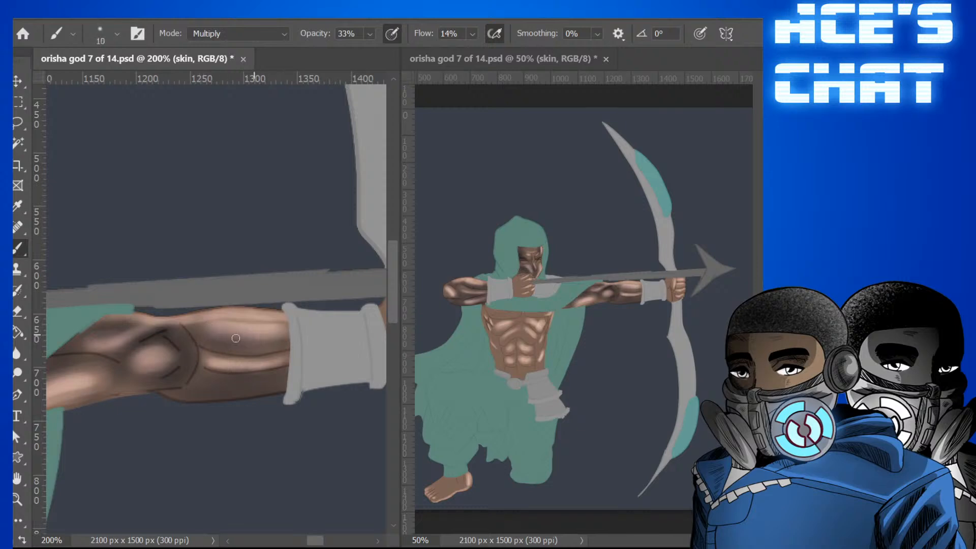
drag(223, 322, 293, 327)
key(bracketright)
key(bracketright)
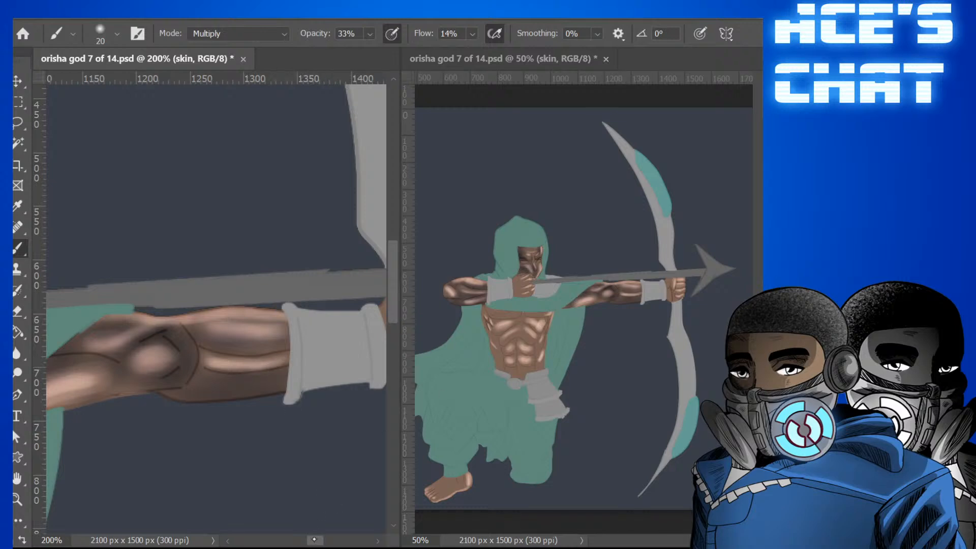
Shade the thumb and the area between thumb and wrist on the bow hand with a 20 px Multiply brush.
click(331, 537)
drag(331, 538, 320, 539)
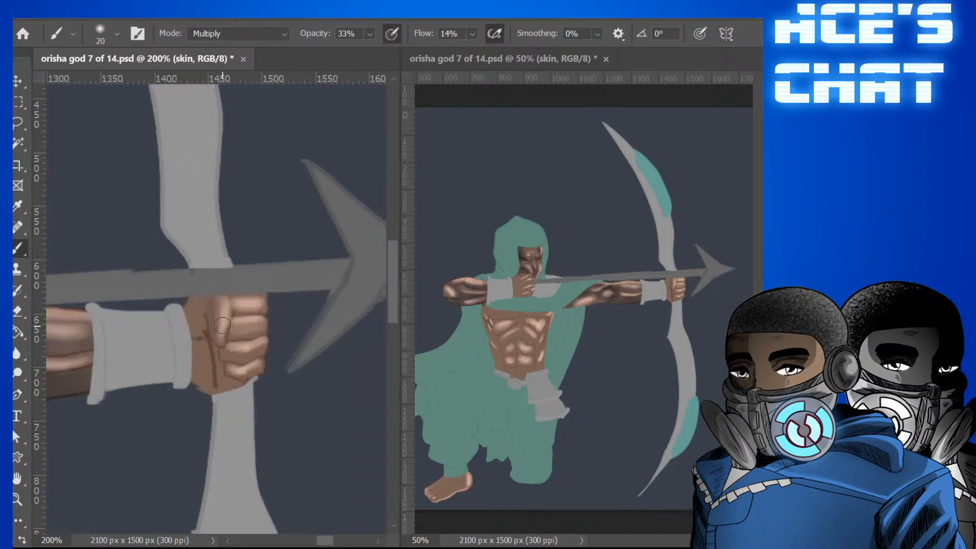
key(bracketleft)
key(bracketright)
drag(212, 300, 217, 337)
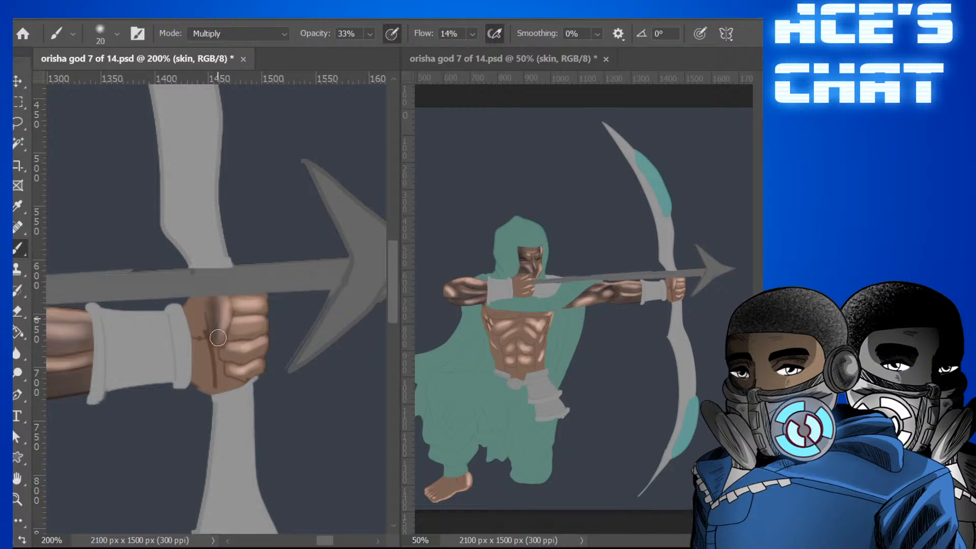
key(bracketleft)
key(bracketleft)
key(bracketright)
key(bracketright)
mouse_move(201, 311)
mouse_down()
mouse_move(201, 326)
mouse_move(189, 323)
mouse_move(206, 332)
mouse_up()
Darken the bow hand's palm crease and finger gaps with 9 and 7 px strokes, raising the brush opacity to 53%.
key(bracketleft)
key(bracketleft)
key(bracketleft)
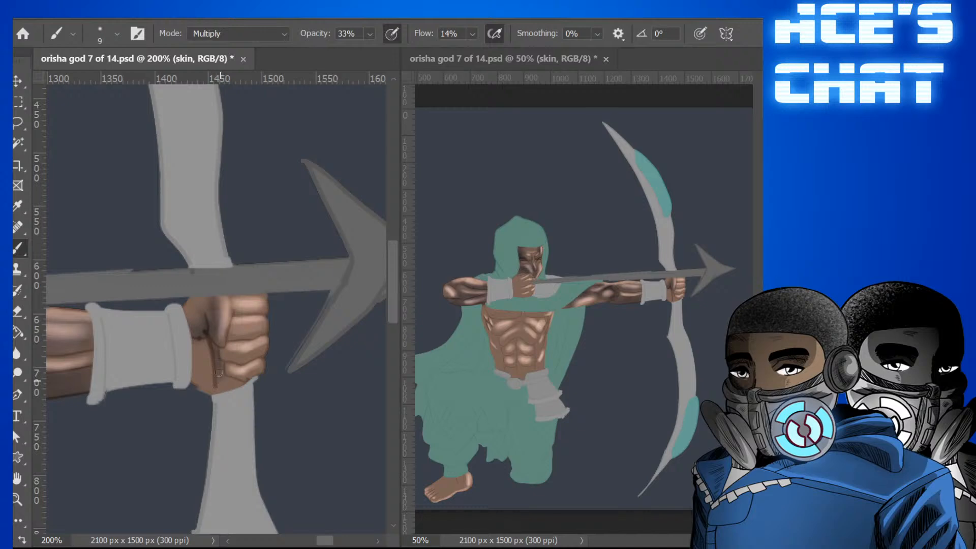
drag(221, 379, 220, 392)
key(bracketright)
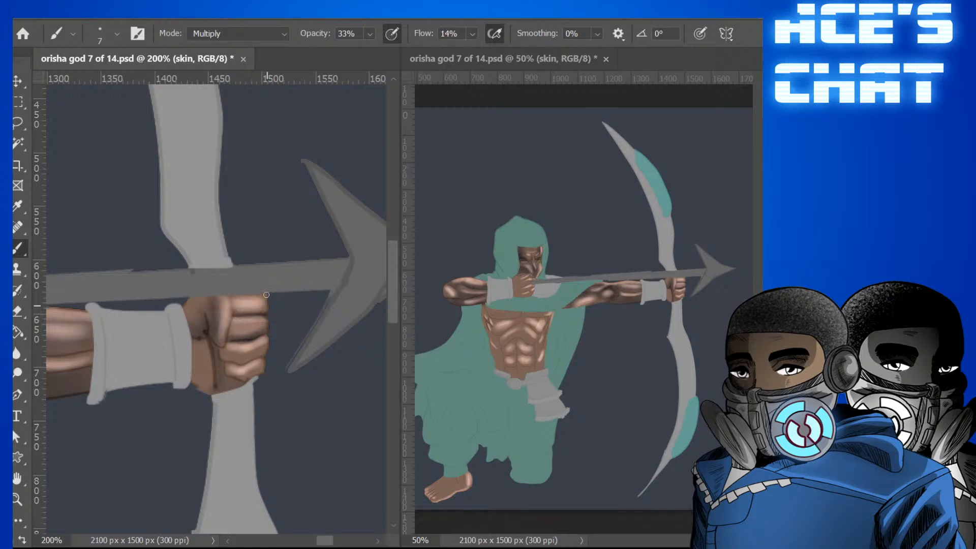
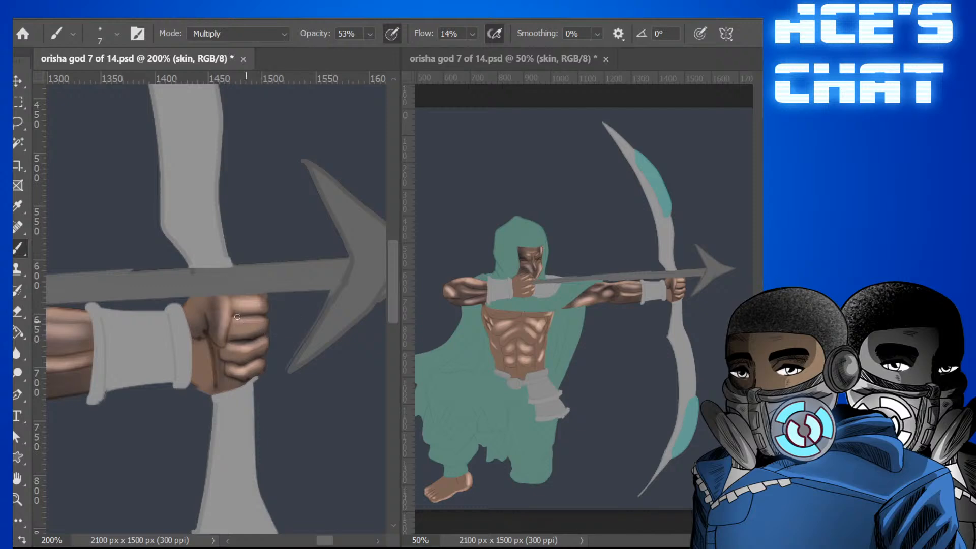
Shade the bow hand's palm beside the cuff with a 20 px Multiply brush, reducing it to 9 px for detail.
key(bracketright)
key(bracketright)
key(bracketright)
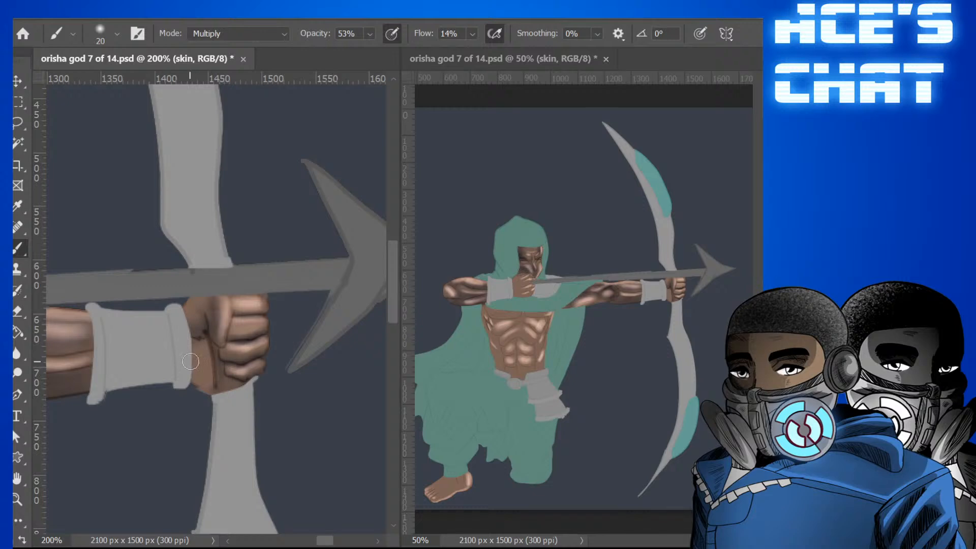
mouse_move(195, 362)
mouse_down()
mouse_move(209, 391)
mouse_move(201, 357)
mouse_move(211, 376)
mouse_move(202, 386)
mouse_move(204, 361)
mouse_move(211, 369)
mouse_move(206, 390)
mouse_move(213, 353)
mouse_move(203, 340)
mouse_move(195, 379)
mouse_up()
key(bracketleft)
key(bracketleft)
key(bracketleft)
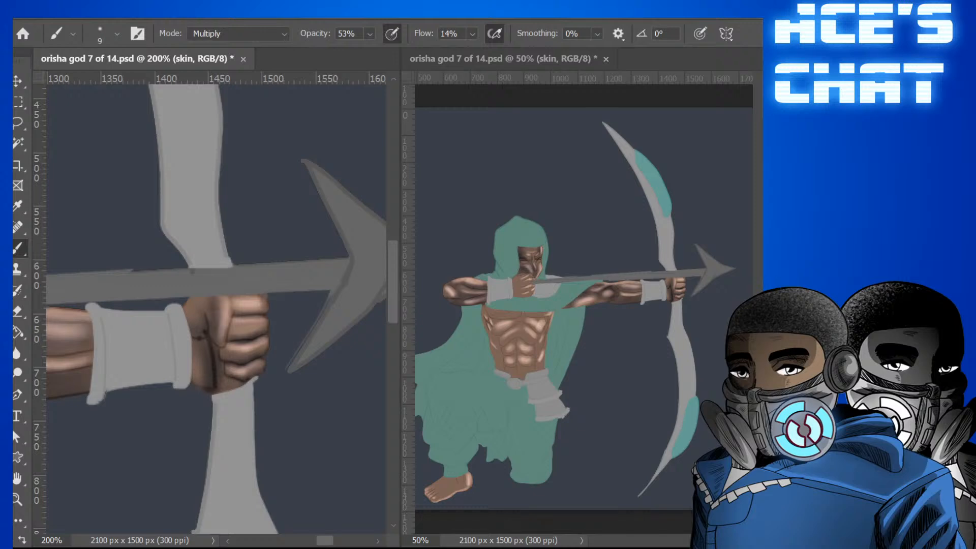
key(alt+Tab)
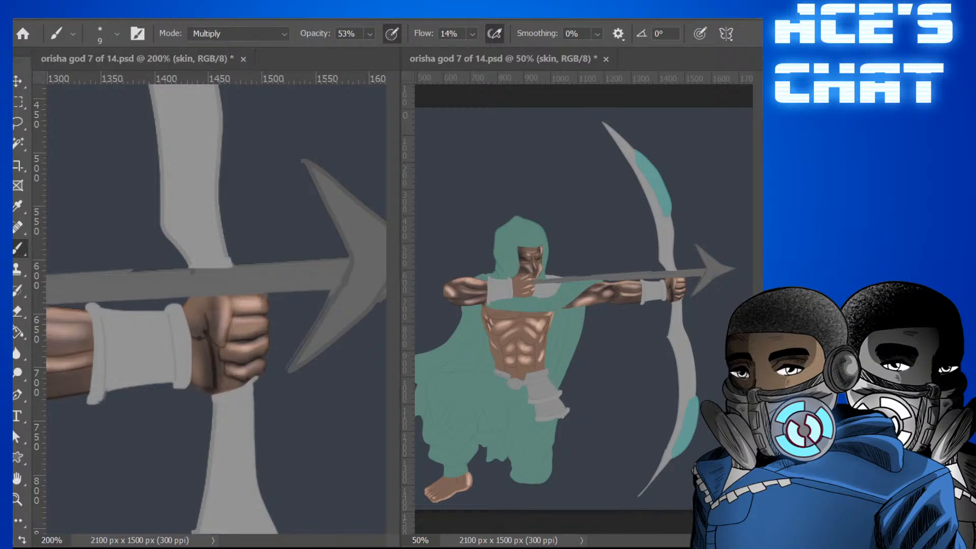
Shade the knuckles and finger gaps of the string-drawing hand with a small Multiply brush of about 10 px.
scroll(389, 300, down, 5)
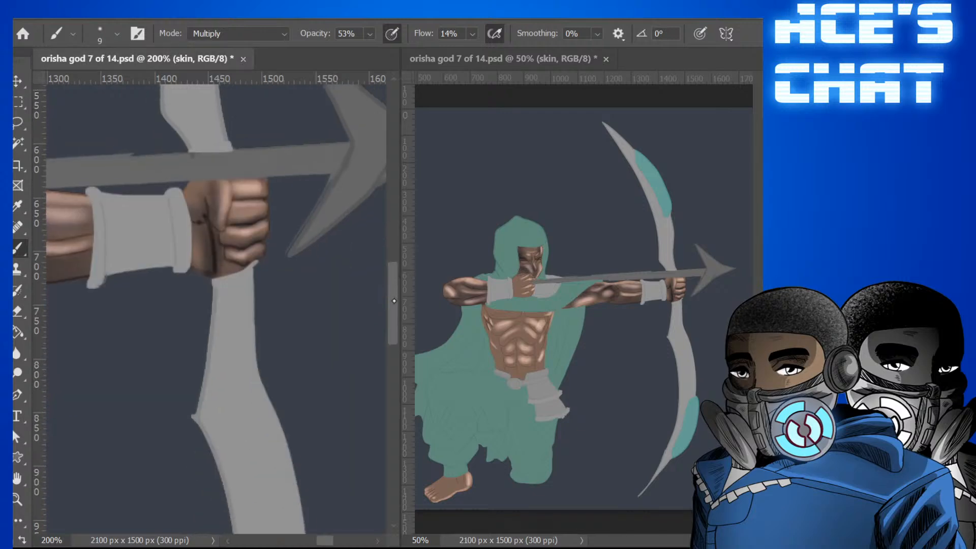
mouse_move(325, 540)
mouse_down()
mouse_move(290, 534)
mouse_move(310, 534)
mouse_up()
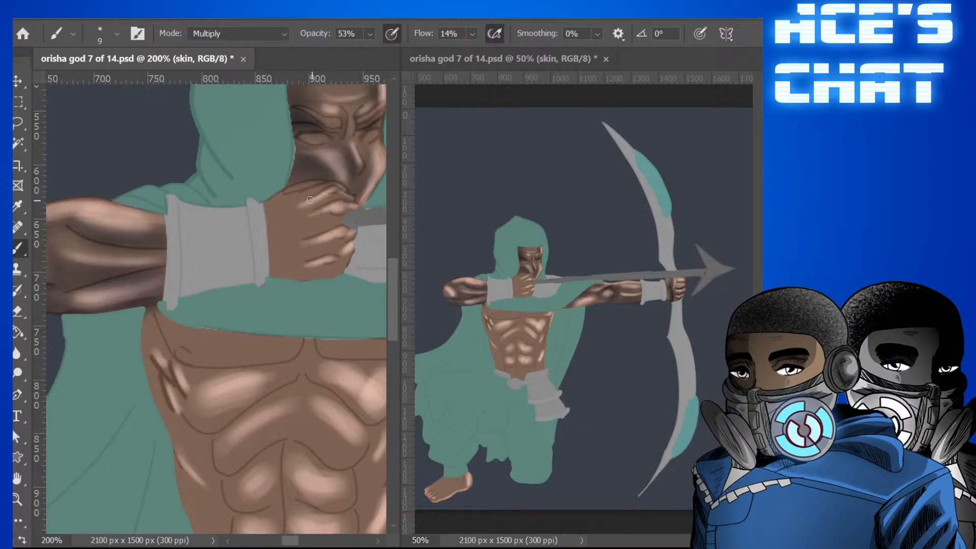
key(bracketright)
key(bracketleft)
key(bracketleft)
key(bracketleft)
drag(340, 218, 345, 222)
key(bracketright)
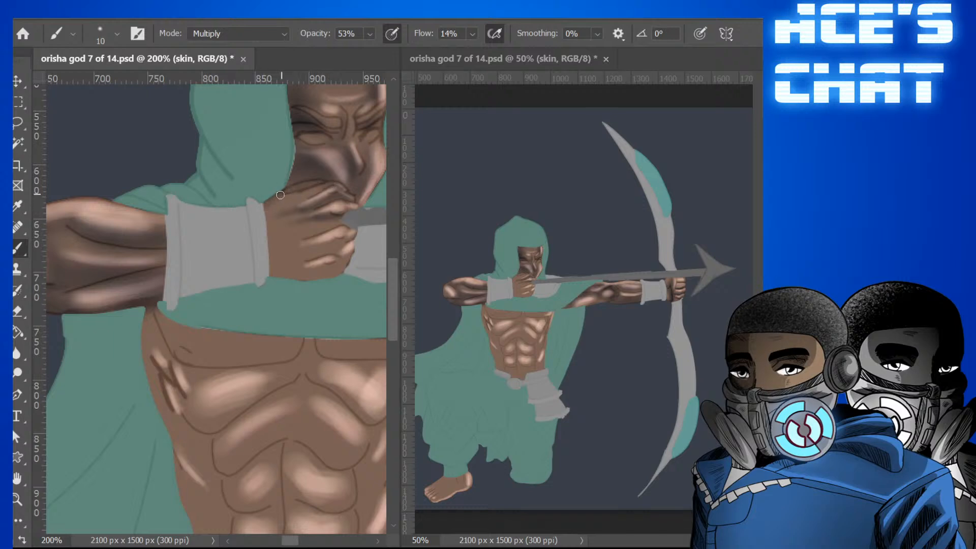
Shade the string hand's upper edge below the hood and face at 20 px, refining the fingers with a 10 px brush.
key(bracketright)
key(bracketright)
drag(269, 203, 332, 178)
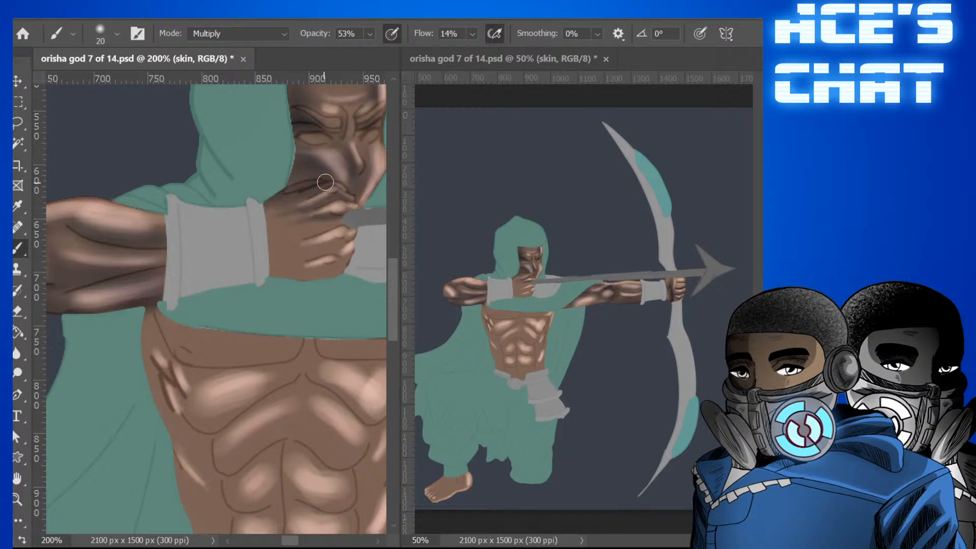
key(bracketleft)
key(bracketleft)
key(bracketleft)
key(bracketright)
key(bracketright)
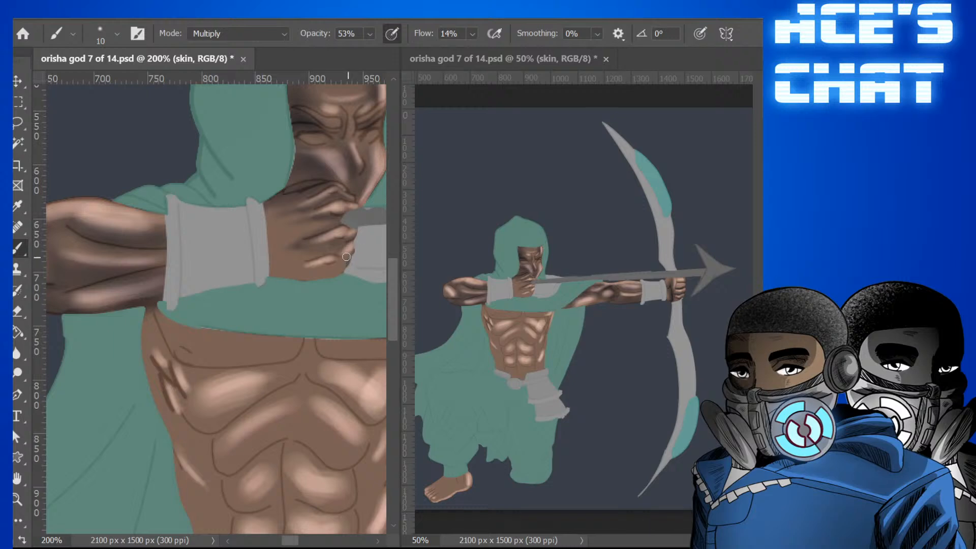
Darken the back of the string hand beside the cuff with broad 25 to 40 px Multiply strokes.
key(bracketright)
key(bracketright)
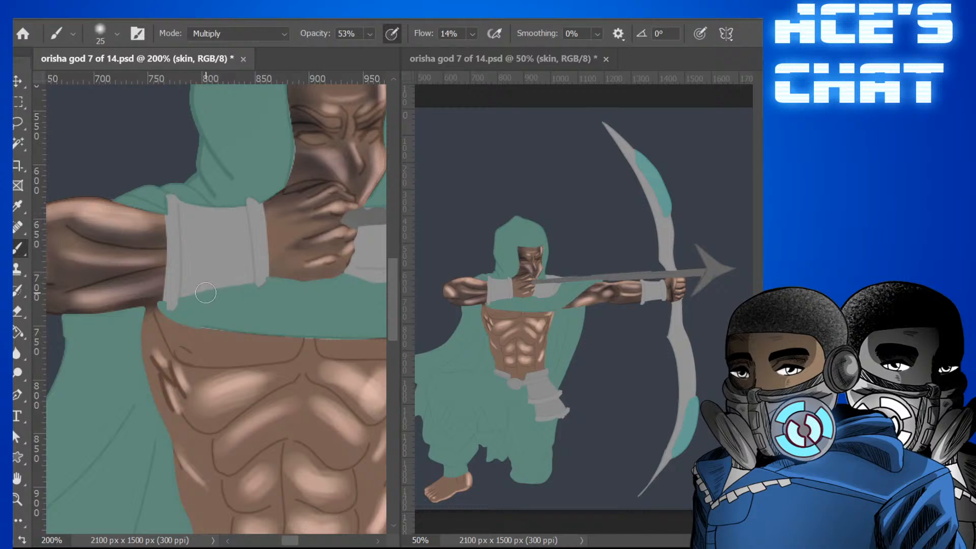
key(bracketright)
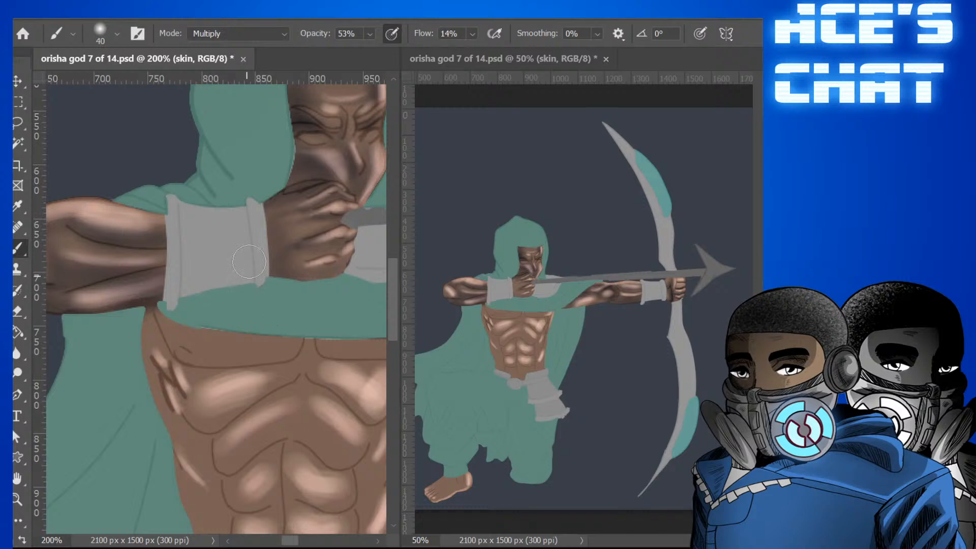
drag(220, 303, 216, 314)
Shade the torso's draw-arm side from the armpit down along the ribs with 25 px and 15 px Multiply strokes.
key(bracketleft)
key(bracketleft)
mouse_move(151, 321)
mouse_down()
mouse_move(161, 347)
mouse_move(153, 358)
mouse_up()
key(bracketright)
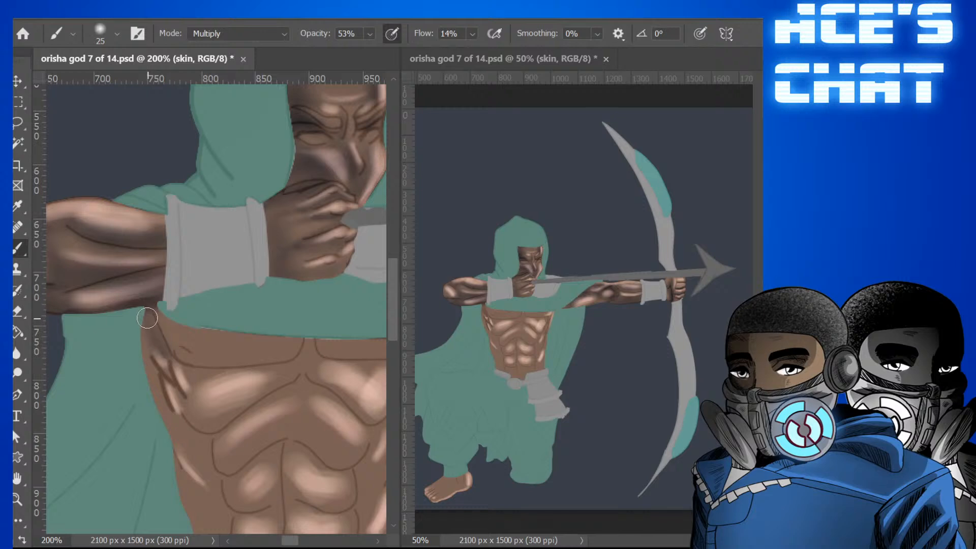
mouse_move(147, 317)
mouse_down()
mouse_move(144, 368)
mouse_move(144, 329)
mouse_move(163, 414)
mouse_move(146, 362)
mouse_move(163, 405)
mouse_up()
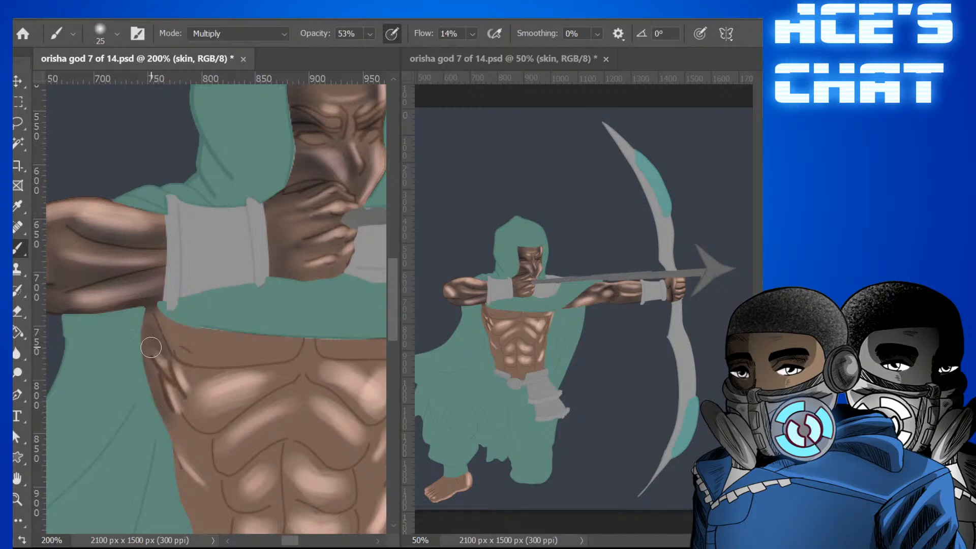
key(bracketleft)
key(bracketleft)
mouse_move(149, 352)
mouse_down()
mouse_move(178, 391)
mouse_move(170, 354)
mouse_move(183, 402)
mouse_move(163, 380)
mouse_move(178, 425)
mouse_up()
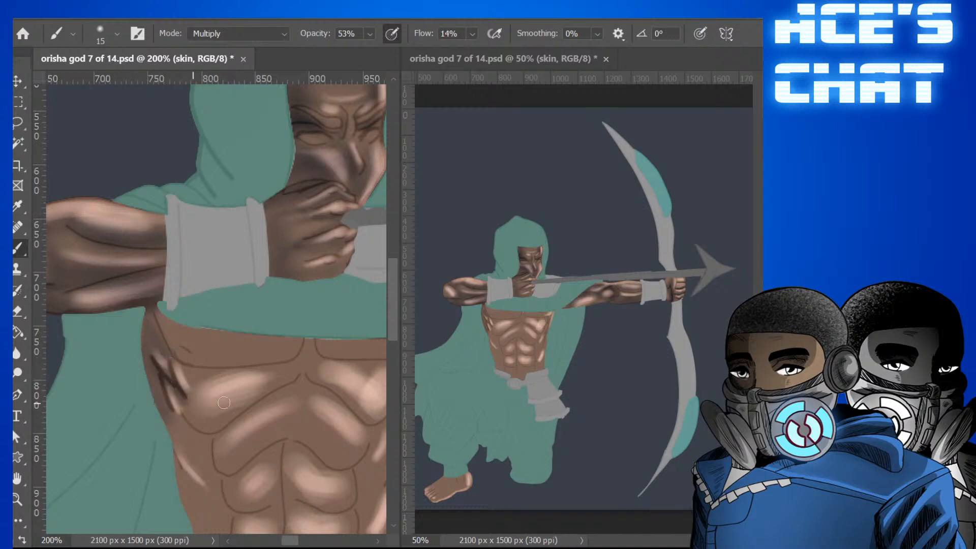
mouse_move(162, 381)
mouse_down()
mouse_move(185, 440)
mouse_move(168, 411)
mouse_move(201, 447)
mouse_move(171, 412)
mouse_move(199, 437)
mouse_move(177, 471)
mouse_up()
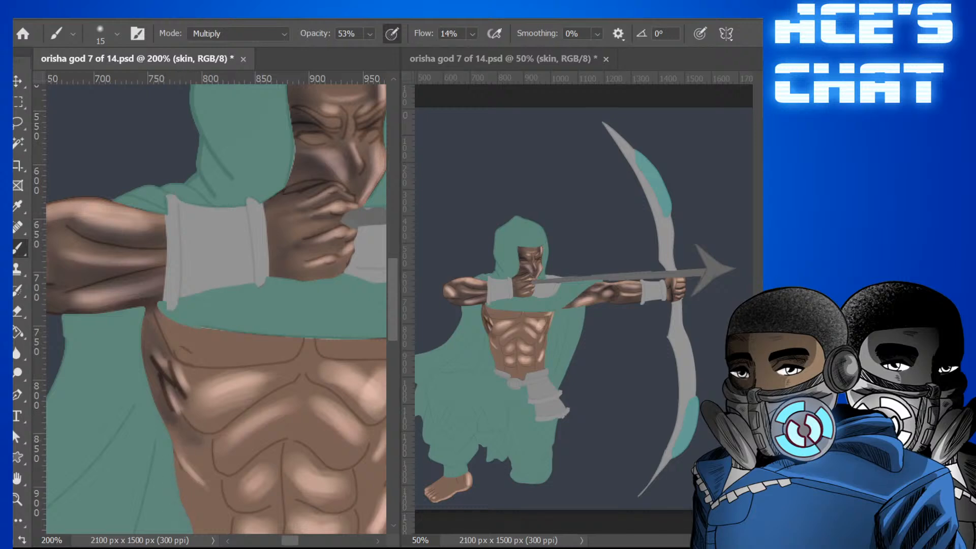
Extend the flank shadow on the draw-arm side down to the belt, enlarging the Multiply brush to 30 px.
key(bracketright)
mouse_move(168, 428)
mouse_down()
mouse_move(200, 468)
mouse_move(175, 465)
mouse_move(189, 487)
mouse_move(206, 290)
mouse_move(208, 378)
mouse_move(214, 356)
mouse_move(196, 382)
mouse_up()
key(bracketright)
mouse_move(181, 295)
mouse_down()
mouse_move(168, 251)
mouse_move(225, 407)
mouse_move(209, 370)
mouse_up()
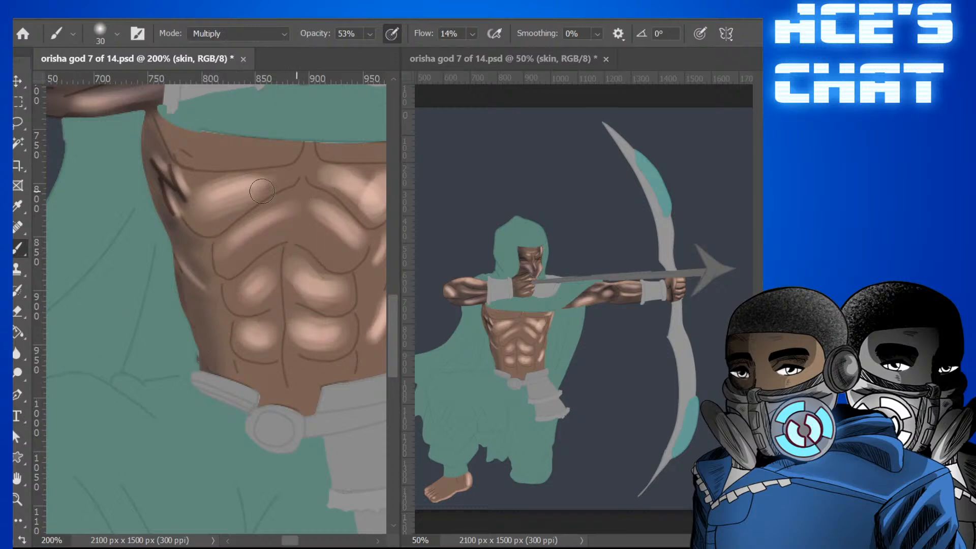
Darken the lower edge of the draw-side pectoral and the cleft between the pectorals with 10 to 20 px strokes.
key(bracketleft)
key(bracketleft)
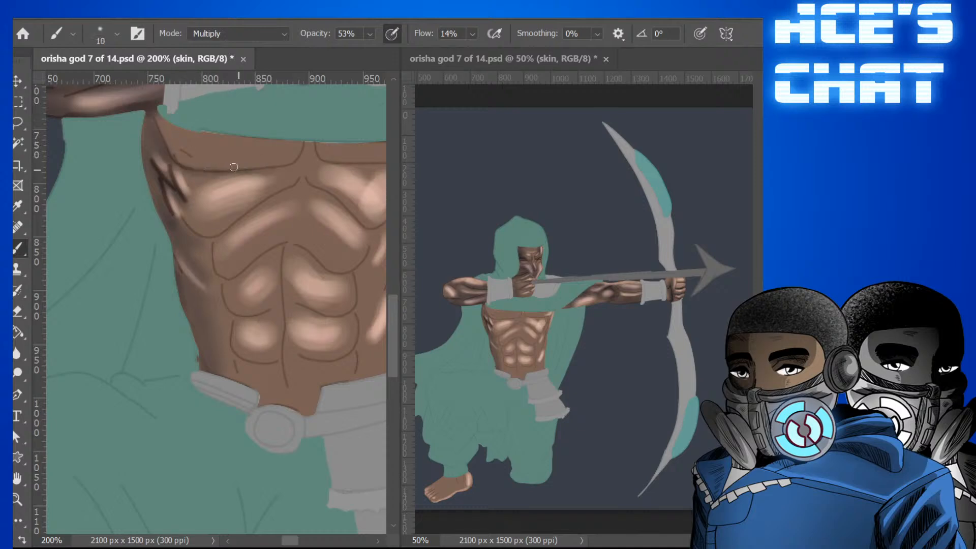
key(bracketright)
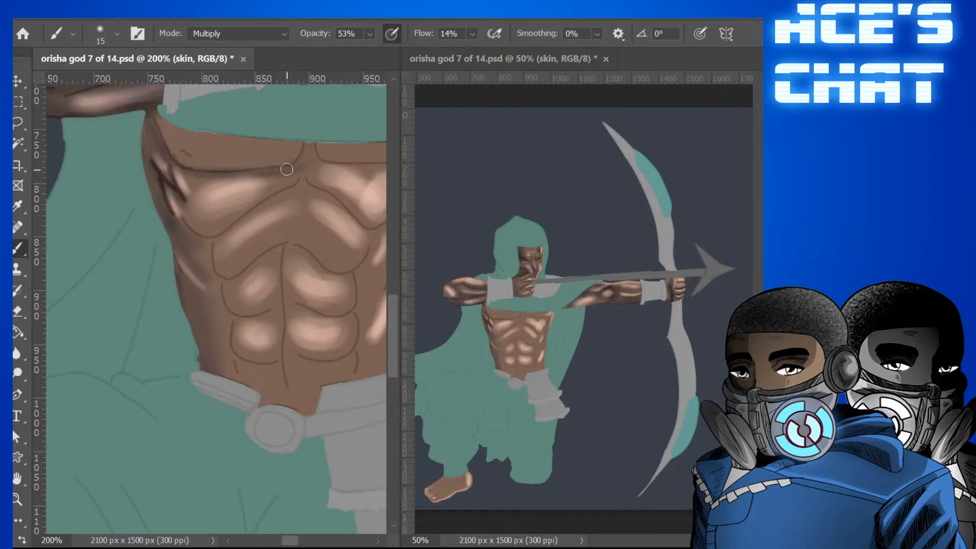
key(bracketright)
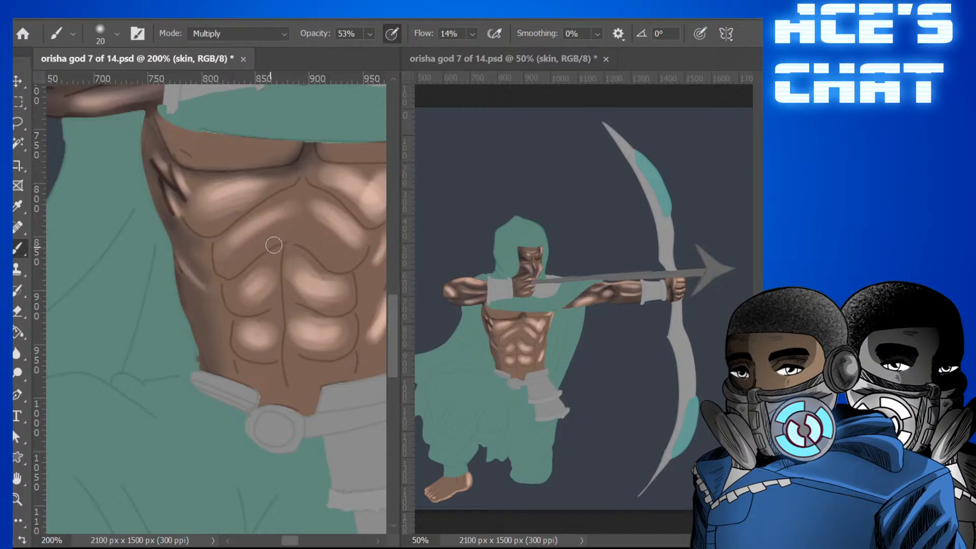
drag(299, 183, 314, 175)
Shade the bow-side pectoral and the crease beneath it with 20, 10 and 25 px Multiply strokes.
mouse_move(294, 541)
mouse_down()
mouse_move(331, 541)
mouse_move(303, 531)
mouse_up()
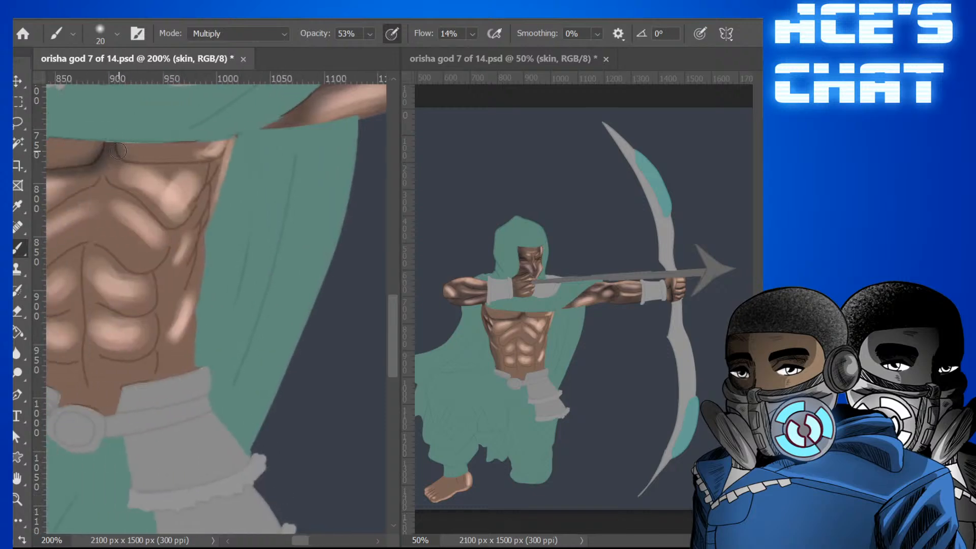
mouse_move(118, 151)
mouse_down()
mouse_move(135, 165)
mouse_move(170, 158)
mouse_up()
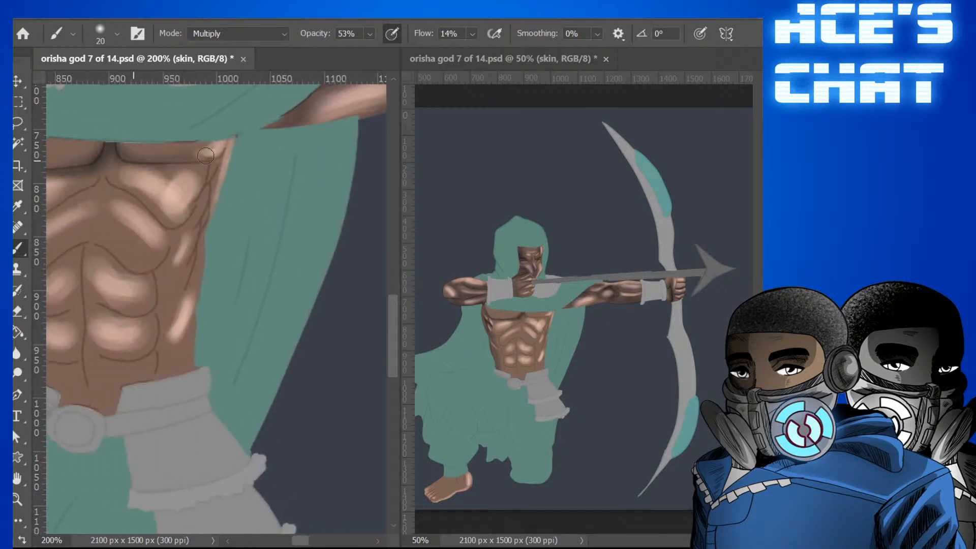
key(bracketleft)
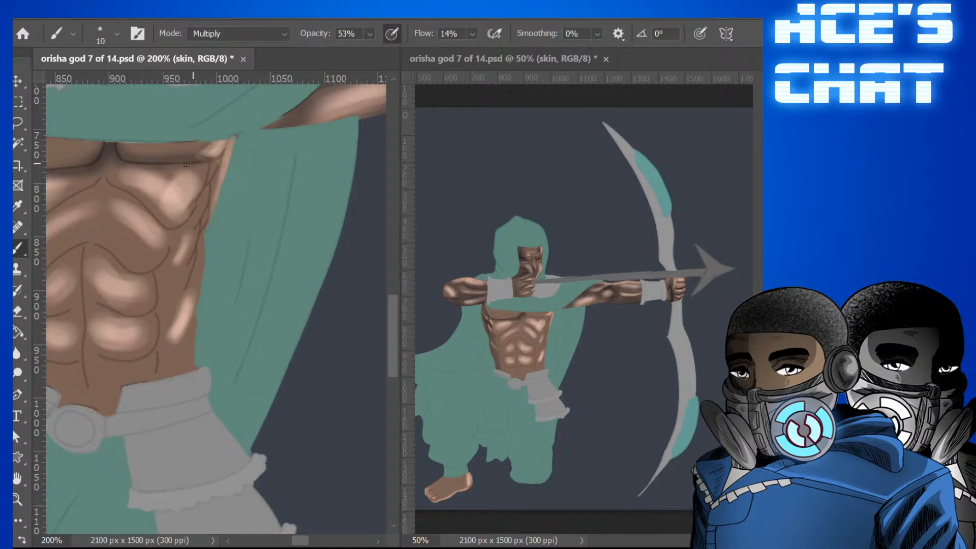
key(bracketright)
key(bracketright)
key(bracketright)
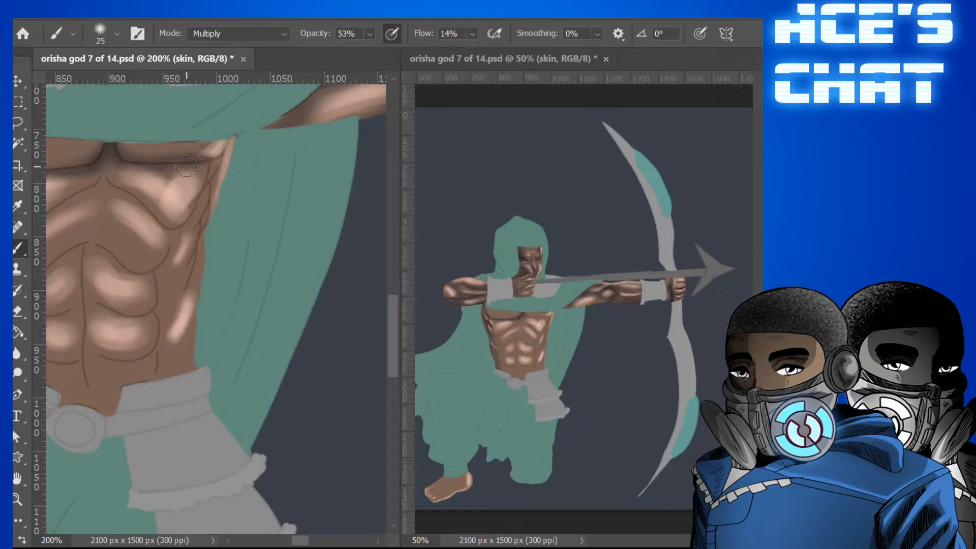
drag(186, 166, 222, 166)
Shade the draw-side pectoral's outer corner near the armpit with 15 and 20 px Multiply strokes.
mouse_move(299, 542)
mouse_down()
mouse_move(272, 542)
mouse_move(290, 542)
mouse_up()
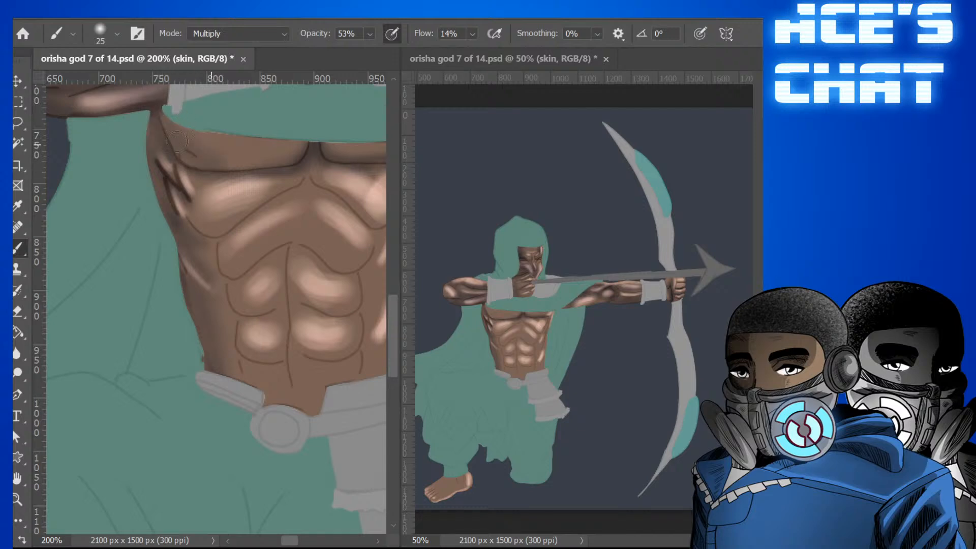
key(bracketleft)
key(bracketleft)
key(bracketleft)
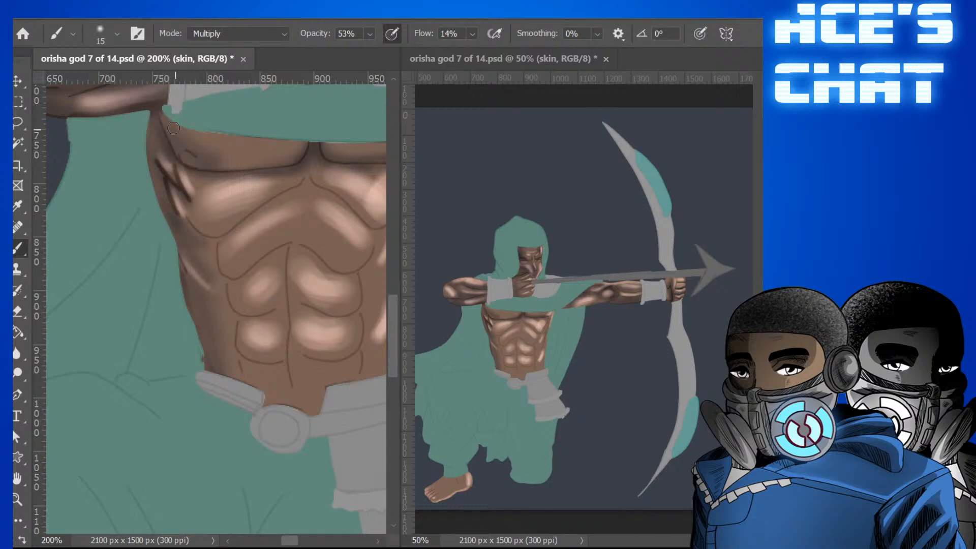
key(bracketright)
key(bracketright)
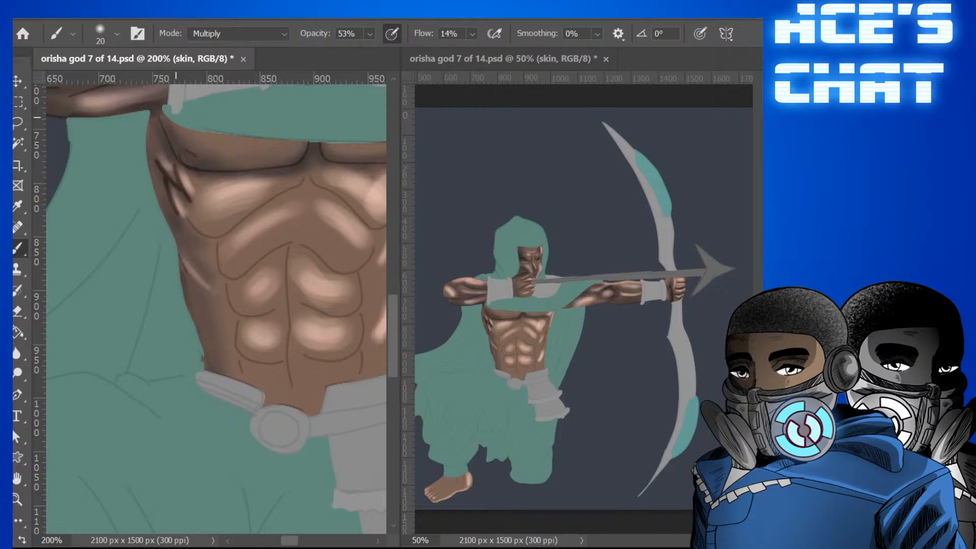
Darken the creases around the draw-side rib muscle below the pectoral up to the sternum, using a 15 px brush.
key(bracketright)
key(bracketleft)
key(bracketleft)
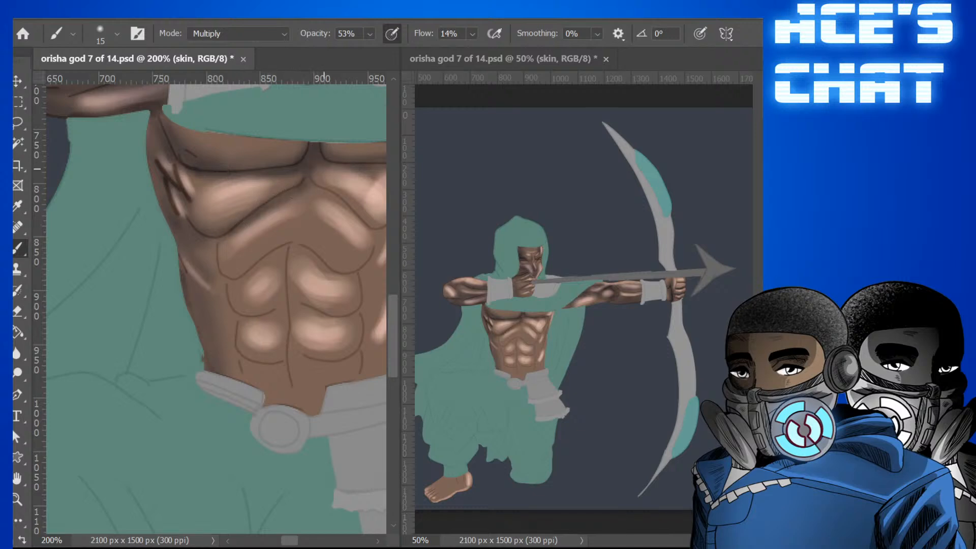
key(bracketright)
key(bracketright)
click(305, 187)
Darken the diagonal crease from the sternum along the bow-side upper abdominal muscle with a 15 px Multiply brush.
key(bracketleft)
key(bracketleft)
key(bracketleft)
key(bracketleft)
key(bracketright)
key(bracketright)
mouse_move(332, 203)
mouse_down()
mouse_move(352, 221)
mouse_move(325, 190)
mouse_move(370, 237)
mouse_up()
mouse_move(309, 173)
mouse_down()
mouse_move(309, 187)
mouse_move(345, 208)
mouse_move(376, 246)
mouse_up()
drag(339, 208, 374, 246)
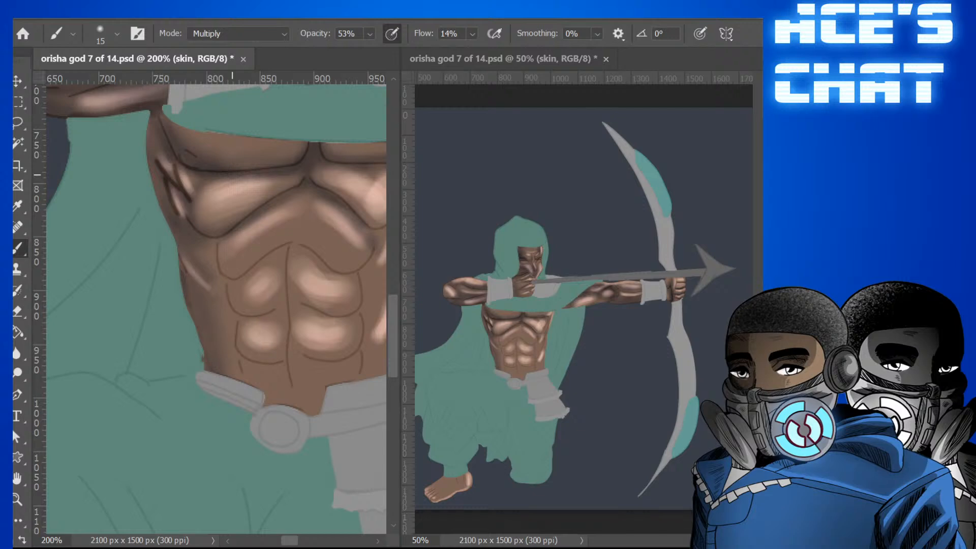
Soften the shadow beneath the draw-side pectoral over the rib muscle with a 30 px Multiply brush.
key(bracketright)
key(bracketright)
key(bracketright)
mouse_move(217, 186)
mouse_down()
mouse_move(208, 228)
mouse_move(197, 185)
mouse_move(211, 193)
mouse_move(211, 164)
mouse_up()
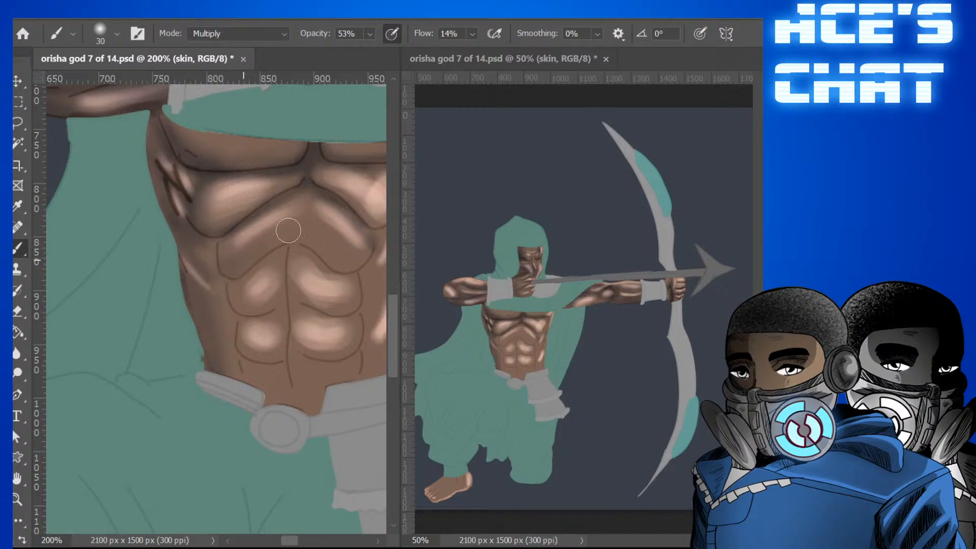
Shade the chevron-shaped upper abdominal muscles with broad Multiply strokes at about 35 px, using a smaller brush along their lower edge.
key(bracketright)
mouse_move(299, 221)
mouse_down()
mouse_move(233, 266)
mouse_move(285, 224)
mouse_move(264, 236)
mouse_move(305, 218)
mouse_up()
key(bracketleft)
key(bracketleft)
mouse_move(235, 274)
mouse_down()
mouse_move(232, 241)
mouse_move(228, 276)
mouse_move(295, 225)
mouse_move(298, 191)
mouse_move(290, 245)
mouse_move(317, 212)
mouse_move(310, 197)
mouse_move(297, 235)
mouse_move(310, 208)
mouse_move(331, 250)
mouse_move(335, 237)
mouse_move(302, 218)
mouse_move(346, 267)
mouse_move(306, 223)
mouse_move(343, 263)
mouse_move(335, 249)
mouse_move(321, 261)
mouse_move(364, 230)
mouse_move(354, 254)
mouse_move(325, 192)
mouse_move(316, 253)
mouse_move(309, 219)
mouse_move(362, 260)
mouse_move(327, 240)
mouse_move(366, 237)
mouse_move(298, 335)
mouse_move(274, 288)
mouse_move(298, 273)
mouse_move(265, 310)
mouse_move(238, 282)
mouse_move(287, 265)
mouse_up()
key(bracketright)
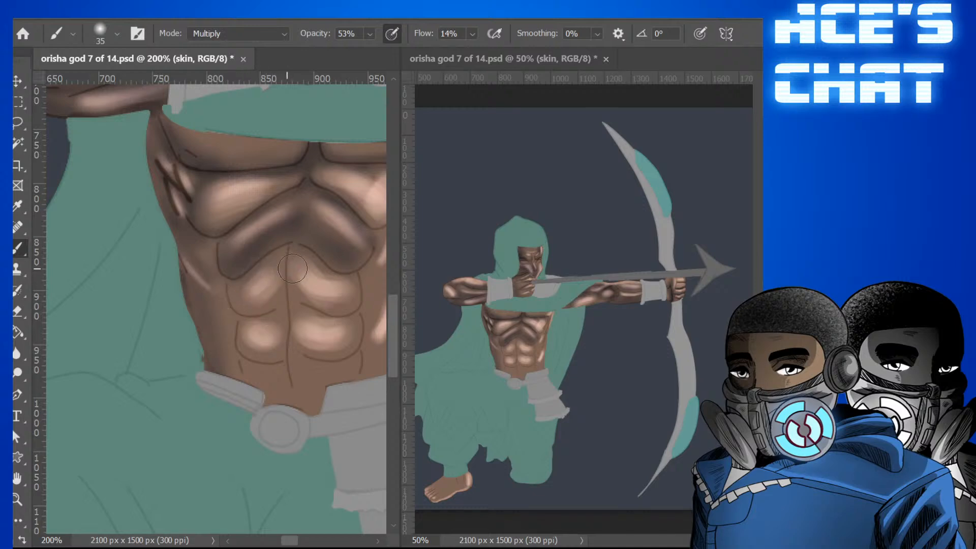
Shade around the middle pair of abdominal muscles with 20 and 10 px strokes, enlarging the brush to 30 px for the outer side.
key(bracketleft)
key(bracketleft)
key(bracketleft)
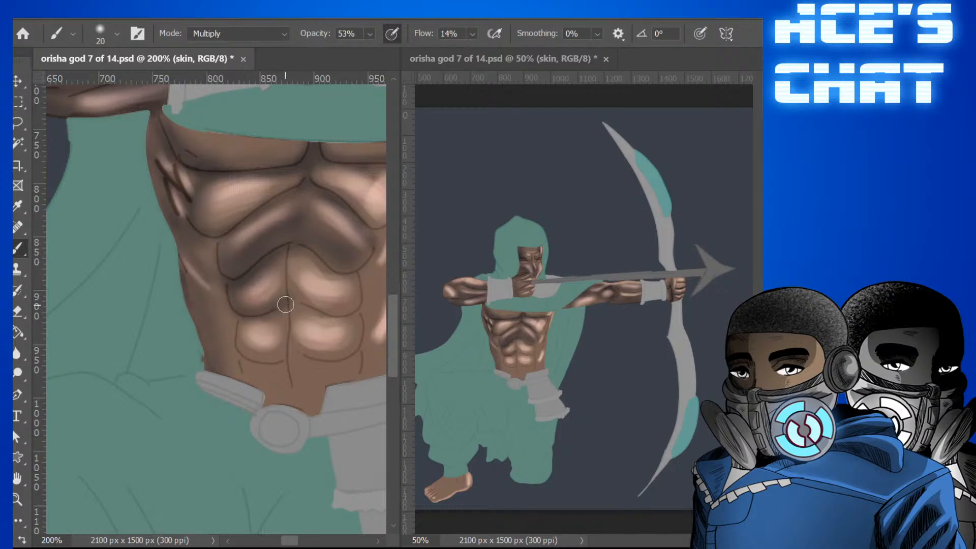
key(bracketleft)
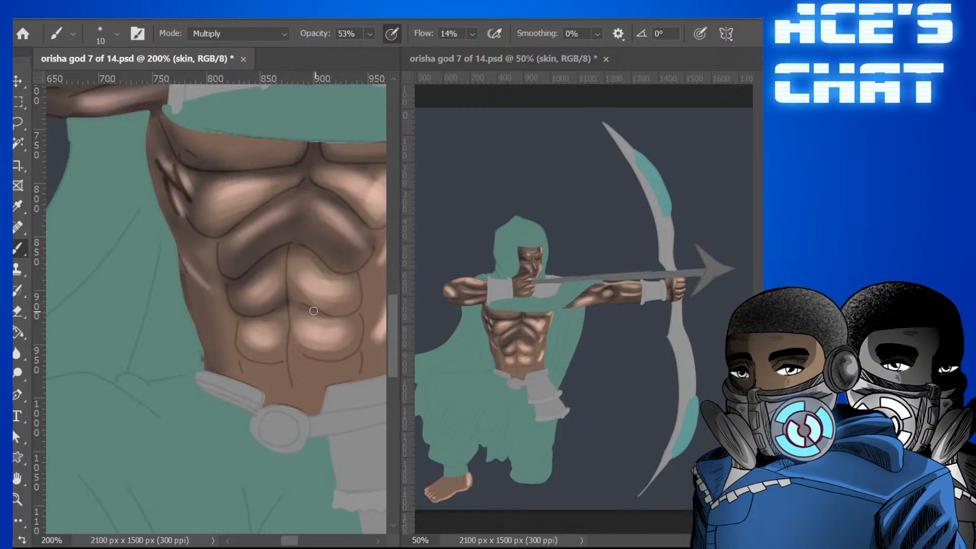
key(bracketright)
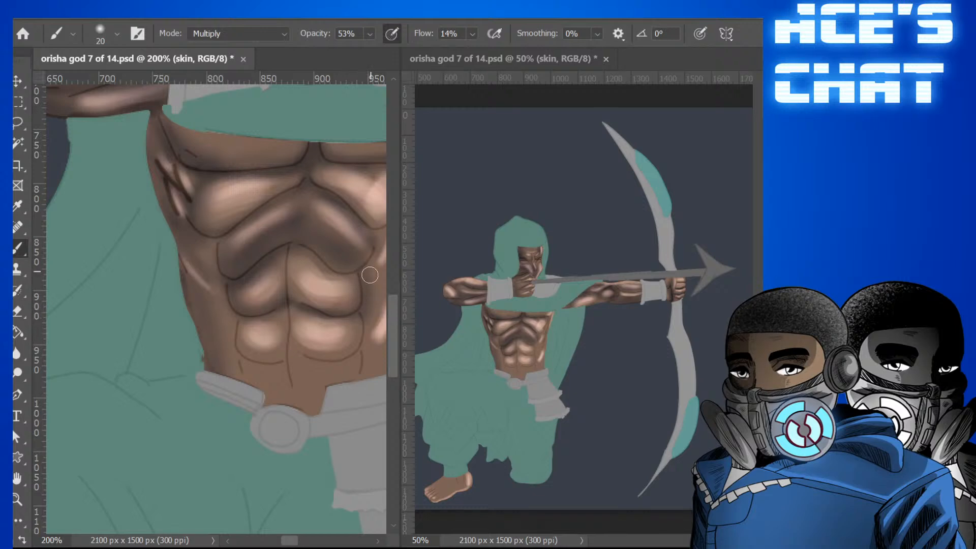
key(bracketright)
drag(366, 275, 356, 294)
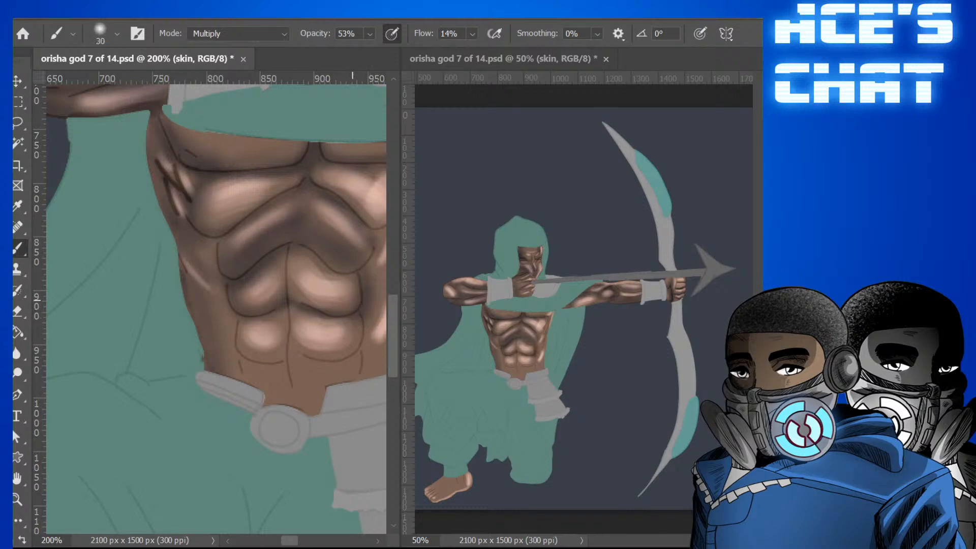
Shade the outlines of the lowest pair of abdominal muscles with 10 and 20 px Multiply strokes, enlarging the brush to 30 px.
key(bracketleft)
key(bracketleft)
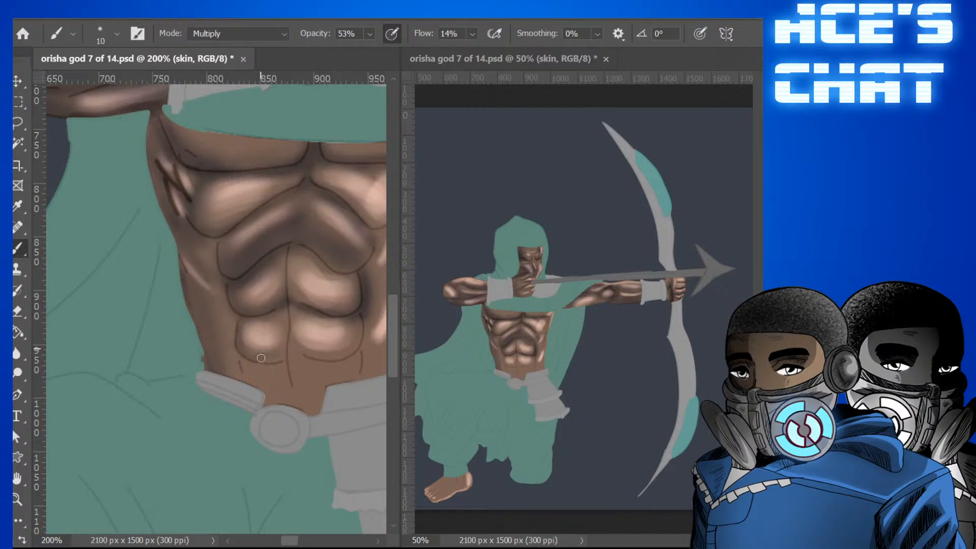
key(bracketright)
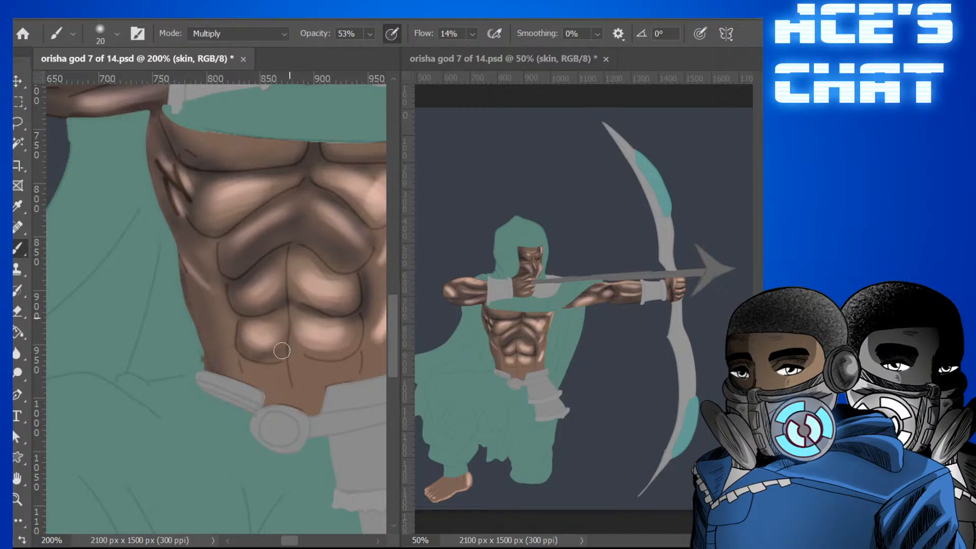
mouse_move(278, 318)
mouse_down()
mouse_move(288, 346)
mouse_move(264, 364)
mouse_move(309, 353)
mouse_move(293, 334)
mouse_move(329, 355)
mouse_move(303, 350)
mouse_move(355, 345)
mouse_move(356, 327)
mouse_move(336, 351)
mouse_move(285, 359)
mouse_up()
key(bracketright)
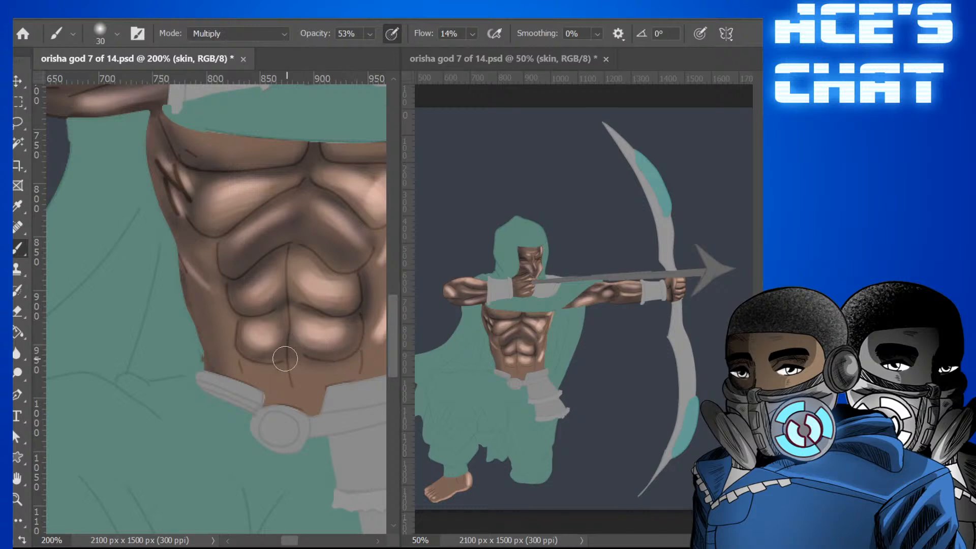
Deepen the abdomen's vertical centre line and the edges of the lowest abdominal muscles with 15 and 20 px Multiply strokes.
key(bracketleft)
key(bracketleft)
key(bracketleft)
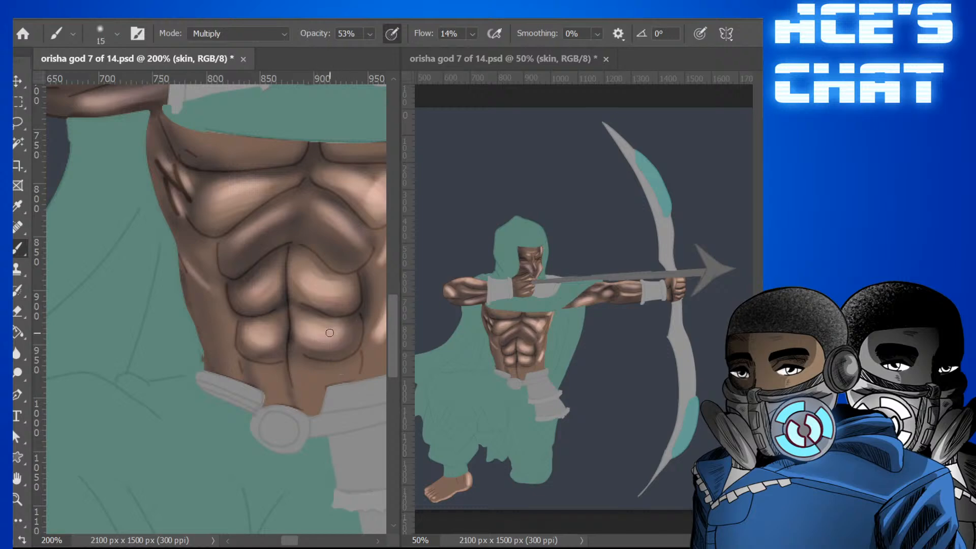
key(bracketright)
key(bracketleft)
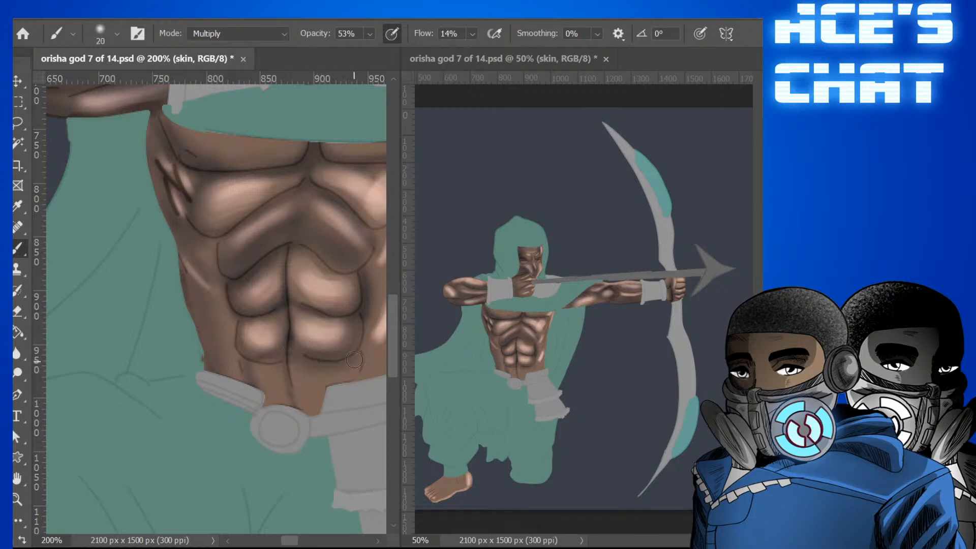
Shade the lower abdomen just above the belt buckle with broad Multiply strokes, enlarging the brush to 35 px.
key(bracketright)
key(bracketright)
key(bracketright)
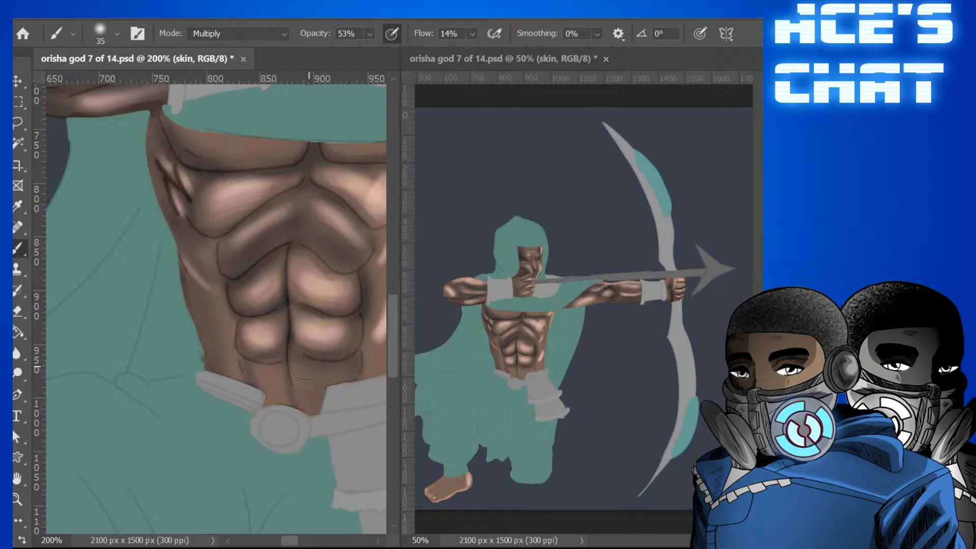
drag(267, 390, 316, 399)
Shade the rib muscles and outer edge of the torso beside the hanging cape with 15 and 9 px Multiply strokes.
mouse_move(291, 540)
mouse_down()
mouse_move(315, 540)
mouse_move(300, 541)
mouse_up()
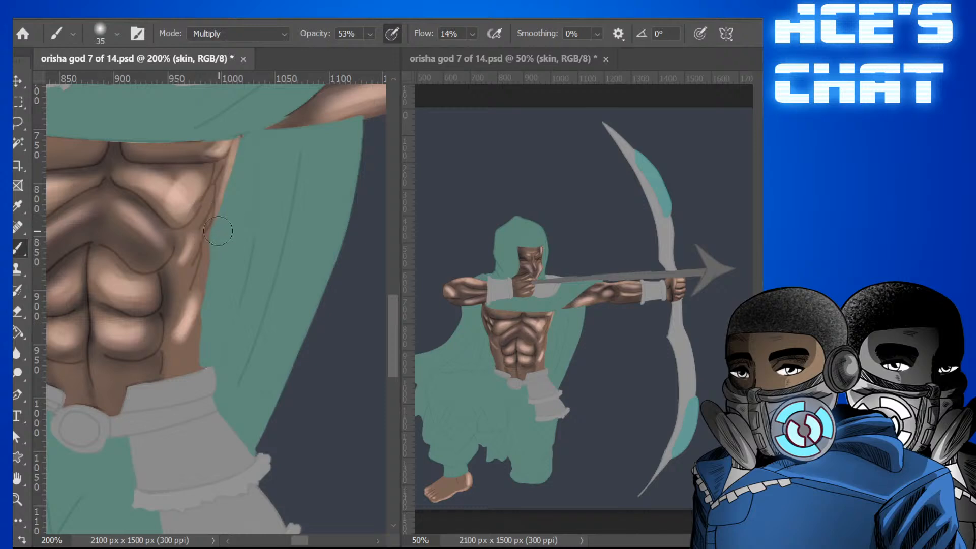
key(bracketleft)
key(bracketleft)
key(bracketleft)
key(bracketleft)
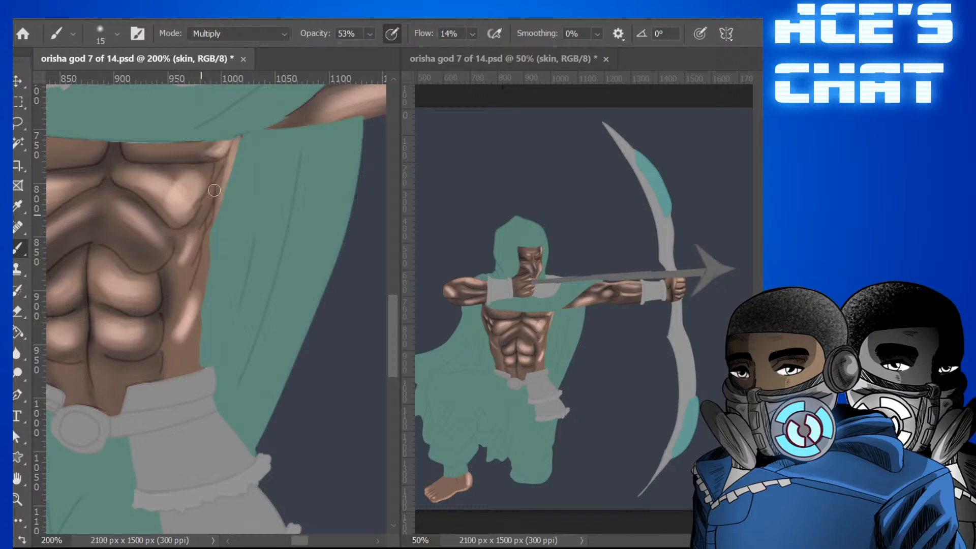
key(bracketleft)
key(bracketleft)
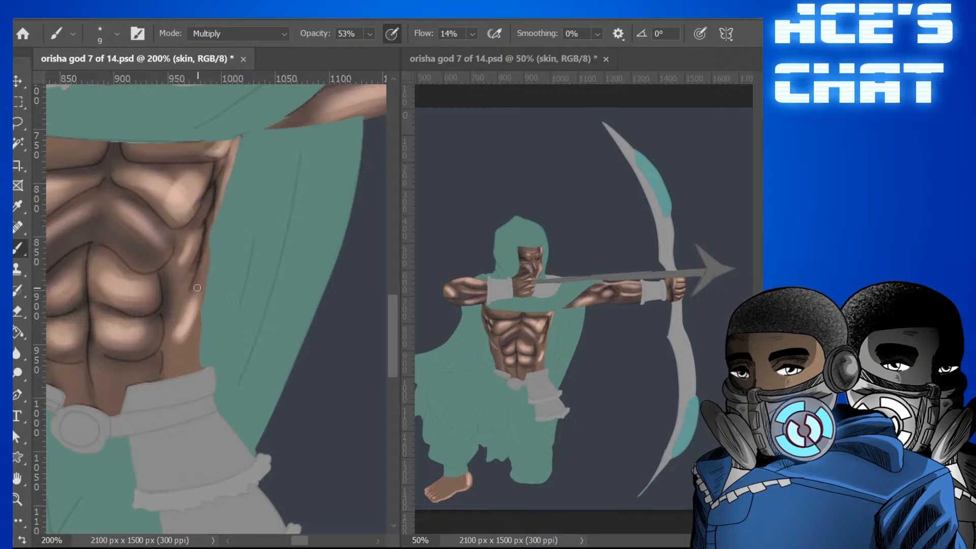
Deepen the shadows around the long side muscle beside the abdomen with 25 and 9 px Multiply strokes.
key(bracketright)
key(bracketright)
key(bracketright)
key(bracketright)
drag(176, 331, 187, 304)
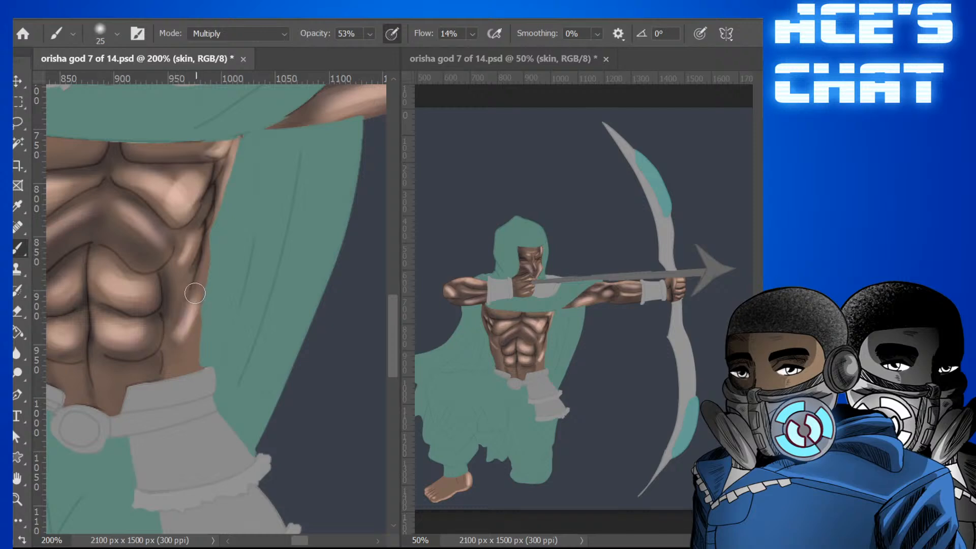
key(bracketleft)
key(bracketleft)
key(bracketleft)
key(bracketleft)
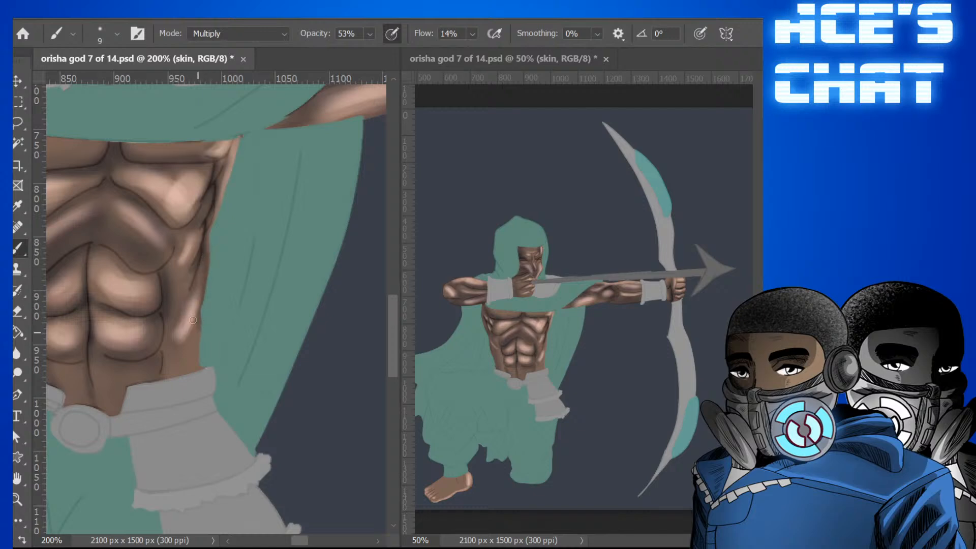
Shade the waist just above the belt on the cape side with 15, 20 and 10 px Multiply strokes.
key(bracketright)
key(bracketright)
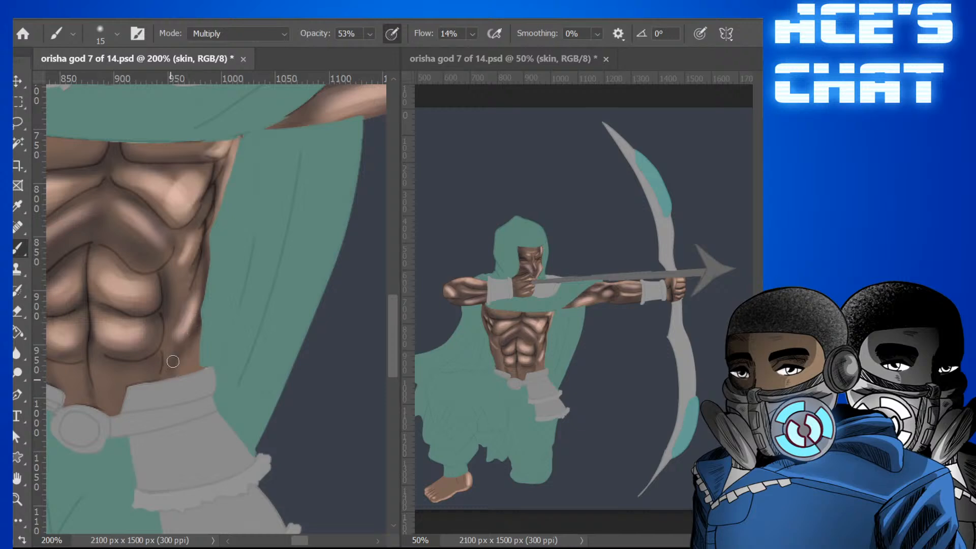
key(bracketright)
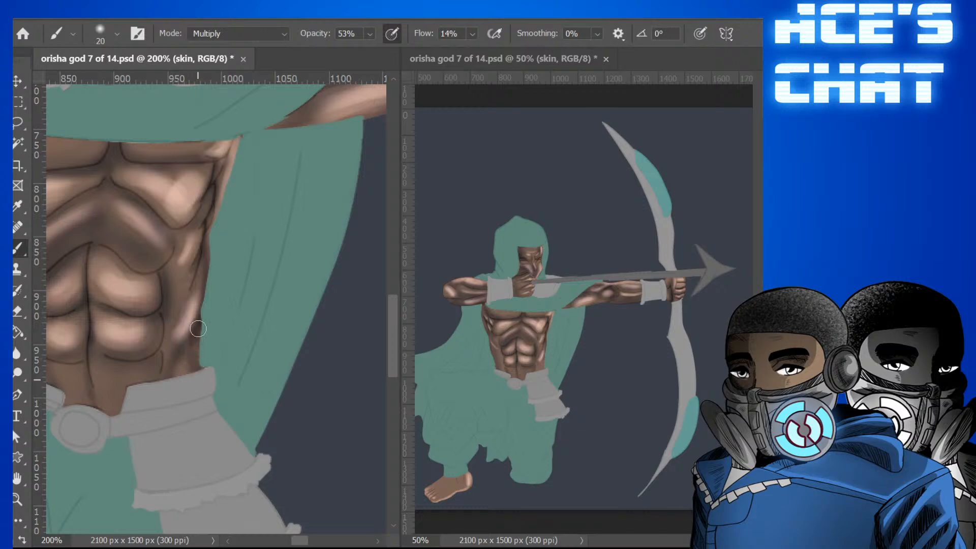
mouse_move(190, 346)
mouse_down()
mouse_move(193, 338)
mouse_move(173, 374)
mouse_up()
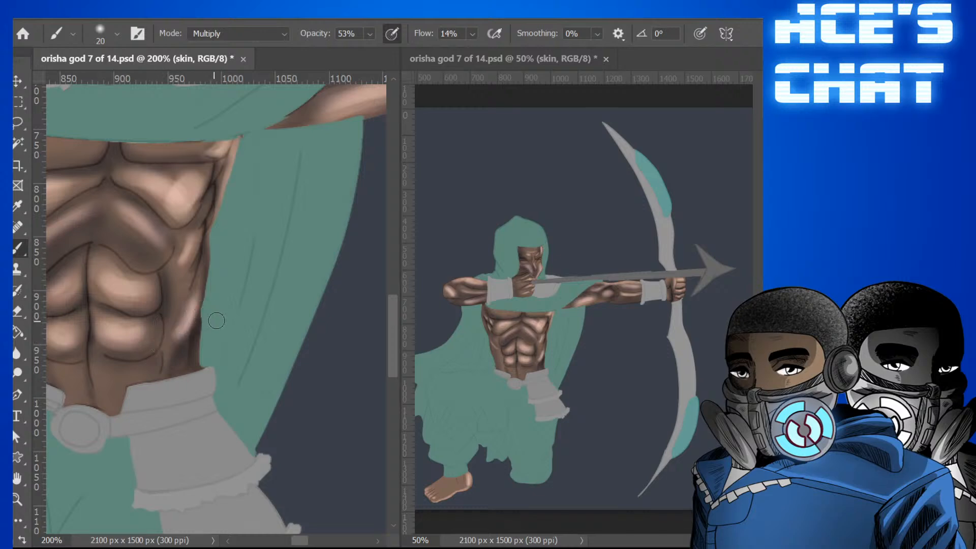
key(bracketleft)
mouse_move(180, 343)
mouse_down()
mouse_move(166, 361)
mouse_move(160, 349)
mouse_move(160, 368)
mouse_up()
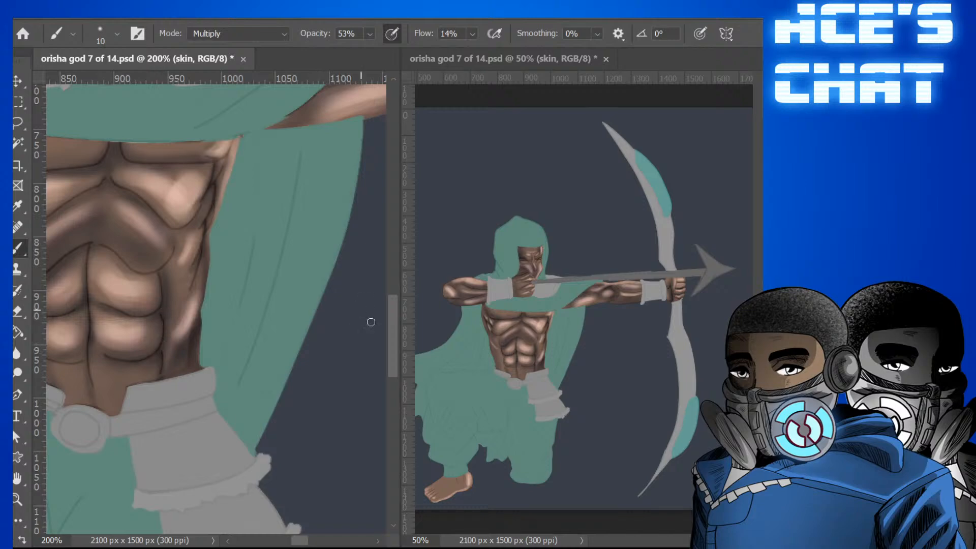
Shade the upper edge of the bent arm's elbow with a 30 px Multiply brush.
drag(392, 322, 386, 268)
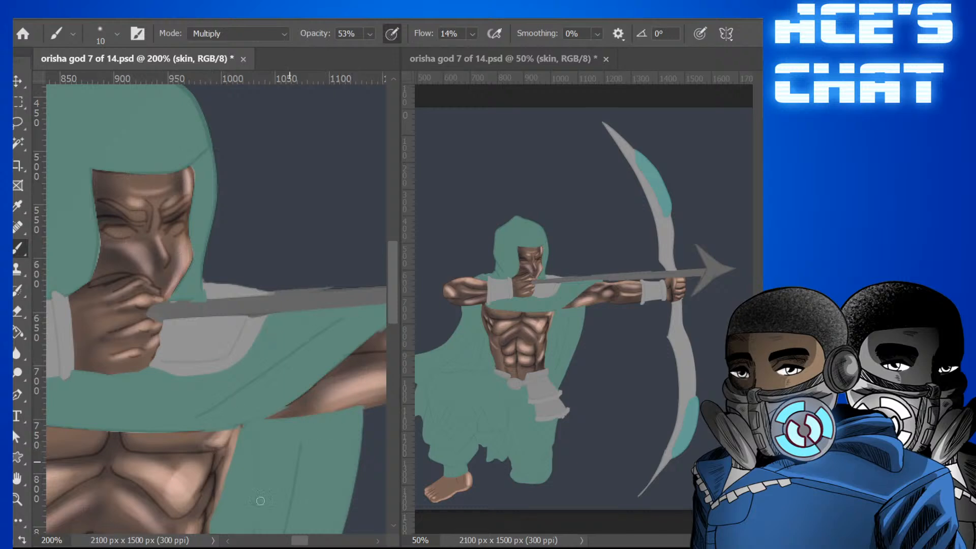
mouse_move(300, 540)
mouse_down()
mouse_move(278, 540)
mouse_move(283, 533)
mouse_up()
key(bracketright)
key(bracketright)
key(bracketright)
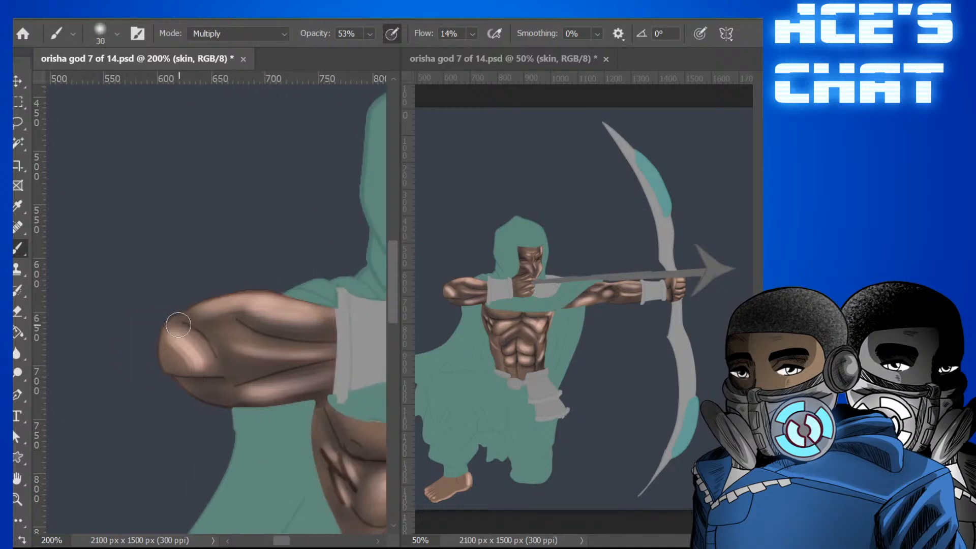
mouse_move(179, 323)
mouse_down()
mouse_move(211, 352)
mouse_move(195, 341)
mouse_up()
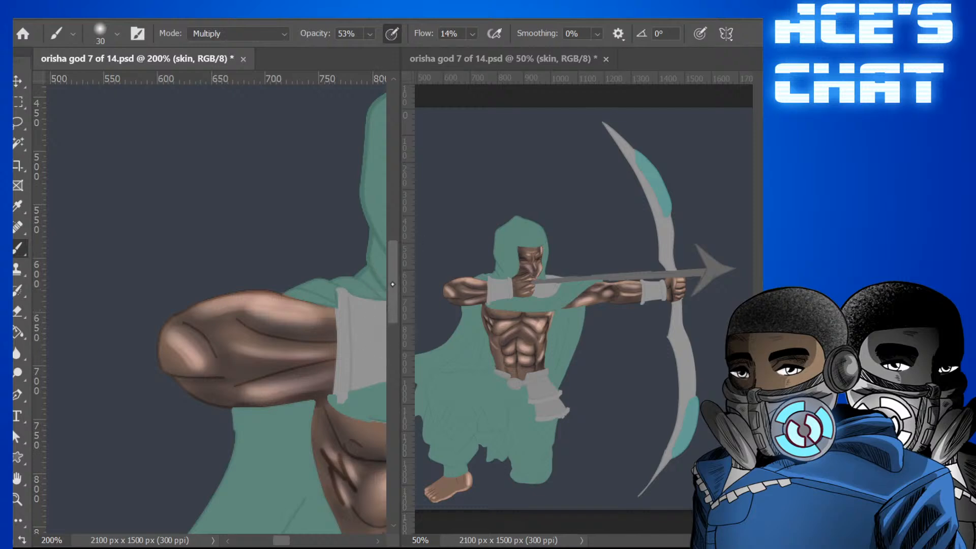
Shade the foot's ankle bone and the hollow beside the heel with Multiply strokes, reducing the brush from 30 to 8 px.
drag(393, 284, 387, 436)
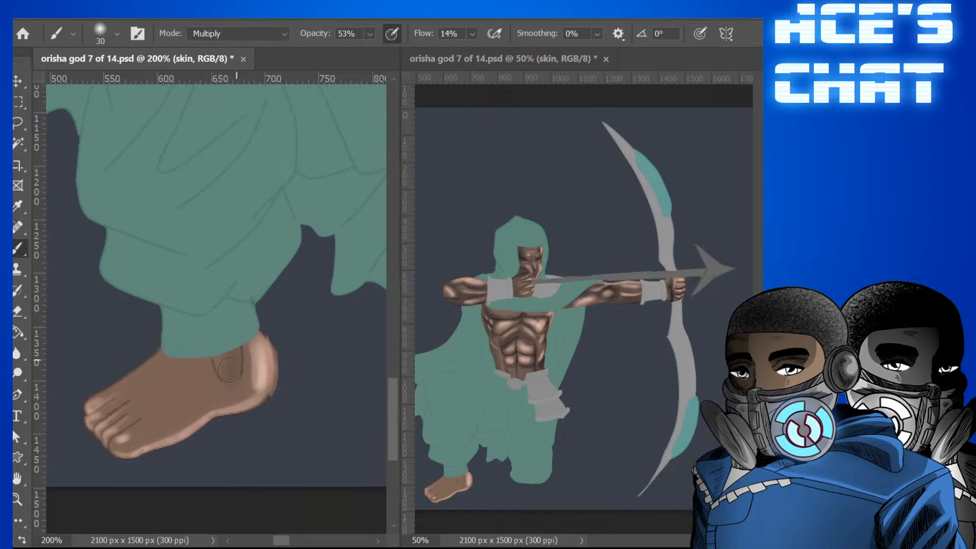
mouse_move(234, 374)
mouse_down()
mouse_move(251, 366)
mouse_move(244, 369)
mouse_move(254, 374)
mouse_move(254, 356)
mouse_move(256, 386)
mouse_move(244, 396)
mouse_move(232, 363)
mouse_up()
key(bracketleft)
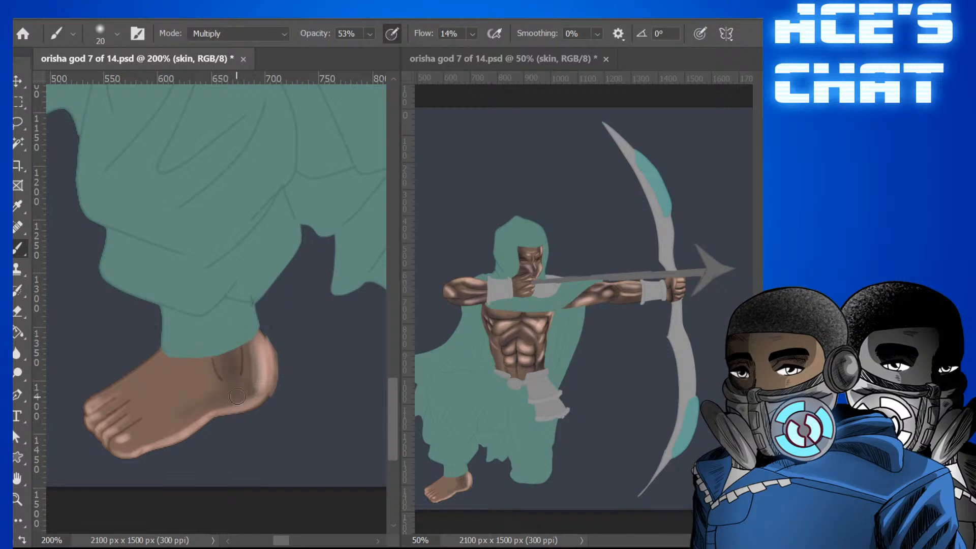
key(bracketleft)
key(bracketleft)
key(bracketleft)
key(bracketright)
key(bracketleft)
key(bracketleft)
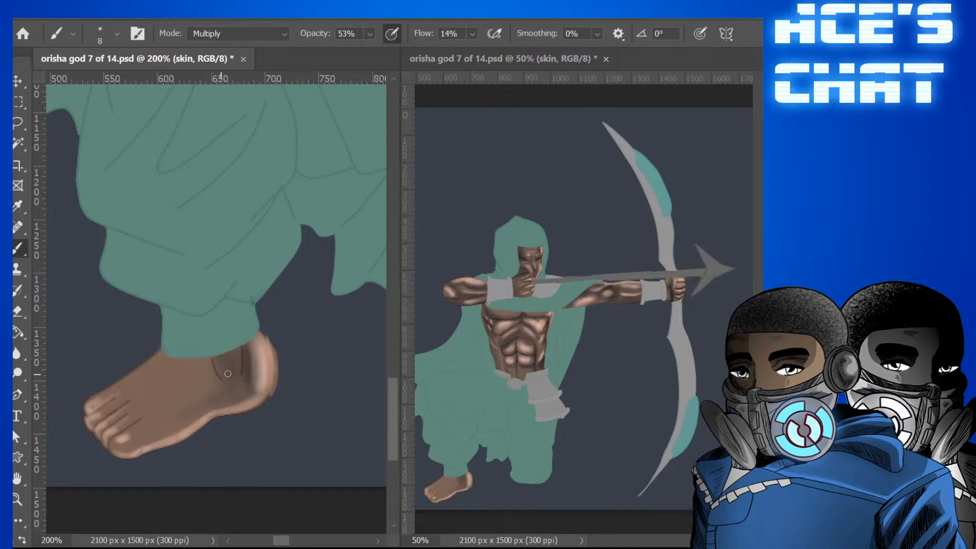
Darken the gaps between the toes with fine Multiply strokes at 7 px.
key(bracketleft)
mouse_move(276, 543)
mouse_down()
mouse_move(249, 541)
mouse_move(279, 534)
mouse_up()
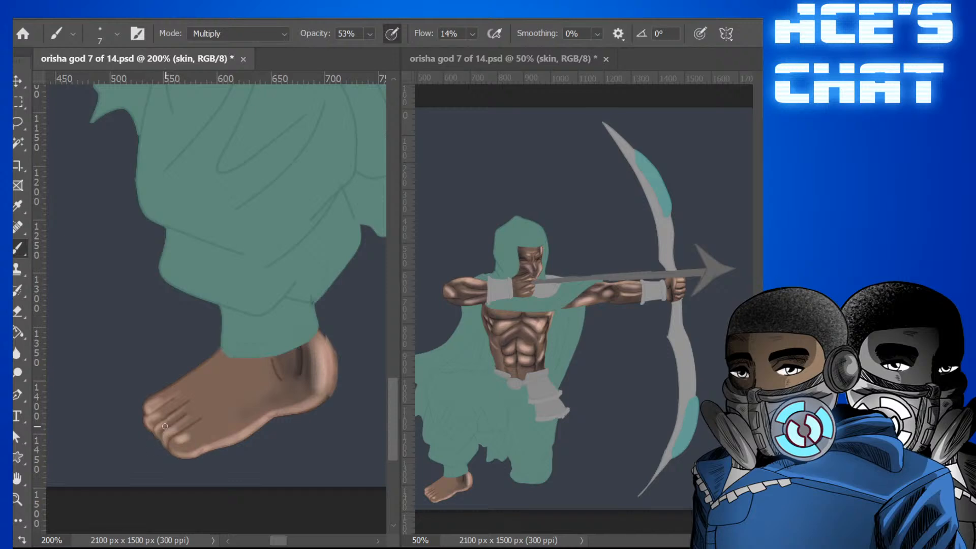
key(bracketright)
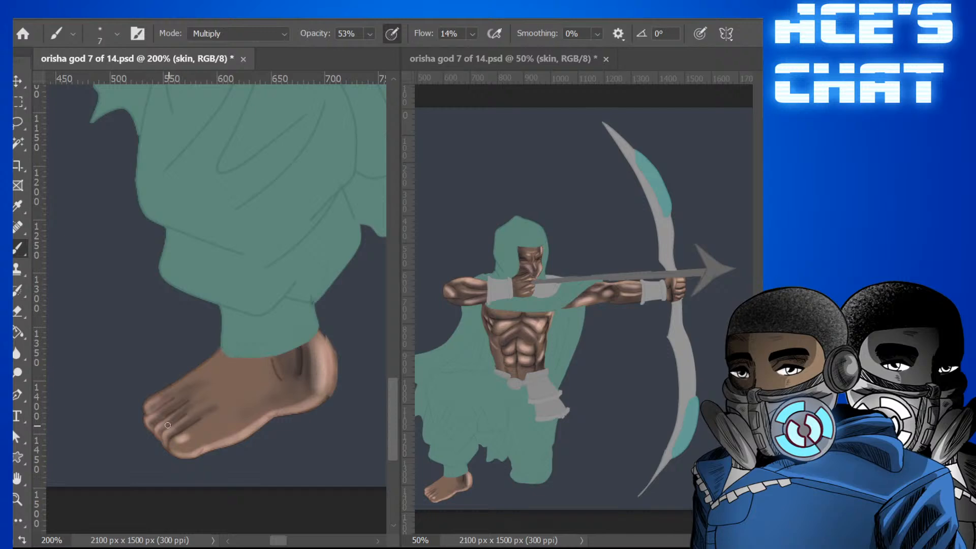
key(bracketleft)
Shade the top and inner side of the foot behind the toes with soft 45 px Multiply strokes.
key(bracketright)
key(bracketright)
key(bracketright)
key(bracketright)
key(bracketright)
key(bracketright)
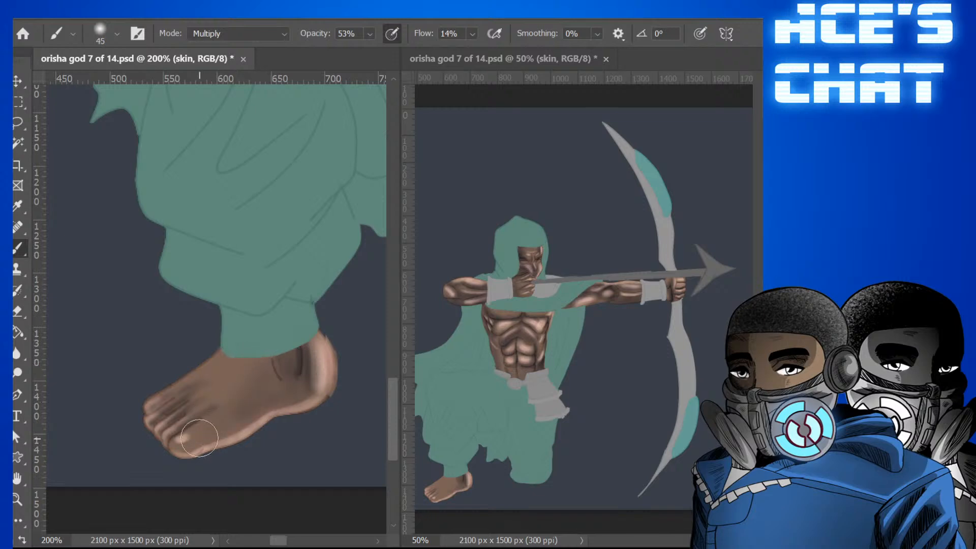
key(bracketright)
mouse_move(220, 420)
mouse_down()
mouse_move(199, 432)
mouse_move(266, 362)
mouse_move(217, 401)
mouse_up()
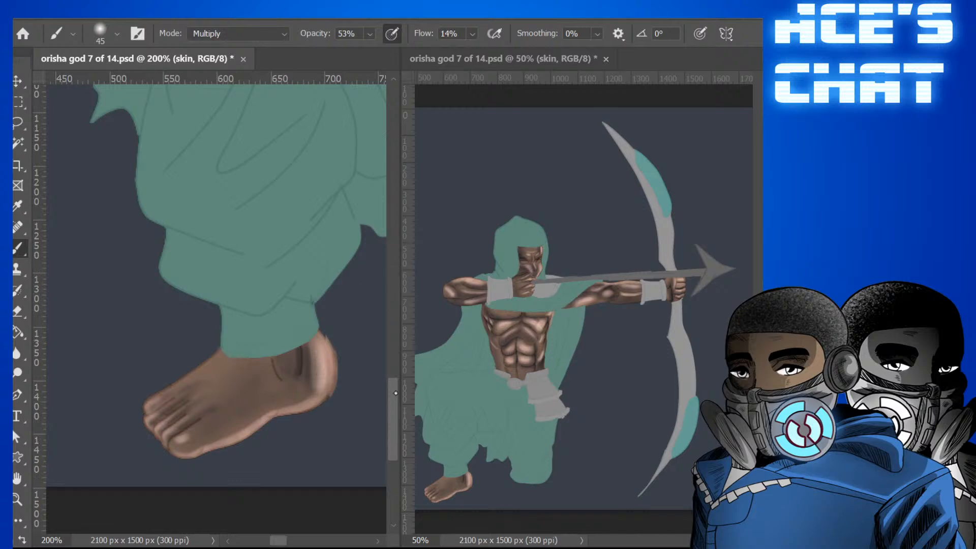
Sample a skin tone from the bent elbow, enable airbrush build-up for the Multiply brush, and set its opacity to 41%.
scroll(402, 305, up, 10)
scroll(403, 278, up, 2)
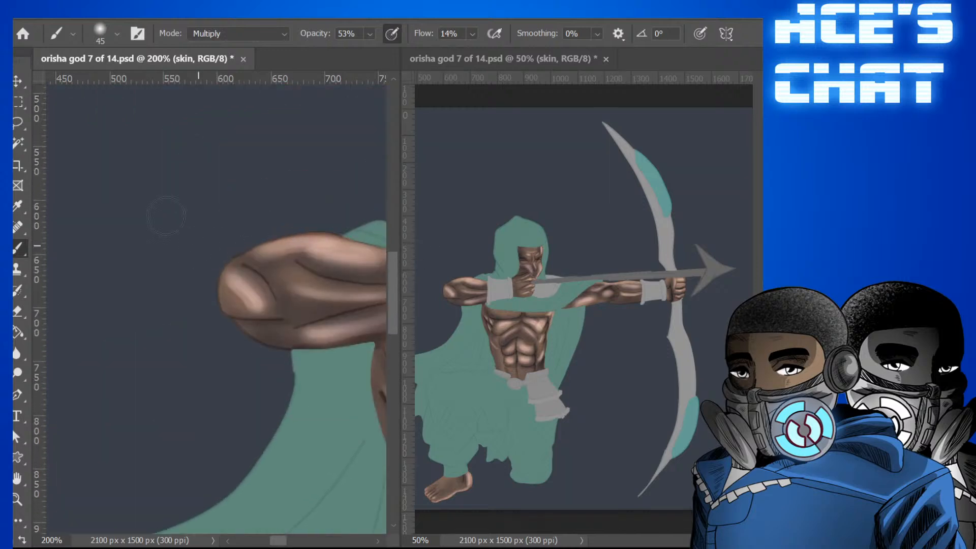
key(i)
click(240, 288)
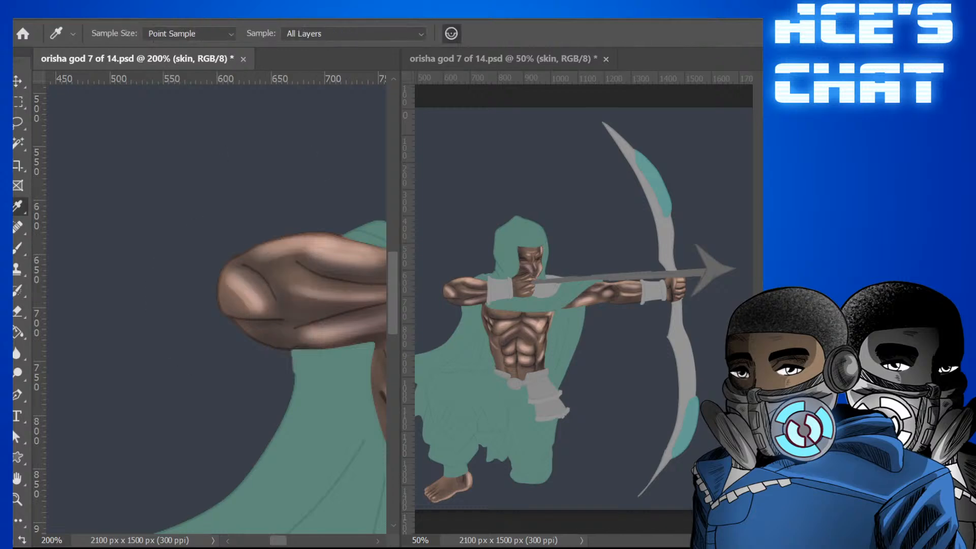
click(18, 249)
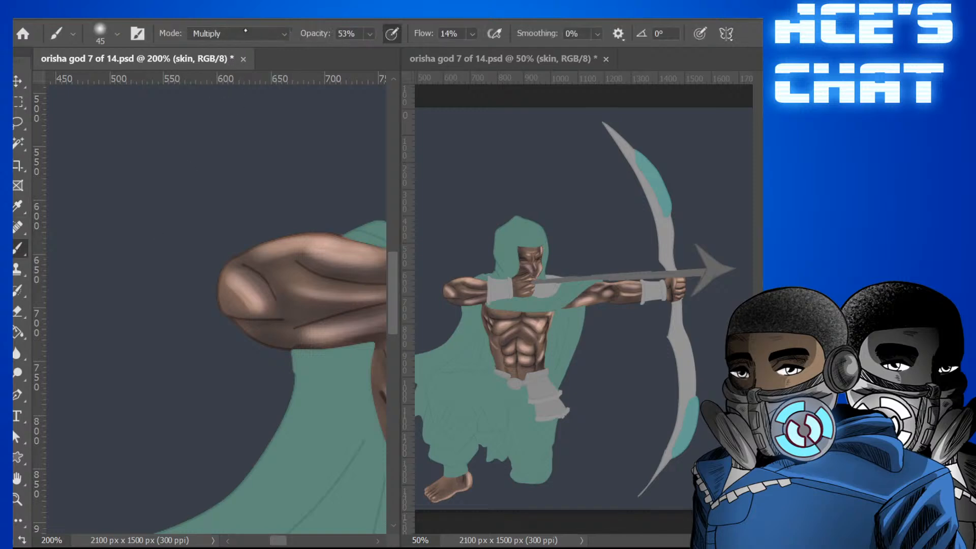
click(494, 33)
drag(377, 56, 380, 56)
Shade the furrowed eyebrows and the area around the eyes with a reduced Multiply brush at 41% opacity.
mouse_move(276, 540)
mouse_down()
mouse_move(323, 523)
mouse_move(323, 540)
mouse_move(295, 540)
mouse_up()
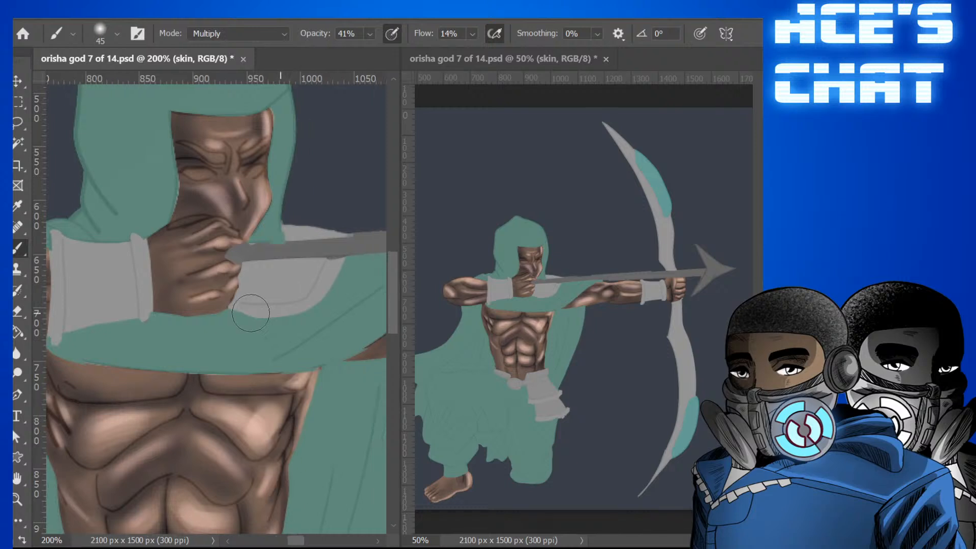
key(bracketleft)
key(bracketleft)
key(bracketleft)
key(bracketleft)
drag(245, 159, 230, 156)
key(bracketleft)
key(bracketleft)
drag(262, 146, 202, 166)
Deepen the frown creases between the eyebrows with small Multiply strokes, finishing at 15 px.
key(bracketright)
key(bracketright)
key(bracketleft)
key(bracketleft)
key(bracketleft)
key(bracketright)
key(bracketright)
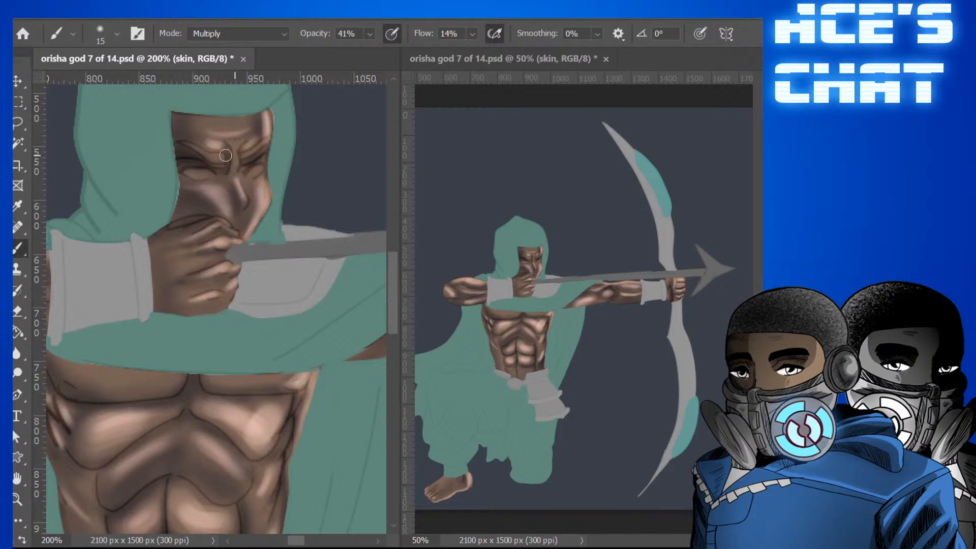
Darken the nose bridge and the far eye socket with small Multiply strokes, finishing at 15 px.
key(bracketright)
key(bracketright)
key(bracketleft)
key(bracketleft)
key(bracketleft)
key(bracketright)
key(bracketright)
key(bracketleft)
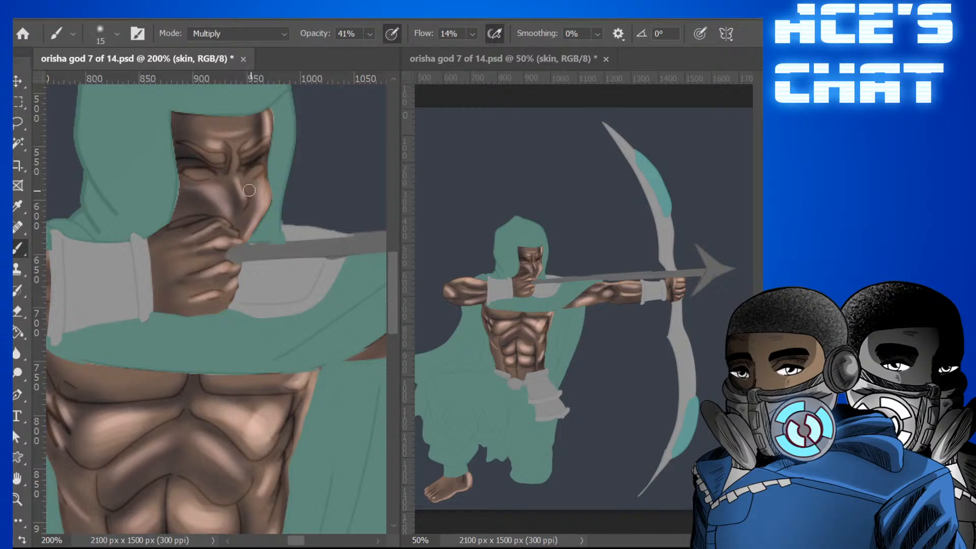
Raise the brush opacity to 52% and shade beside the nose and the near cheek with 20 and 15 px Multiply strokes.
key(bracketright)
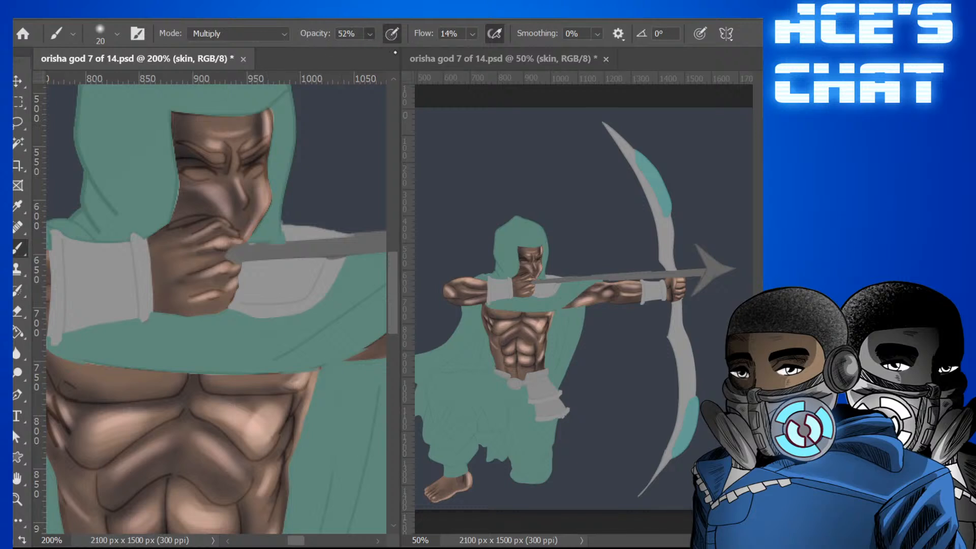
key(bracketleft)
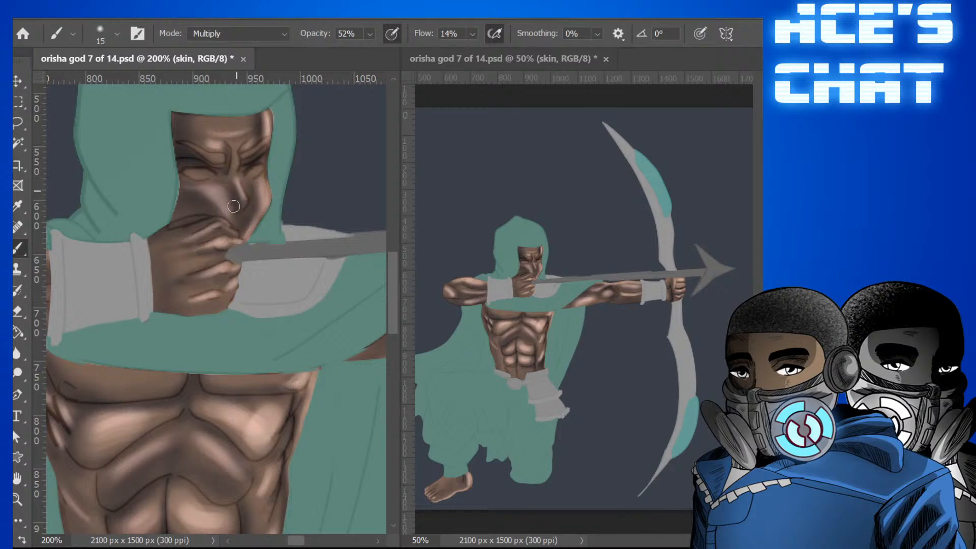
key(bracketright)
key(bracketright)
key(p)
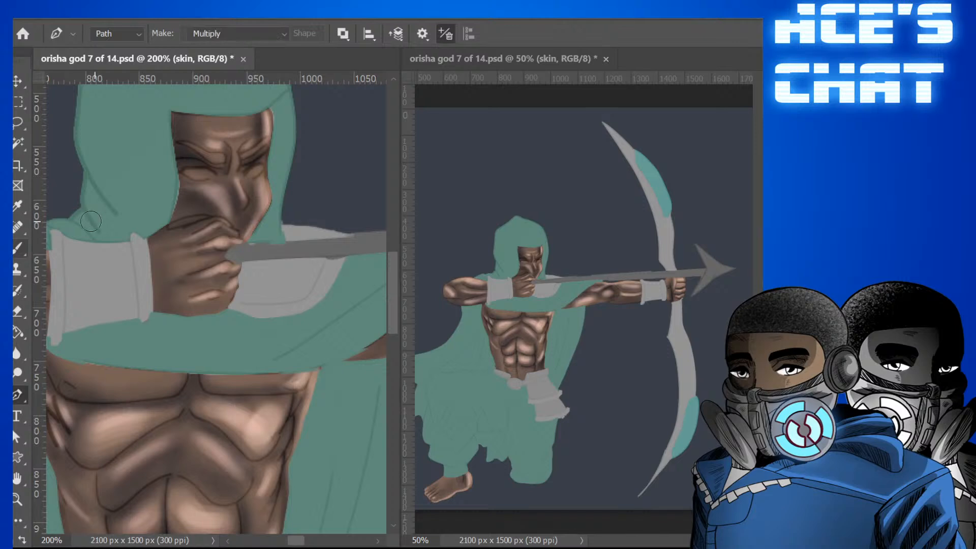
key(b)
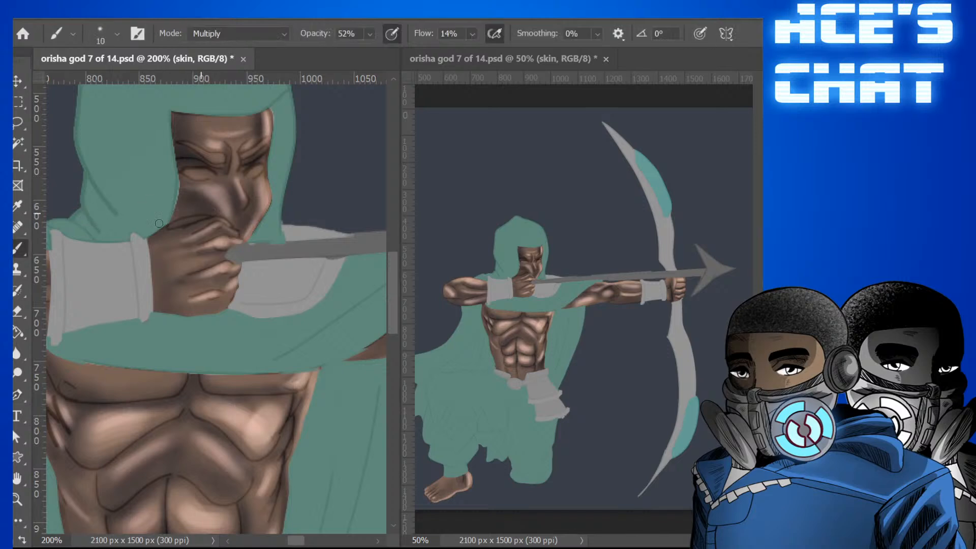
Shade the near cheek at 25 px and the far cheek's edge at 9 px, then darken beneath the nose.
key(bracketright)
key(bracketright)
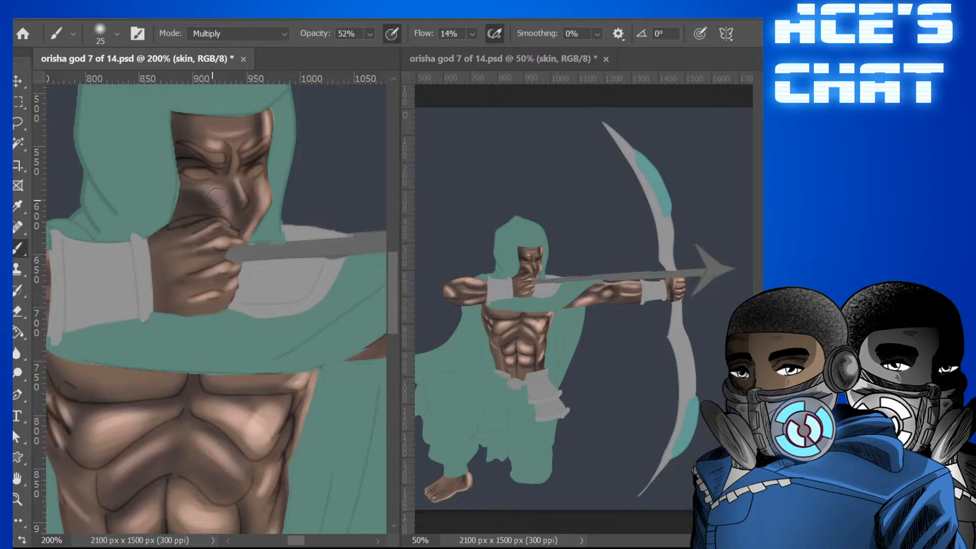
key(bracketleft)
key(bracketleft)
key(bracketleft)
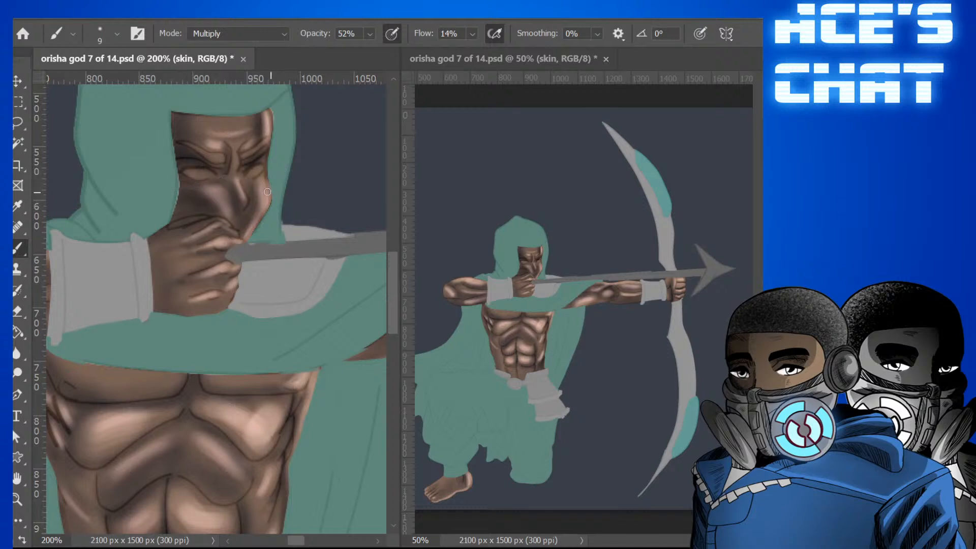
key(bracketright)
key(bracketright)
drag(254, 208, 245, 211)
Darken the gaps between the fingers of the hand drawing the arrow with 8 px Multiply strokes.
key(bracketright)
key(bracketleft)
key(bracketleft)
key(bracketleft)
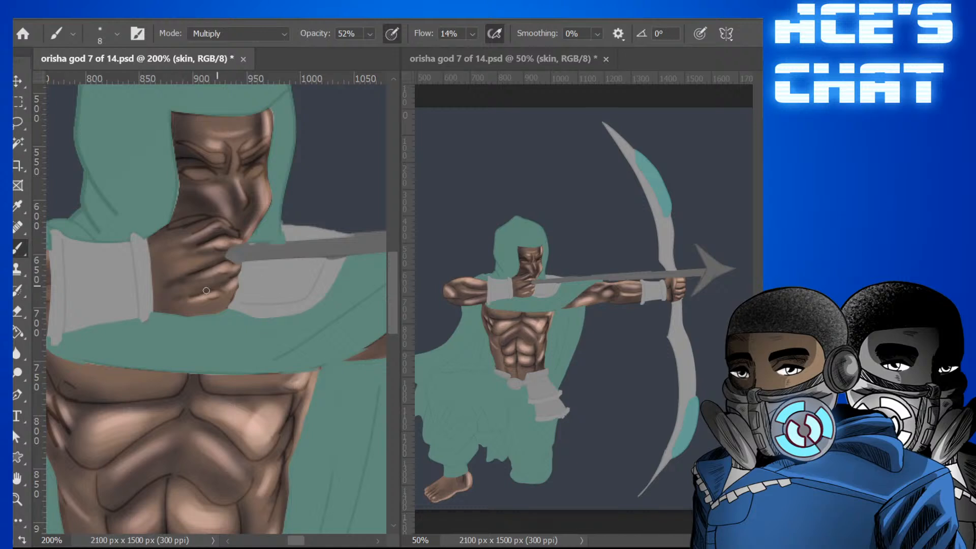
Shade the back of the arrow-drawing hand near the wristband at 25 px and its lowest finger at 10 px.
key(bracketright)
key(bracketright)
key(bracketright)
key(bracketright)
key(bracketright)
drag(161, 314, 167, 292)
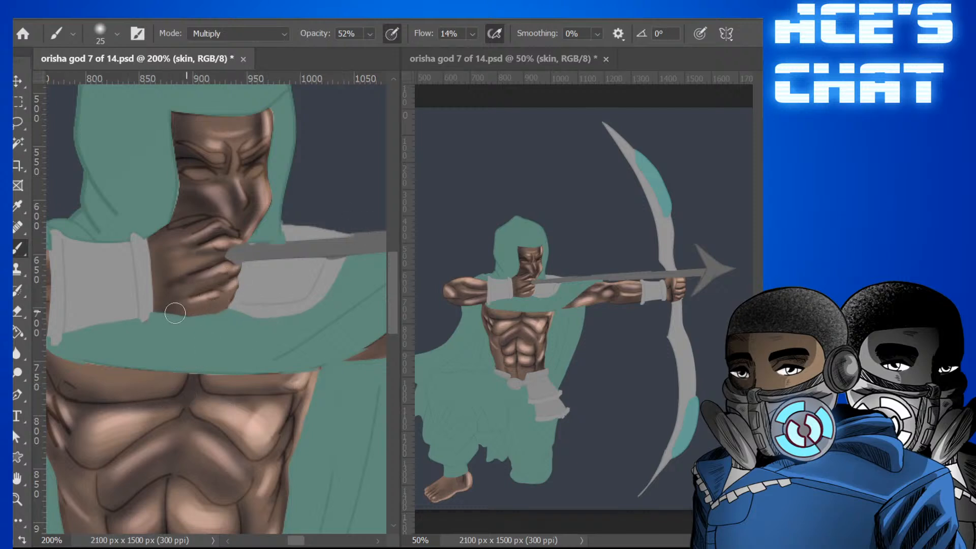
key(bracketleft)
key(bracketleft)
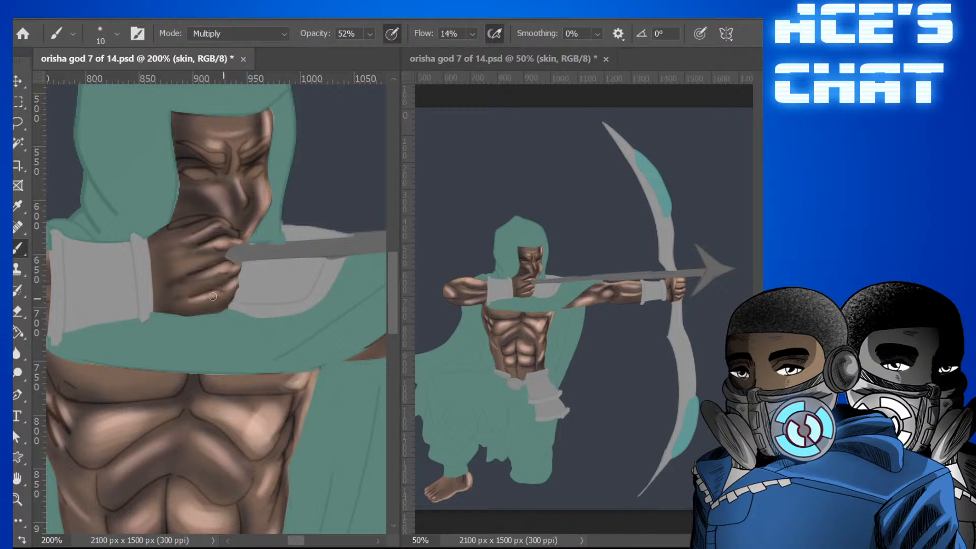
Shade the upper edge of the bent drawing arm near the elbow with Multiply strokes, starting at 25 px and enlarging the brush to 45 px.
scroll(216, 305, left, 5)
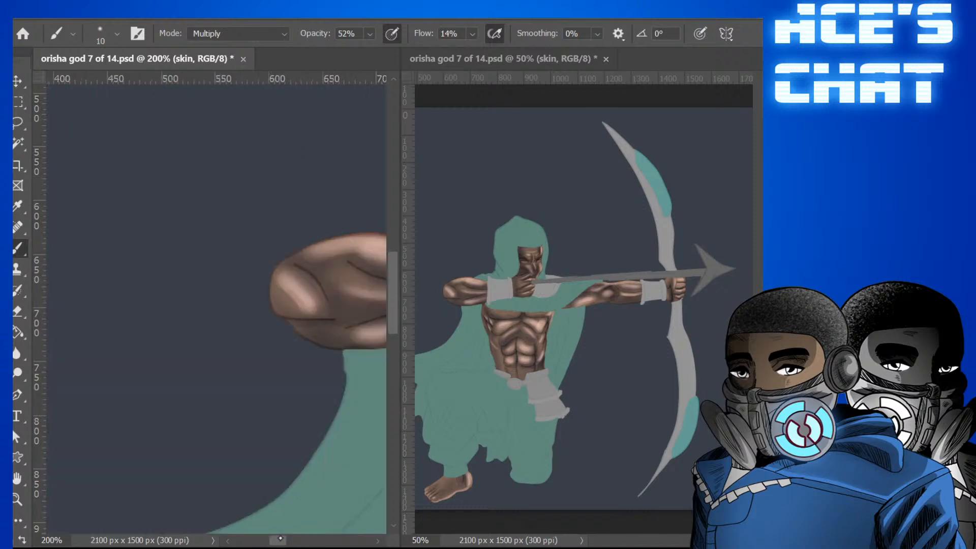
key(bracketright)
key(bracketright)
key(bracketright)
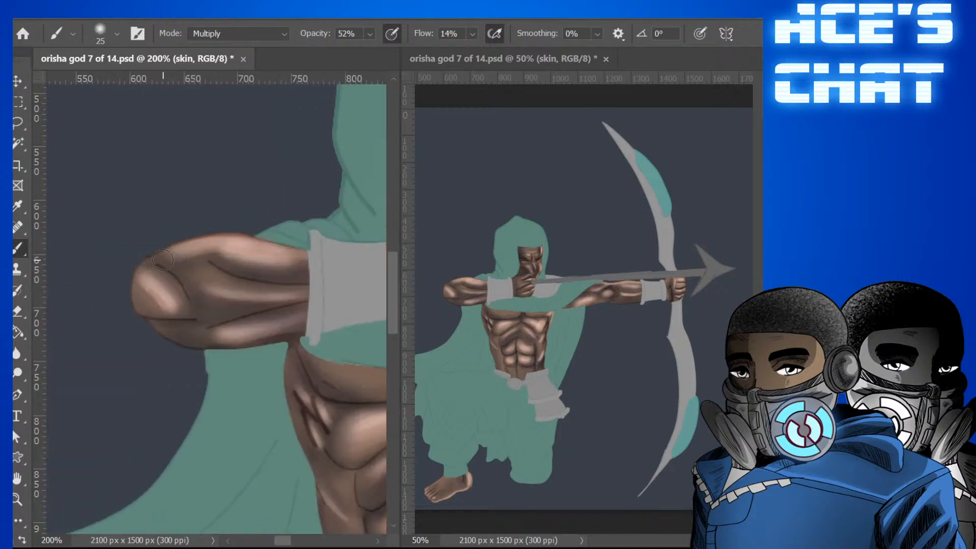
mouse_move(168, 254)
mouse_down()
mouse_move(223, 250)
mouse_move(186, 259)
mouse_move(268, 274)
mouse_move(247, 263)
mouse_move(283, 271)
mouse_move(301, 263)
mouse_move(232, 256)
mouse_move(306, 263)
mouse_move(287, 268)
mouse_move(326, 261)
mouse_move(259, 257)
mouse_move(299, 263)
mouse_move(283, 269)
mouse_move(255, 259)
mouse_move(298, 271)
mouse_move(223, 256)
mouse_up()
key(bracketright)
key(bracketright)
key(bracketright)
key(bracketright)
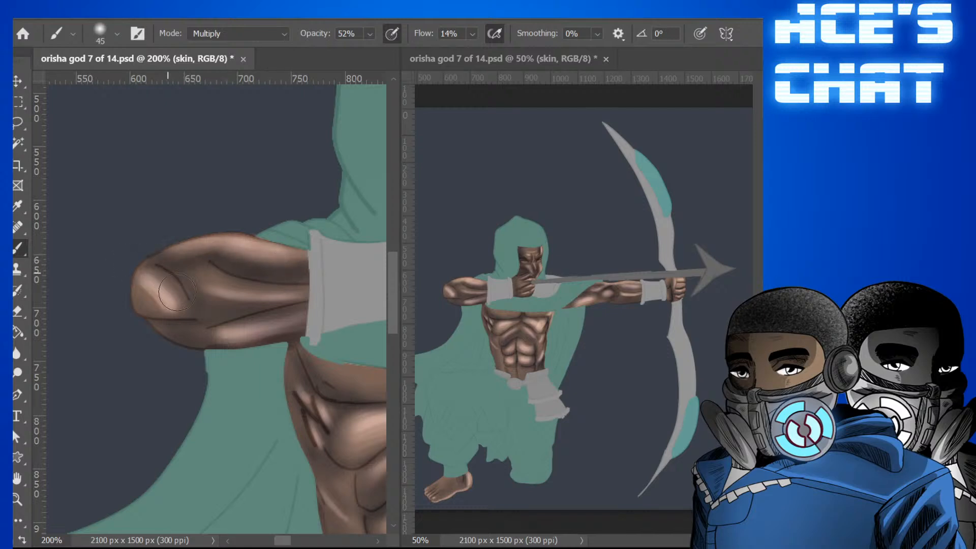
Darken the muscle creases of the bent forearm with 20 px and 8 px strokes, raising the flow to 37%.
key(bracketleft)
key(bracketleft)
key(bracketleft)
key(bracketleft)
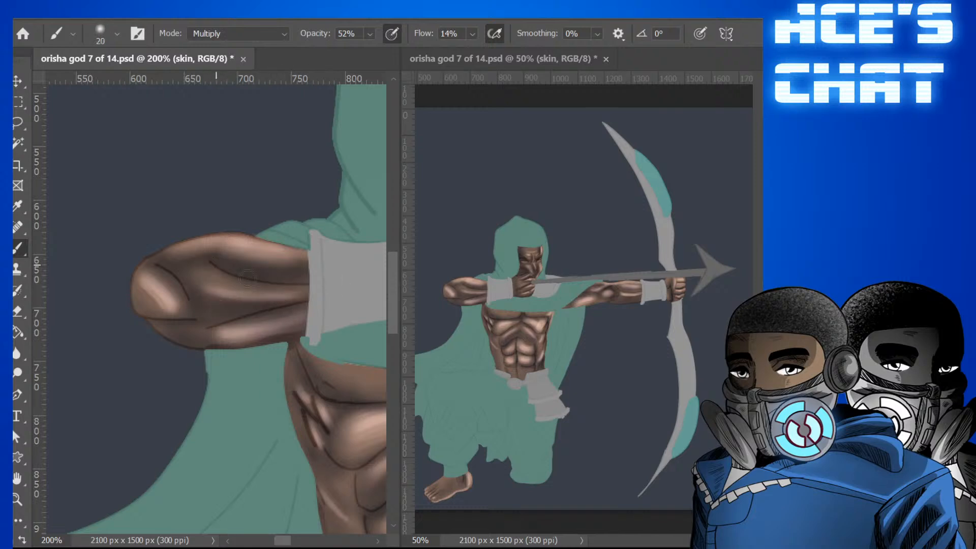
key(bracketleft)
key(bracketleft)
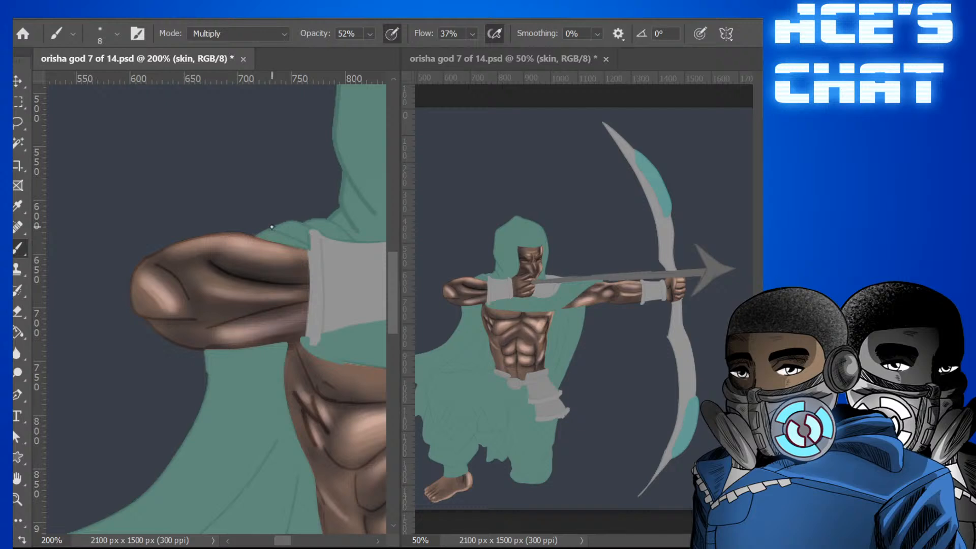
Darken the curved crease beside the elbow of the drawing arm with 9 and 10 px Multiply strokes.
key(bracketright)
key(bracketright)
key(bracketright)
mouse_move(156, 263)
mouse_down()
mouse_move(185, 282)
mouse_move(195, 310)
mouse_up()
key(bracketleft)
key(bracketleft)
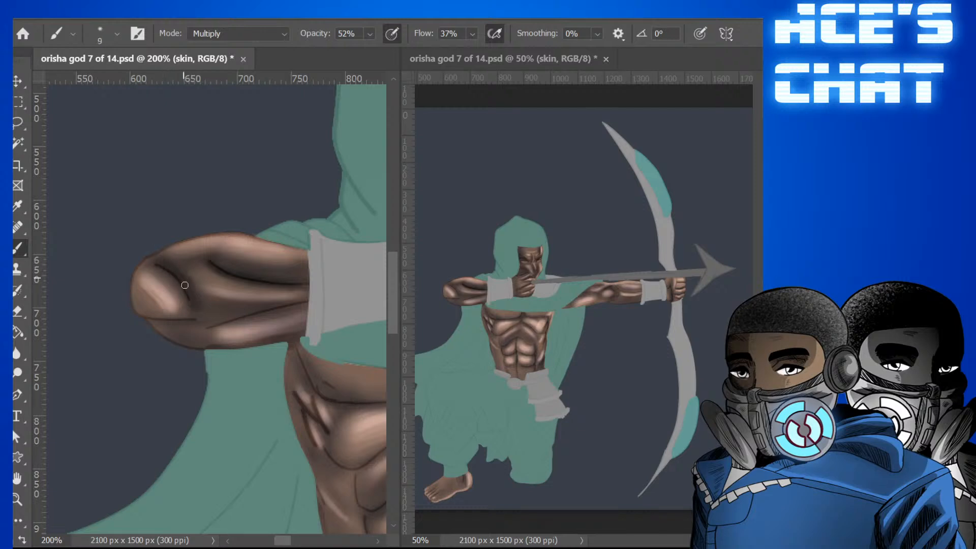
drag(159, 265, 191, 303)
click(488, 55)
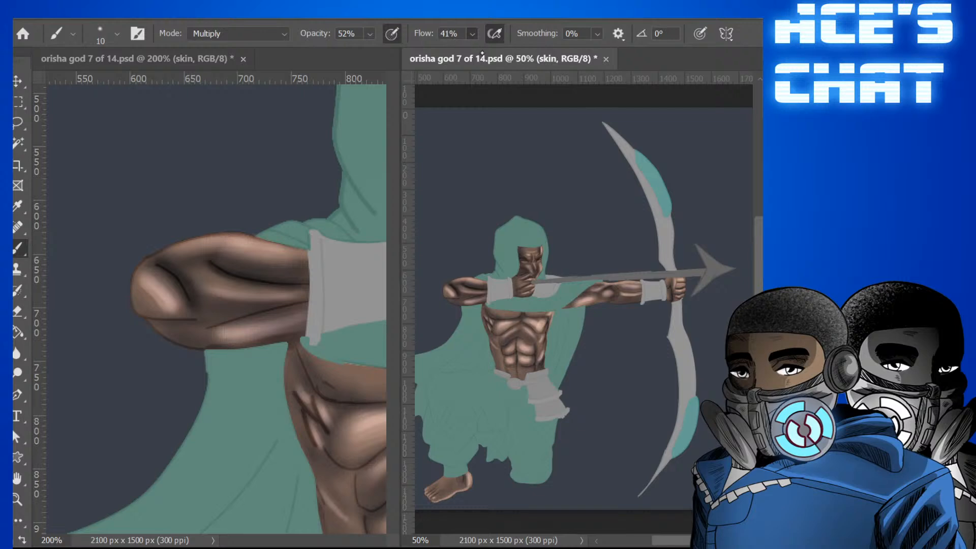
click(286, 62)
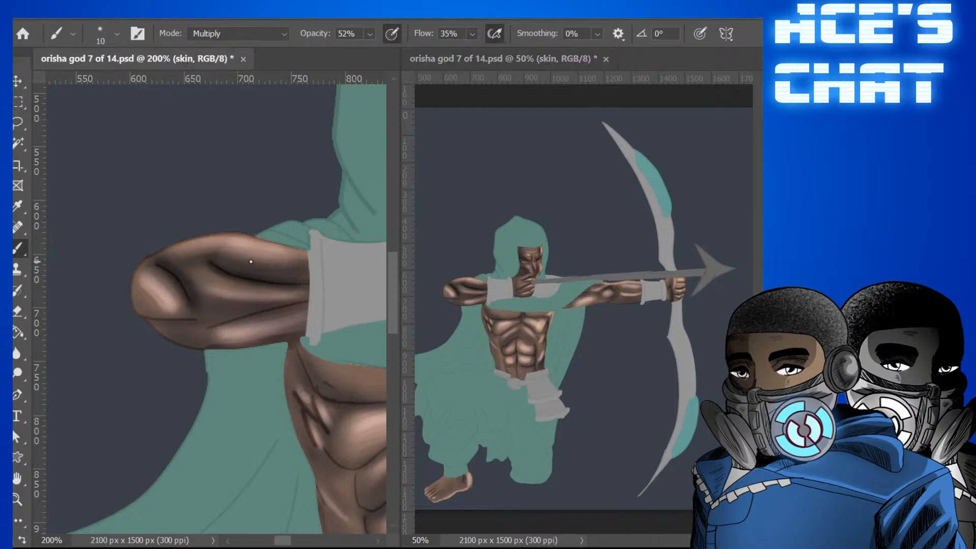
Deepen the bent forearm's lower crease at 10 px and 35% flow, then shade around the elbow with 15 to 35 px strokes.
drag(206, 329, 290, 303)
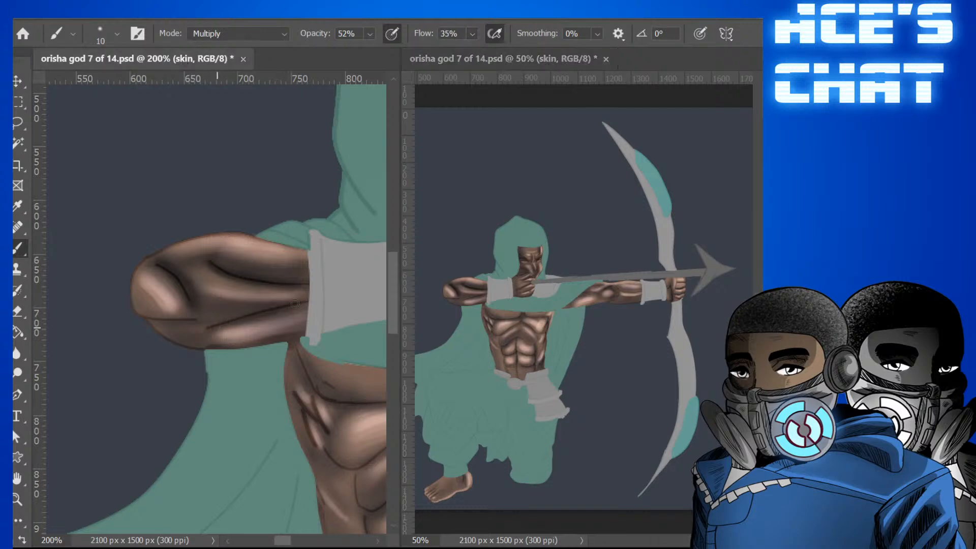
key(bracketleft)
drag(146, 264, 158, 257)
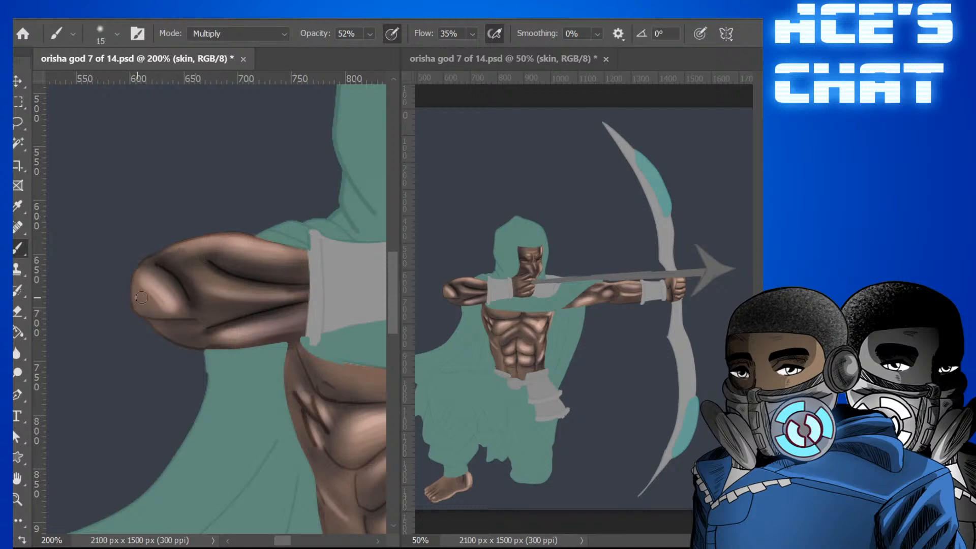
key(bracketright)
key(bracketright)
key(bracketright)
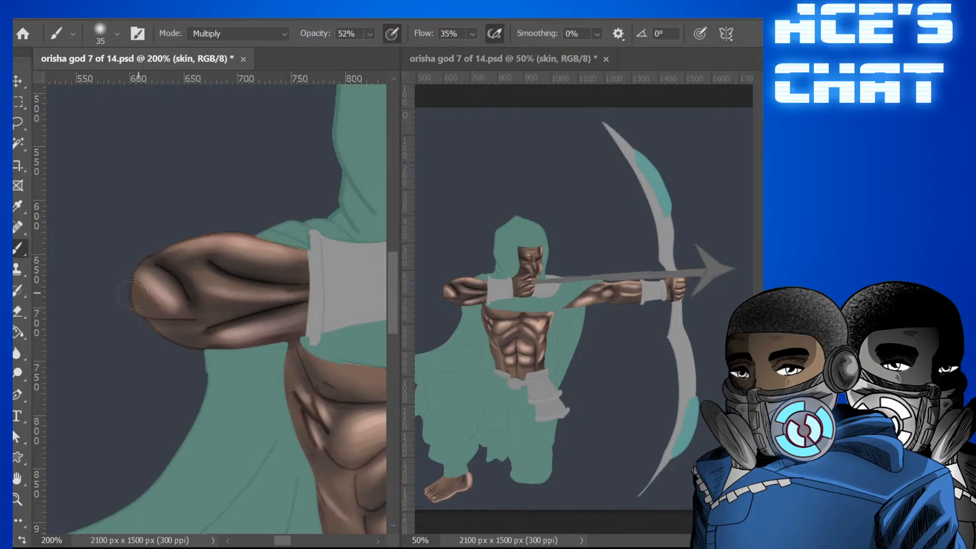
key(bracketright)
drag(132, 294, 179, 311)
Refine the bent forearm's creases at 9 px and soften the elbow highlight with 25 px Multiply shading.
key(bracketleft)
key(bracketleft)
key(bracketleft)
key(bracketleft)
key(bracketleft)
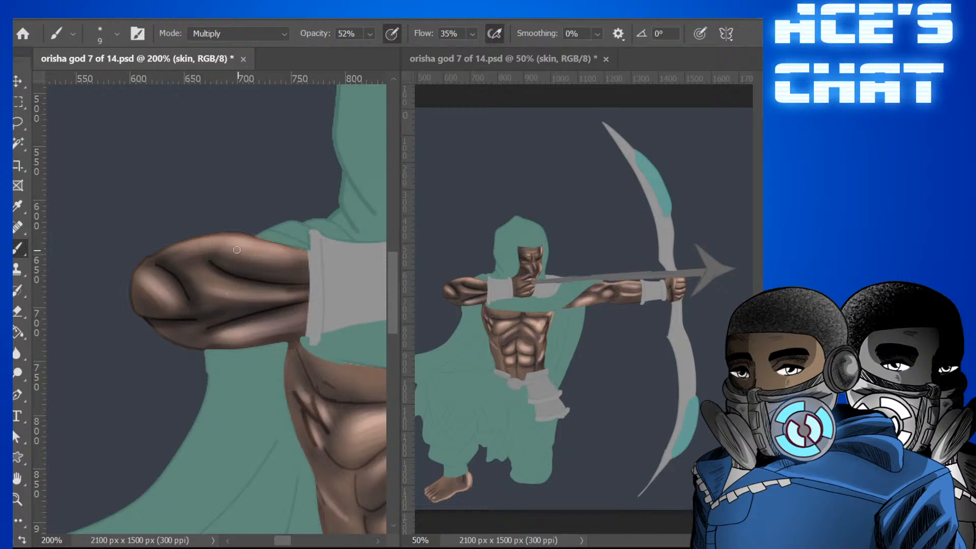
key(bracketright)
key(bracketright)
key(bracketright)
key(bracketright)
mouse_move(124, 276)
mouse_down()
mouse_move(175, 294)
mouse_move(155, 274)
mouse_move(184, 309)
mouse_move(177, 292)
mouse_move(166, 312)
mouse_move(142, 290)
mouse_up()
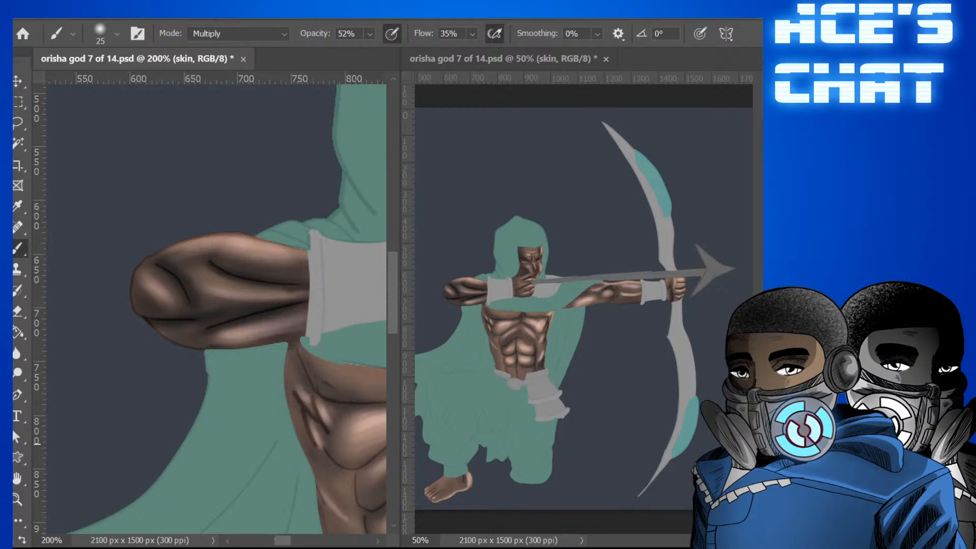
Shade the armpit and lower edge of the drawing-side pectoral with 25 px and 15 px Multiply strokes.
scroll(298, 533, right, 5)
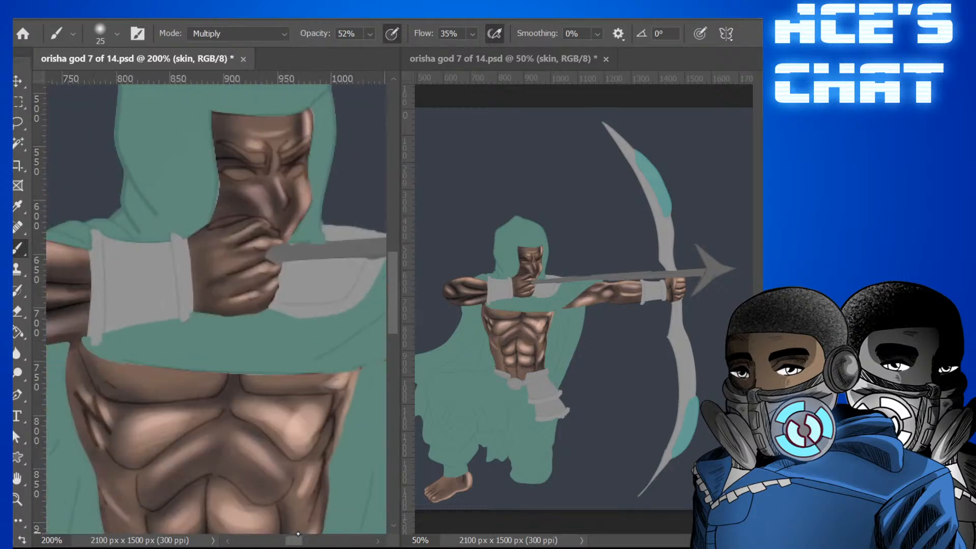
scroll(299, 533, right, 1)
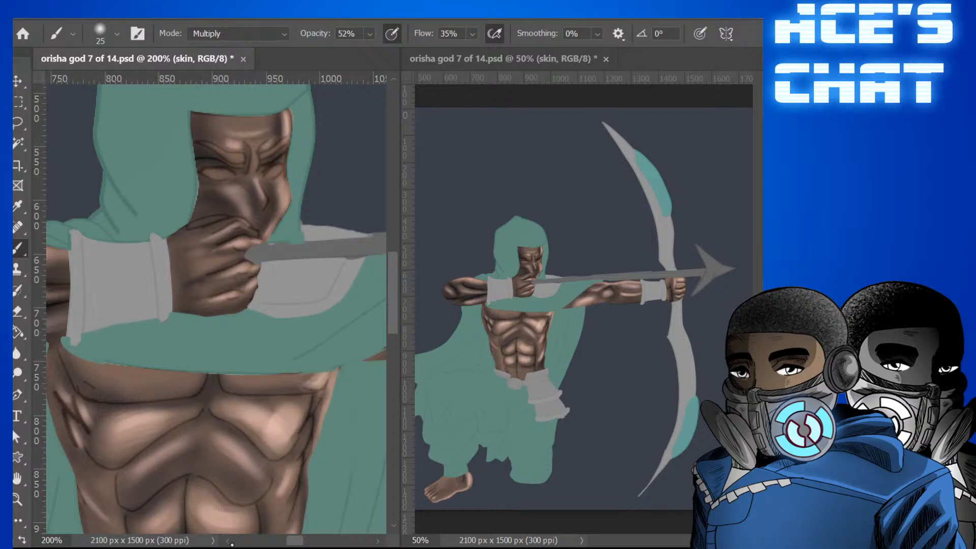
scroll(232, 543, left, 1)
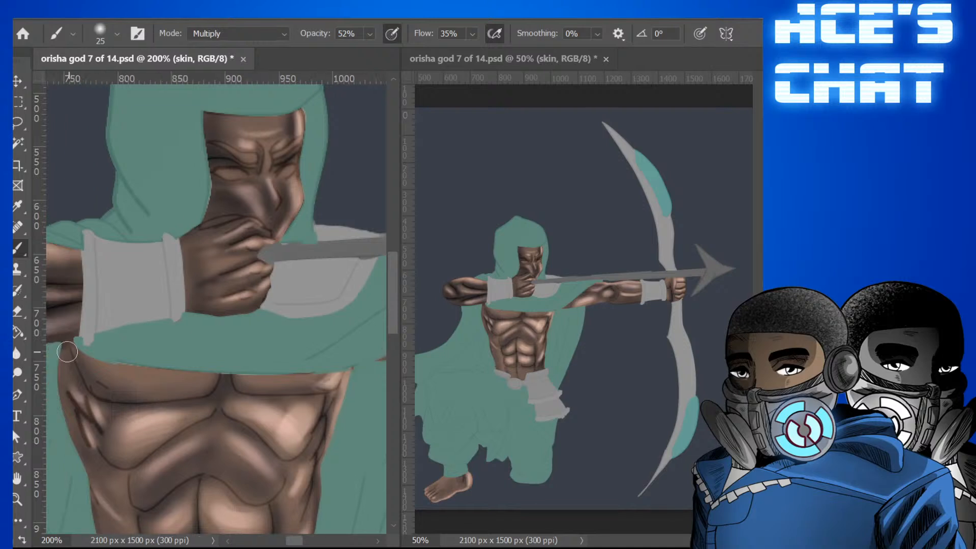
mouse_move(72, 350)
mouse_down()
mouse_move(101, 401)
mouse_move(168, 401)
mouse_up()
key(bracketleft)
key(bracketleft)
key(bracketleft)
key(bracketleft)
key(bracketright)
key(bracketright)
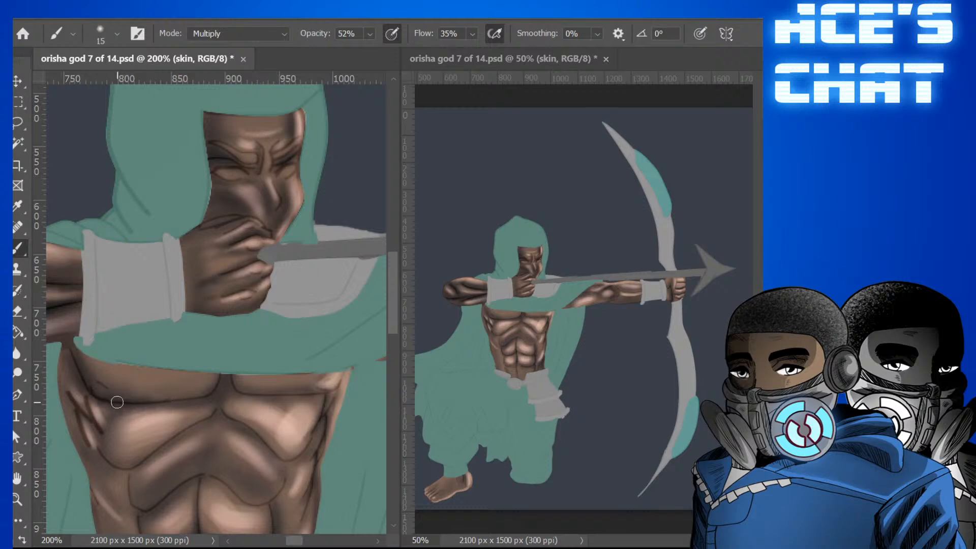
Shade the drawing-side pectoral at 30 px, then the sternum and bow-side pectoral's lower edge at 25 and 10 px.
key(bracketright)
key(bracketright)
key(bracketright)
key(bracketright)
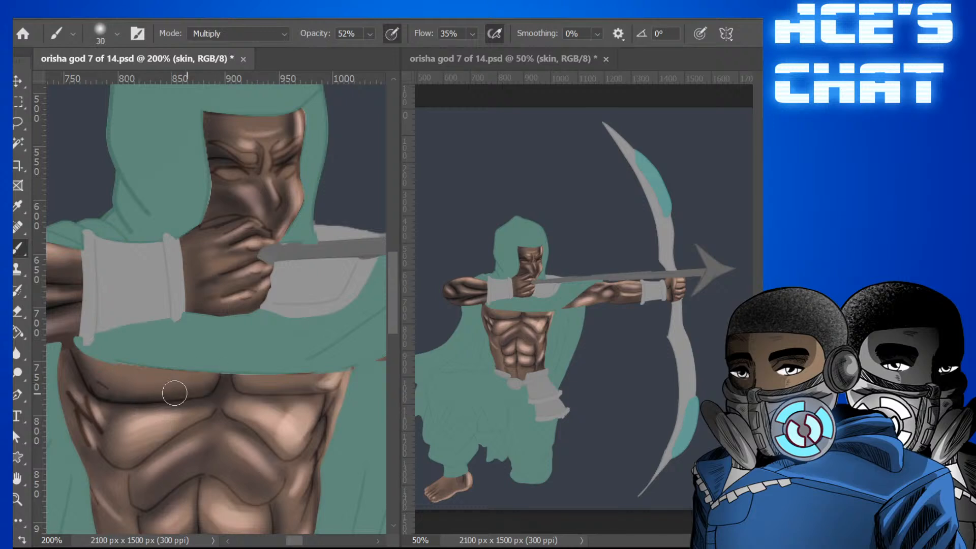
key(bracketleft)
key(bracketleft)
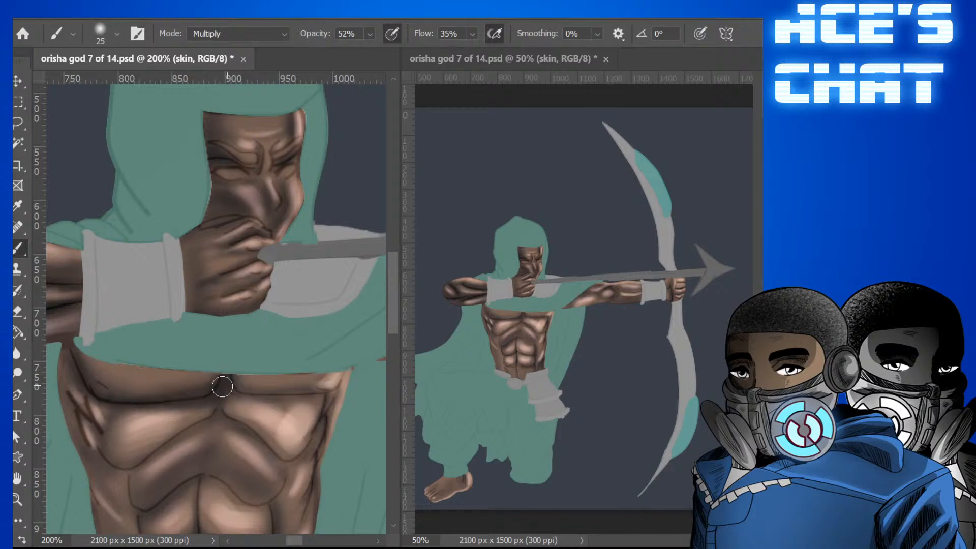
mouse_move(248, 388)
mouse_down()
mouse_move(295, 388)
mouse_move(291, 396)
mouse_move(284, 388)
mouse_move(312, 369)
mouse_move(311, 386)
mouse_move(324, 390)
mouse_move(340, 369)
mouse_move(312, 407)
mouse_up()
key(bracketleft)
key(bracketleft)
key(bracketleft)
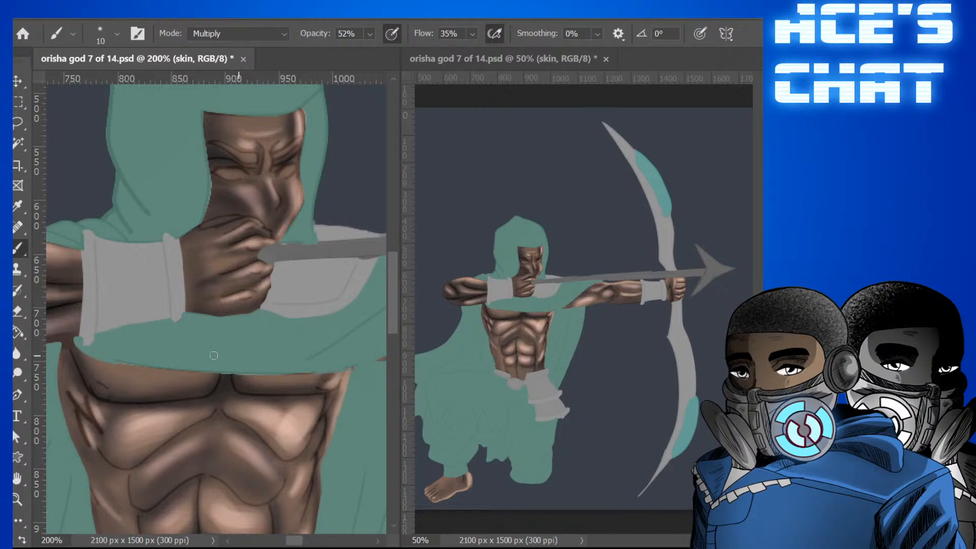
Darken the gaps between the side muscles below the drawing-side armpit with 10 px Multiply strokes.
key(bracketright)
key(bracketleft)
drag(86, 399, 102, 432)
drag(73, 401, 84, 422)
mouse_move(66, 372)
mouse_down()
mouse_move(77, 399)
mouse_move(60, 358)
mouse_move(91, 452)
mouse_up()
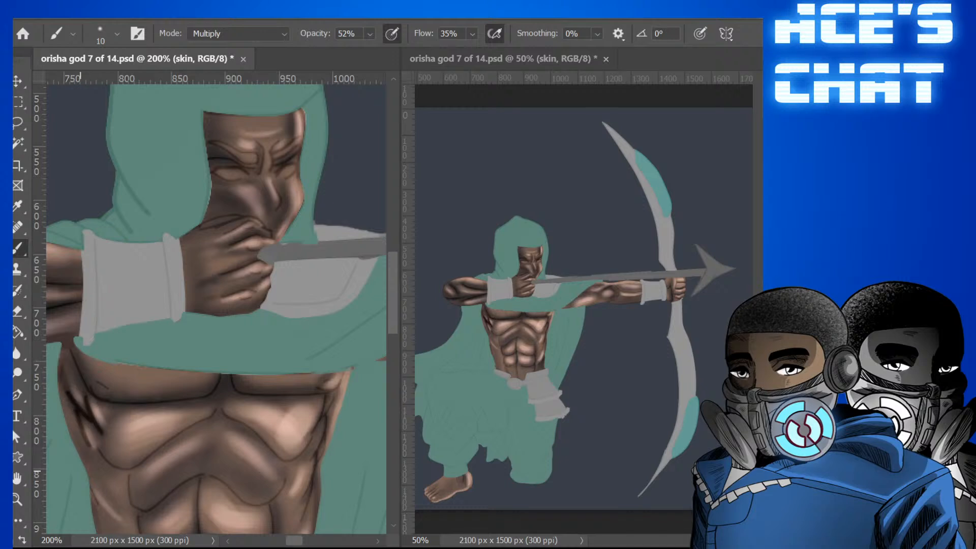
Deepen the shadows along the torso's drawing-side outer edge and ribs with 20 px Multiply strokes.
key(bracketright)
mouse_move(71, 351)
mouse_down()
mouse_move(68, 395)
mouse_move(62, 387)
mouse_move(77, 419)
mouse_up()
drag(58, 382, 73, 359)
mouse_move(90, 405)
mouse_down()
mouse_move(81, 418)
mouse_move(94, 442)
mouse_up()
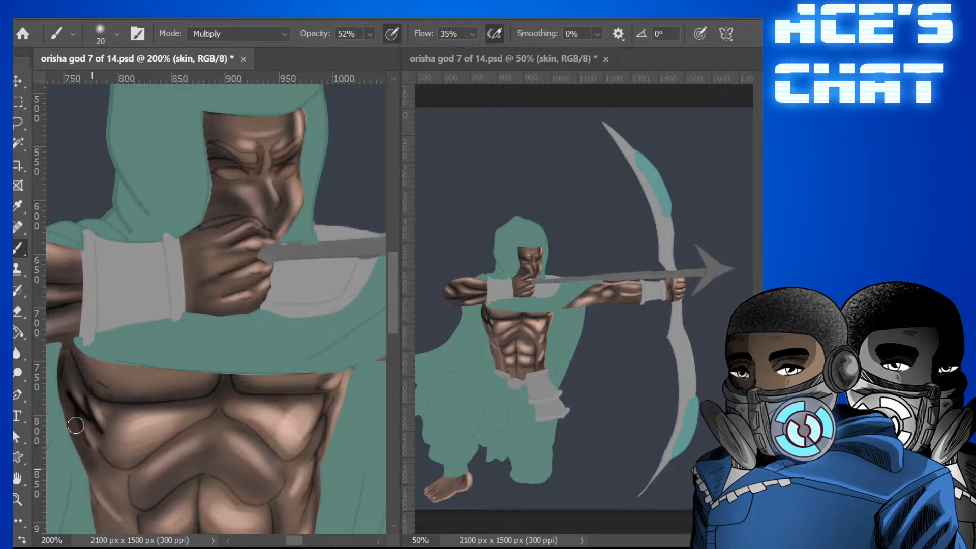
drag(93, 451, 105, 467)
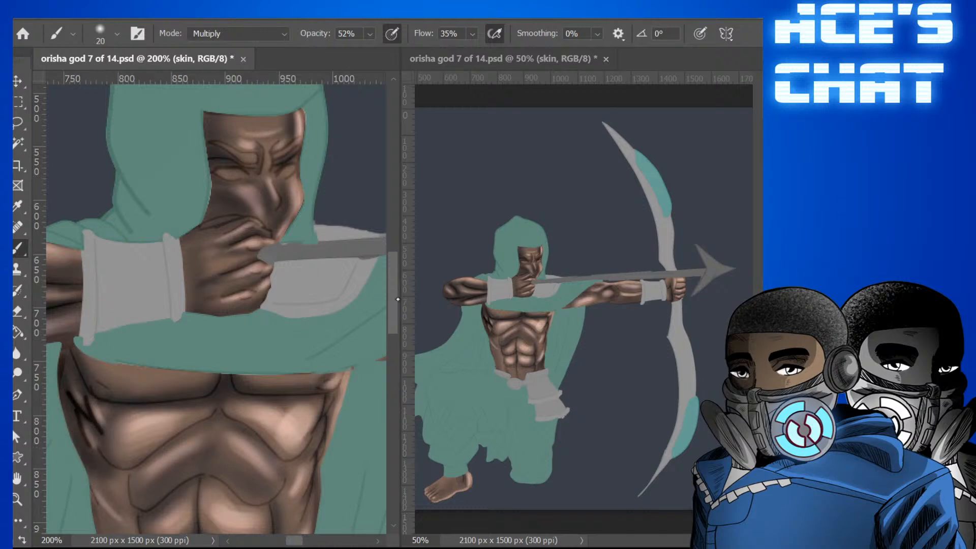
Shade the muscle beneath the drawing-side pectoral at 20 px, then enlarge the brush to 40 px for broader shading.
scroll(395, 300, down, 5)
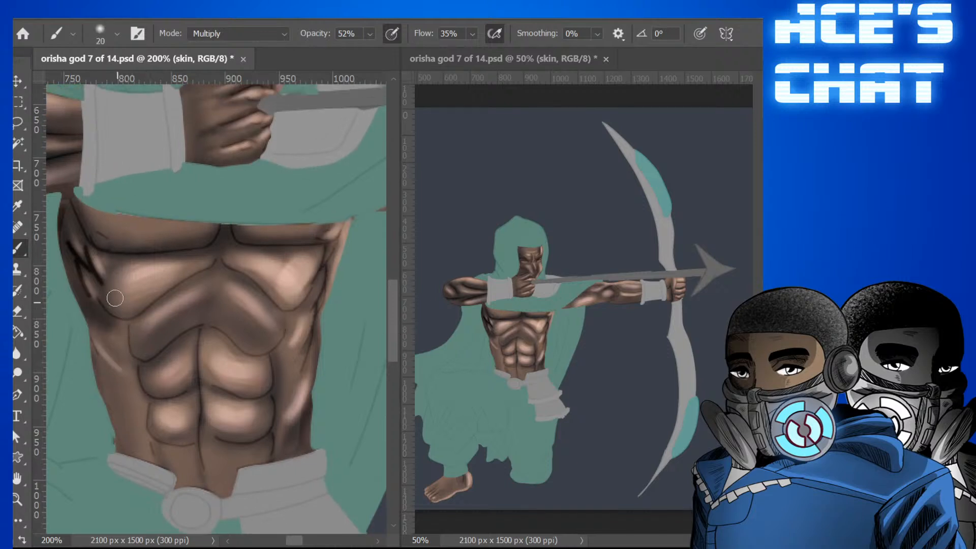
key(bracketleft)
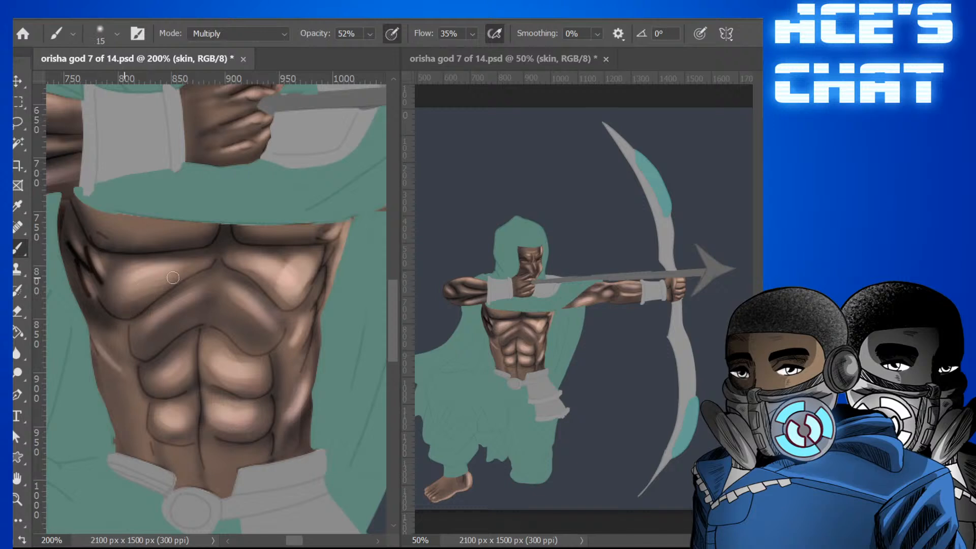
key(bracketright)
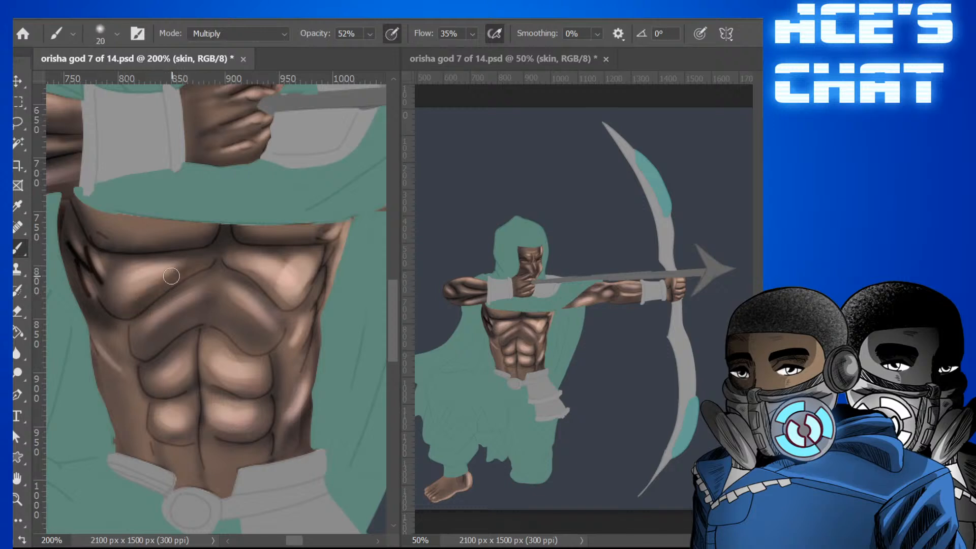
mouse_move(171, 276)
mouse_down()
mouse_move(123, 299)
mouse_move(122, 270)
mouse_move(140, 268)
mouse_up()
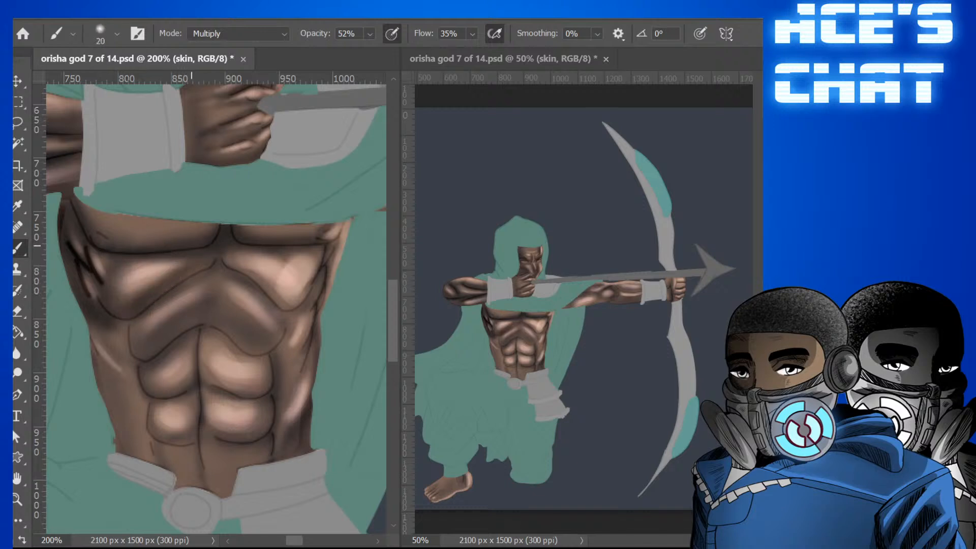
key(bracketright)
key(bracketright)
key(bracketright)
key(bracketright)
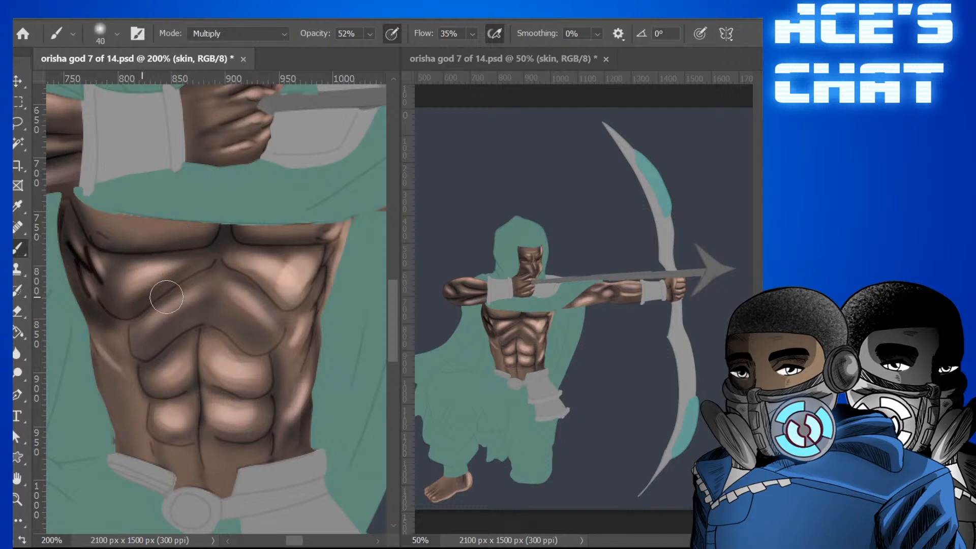
Darken the muscle contours meeting at the base of the sternum with 15 px and 10 px Multiply strokes.
key(bracketleft)
key(bracketleft)
key(bracketleft)
key(bracketleft)
key(bracketleft)
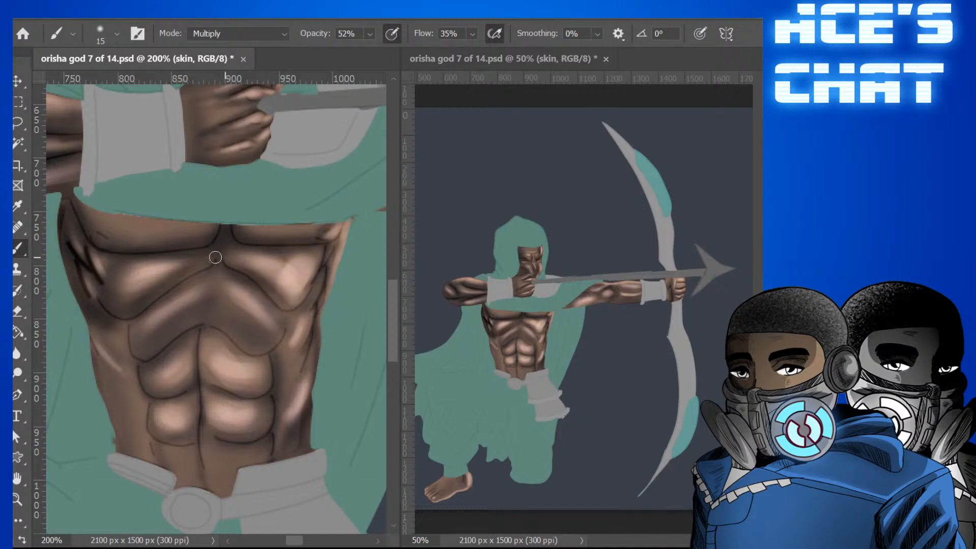
key(bracketleft)
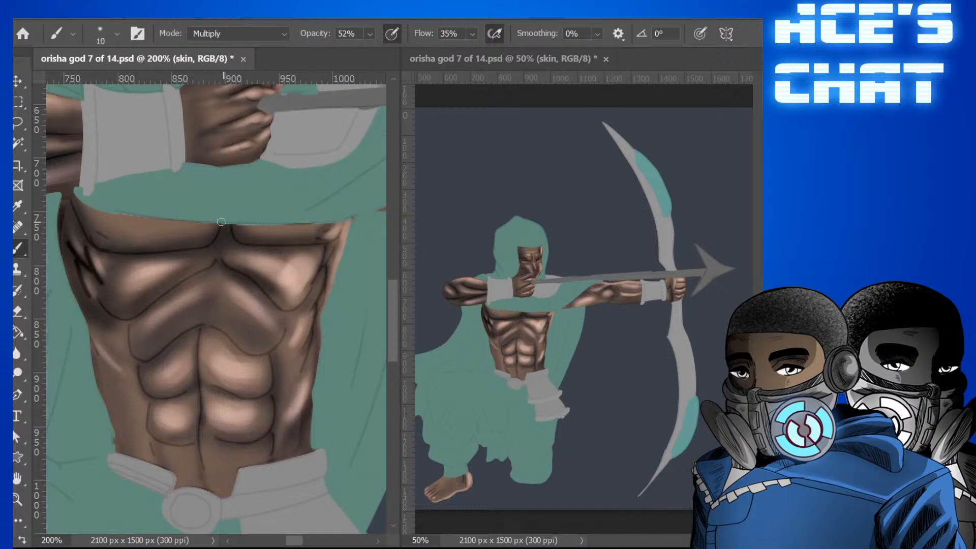
key(bracketleft)
key(bracketright)
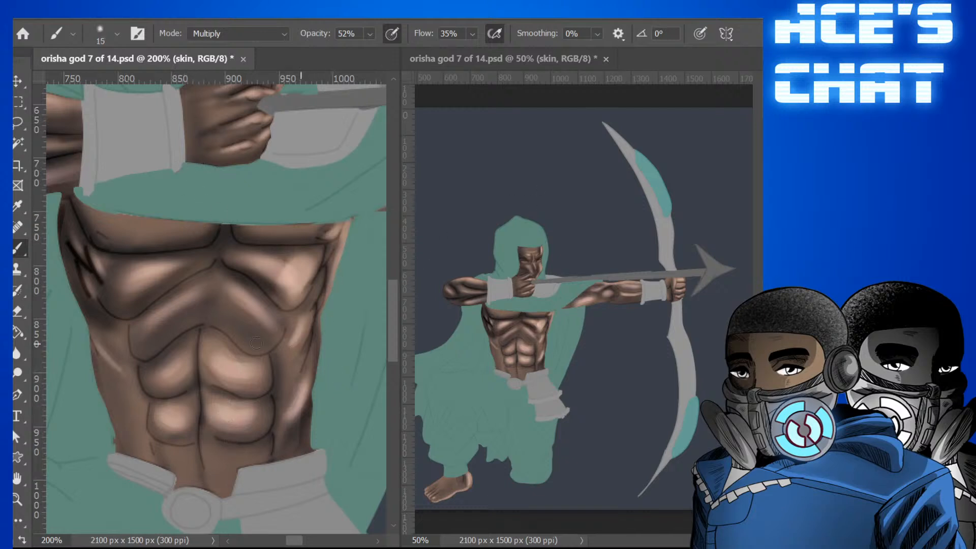
Darken the lower contour of the muscle beneath the bow-side pectoral with 9 px and 15 px strokes.
key(bracketright)
key(bracketleft)
key(bracketleft)
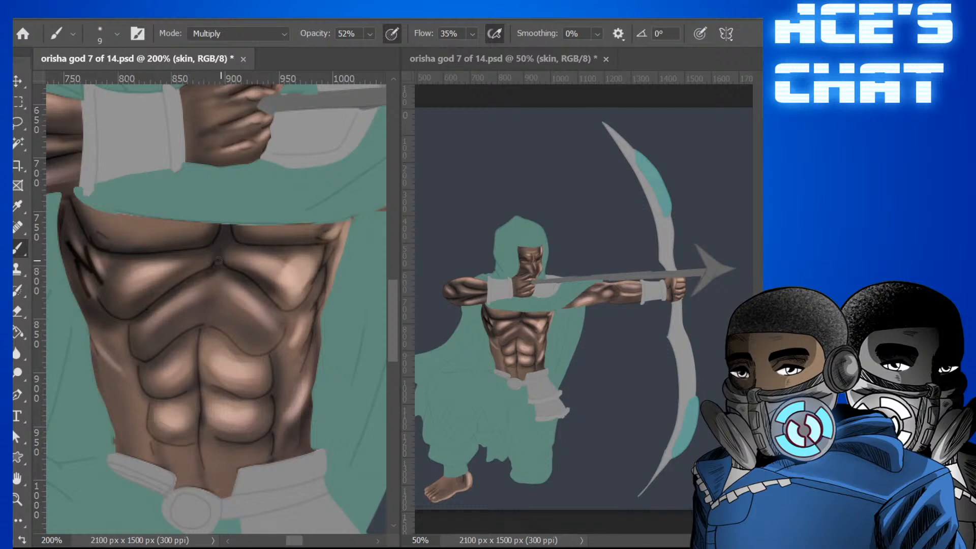
mouse_move(226, 273)
mouse_down()
mouse_move(217, 294)
mouse_move(206, 226)
mouse_move(247, 267)
mouse_move(244, 284)
mouse_move(225, 281)
mouse_move(269, 312)
mouse_move(226, 275)
mouse_move(282, 319)
mouse_move(260, 293)
mouse_move(283, 319)
mouse_move(309, 296)
mouse_up()
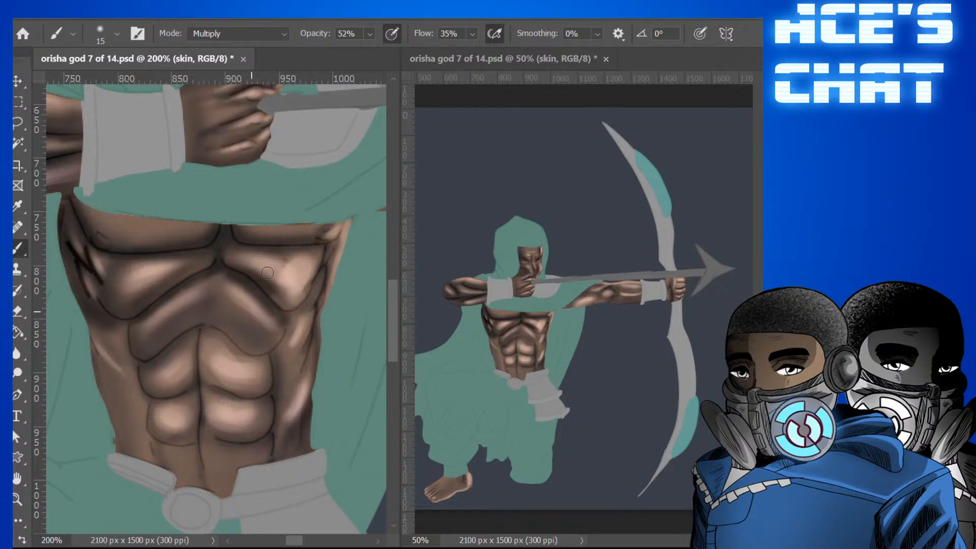
mouse_move(267, 273)
mouse_down()
mouse_move(288, 315)
mouse_move(304, 299)
mouse_move(297, 307)
mouse_up()
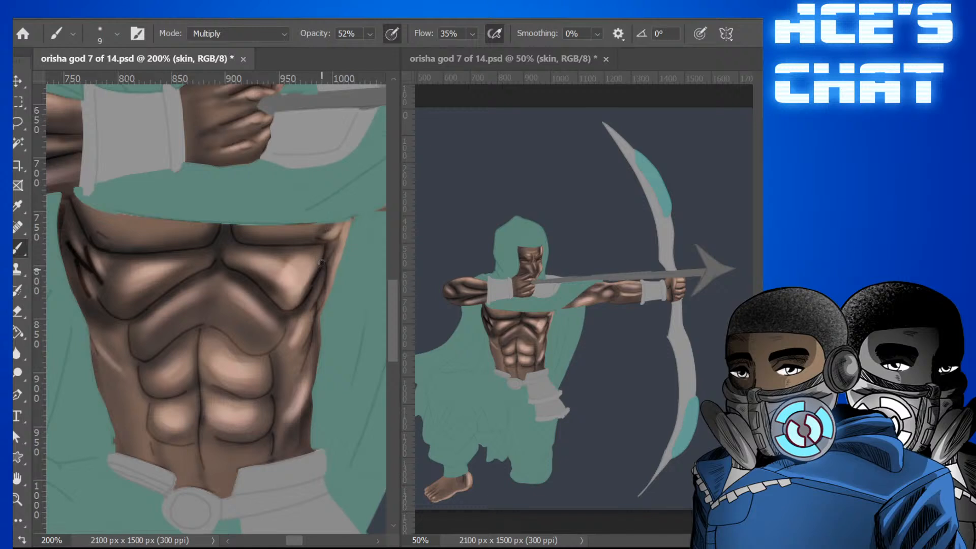
Darken the bow-side crease below the armpit at 9 px, then enlarge the brush to 25 px to shade beside it.
drag(322, 262, 362, 210)
key(bracketright)
key(bracketright)
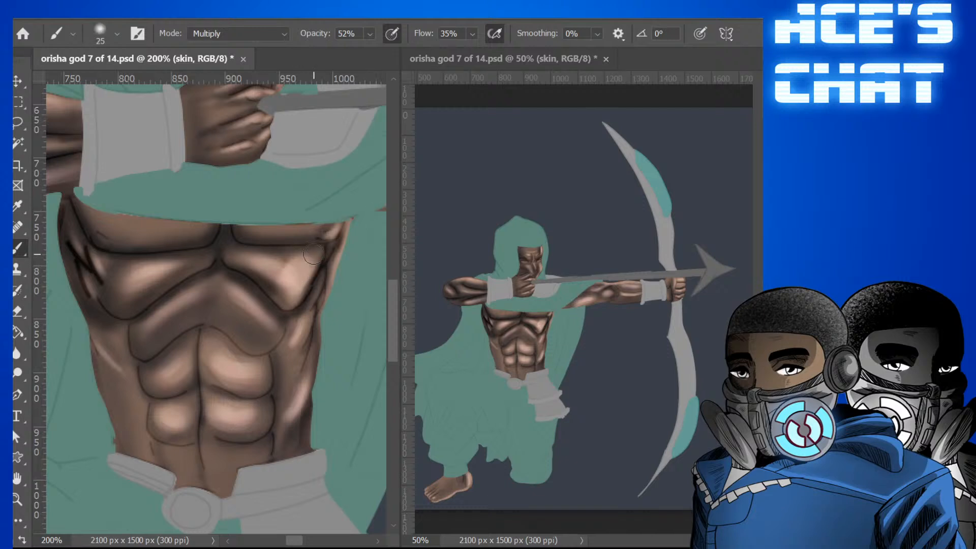
Deepen the Multiply shading around the highlight on the bow-side muscle beneath the pectoral, along its lower and inner areas.
key(bracketleft)
mouse_move(298, 302)
mouse_down()
mouse_move(316, 248)
mouse_move(288, 302)
mouse_move(225, 256)
mouse_move(303, 266)
mouse_move(291, 257)
mouse_move(311, 263)
mouse_move(284, 260)
mouse_move(316, 254)
mouse_move(295, 297)
mouse_move(256, 277)
mouse_move(280, 288)
mouse_move(260, 261)
mouse_up()
key(bracketright)
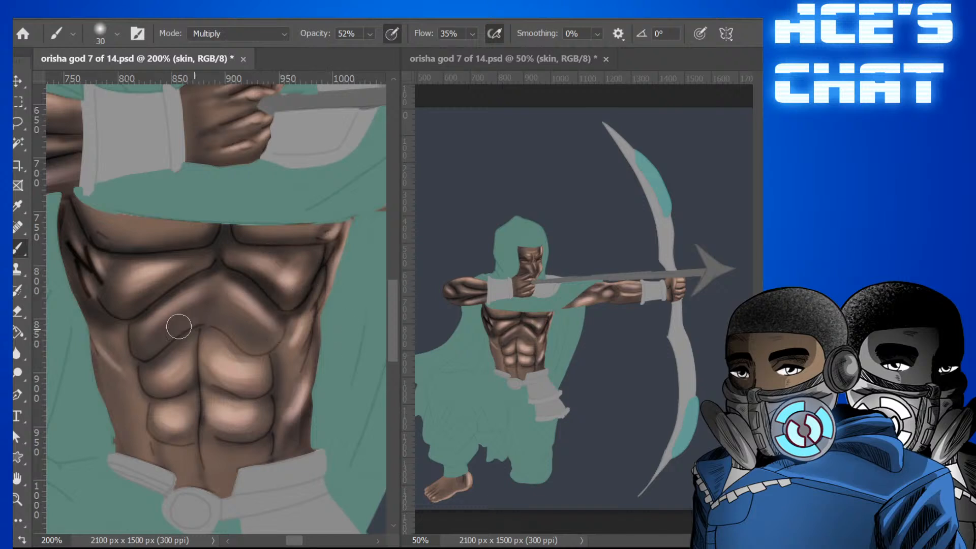
Shade the drawing-side half of the arched muscle below the sternum with Multiply strokes at 30 px and 20 px.
drag(169, 301, 137, 342)
key(bracketleft)
key(bracketleft)
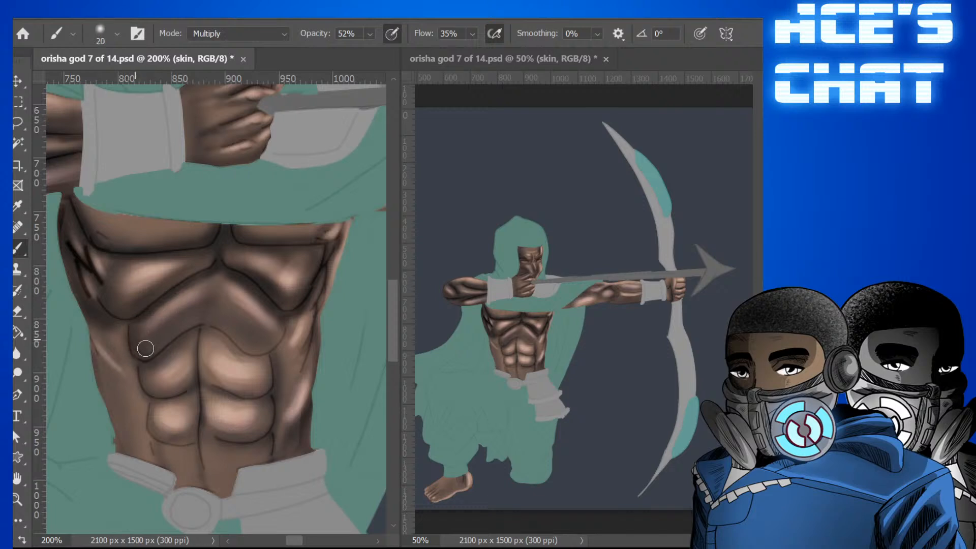
key(bracketright)
key(bracketright)
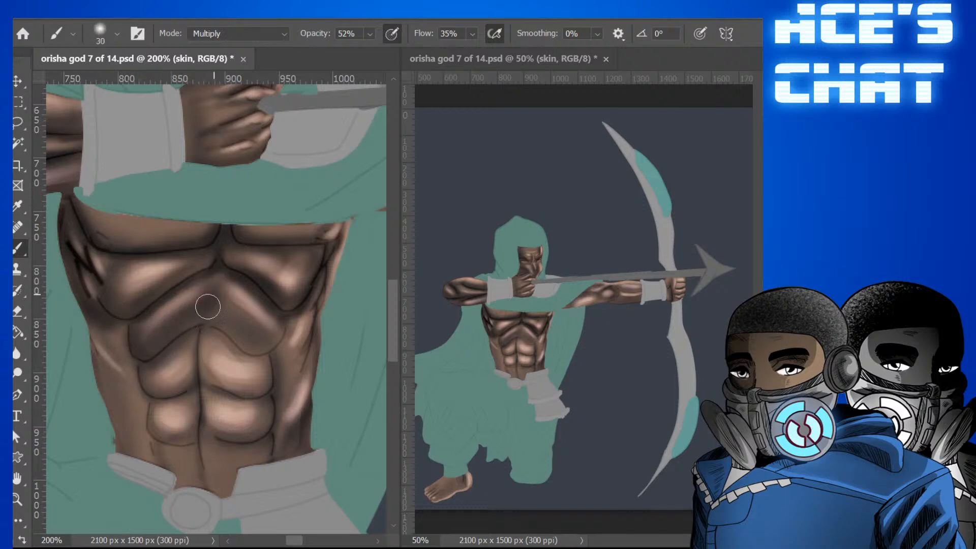
Darken the bow-side half of the arched muscle below the sternum with broad Multiply strokes, enlarging the brush to at least 45 px.
key(bracketright)
key(bracketright)
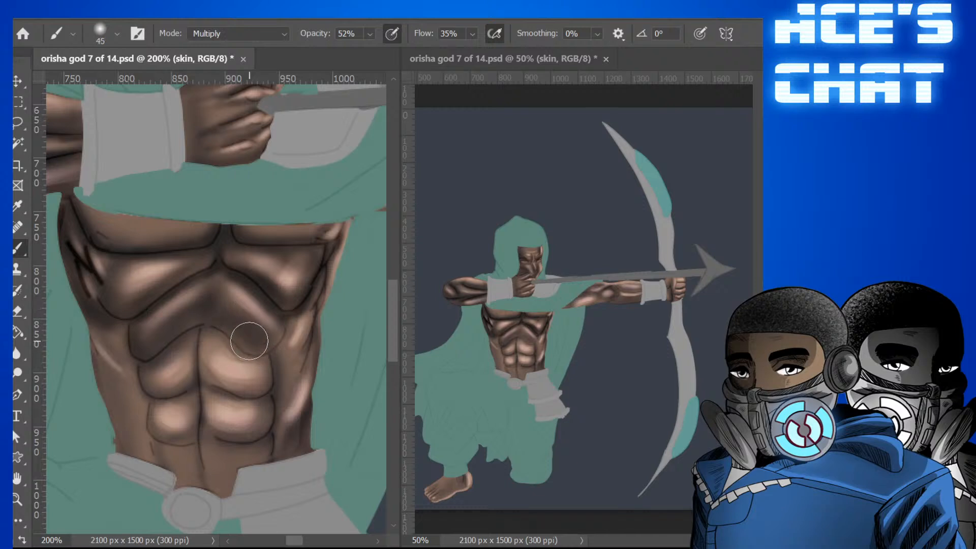
key(bracketright)
key(bracketright)
mouse_move(223, 309)
mouse_down()
mouse_move(257, 339)
mouse_move(246, 337)
mouse_move(286, 316)
mouse_move(273, 347)
mouse_up()
Shade the drawing-side upper abdominal and the top of the abdominal midline with the brush reduced to 35 px and 25 px.
key(bracketleft)
key(bracketleft)
key(bracketleft)
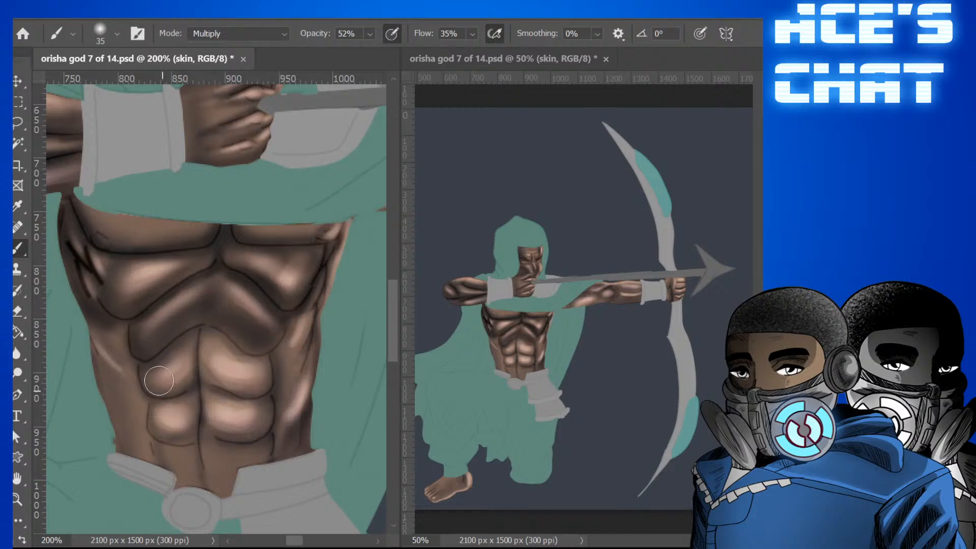
key(bracketleft)
key(bracketleft)
mouse_move(192, 338)
mouse_down()
mouse_move(140, 391)
mouse_move(149, 378)
mouse_move(173, 400)
mouse_move(209, 377)
mouse_move(193, 383)
mouse_move(209, 317)
mouse_move(205, 373)
mouse_up()
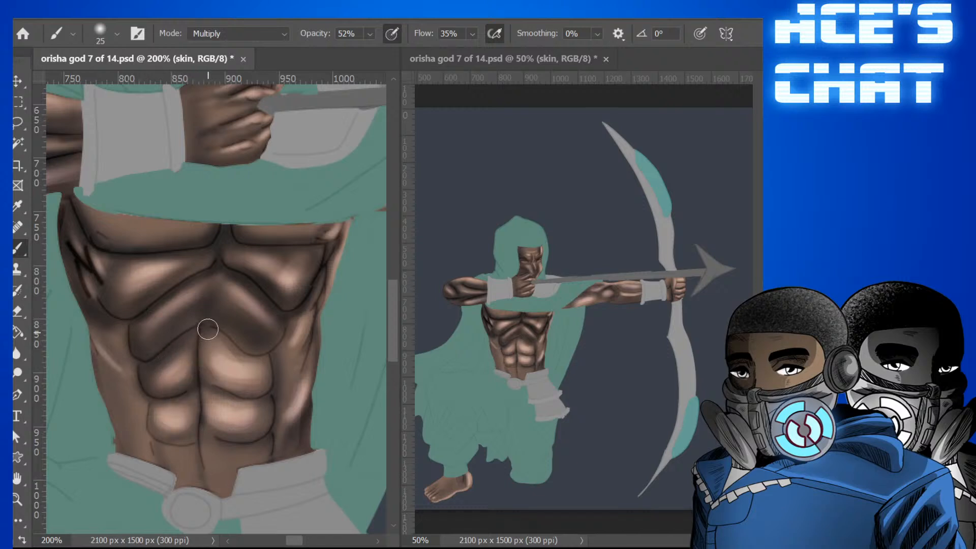
Darken the top inner corner of the bow-side upper abdominal at 25 px, then set the brush to 30 px.
mouse_move(207, 329)
mouse_down()
mouse_move(219, 377)
mouse_move(211, 372)
mouse_move(257, 387)
mouse_move(237, 392)
mouse_move(268, 373)
mouse_move(260, 389)
mouse_move(267, 355)
mouse_move(267, 368)
mouse_move(221, 342)
mouse_up()
key(bracketleft)
key(bracketleft)
key(bracketright)
key(bracketright)
key(bracketright)
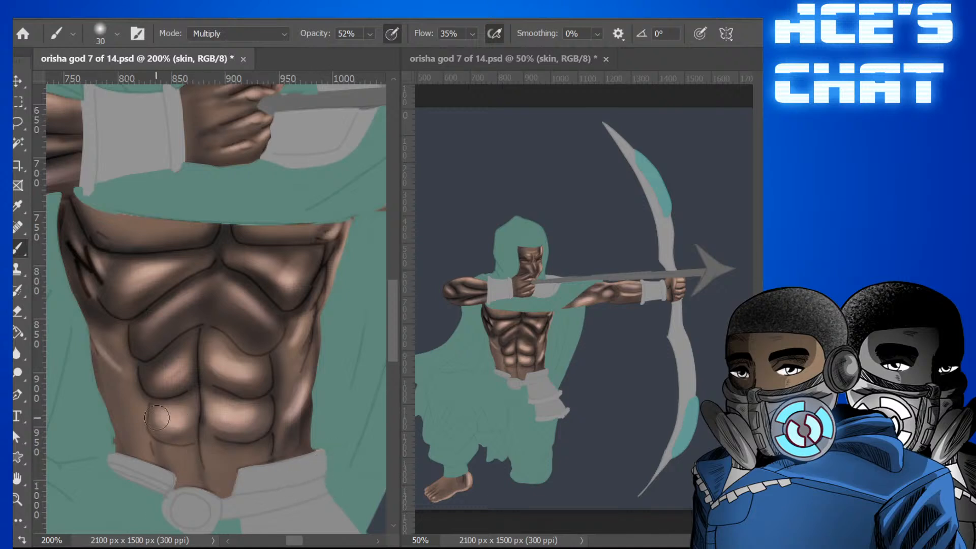
Shade the drawing-side flank down to the belt with 30 px Multiply strokes along the outer edge of the waist.
key(bracketleft)
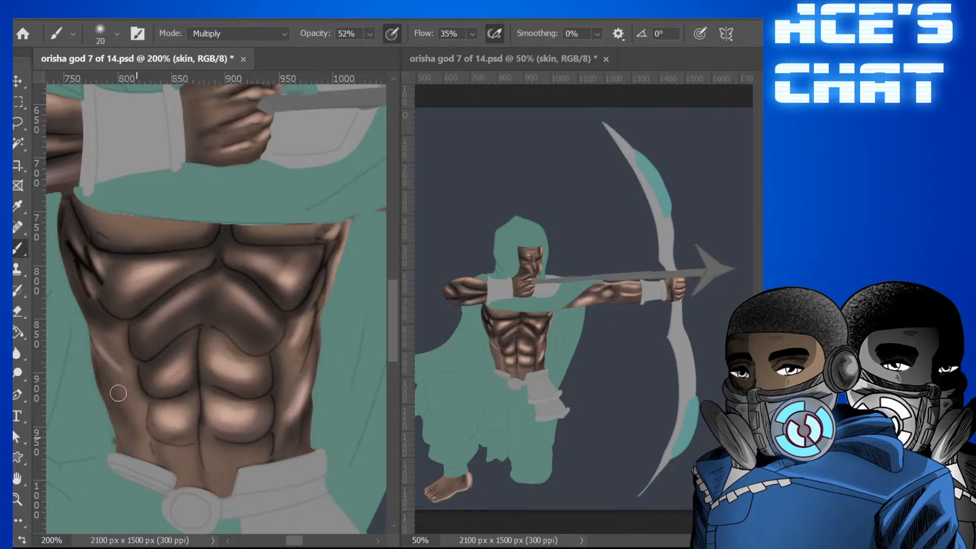
key(bracketright)
key(bracketright)
drag(119, 379, 125, 467)
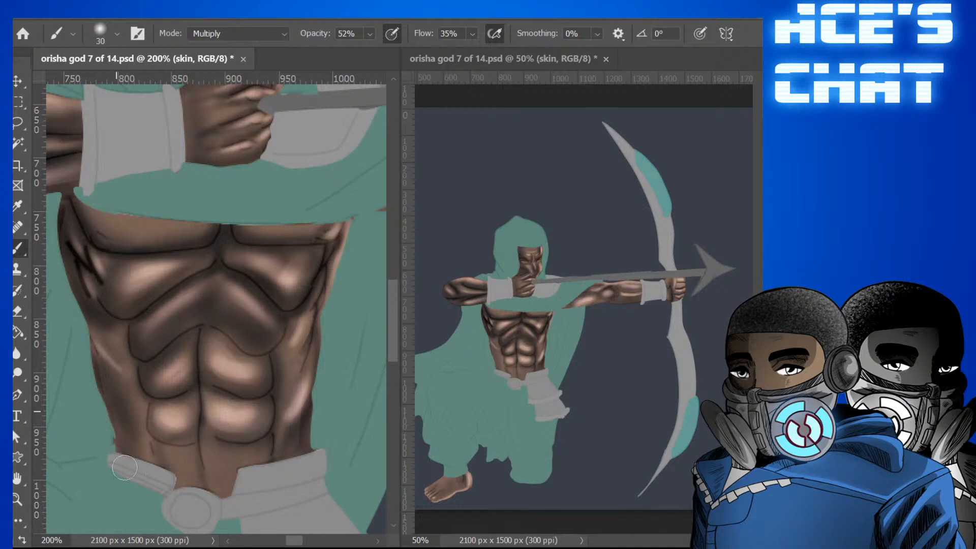
mouse_move(110, 406)
mouse_down()
mouse_move(121, 457)
mouse_move(119, 447)
mouse_up()
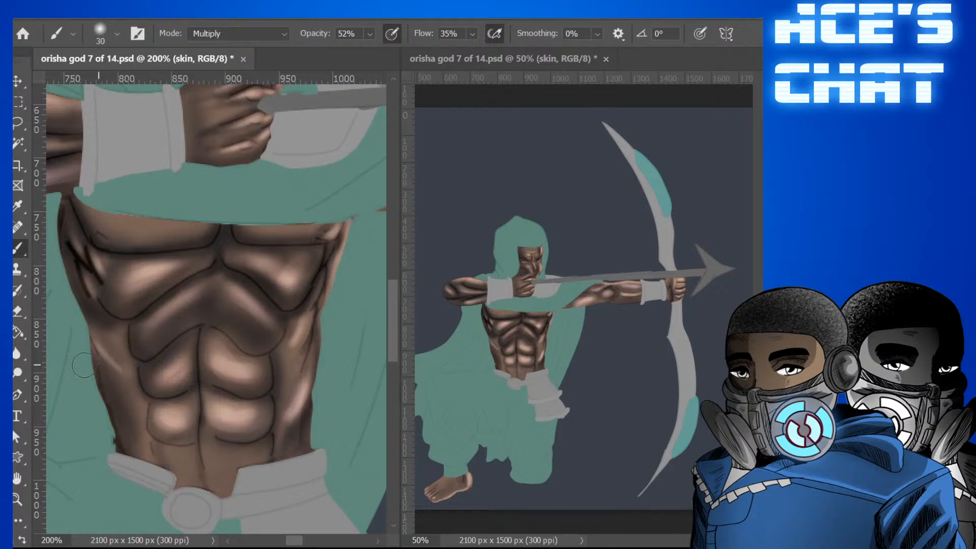
Deepen the thin creases around the upper abdominal muscles with a 9 px Multiply brush at 59% flow.
key(bracketleft)
key(bracketleft)
key(bracketleft)
key(bracketleft)
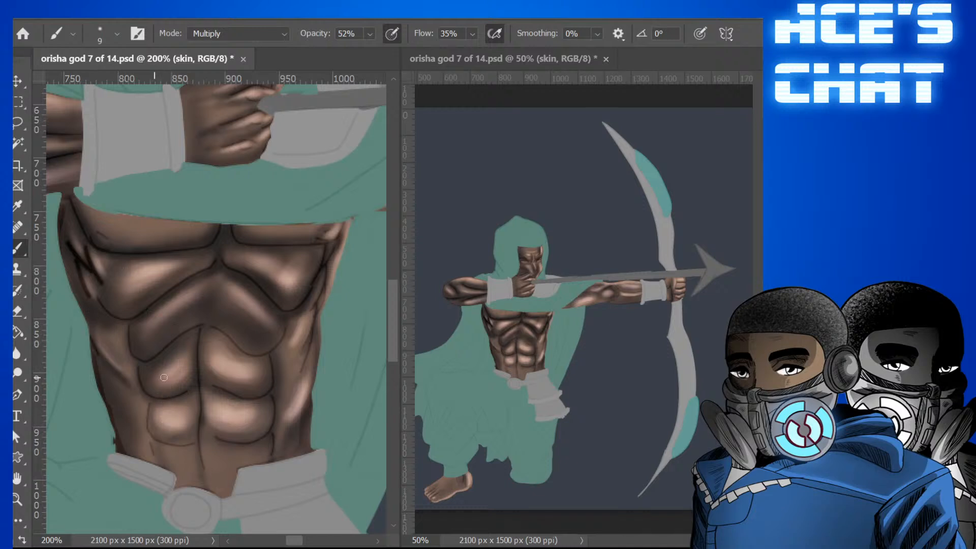
key(bracketright)
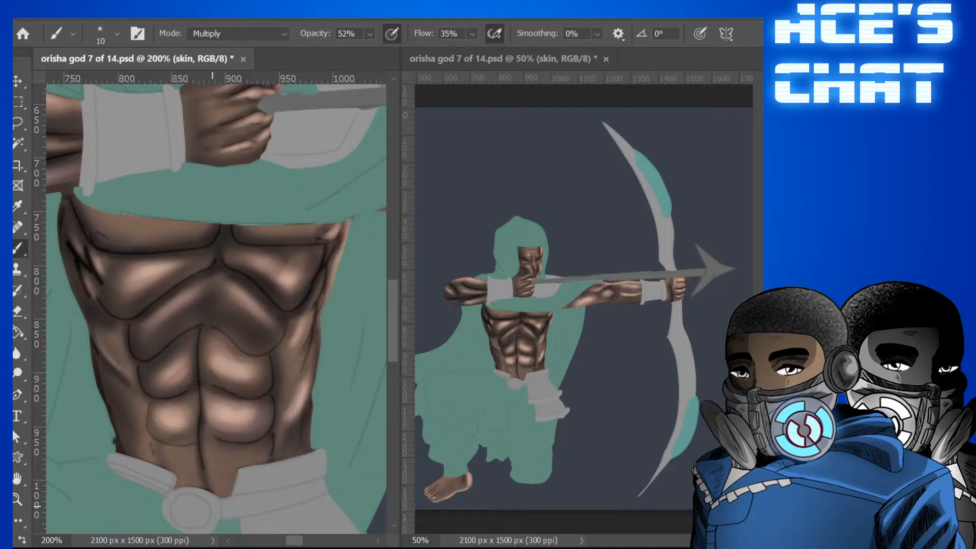
key(bracketright)
key(bracketleft)
key(bracketleft)
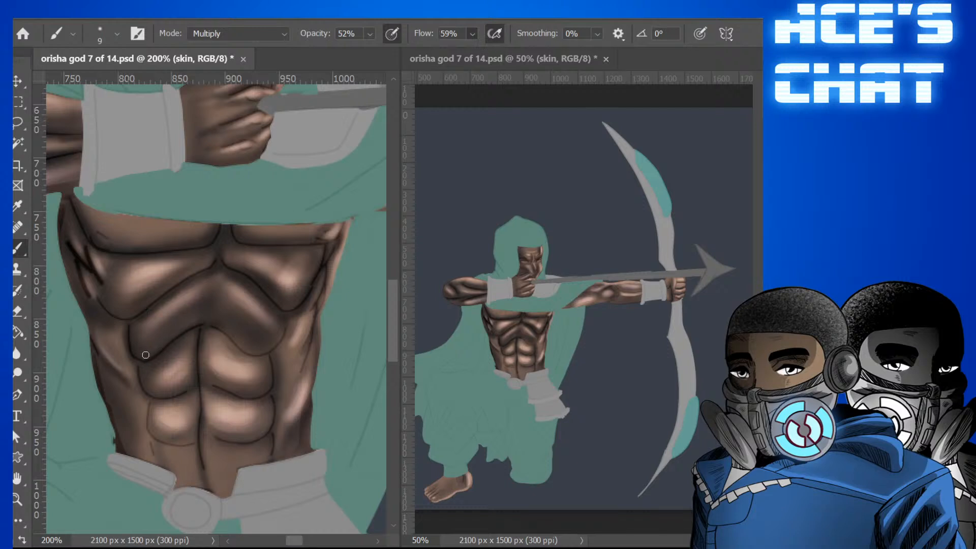
drag(212, 329, 259, 357)
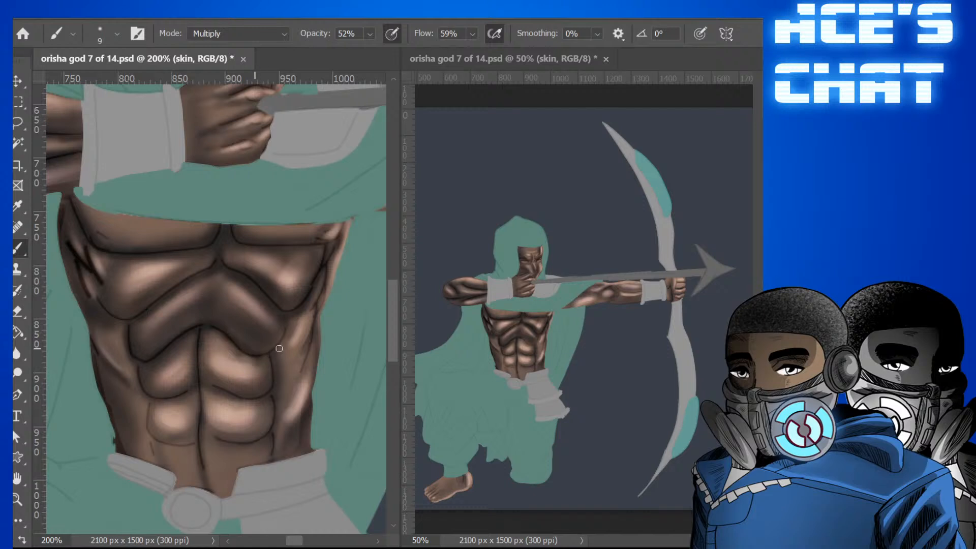
Shade over the bright highlight of the upper abdominal block beside the centre line with a 30 px Multiply brush.
key(bracketright)
key(bracketright)
key(bracketright)
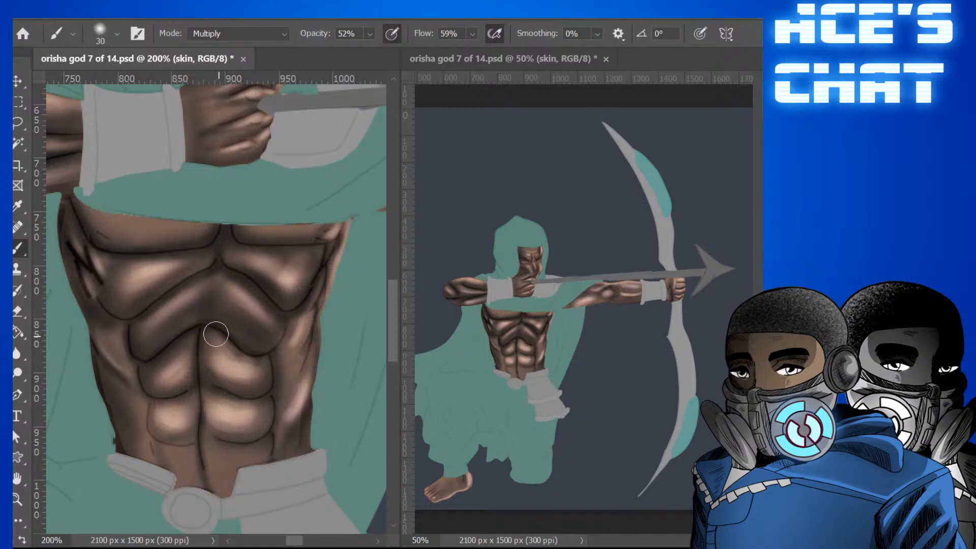
mouse_move(215, 335)
mouse_down()
mouse_move(259, 377)
mouse_move(275, 374)
mouse_move(243, 380)
mouse_up()
Darken the outlines beneath the lower pair of abdominal muscles with 9 px and 15 px Multiply brush strokes.
key(bracketleft)
key(bracketleft)
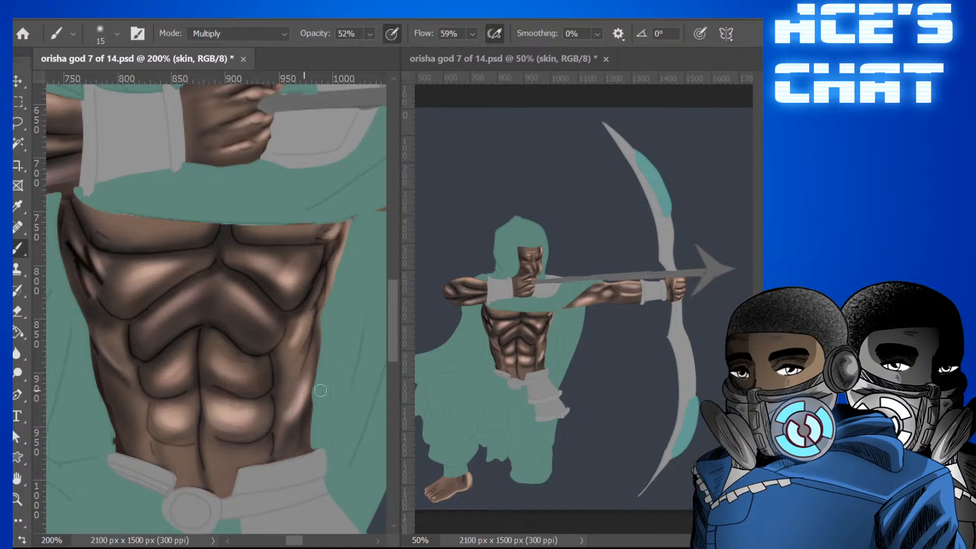
key(bracketleft)
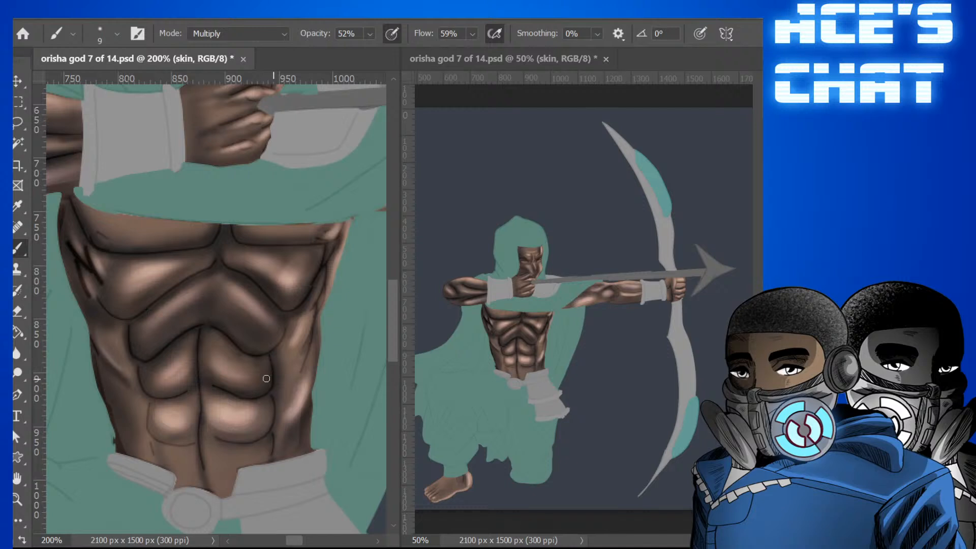
mouse_move(201, 427)
mouse_down()
mouse_move(215, 445)
mouse_move(267, 433)
mouse_up()
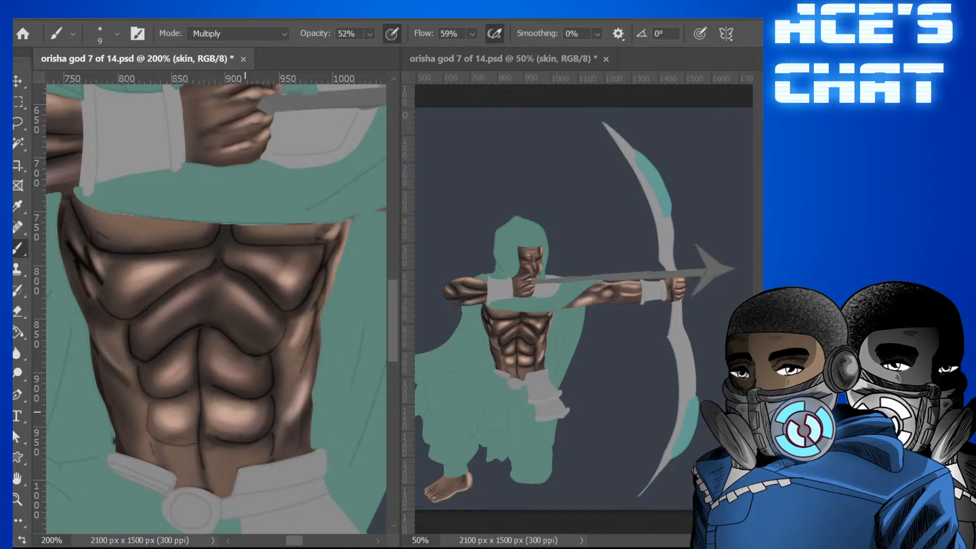
key(bracketright)
mouse_move(153, 407)
mouse_down()
mouse_move(151, 436)
mouse_move(154, 410)
mouse_move(166, 442)
mouse_move(200, 430)
mouse_up()
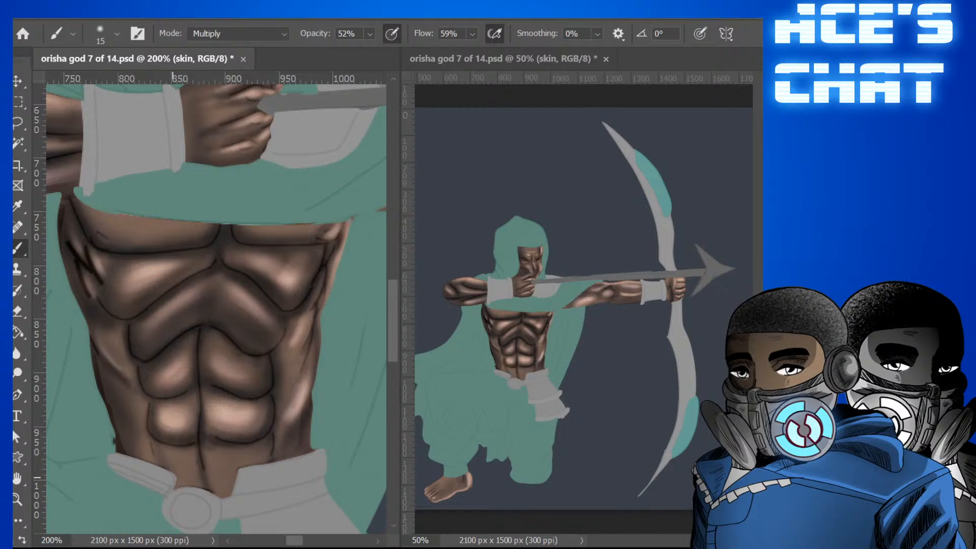
Shade the lower belly along the belt on both sides, finishing with a 20 px Multiply brush.
key(bracketleft)
key(bracketleft)
drag(155, 441, 167, 463)
key(bracketright)
key(bracketright)
key(bracketright)
mouse_move(265, 443)
mouse_down()
mouse_move(252, 468)
mouse_move(270, 439)
mouse_move(209, 501)
mouse_move(239, 466)
mouse_move(211, 484)
mouse_move(167, 461)
mouse_move(205, 487)
mouse_move(180, 486)
mouse_move(221, 496)
mouse_move(181, 485)
mouse_move(239, 488)
mouse_up()
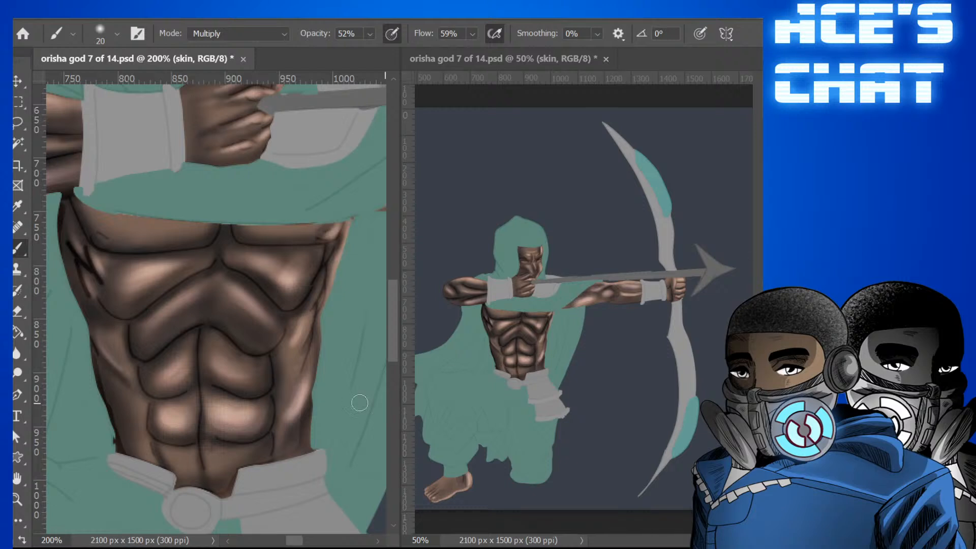
Deepen the frown crease between the brows and the shadows around the eyes with a 6 px Multiply brush.
drag(395, 324, 398, 292)
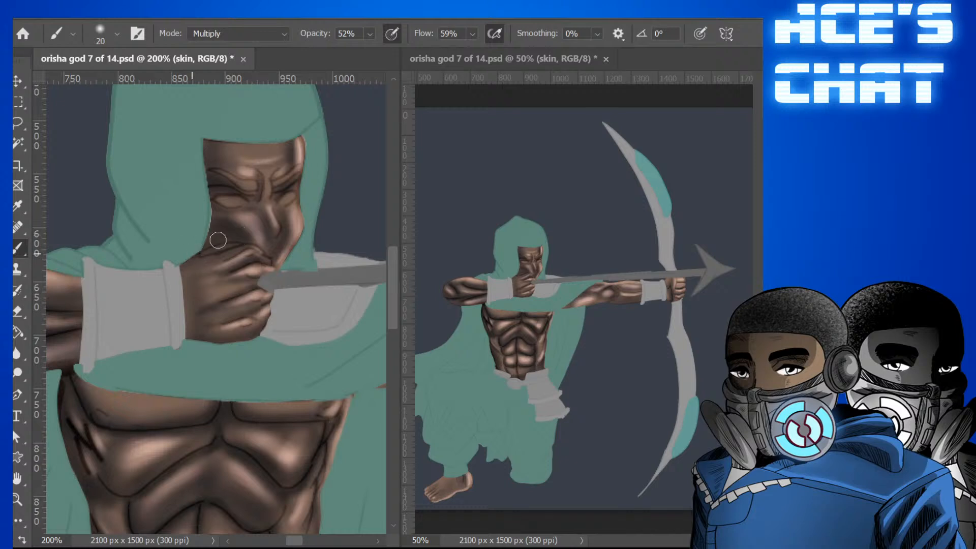
key(bracketleft)
key(bracketleft)
key(bracketleft)
key(bracketleft)
drag(263, 191, 264, 174)
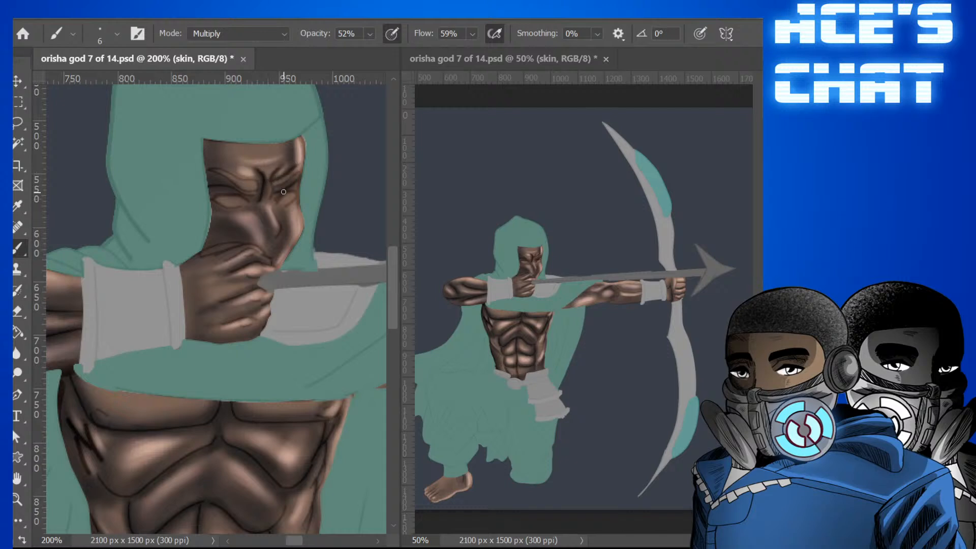
drag(295, 179, 297, 188)
Shade the lower face just above the fingers of the drawing hand with a 15 px Multiply brush.
key(bracketright)
key(bracketright)
drag(273, 257, 266, 248)
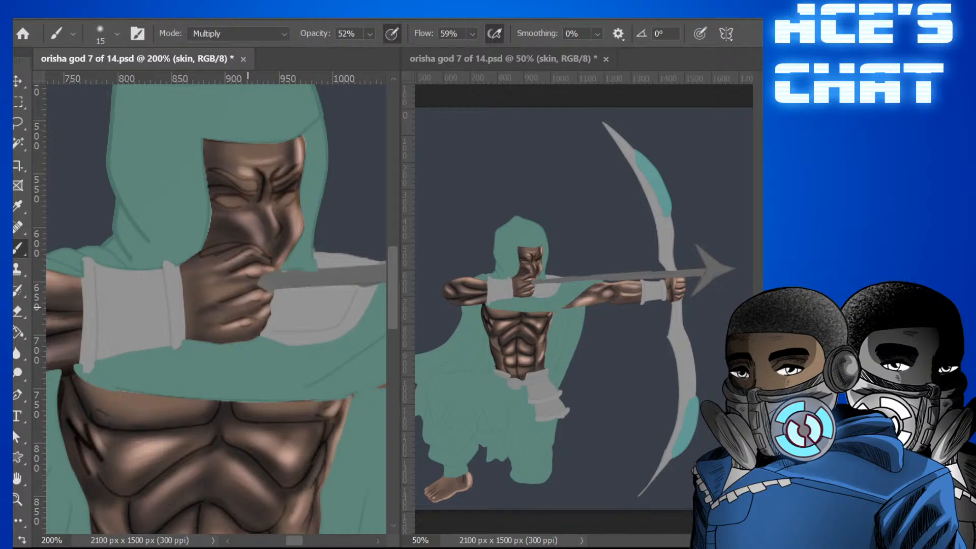
Darken the hollow at the foot's ankle and shade the side of the foot toward the toes with Multiply strokes.
drag(391, 302, 370, 435)
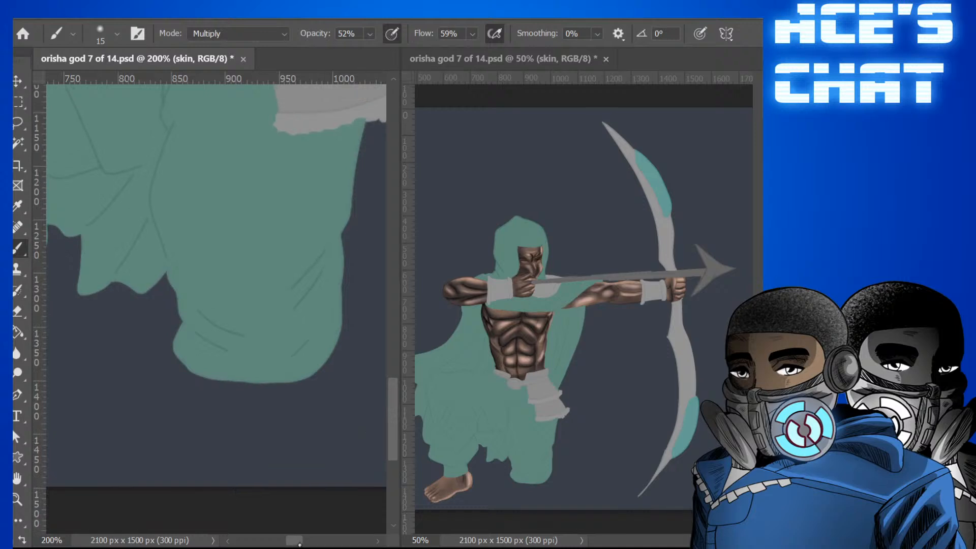
mouse_move(298, 541)
mouse_down()
mouse_move(261, 543)
mouse_move(280, 542)
mouse_up()
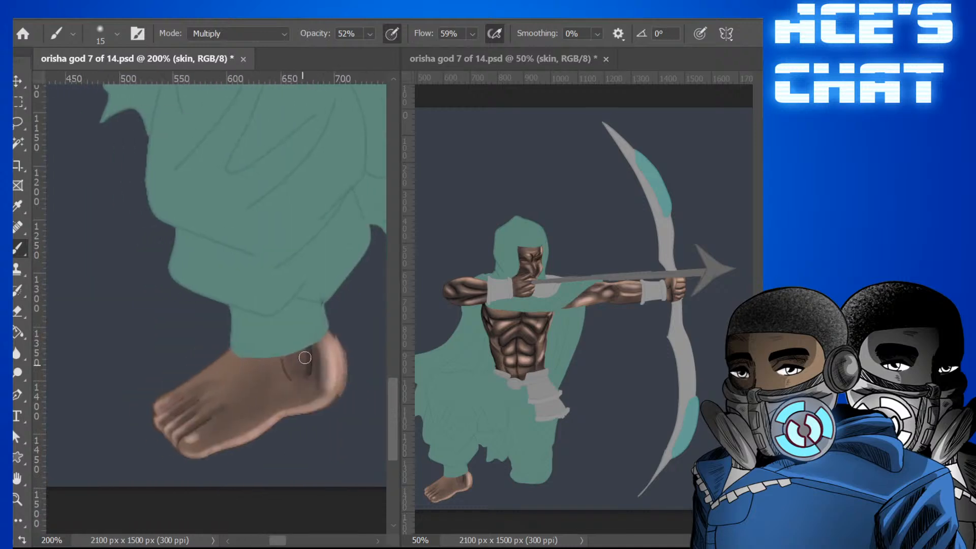
key(bracketright)
mouse_move(289, 361)
mouse_down()
mouse_move(306, 360)
mouse_move(287, 374)
mouse_move(291, 366)
mouse_up()
key(bracketleft)
key(bracketleft)
key(bracketleft)
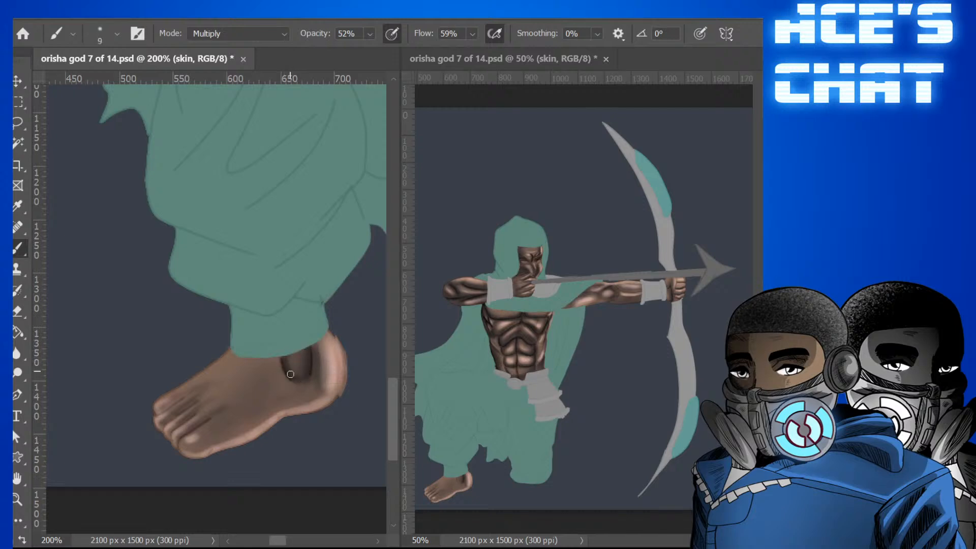
key(bracketright)
mouse_move(297, 379)
mouse_down()
mouse_move(322, 370)
mouse_move(319, 348)
mouse_move(326, 378)
mouse_move(320, 338)
mouse_move(333, 373)
mouse_move(319, 389)
mouse_move(328, 369)
mouse_move(297, 405)
mouse_move(205, 445)
mouse_up()
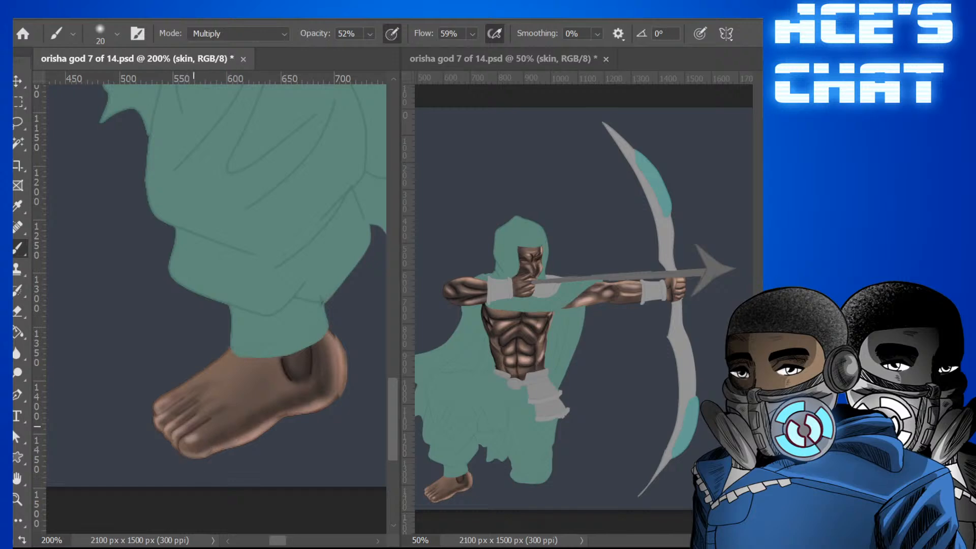
Define the gaps between the toes with thin dark Multiply strokes, using 8 px and 6 px brushes.
key(bracketright)
key(bracketleft)
key(bracketleft)
key(bracketleft)
drag(178, 453, 201, 425)
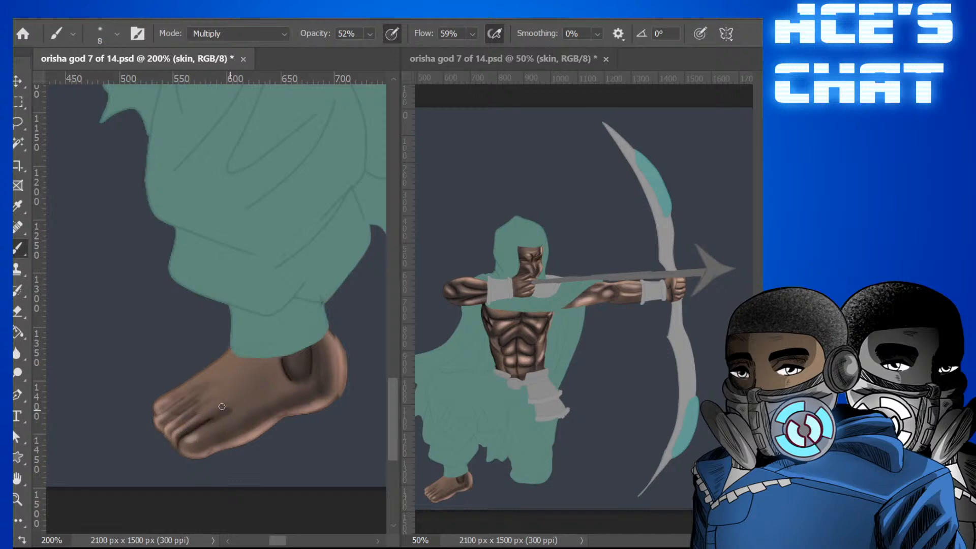
key(bracketleft)
mouse_move(172, 440)
mouse_down()
mouse_move(198, 410)
mouse_move(161, 429)
mouse_move(203, 393)
mouse_move(163, 414)
mouse_move(167, 406)
mouse_move(161, 413)
mouse_move(204, 389)
mouse_up()
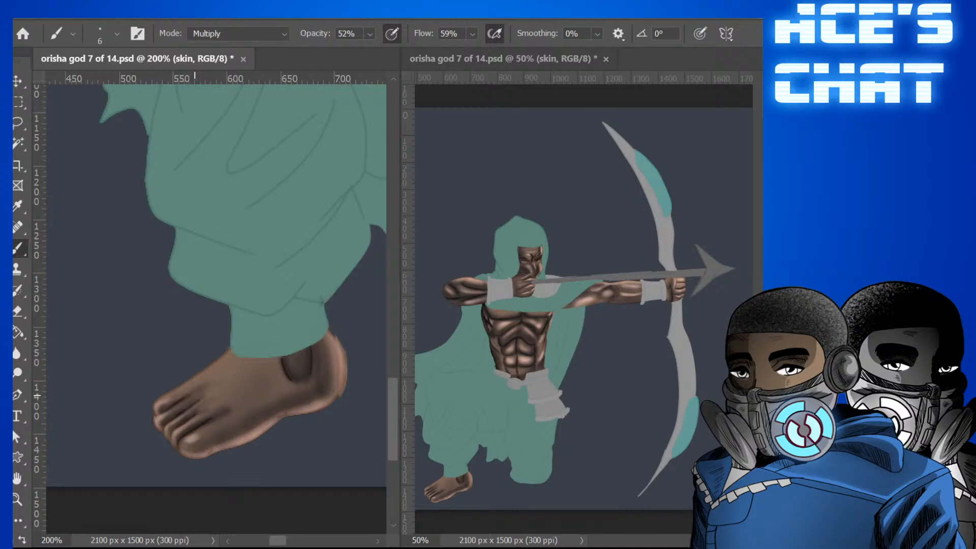
Darken the heel's back edge with a 7 px brush, and soften its highlight with a 40 px Multiply brush.
mouse_move(394, 406)
mouse_down()
mouse_move(393, 363)
mouse_move(393, 424)
mouse_up()
drag(328, 247, 345, 300)
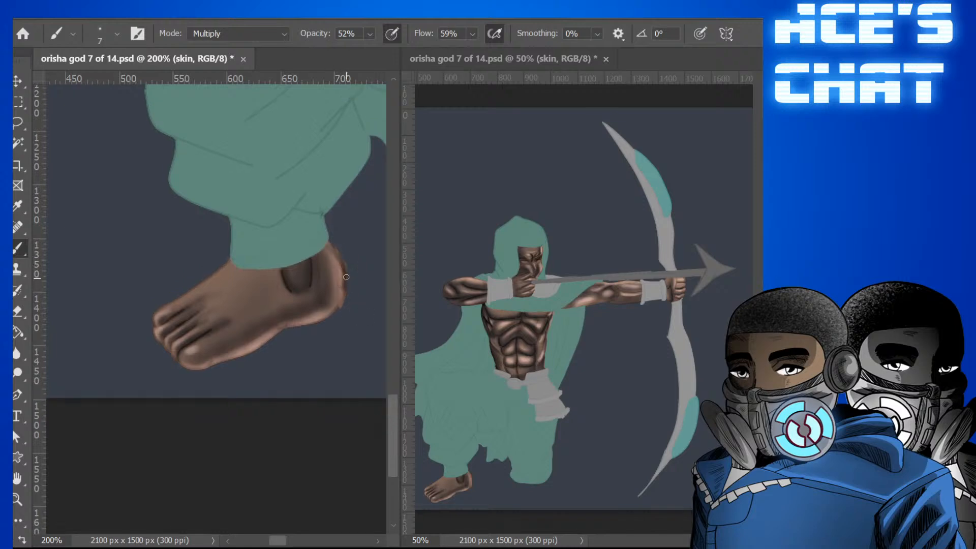
key(bracketright)
key(bracketright)
key(bracketright)
key(bracketright)
key(bracketright)
key(bracketright)
mouse_move(337, 246)
mouse_down()
mouse_move(353, 308)
mouse_move(349, 284)
mouse_move(331, 333)
mouse_move(348, 297)
mouse_move(324, 328)
mouse_move(349, 305)
mouse_up()
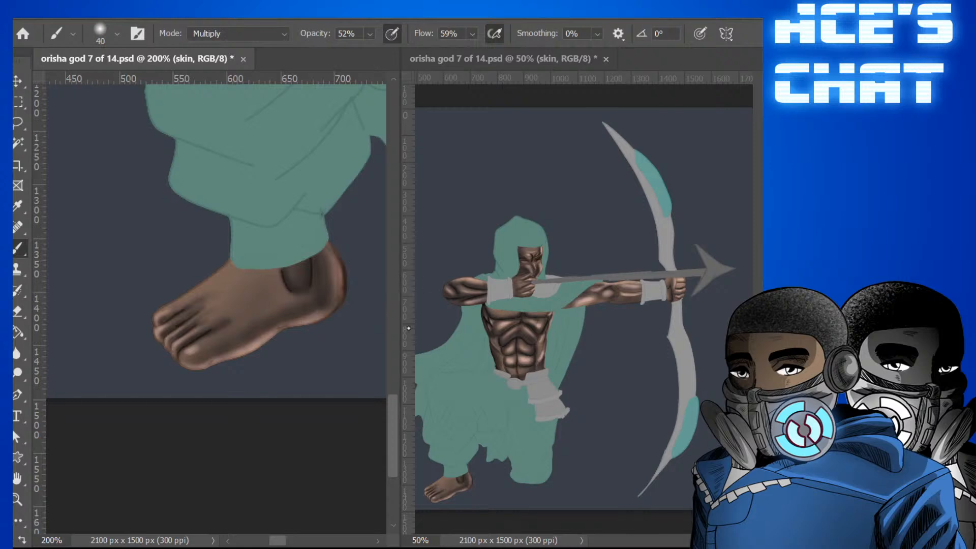
Shade the extended upper arm from where it leaves the green cloth up to the elbow with soft Multiply strokes.
drag(393, 429, 416, 277)
mouse_move(279, 540)
mouse_down()
mouse_move(338, 539)
mouse_move(309, 524)
mouse_up()
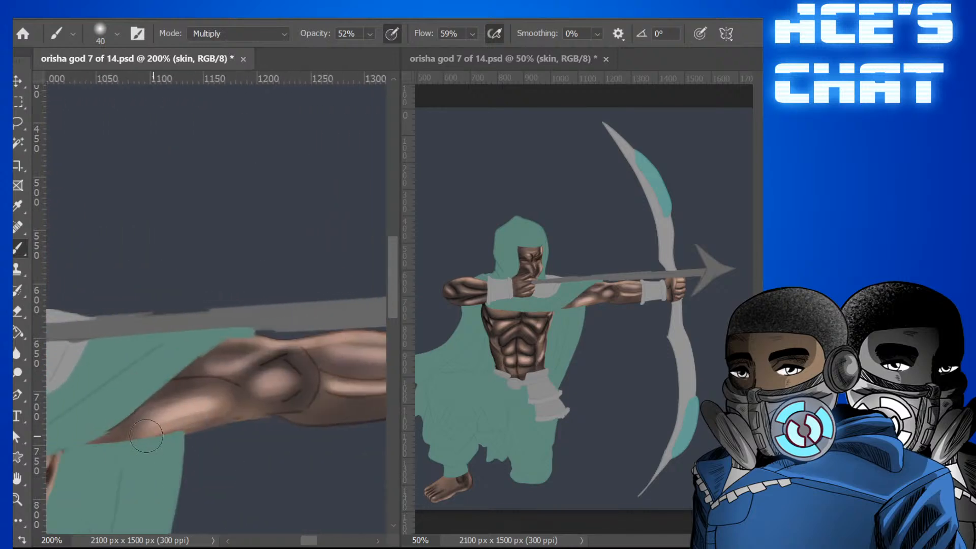
key(bracketleft)
key(bracketright)
mouse_move(109, 441)
mouse_down()
mouse_move(161, 392)
mouse_move(174, 393)
mouse_up()
key(bracketleft)
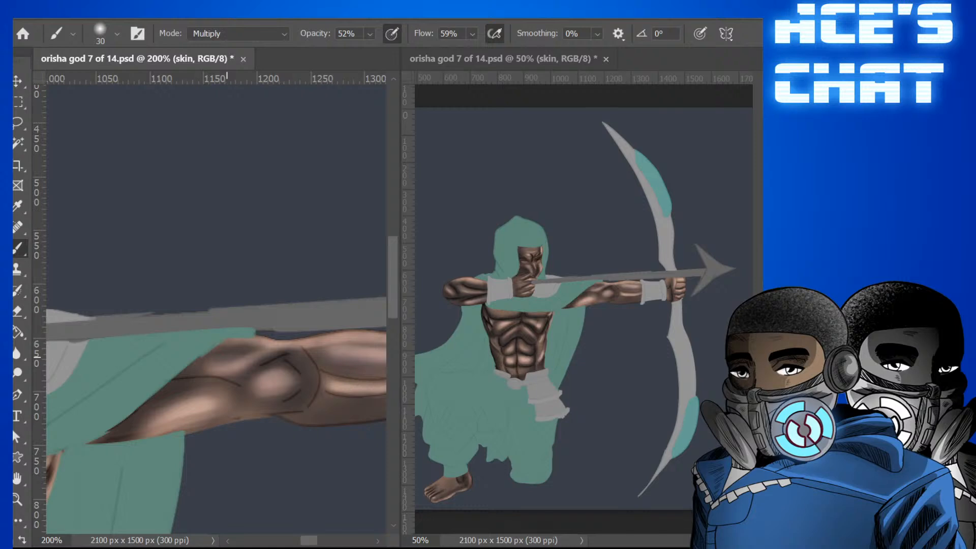
drag(126, 442, 141, 431)
mouse_move(243, 398)
mouse_down()
mouse_move(180, 404)
mouse_move(241, 426)
mouse_move(226, 409)
mouse_move(199, 434)
mouse_move(190, 429)
mouse_move(224, 404)
mouse_up()
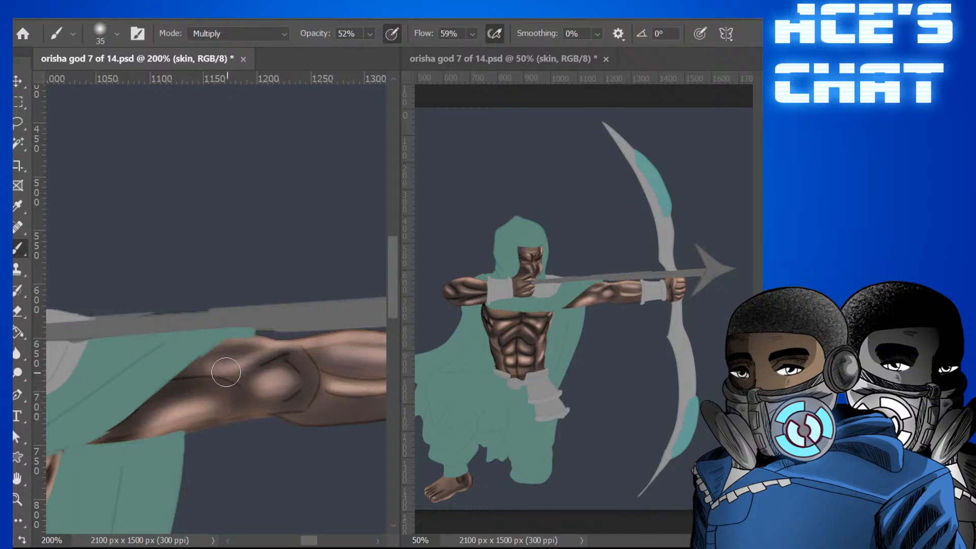
Deepen the muscle creases leading into the extended arm's elbow, using a 25 px and then a 9 px Multiply brush.
key(bracketright)
key(bracketright)
key(bracketleft)
key(bracketleft)
key(bracketleft)
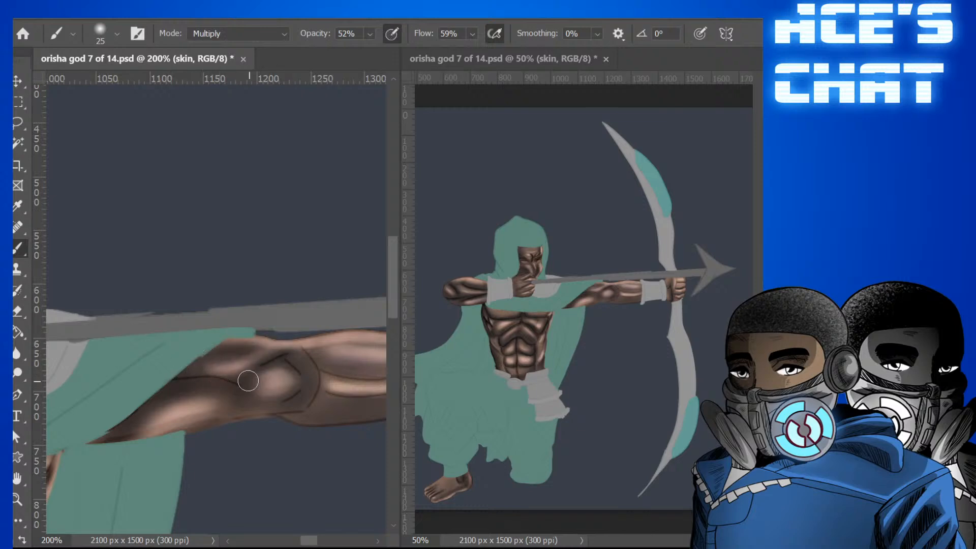
key(bracketleft)
key(bracketleft)
key(bracketleft)
key(bracketleft)
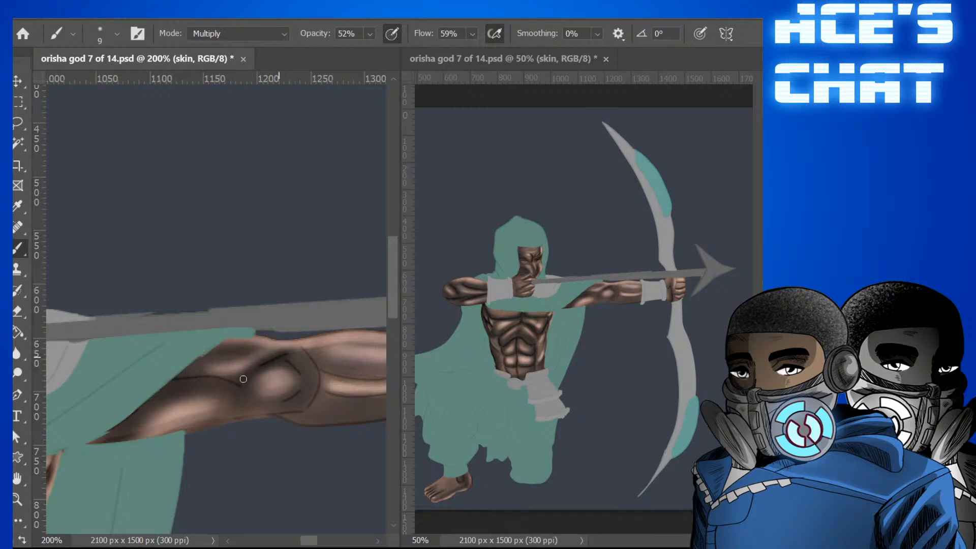
Shade around the elbow bone and along the curve where the forearm begins, using a Multiply brush of about 20 px.
key(bracketright)
key(bracketright)
key(bracketright)
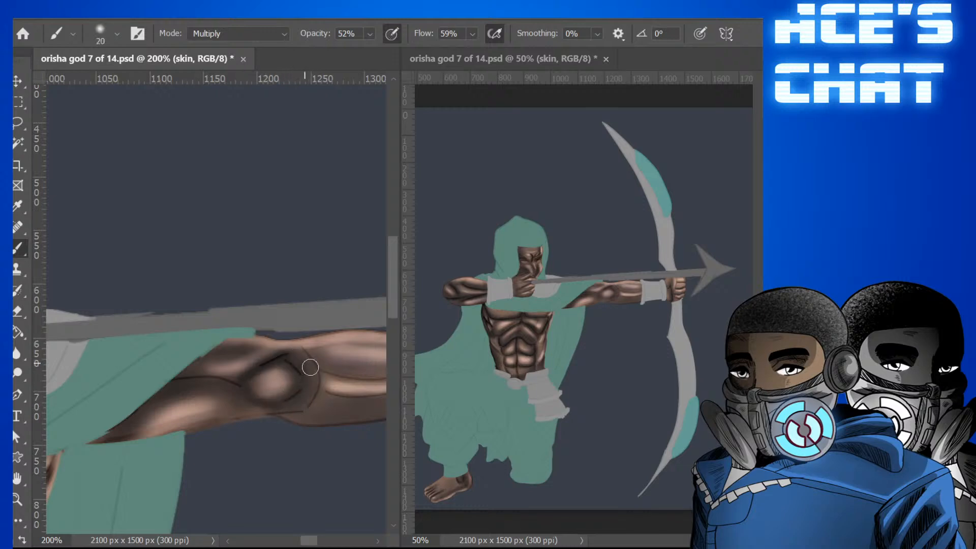
key(bracketleft)
drag(303, 357, 318, 376)
Darken the upper forearm muscle and the crease beneath it up to the wrist cuff with 15 to 25 px Multiply strokes.
click(377, 540)
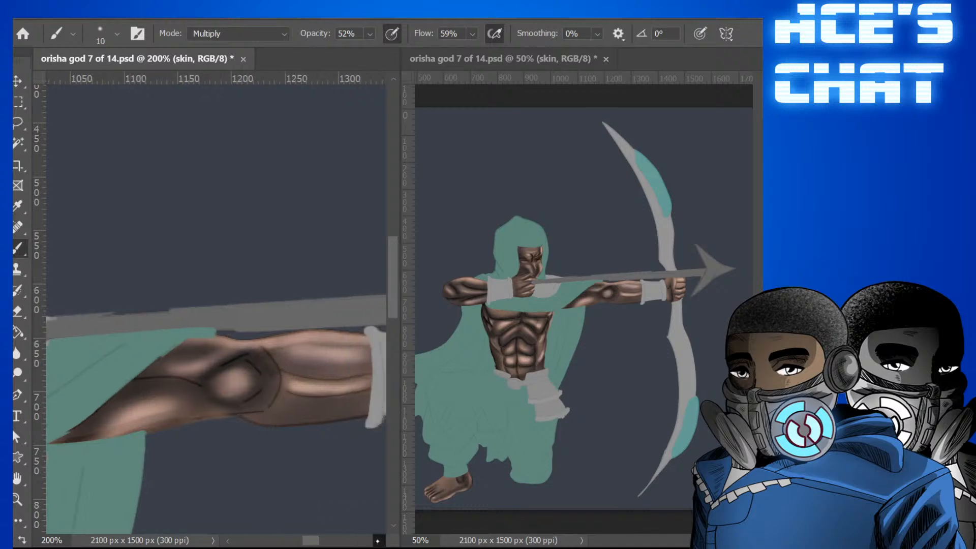
click(377, 540)
key(bracketright)
key(bracketright)
key(bracketright)
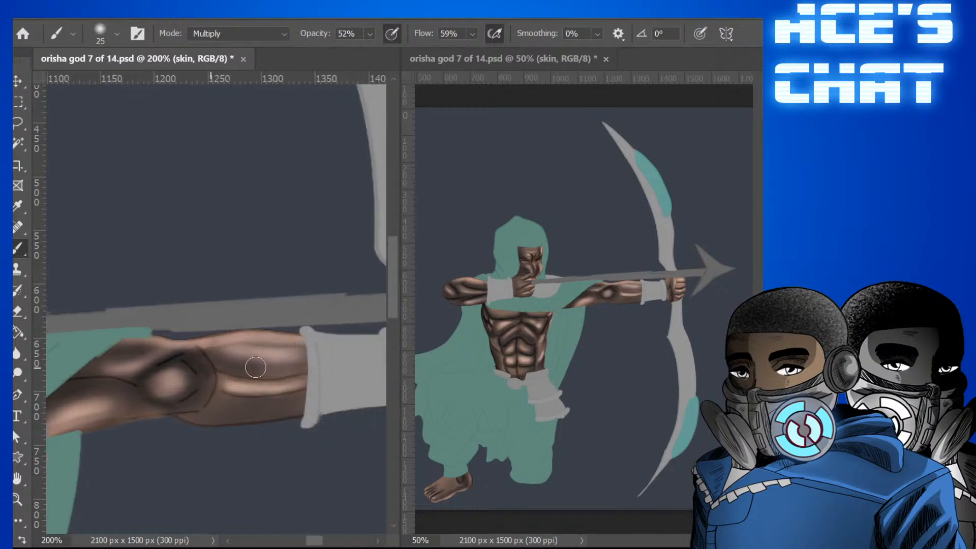
key(bracketleft)
key(bracketleft)
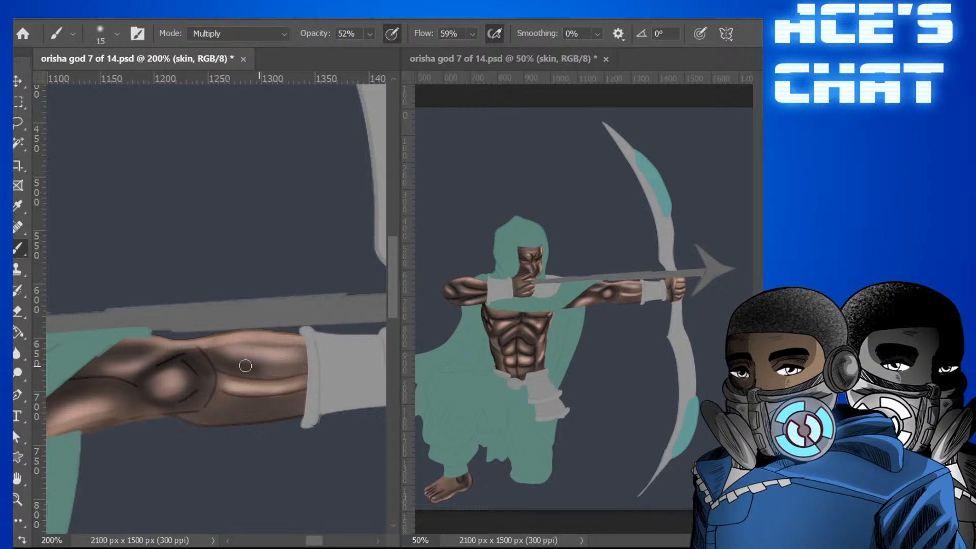
mouse_move(226, 377)
mouse_down()
mouse_move(312, 368)
mouse_move(260, 362)
mouse_move(273, 371)
mouse_move(305, 357)
mouse_up()
key(bracketright)
key(bracketright)
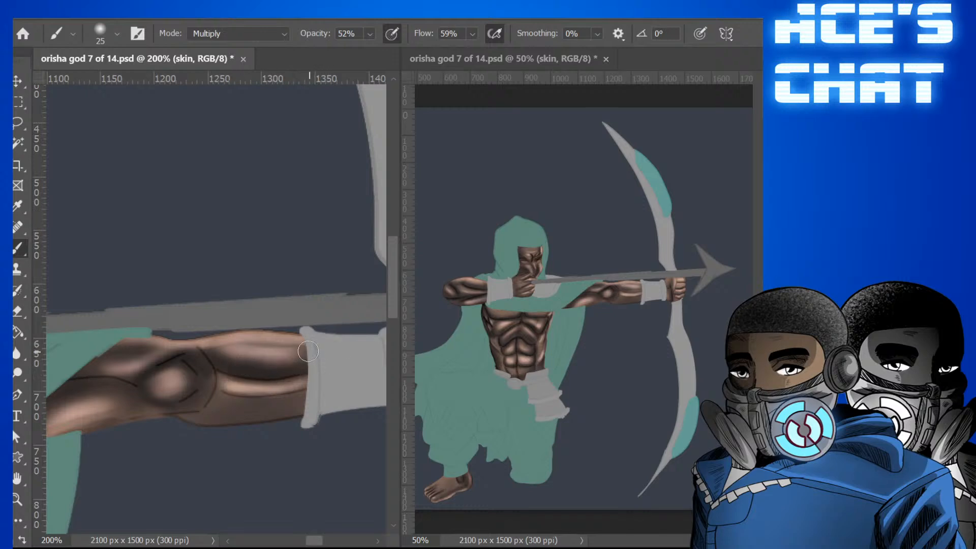
Shade the underside of the extended forearm from the elbow to the cuff with a 35 px Multiply brush.
key(bracketright)
key(bracketright)
drag(200, 413, 201, 413)
key(bracketright)
key(bracketright)
key(bracketright)
key(bracketleft)
key(bracketleft)
key(bracketleft)
drag(196, 407, 283, 403)
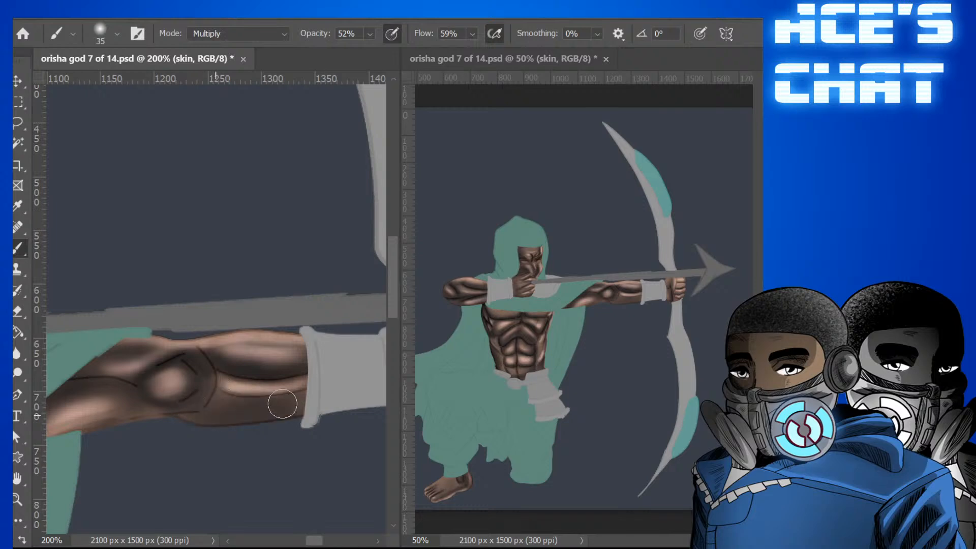
Darken the forearm's lower outline between the elbow and the cuff with a 20 px Multiply brush.
key(p)
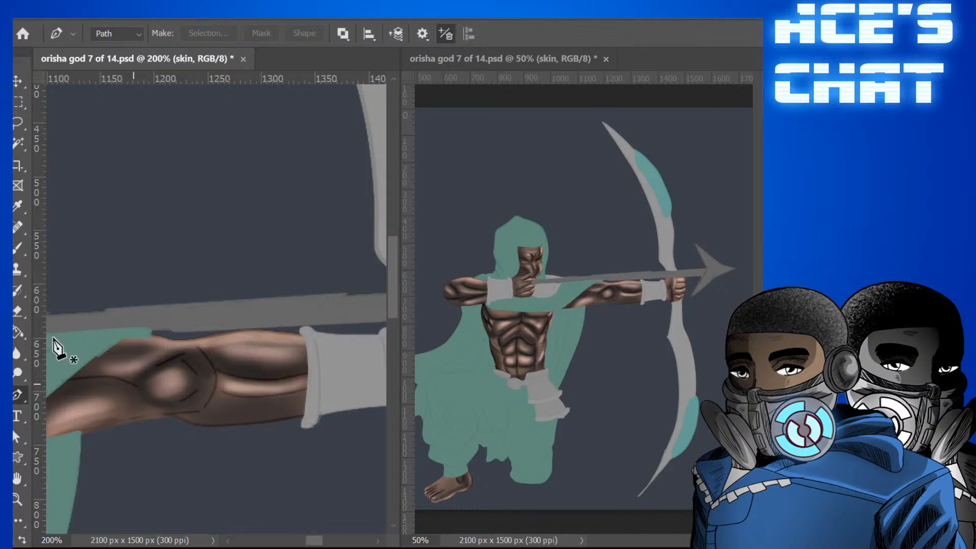
key(b)
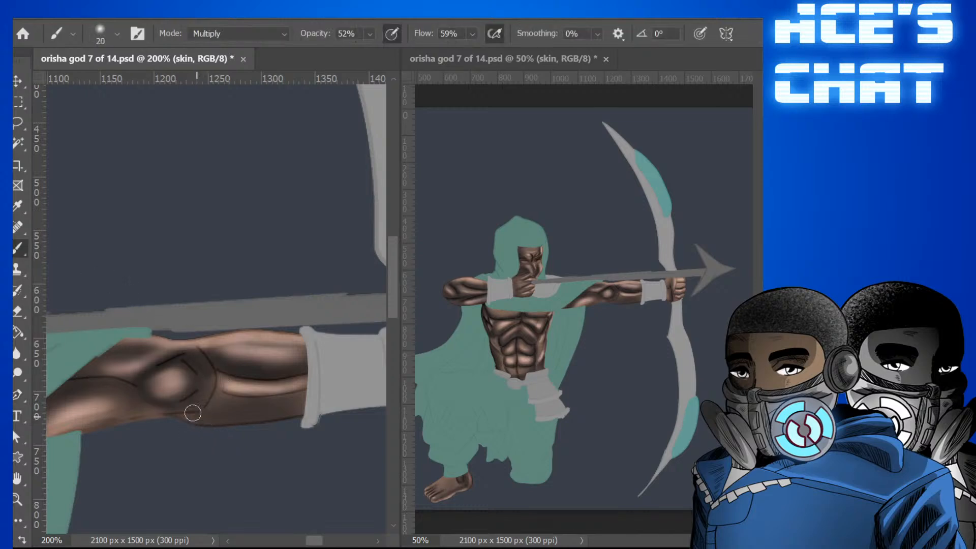
mouse_move(255, 420)
mouse_down()
mouse_move(171, 413)
mouse_move(265, 424)
mouse_move(153, 417)
mouse_move(294, 423)
mouse_move(249, 419)
mouse_up()
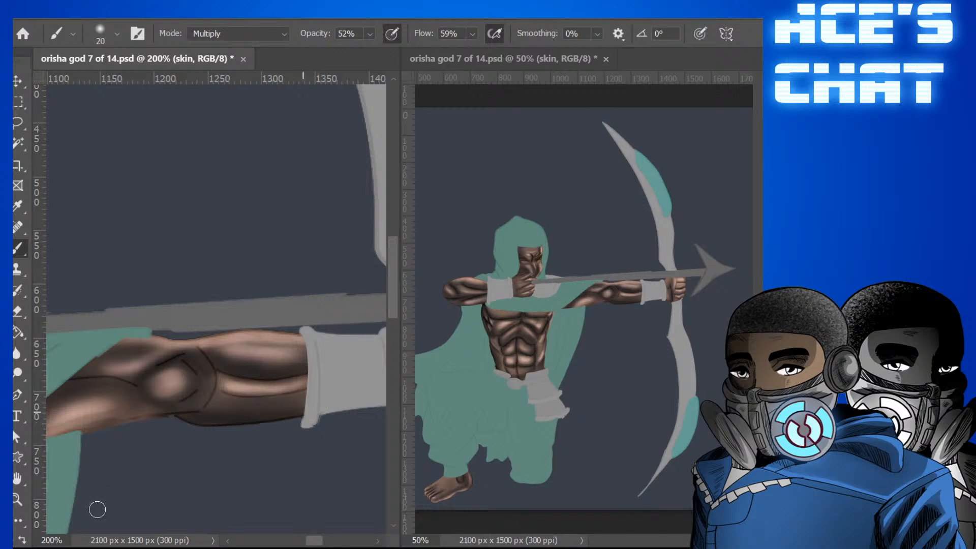
Darken the lower edge of the extended upper arm and the curve around the elbow with a 20 px Multiply brush.
mouse_move(114, 420)
mouse_down()
mouse_move(135, 414)
mouse_move(66, 434)
mouse_move(78, 432)
mouse_up()
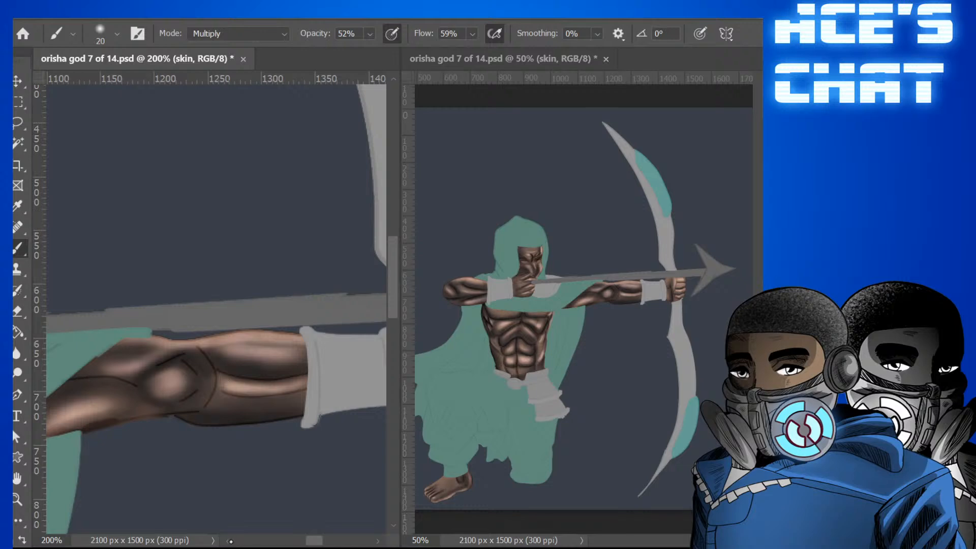
scroll(230, 541, left, 5)
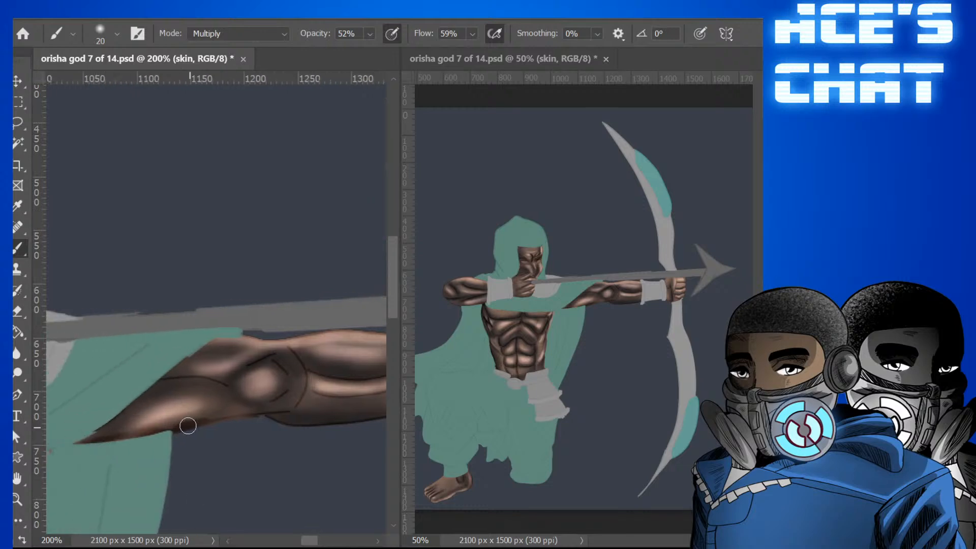
drag(187, 425, 259, 398)
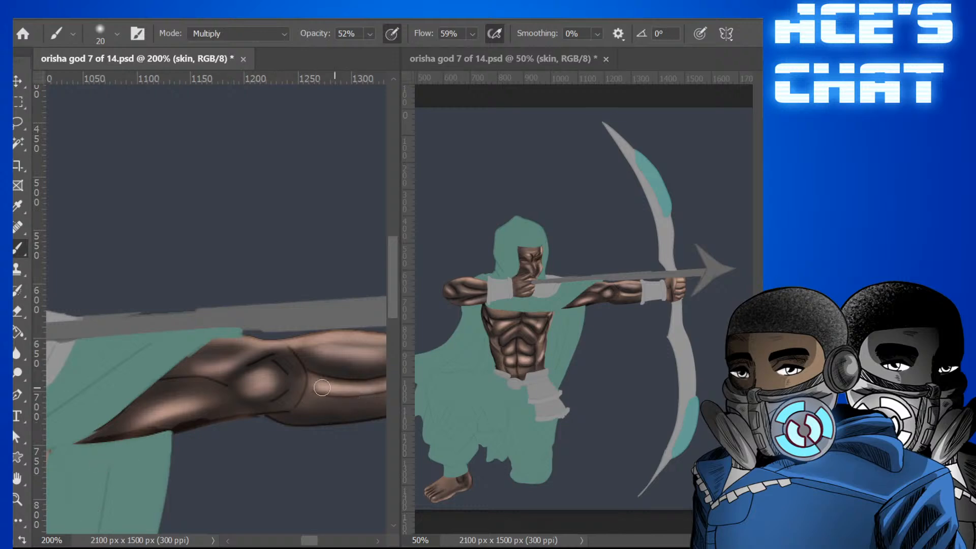
mouse_move(281, 357)
mouse_down()
mouse_move(323, 379)
mouse_move(301, 381)
mouse_move(295, 395)
mouse_up()
Shade the palm and thumb base of the bow-gripping hand with a Multiply brush reduced to 9 px.
scroll(216, 305, right, 10)
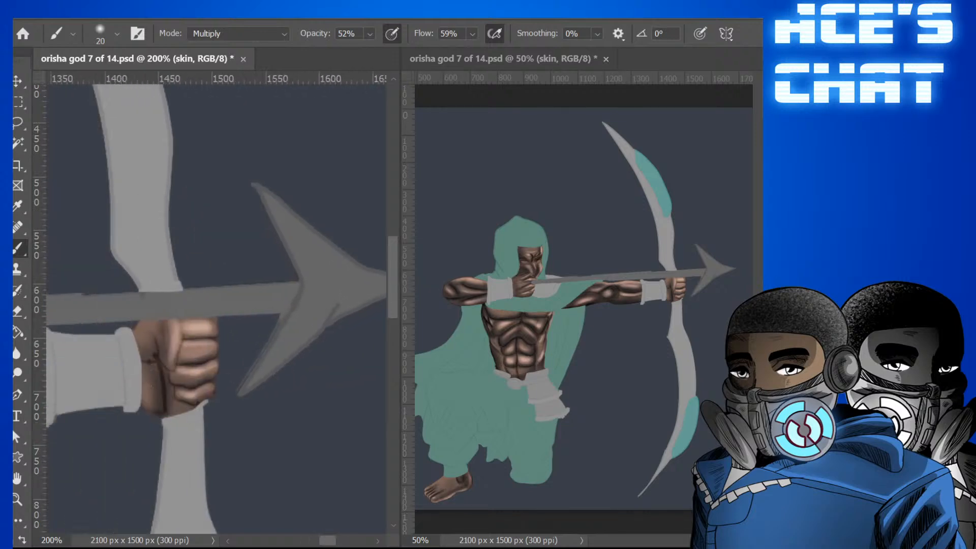
key(bracketleft)
mouse_move(165, 328)
mouse_down()
mouse_move(164, 367)
mouse_move(165, 344)
mouse_move(166, 362)
mouse_move(161, 352)
mouse_move(140, 356)
mouse_move(157, 347)
mouse_move(152, 359)
mouse_move(143, 326)
mouse_move(159, 342)
mouse_move(146, 326)
mouse_up()
key(bracketleft)
key(bracketleft)
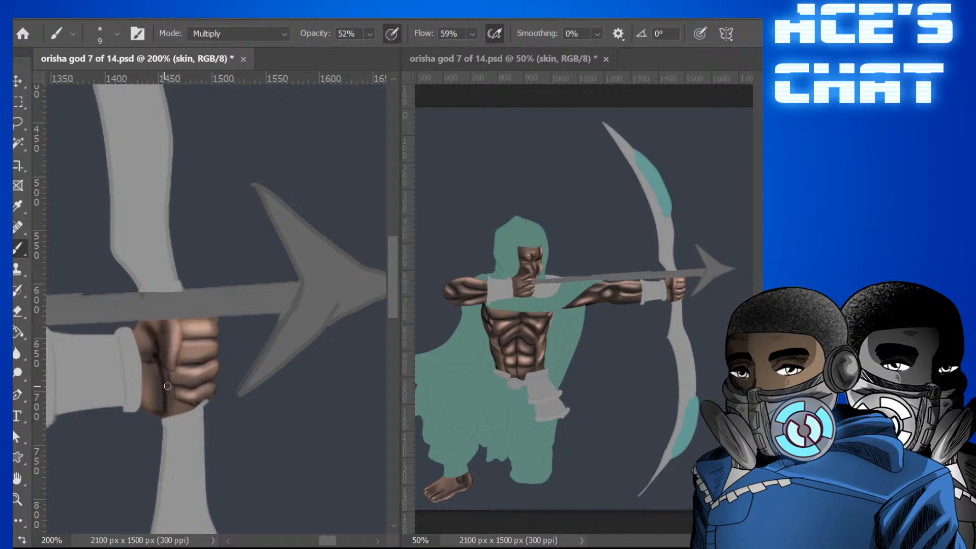
mouse_move(173, 388)
mouse_down()
mouse_move(174, 404)
mouse_move(196, 407)
mouse_move(168, 411)
mouse_up()
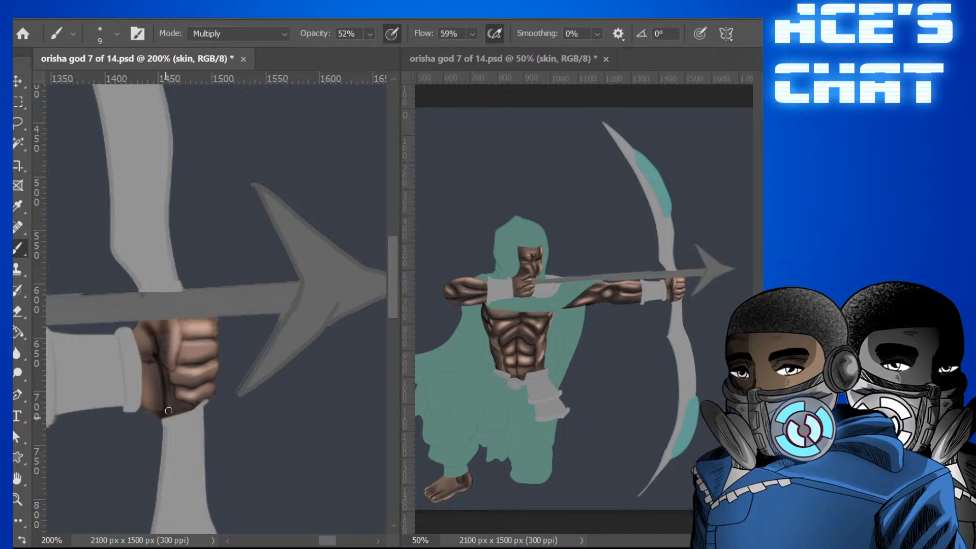
Deepen the shadows between and beneath the fingers of the bow-gripping fist with small Multiply strokes up to 15 px.
key(bracketleft)
mouse_move(192, 337)
mouse_down()
mouse_move(219, 335)
mouse_move(213, 329)
mouse_up()
key(bracketright)
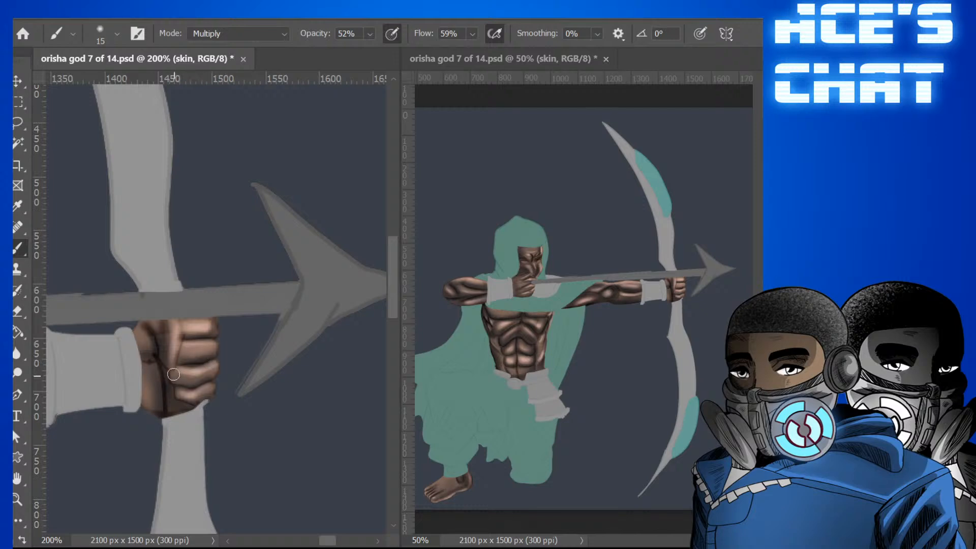
mouse_move(173, 374)
mouse_down()
mouse_move(198, 382)
mouse_move(224, 371)
mouse_up()
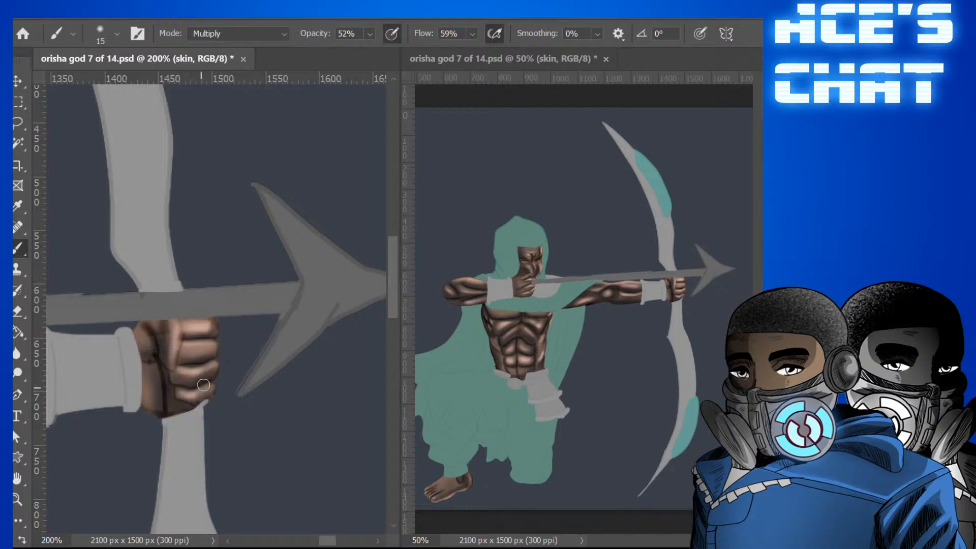
drag(176, 399, 206, 406)
mouse_move(187, 365)
mouse_down()
mouse_move(183, 332)
mouse_move(179, 397)
mouse_up()
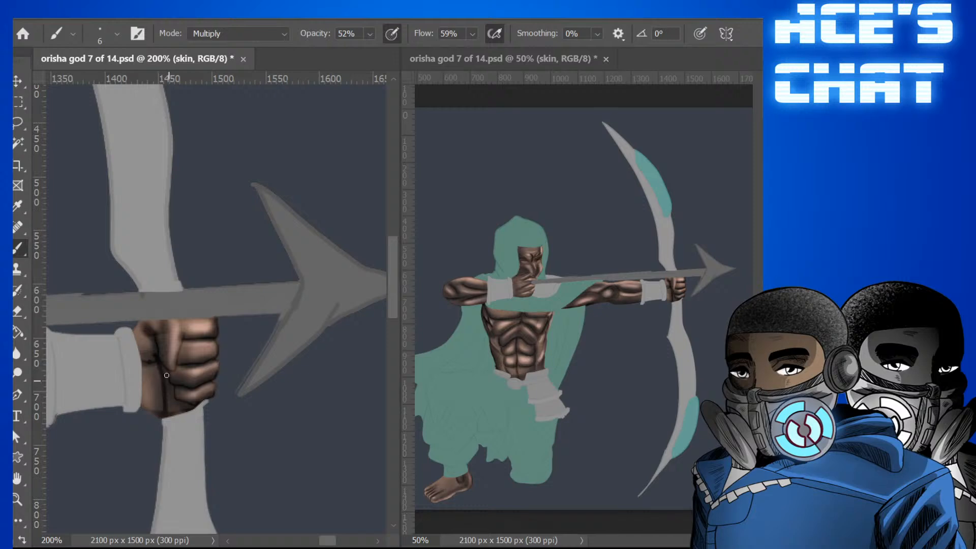
Darken the crease between the two upper-arm muscles, from the cloak edge to the elbow, with an 8 px Multiply brush.
scroll(326, 533, left, 10)
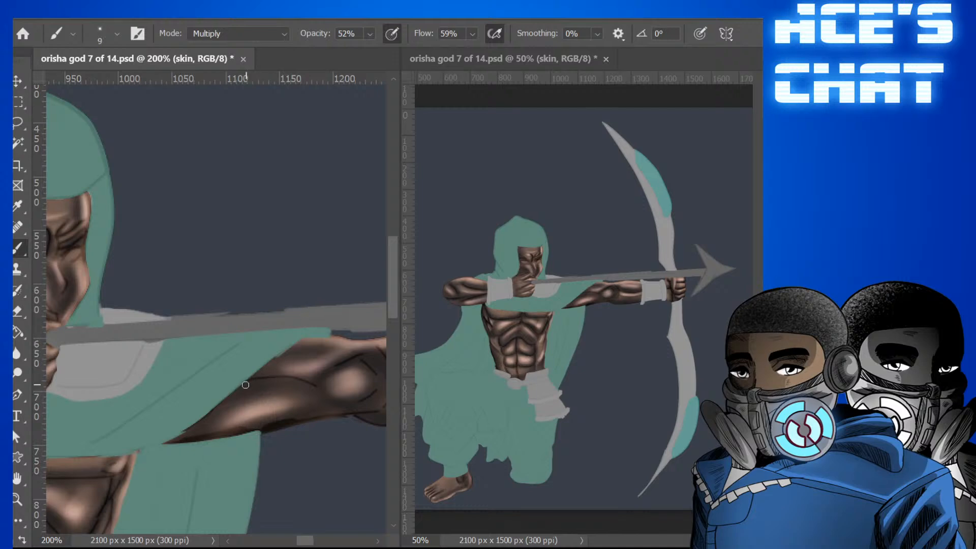
key(bracketright)
key(bracketright)
key(bracketright)
key(bracketright)
key(bracketleft)
key(bracketleft)
key(bracketleft)
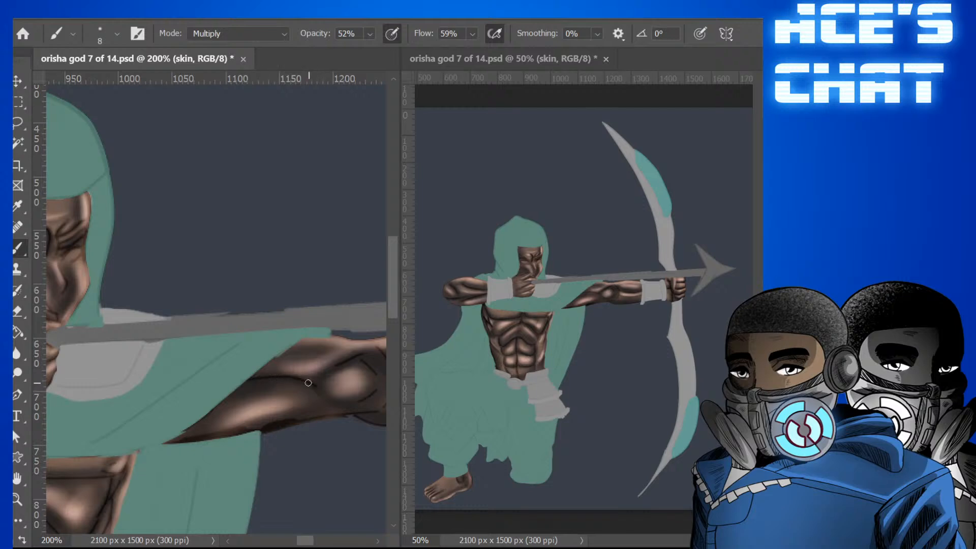
mouse_move(260, 376)
mouse_down()
mouse_move(309, 372)
mouse_move(316, 386)
mouse_up()
Switch the brush to Normal blending mode at 20 px.
drag(389, 278, 385, 318)
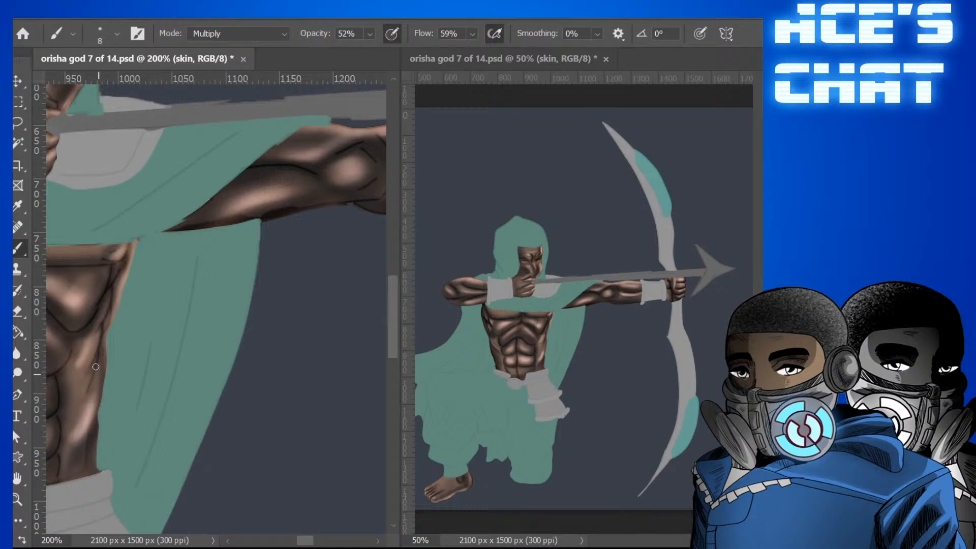
key(bracketright)
key(bracketright)
key(bracketright)
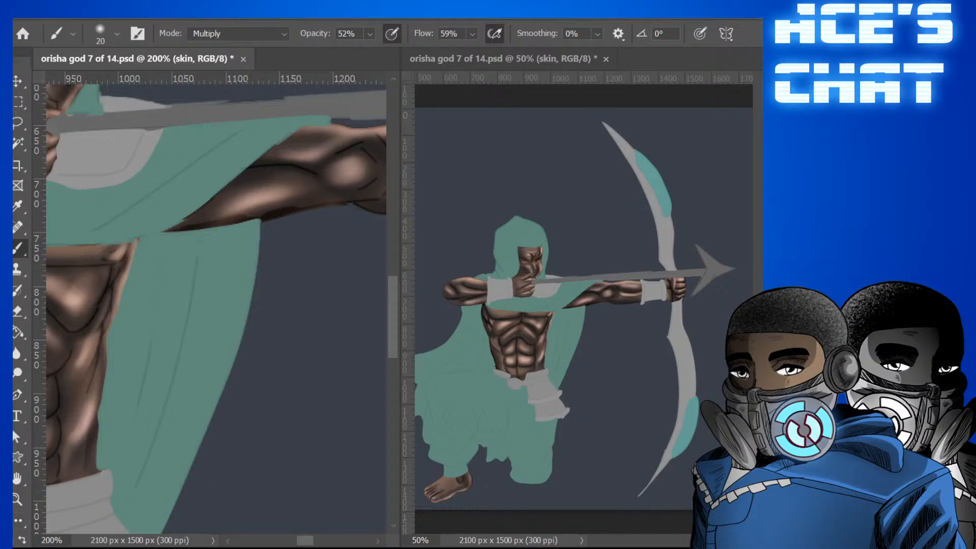
click(234, 39)
scroll(235, 38, up, 5)
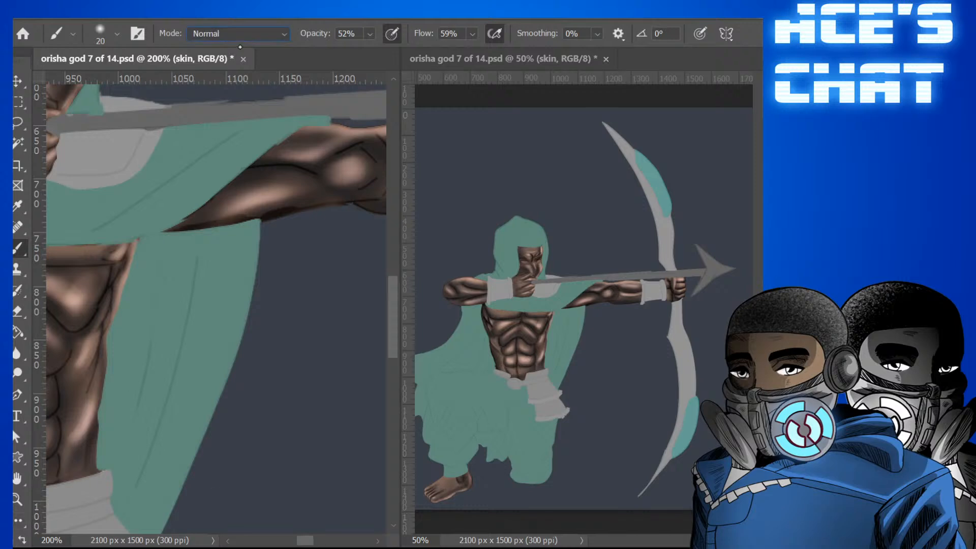
Blend the upper-arm muscles beside the elbow with a Normal brush of up to 30 px at 33% flow, undoing the first stroke.
mouse_move(303, 169)
mouse_down()
mouse_move(239, 192)
mouse_move(314, 169)
mouse_move(286, 156)
mouse_up()
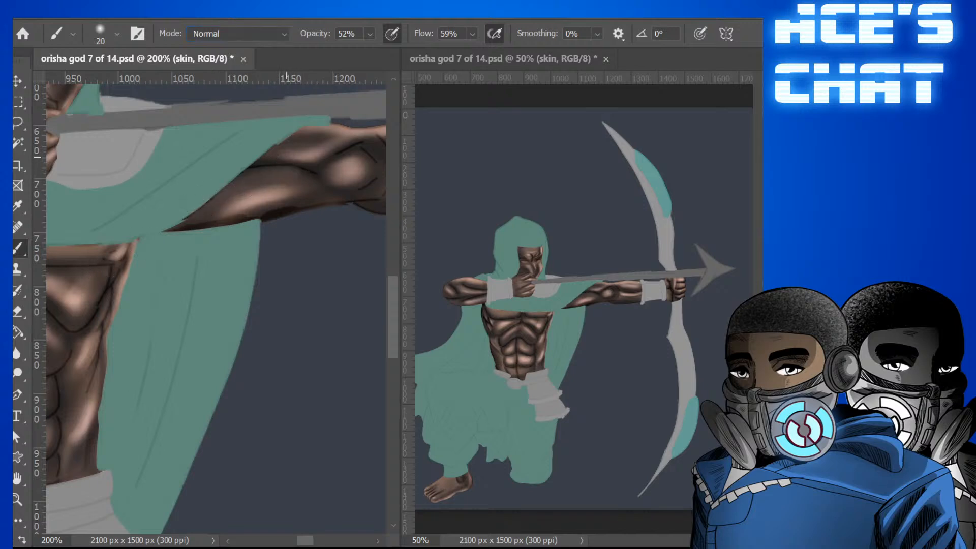
key(ctrl+z)
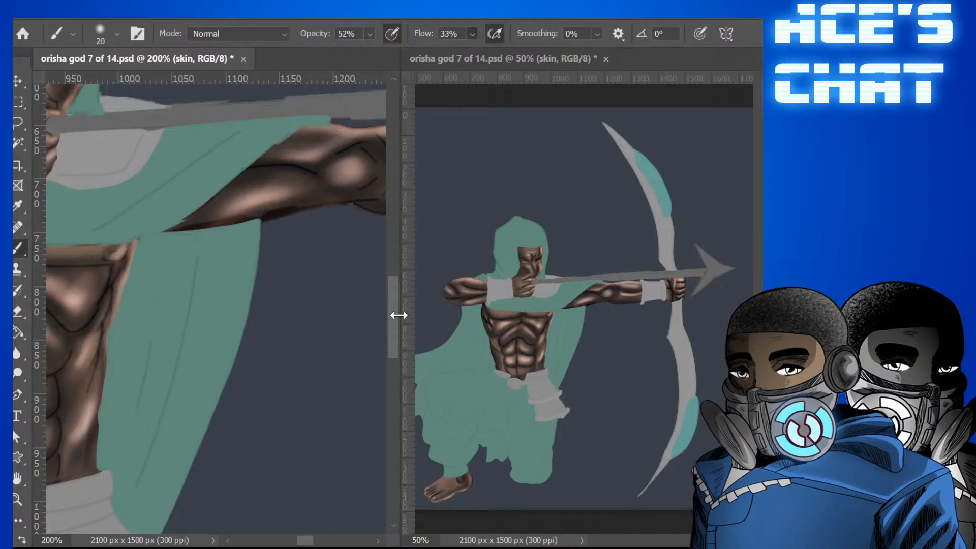
key(bracketright)
key(bracketleft)
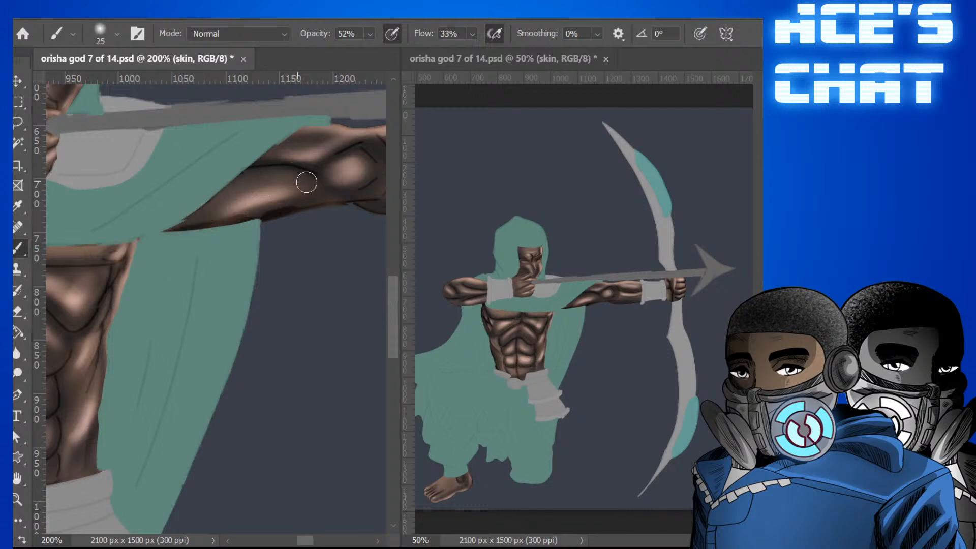
key(bracketleft)
key(bracketleft)
key(bracketleft)
key(bracketright)
key(bracketright)
key(bracketright)
key(bracketright)
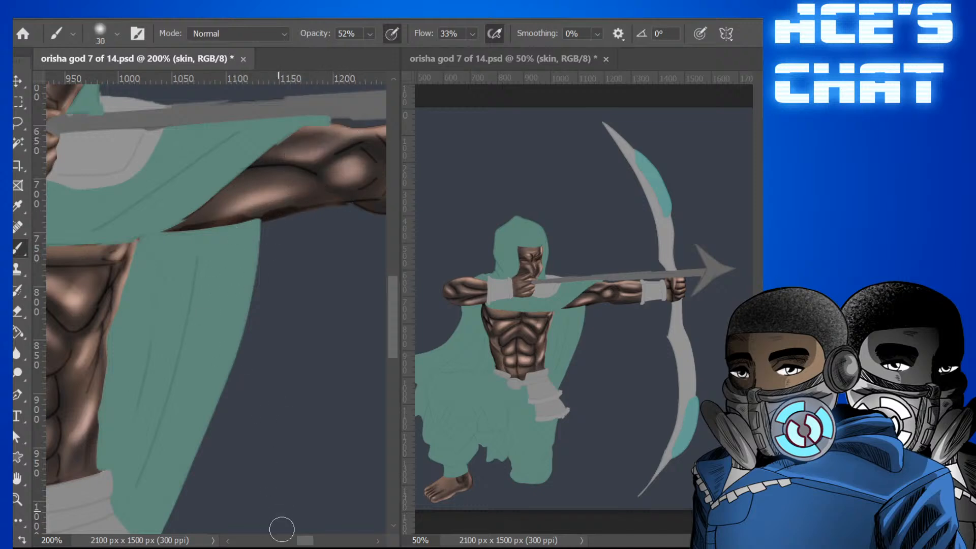
Soften the elbow shading and repaint the curve where the forearm begins with a Normal brush of about 10 px.
mouse_move(309, 542)
mouse_down()
mouse_move(358, 542)
mouse_move(314, 541)
mouse_up()
mouse_move(225, 172)
mouse_down()
mouse_move(251, 170)
mouse_move(212, 177)
mouse_move(254, 166)
mouse_move(220, 181)
mouse_up()
key([)
key(bracketleft)
key(bracketleft)
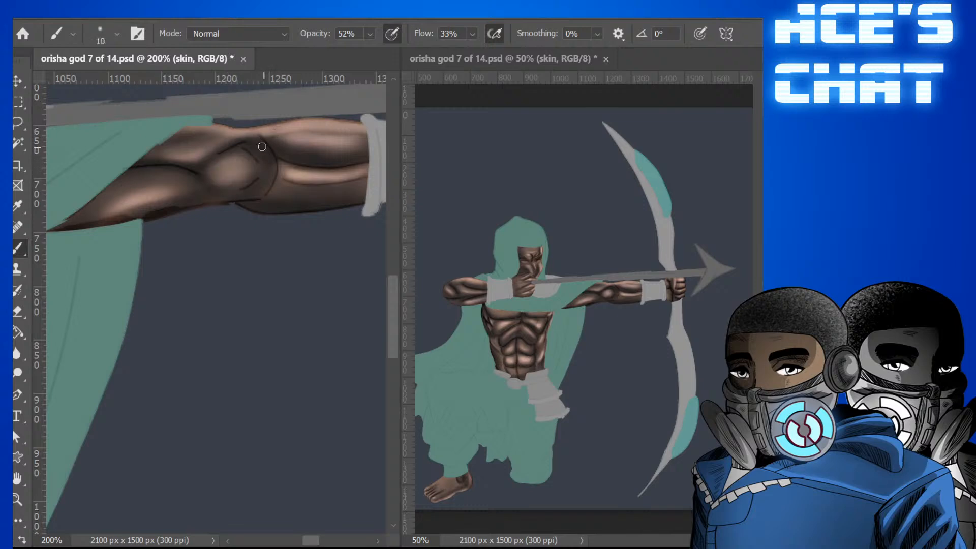
mouse_move(258, 133)
mouse_down()
mouse_move(274, 178)
mouse_move(266, 151)
mouse_move(270, 180)
mouse_up()
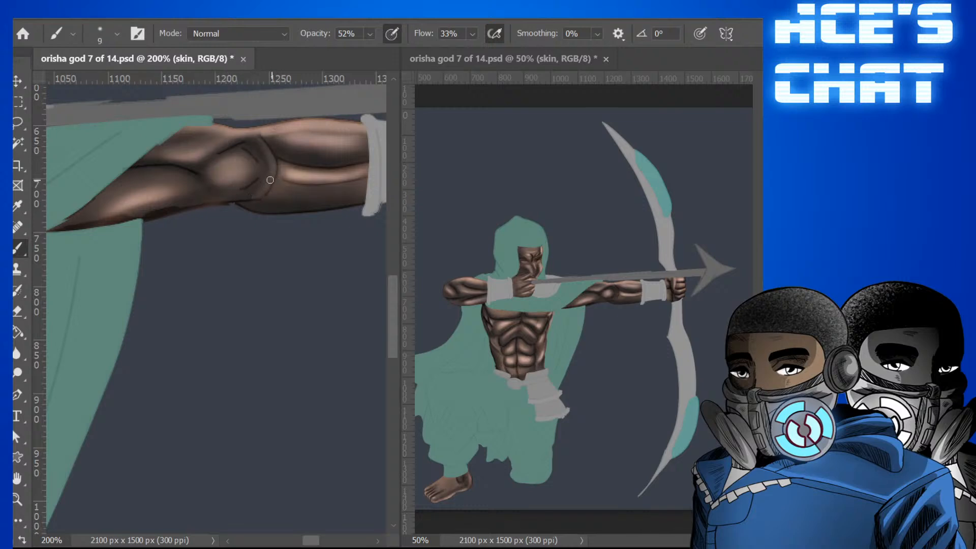
Smooth the upper forearm muscle between the elbow and the cuff with a large Normal brush of about 45 px.
key(bracketright)
key(bracketright)
key(bracketright)
key(bracketright)
key(bracketright)
key(bracketright)
mouse_move(344, 143)
mouse_down()
mouse_move(349, 121)
mouse_move(291, 129)
mouse_move(361, 127)
mouse_up()
drag(287, 133, 356, 133)
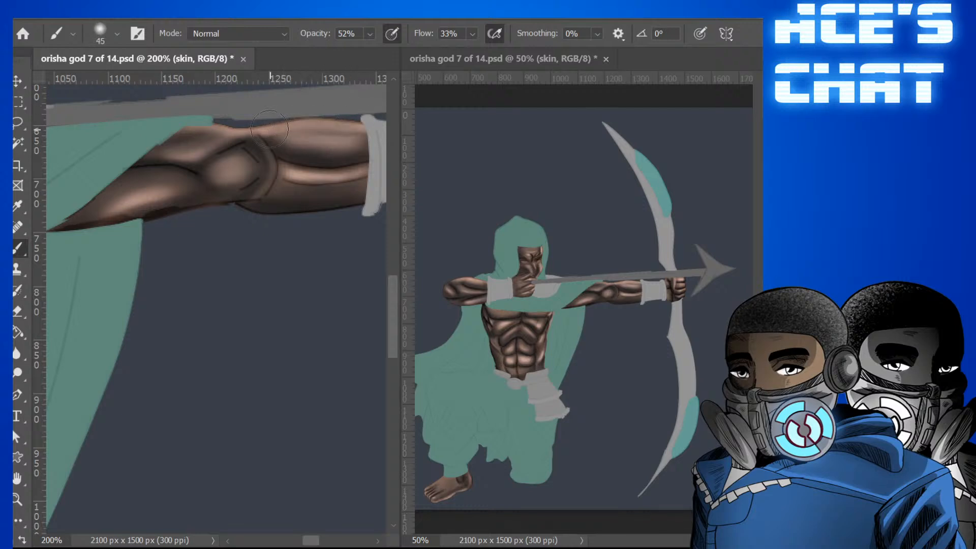
key(bracketright)
key(bracketright)
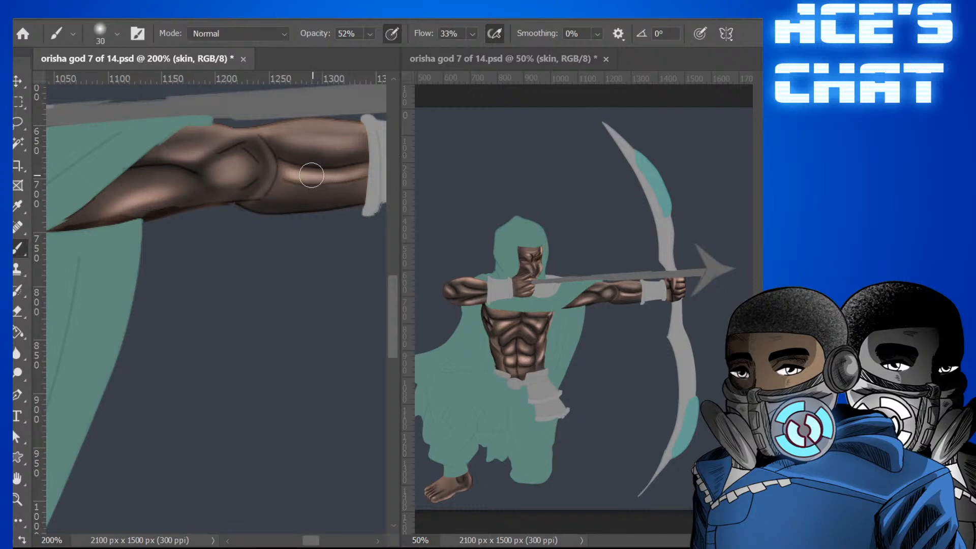
Blend the forearm shading near the cuff and along the arm's underside with 15 to 40 px Normal strokes.
key(bracketleft)
key(bracketleft)
key(bracketleft)
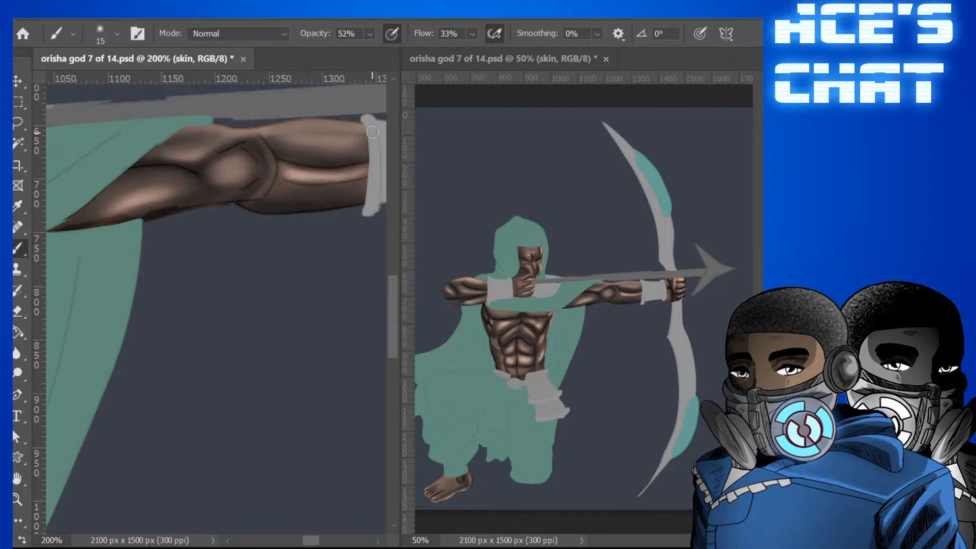
key(bracketright)
key(bracketright)
key(bracketright)
key(bracketright)
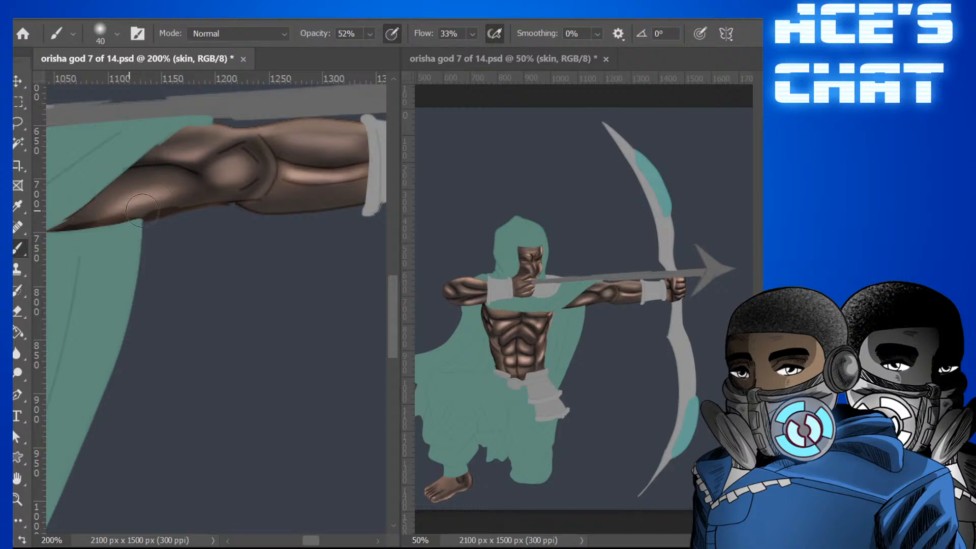
Blend the underside of the upper arm and the shadows around the elbow with a 30 px Normal brush.
key(p)
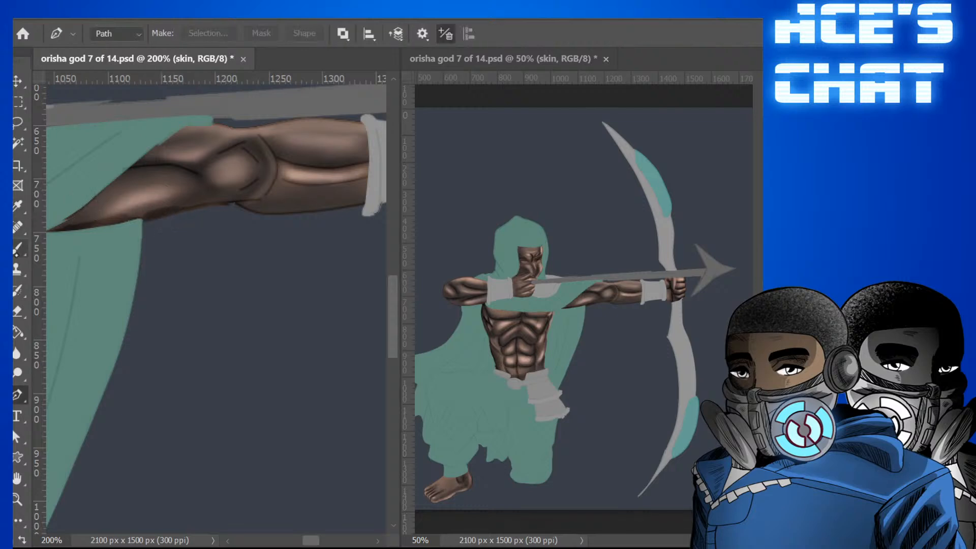
click(18, 249)
key([)
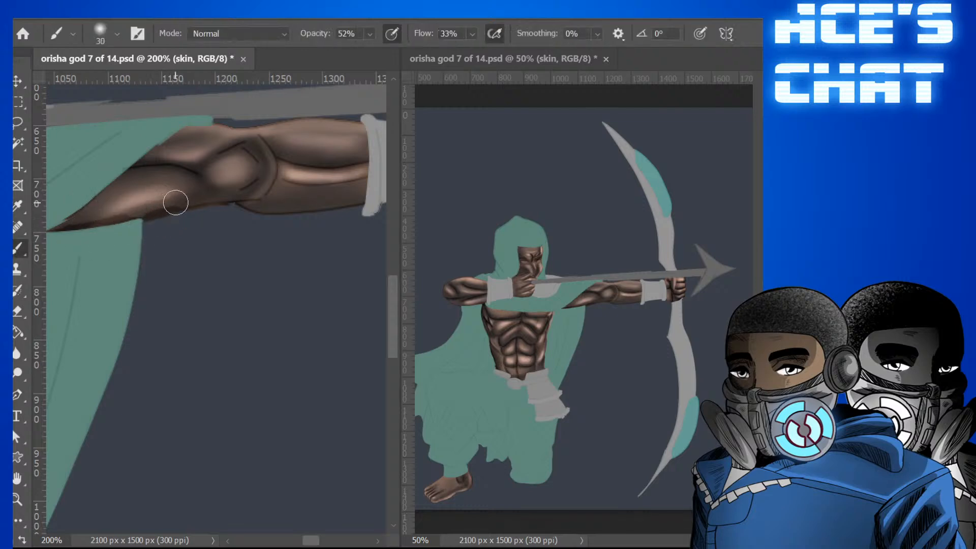
drag(176, 197, 92, 213)
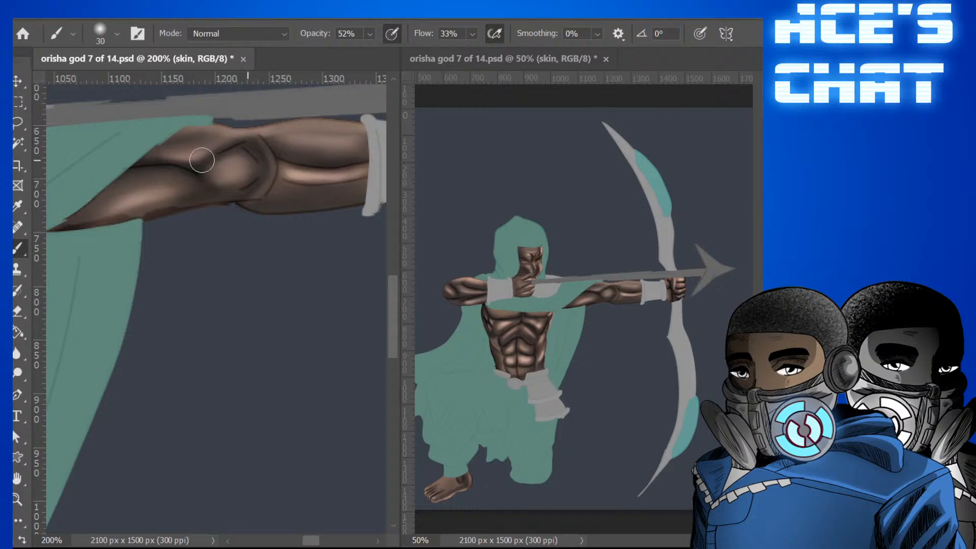
drag(204, 149, 192, 159)
drag(222, 193, 211, 177)
Soften the highlight ridge along the middle of the forearm with a Normal brush of about 25 px.
key([)
key([)
key([)
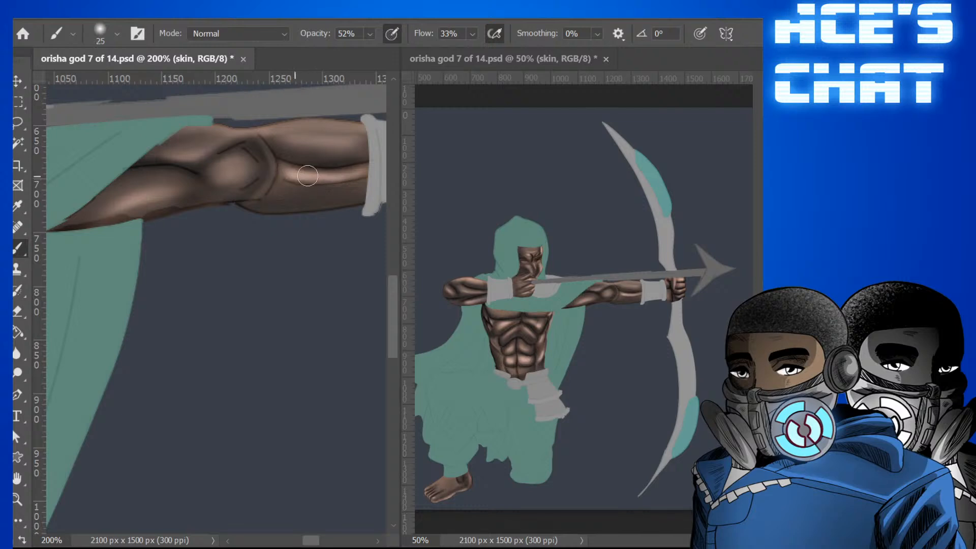
drag(283, 172, 336, 178)
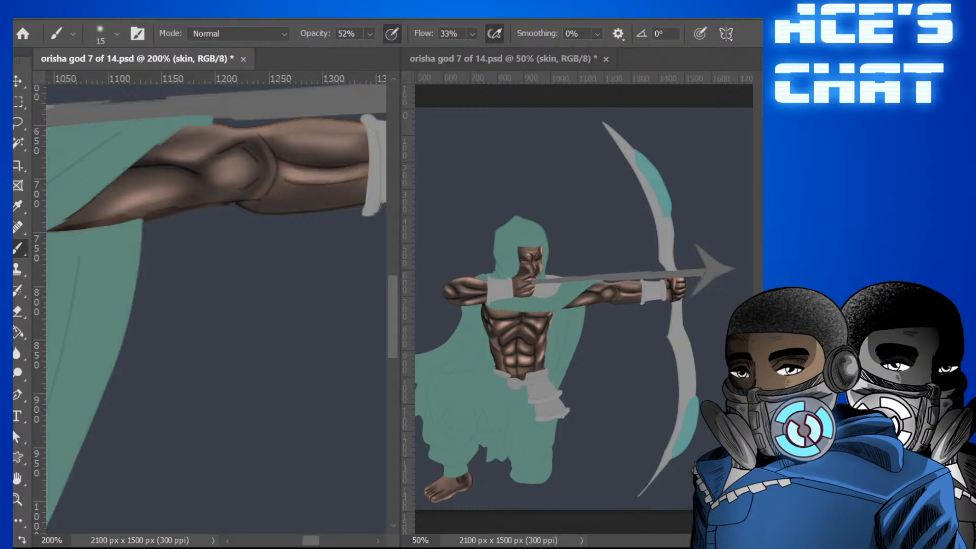
Blend the shading of the bow-gripping fist with a 10 to 20 px Normal brush.
drag(308, 541, 329, 541)
key(bracketleft)
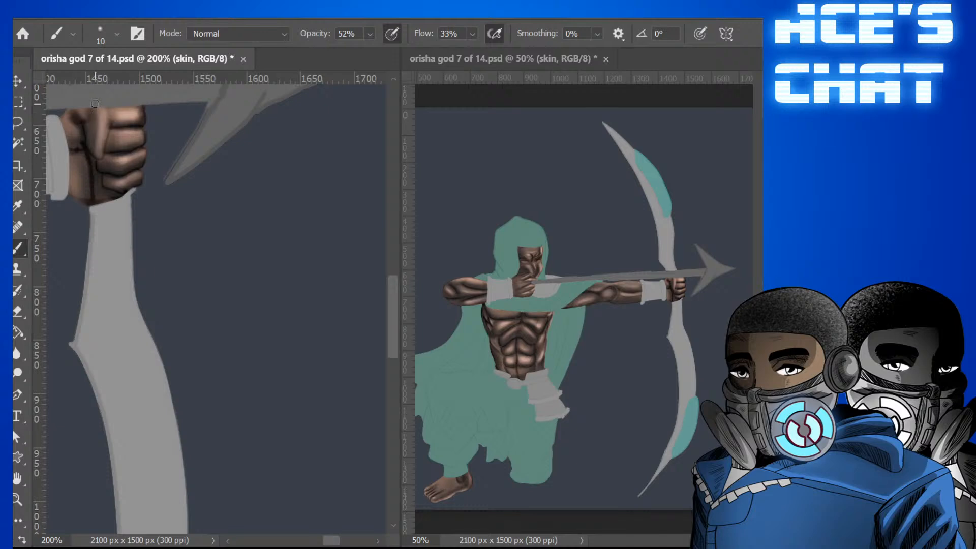
key(bracketright)
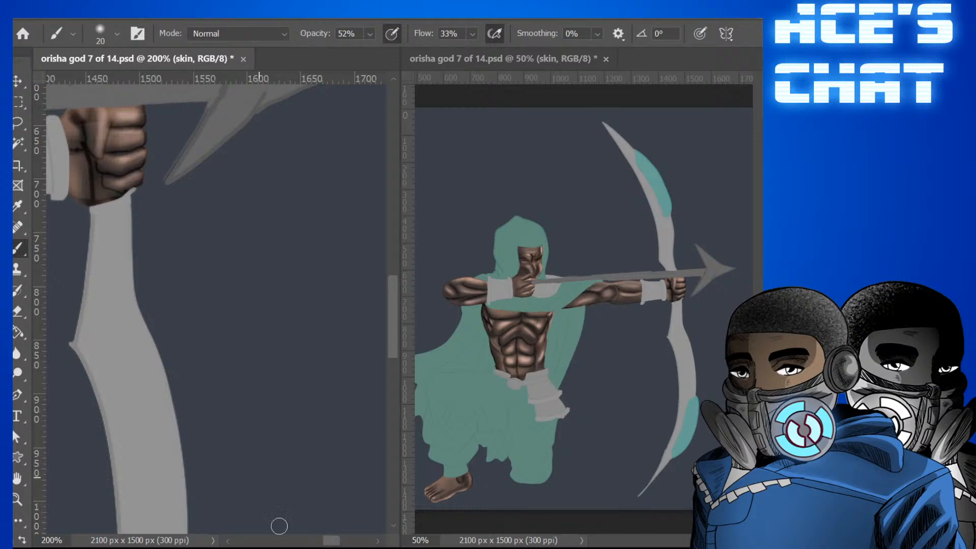
Blend the shading along the far side of the face, from brow to cheek, with a Normal brush of up to 25 px.
drag(331, 540, 298, 532)
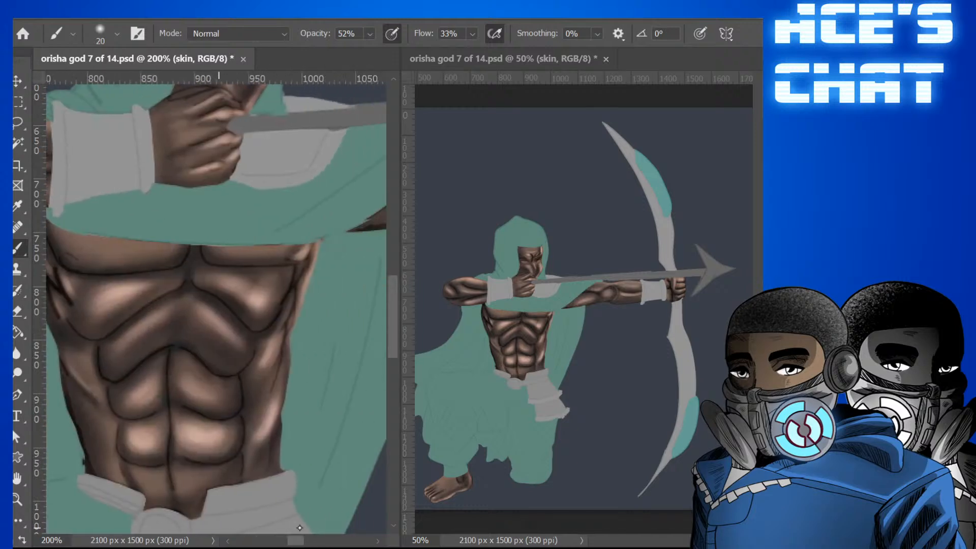
drag(393, 300, 393, 260)
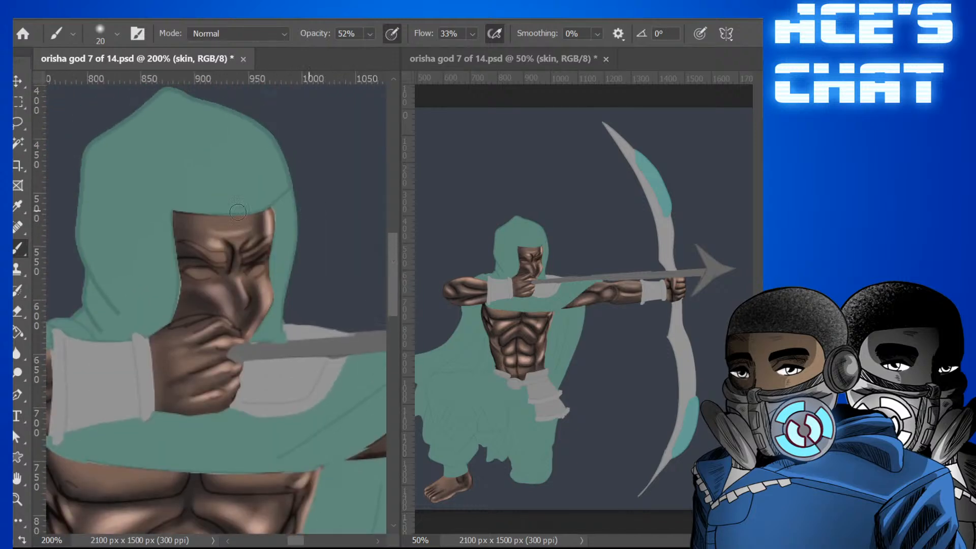
key(bracketleft)
mouse_move(262, 224)
mouse_down()
mouse_move(271, 239)
mouse_move(272, 216)
mouse_move(274, 234)
mouse_move(249, 250)
mouse_move(265, 252)
mouse_move(244, 260)
mouse_move(269, 283)
mouse_up()
key(bracketright)
key(bracketright)
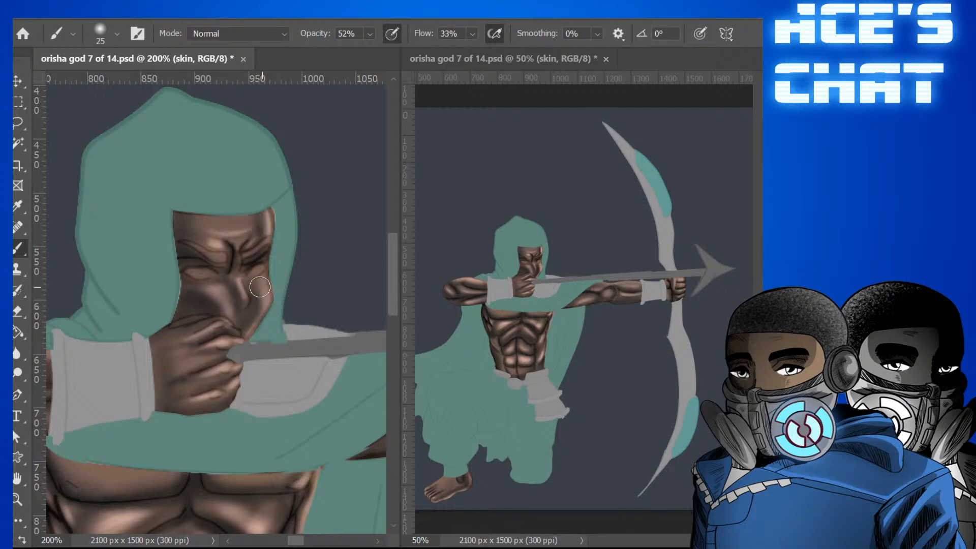
Refine the cheek and the fingers of the string-drawing hand using small Normal strokes of about 9 px.
key(bracketleft)
key(bracketleft)
key(bracketleft)
key(bracketleft)
key(bracketright)
key(bracketright)
key(bracketright)
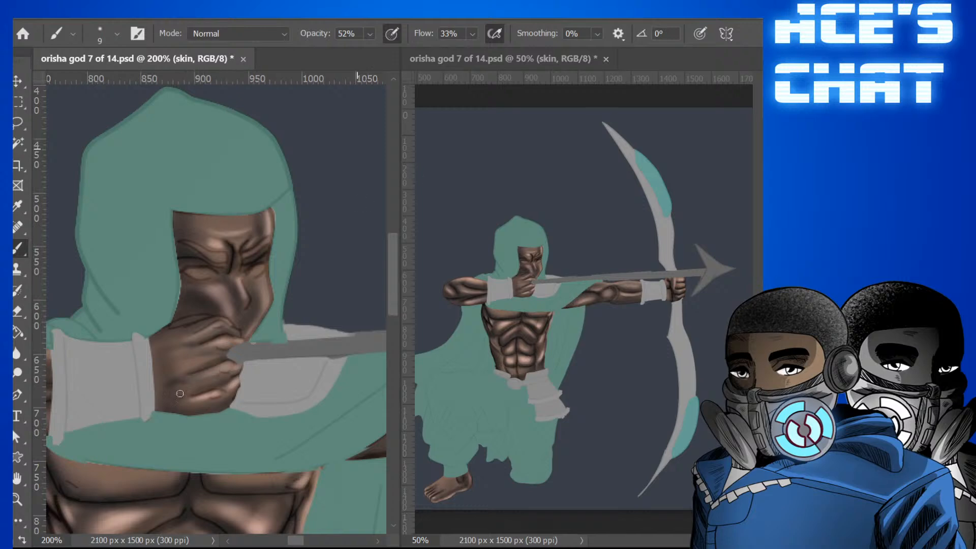
Blend the shading along the upper contour of the bent arm with a 20 to 30 px Normal brush.
key(bracketright)
key(bracketright)
key(bracketleft)
key(bracketleft)
mouse_move(293, 540)
mouse_down()
mouse_move(272, 540)
mouse_move(283, 541)
mouse_up()
key(bracketright)
key(bracketright)
key(bracketright)
key(bracketright)
key(bracketright)
key(bracketright)
key(bracketright)
key(bracketright)
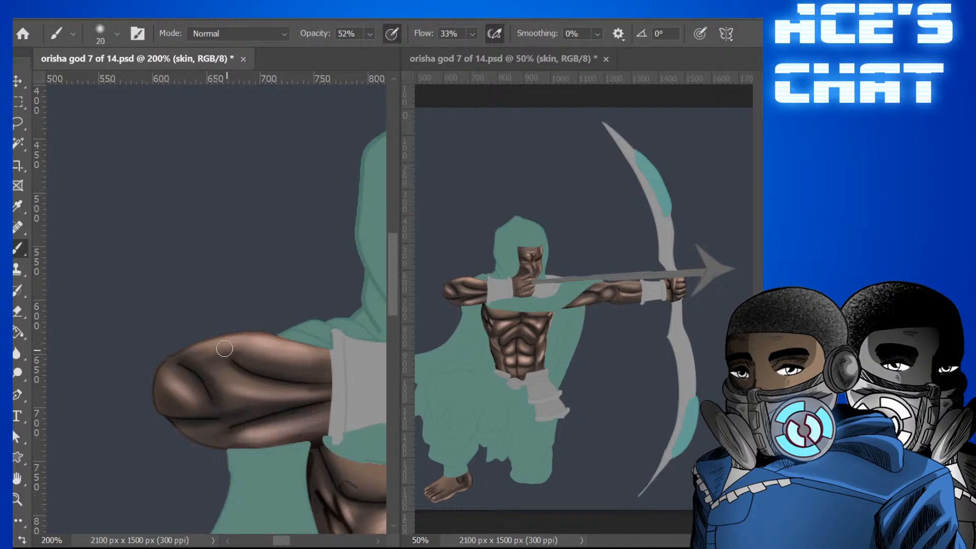
key(bracketleft)
key(bracketleft)
key(bracketleft)
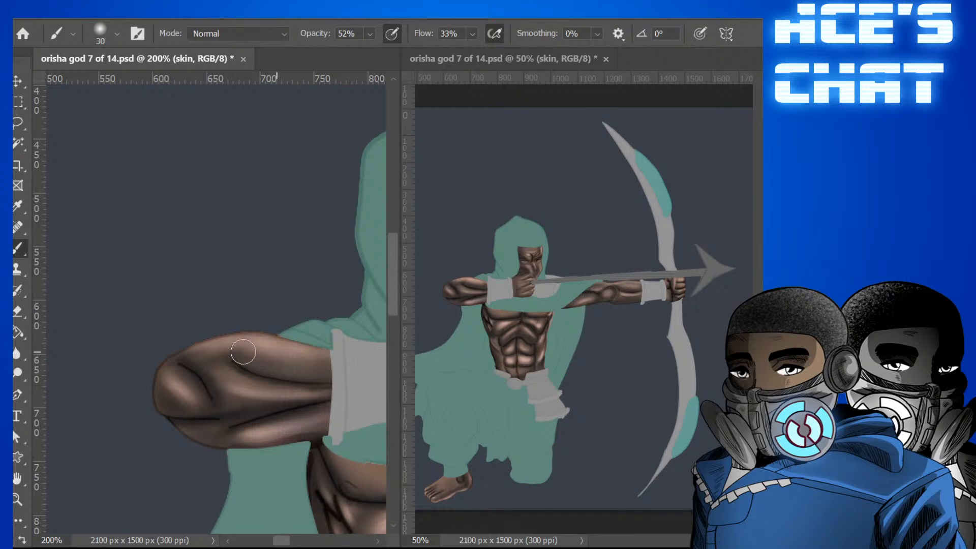
Smooth the shading of the bent arm's elbow and lower edge with a 15 to 25 px Normal brush.
key(bracketleft)
key(bracketleft)
key(bracketleft)
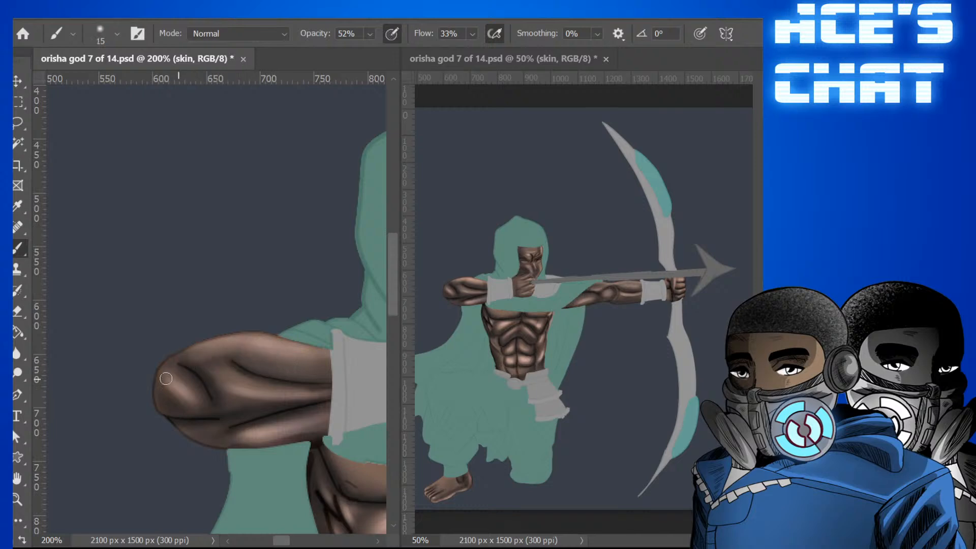
key(bracketright)
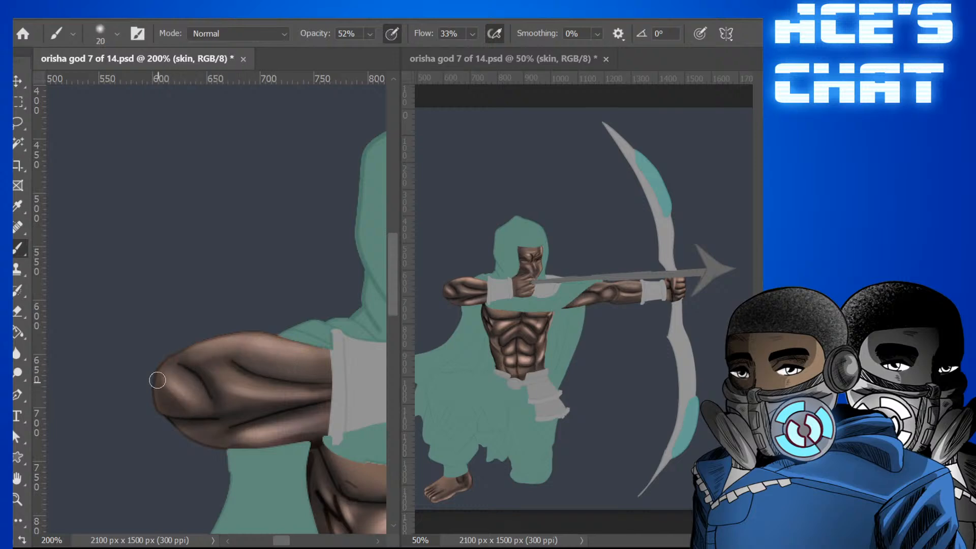
key(bracketleft)
key(bracketleft)
key(bracketright)
key(bracketright)
key(bracketright)
key(bracketleft)
key(bracketleft)
key(bracketleft)
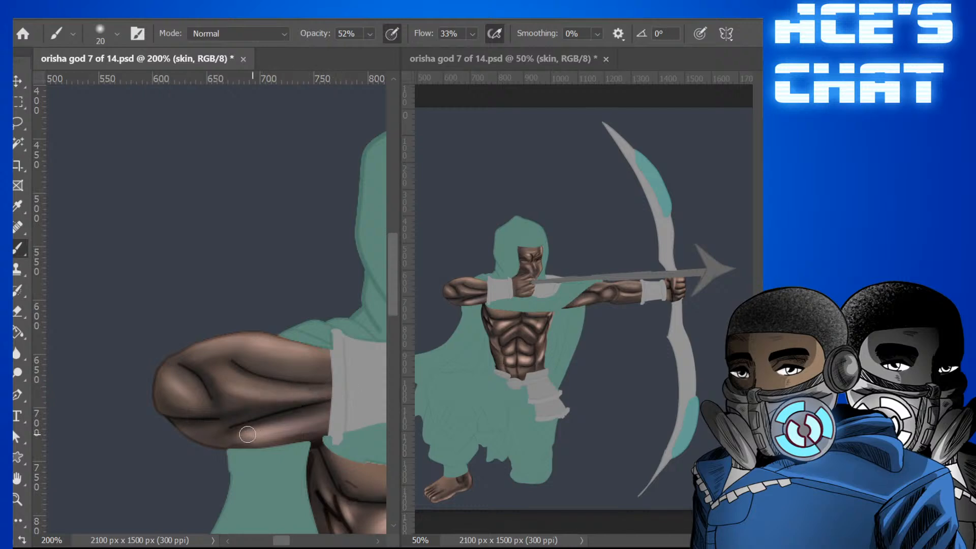
key(bracketleft)
key(bracketright)
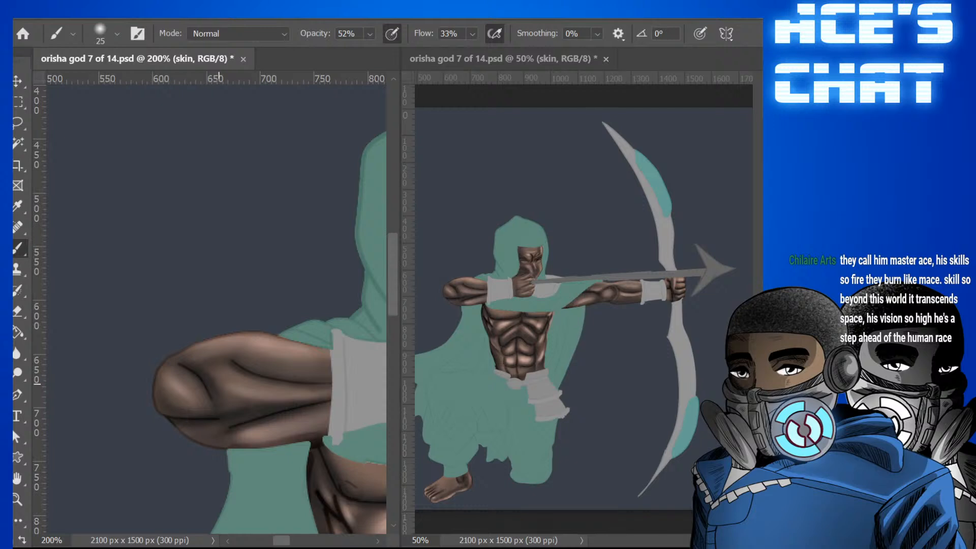
Even out the bent forearm's tones up to the wristband with a 20 to 25 px Normal brush.
click(503, 59)
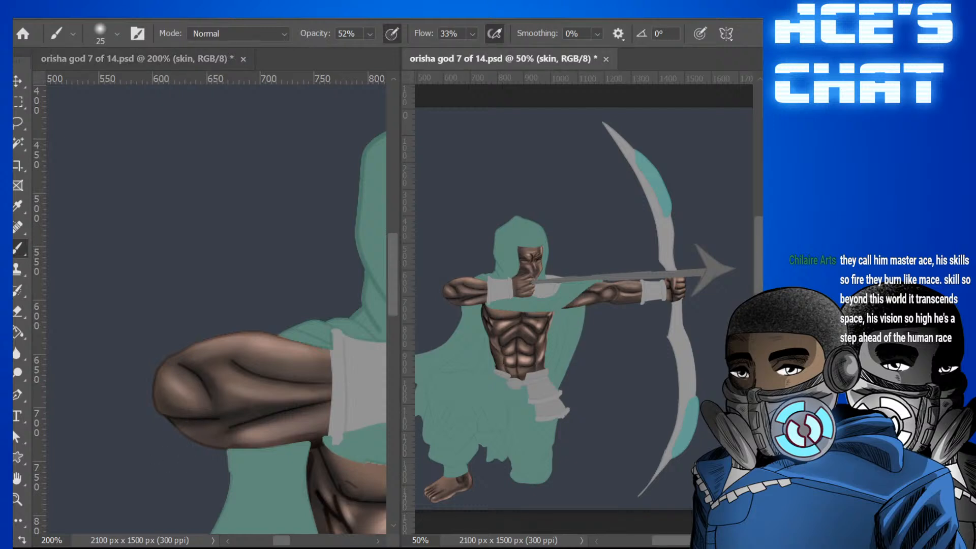
key(bracketleft)
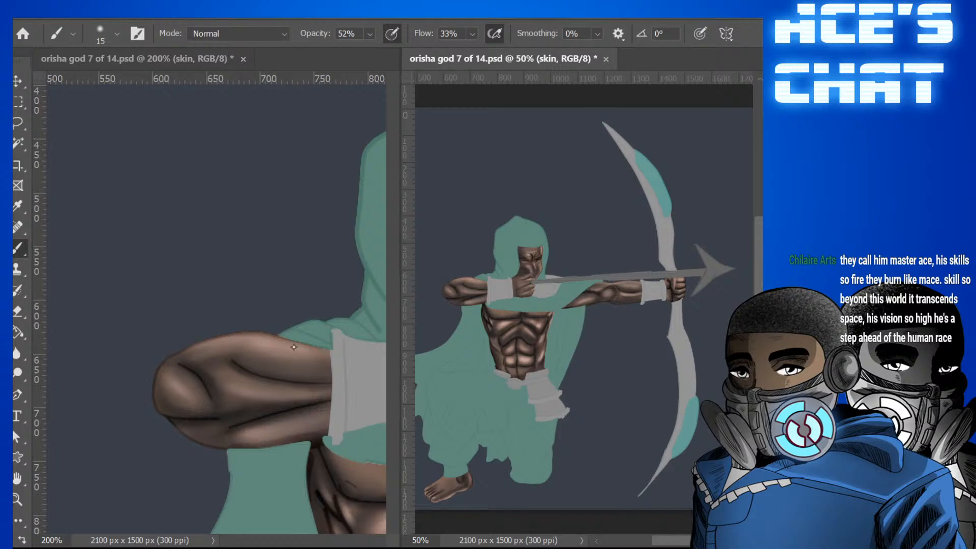
key(bracketright)
key(bracketright)
key(bracketright)
click(185, 354)
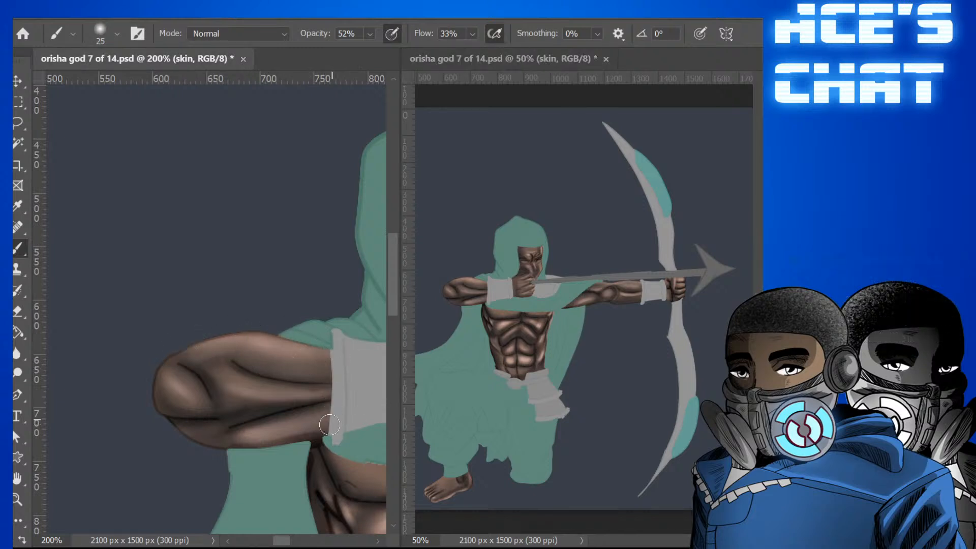
key(bracketleft)
key(bracketleft)
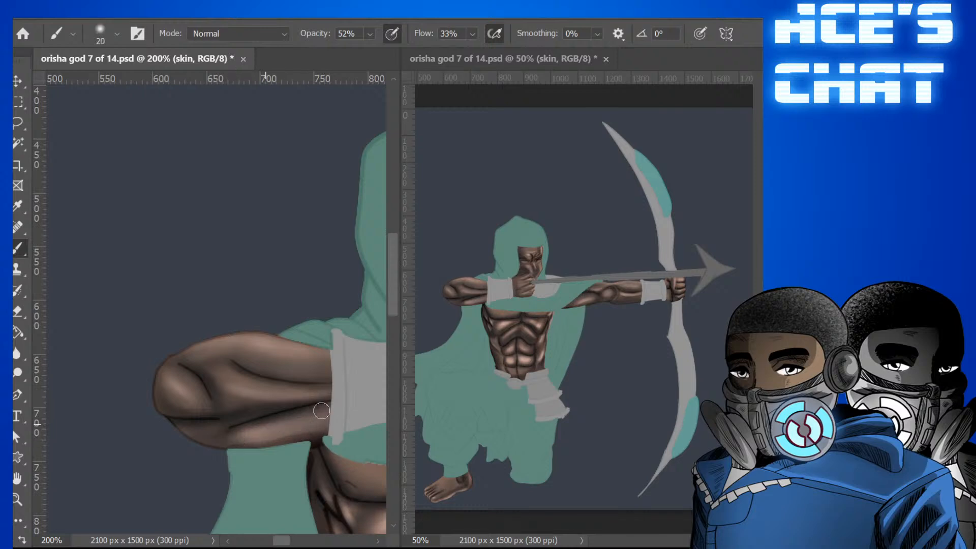
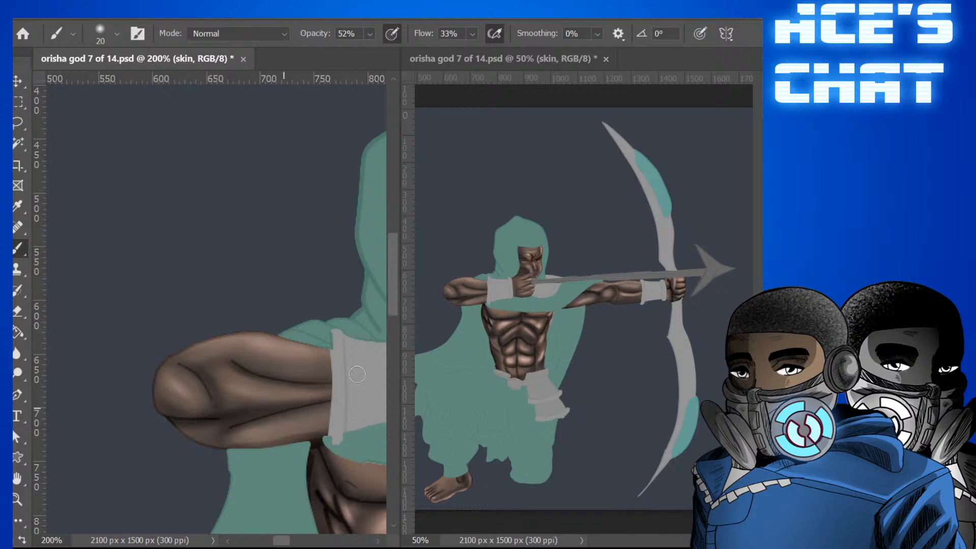
Refine the forehead, brow and inner-eye shading of the face with a small Normal brush of about 9 to 10 px.
drag(307, 539, 294, 522)
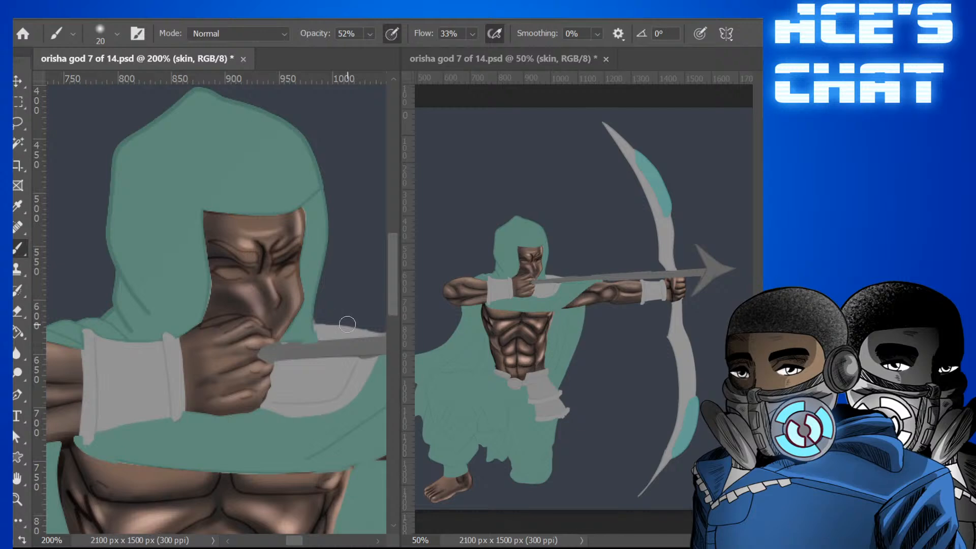
key(bracketleft)
key(bracketleft)
key(bracketleft)
key(bracketright)
key(bracketright)
key(bracketright)
key(bracketright)
key(bracketleft)
key(bracketleft)
key(bracketleft)
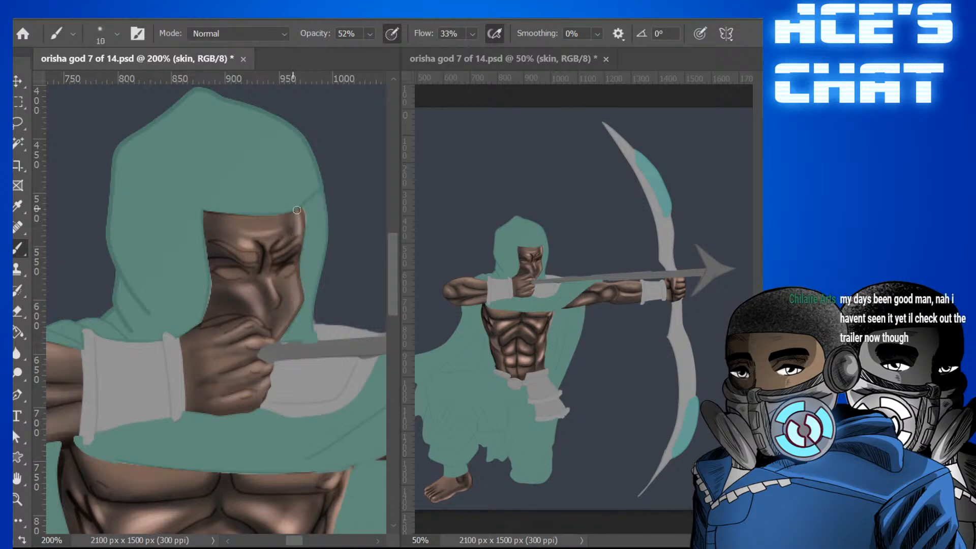
key(bracketright)
key(bracketleft)
key(bracketleft)
drag(261, 262, 257, 269)
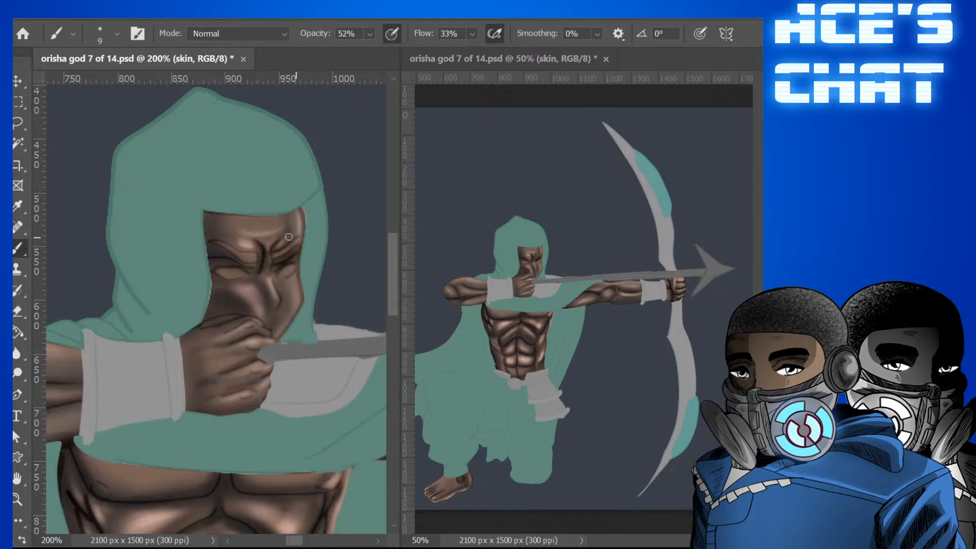
Undo the last stroke and soften the brush for face blending, with 31% opacity, 14% flow and a size of 25 px.
key(bracketright)
key(bracketright)
key(bracketright)
key(3)
key(7)
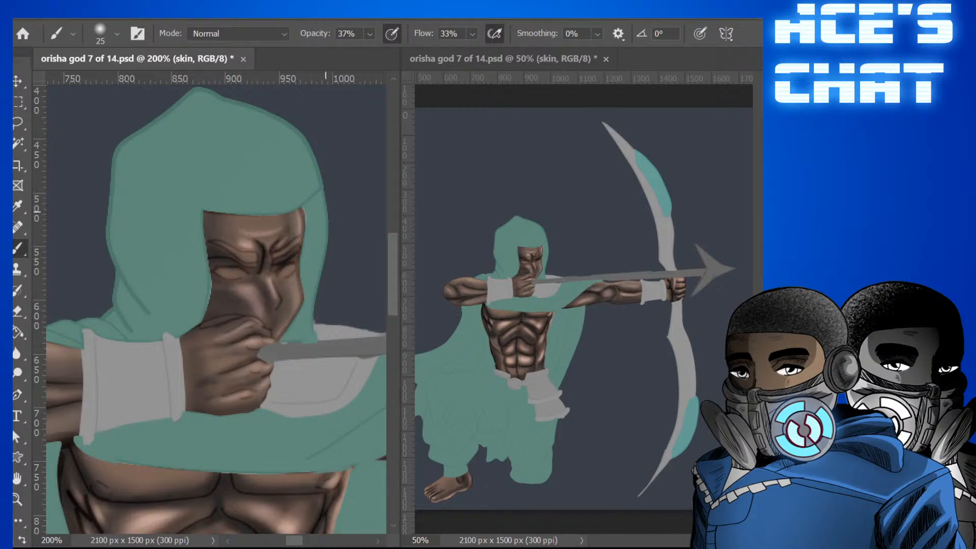
key(3)
key(1)
key(ctrl+z)
key(shift+1)
key(shift+0)
key(shift+1)
key(shift+4)
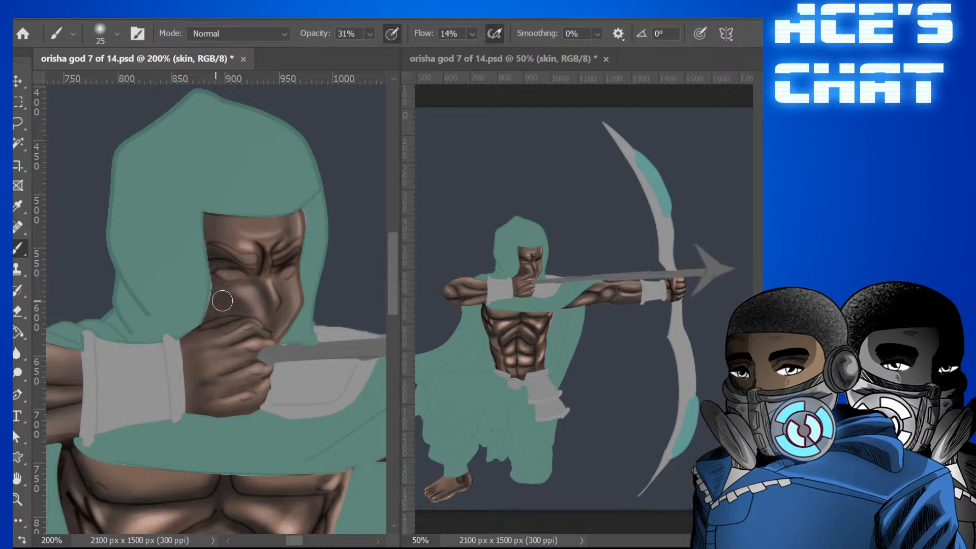
Blend the shading of the cheek and nose with soft, low-flow Normal strokes of up to about 25 px.
key(bracketleft)
key(bracketleft)
key(bracketleft)
key(bracketright)
key(bracketleft)
key(bracketleft)
drag(271, 302, 273, 311)
key(bracketright)
key(bracketright)
key(bracketright)
key(bracketright)
key(bracketleft)
key(bracketleft)
key(bracketleft)
key(bracketright)
key(bracketleft)
key(bracketleft)
key(bracketright)
key(bracketright)
key(bracketright)
key(bracketright)
Soften the shading beneath the bent elbow and at the side of the chest with a 10 to 25 px brush.
mouse_move(295, 540)
mouse_down()
mouse_move(266, 540)
mouse_move(284, 539)
mouse_up()
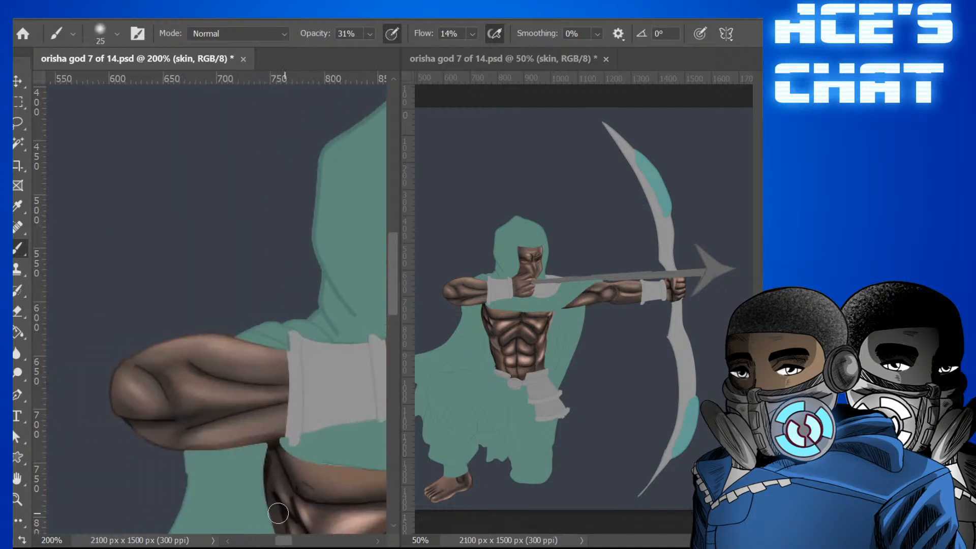
mouse_move(181, 414)
mouse_down()
mouse_move(137, 422)
mouse_move(170, 421)
mouse_move(143, 430)
mouse_up()
scroll(343, 329, down, 5)
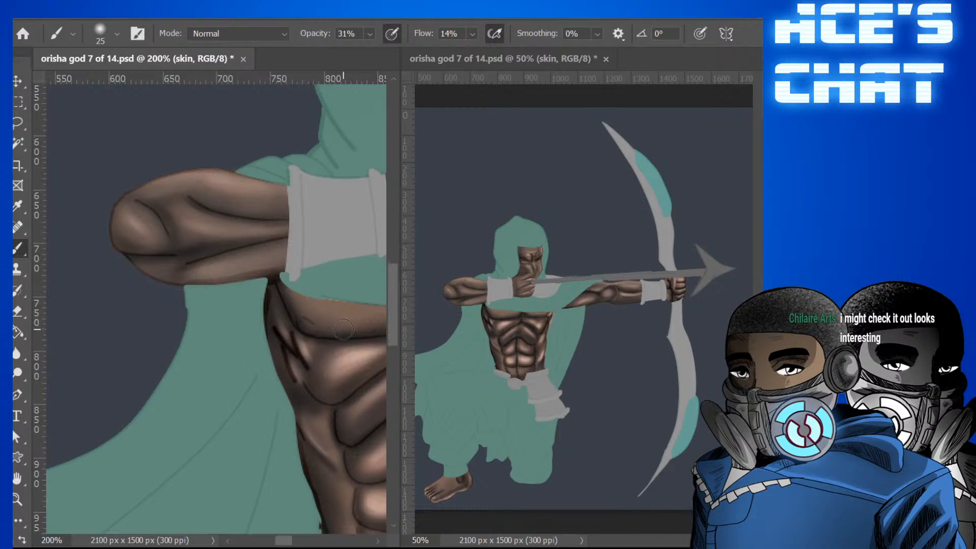
key(bracketright)
key(bracketleft)
key(bracketleft)
key(bracketleft)
key(bracketleft)
mouse_move(311, 350)
mouse_down()
mouse_move(301, 337)
mouse_move(313, 364)
mouse_move(292, 357)
mouse_move(306, 391)
mouse_move(297, 381)
mouse_up()
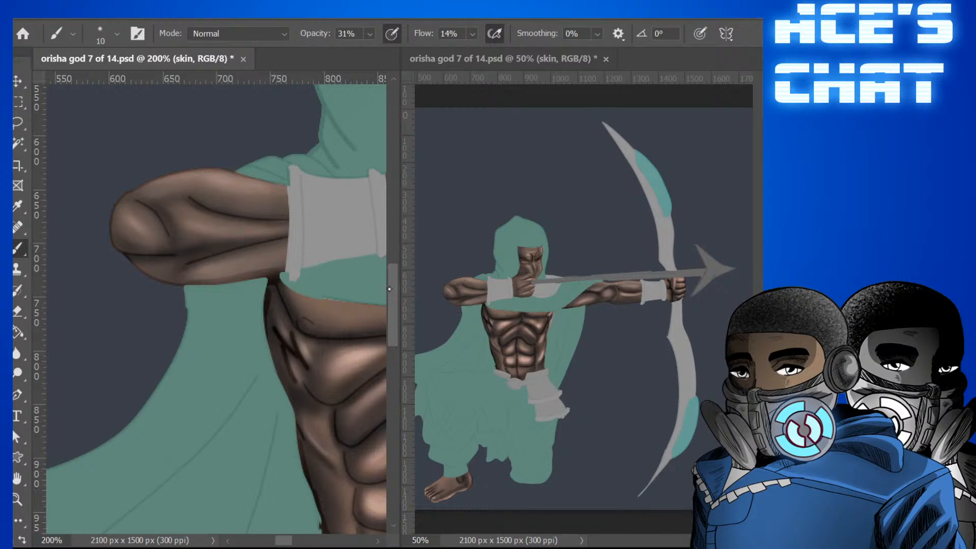
Blend the pectorals and the muscles just below them with a 20 to 30 px Normal brush.
key(bracketright)
key(bracketright)
key(bracketright)
key(bracketright)
mouse_move(285, 540)
mouse_down()
mouse_move(321, 537)
mouse_move(294, 540)
mouse_up()
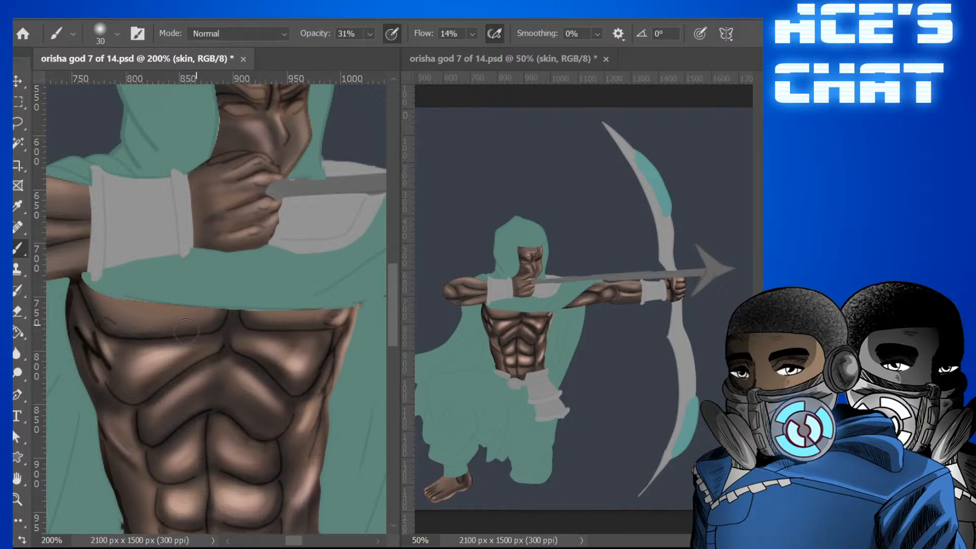
key(bracketleft)
key(bracketleft)
key(bracketleft)
key(bracketright)
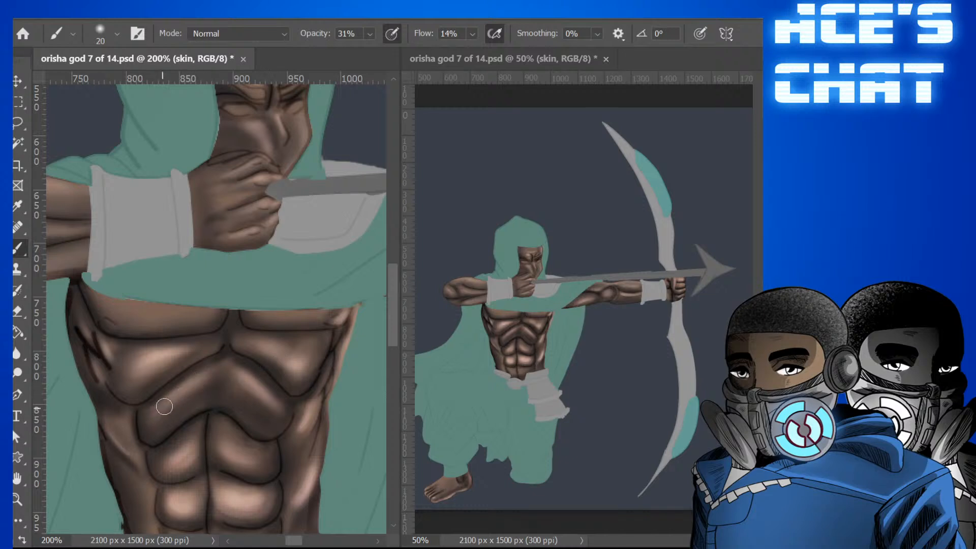
Smooth the highlights and shadows of the upper abdominal muscles with a 30 to 35 px Normal brush.
key(bracketright)
key(bracketright)
key(bracketright)
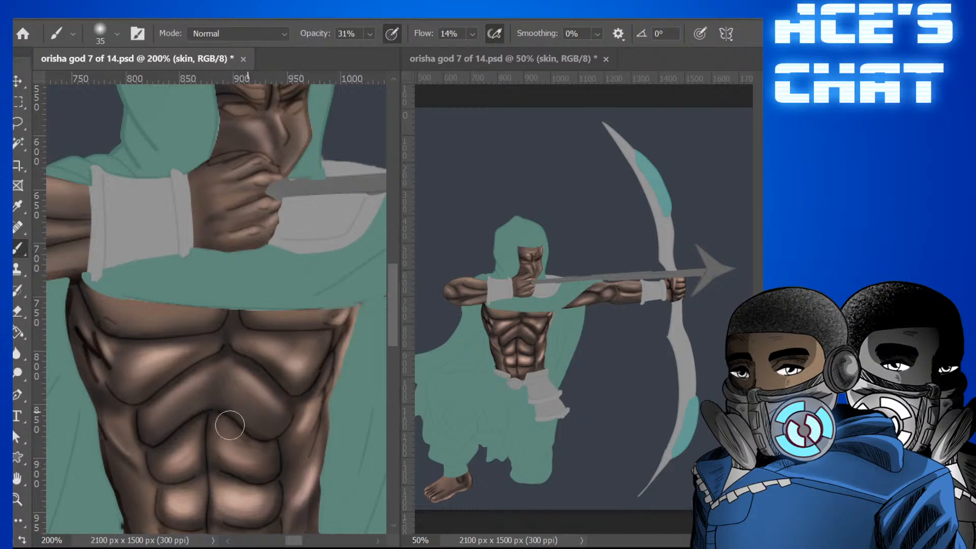
key(bracketleft)
key(bracketleft)
key(bracketright)
drag(166, 465, 161, 461)
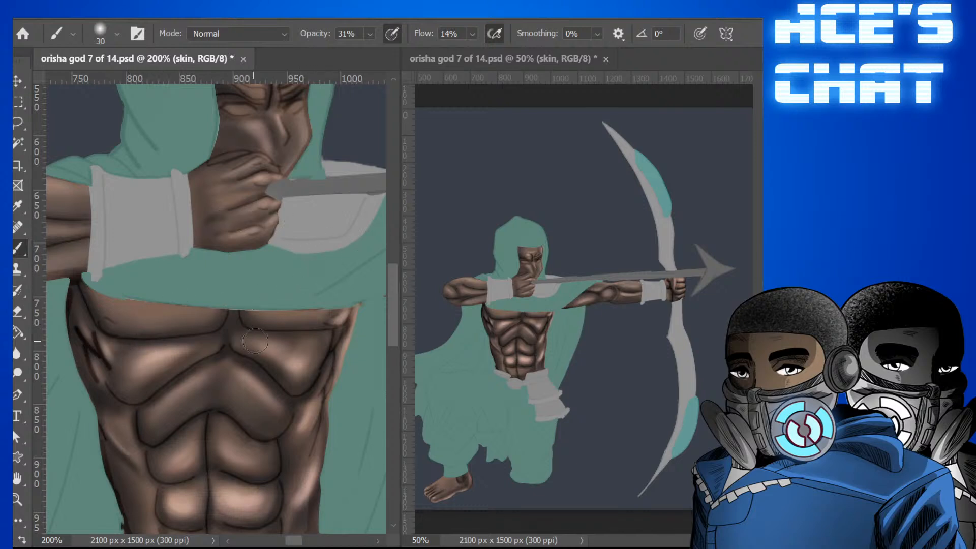
key(bracketright)
key(bracketleft)
Blend the middle and lower abdominal blocks with a 20 to 30 px Normal brush.
scroll(388, 309, down, 3)
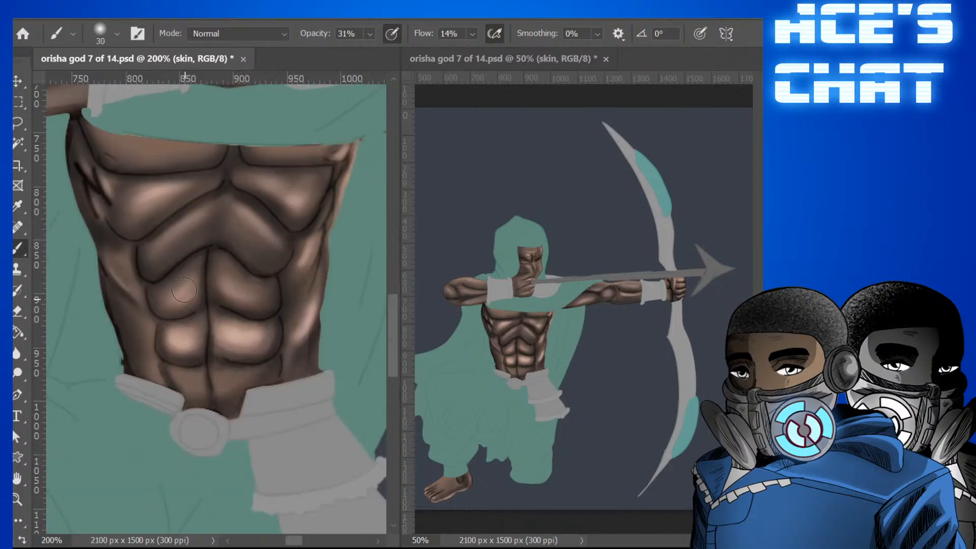
key(bracketleft)
key(bracketleft)
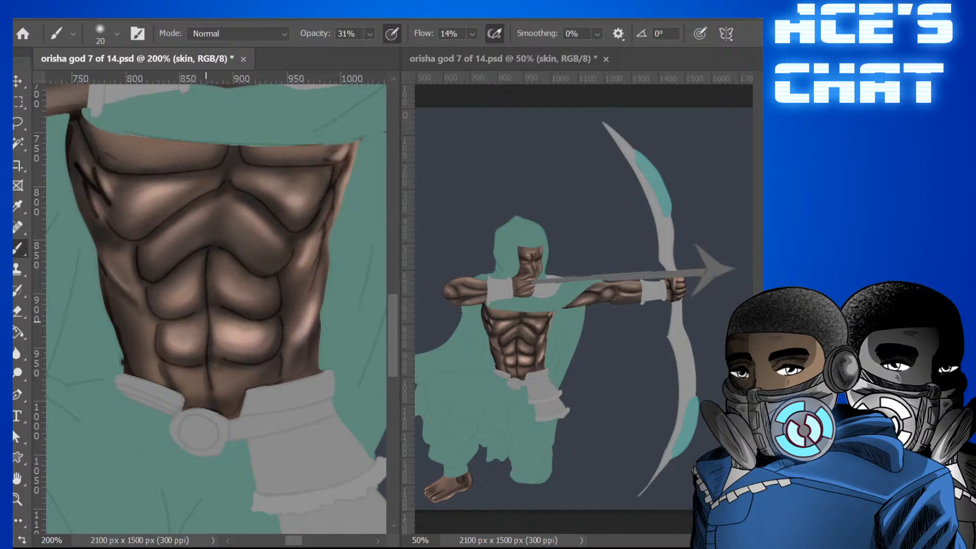
mouse_move(242, 323)
mouse_down()
mouse_move(274, 333)
mouse_move(237, 329)
mouse_move(264, 323)
mouse_move(228, 334)
mouse_move(278, 334)
mouse_move(236, 333)
mouse_move(257, 333)
mouse_move(253, 355)
mouse_move(253, 340)
mouse_move(227, 352)
mouse_move(233, 346)
mouse_move(221, 331)
mouse_move(214, 335)
mouse_move(231, 340)
mouse_move(218, 345)
mouse_move(249, 357)
mouse_move(222, 340)
mouse_move(269, 339)
mouse_up()
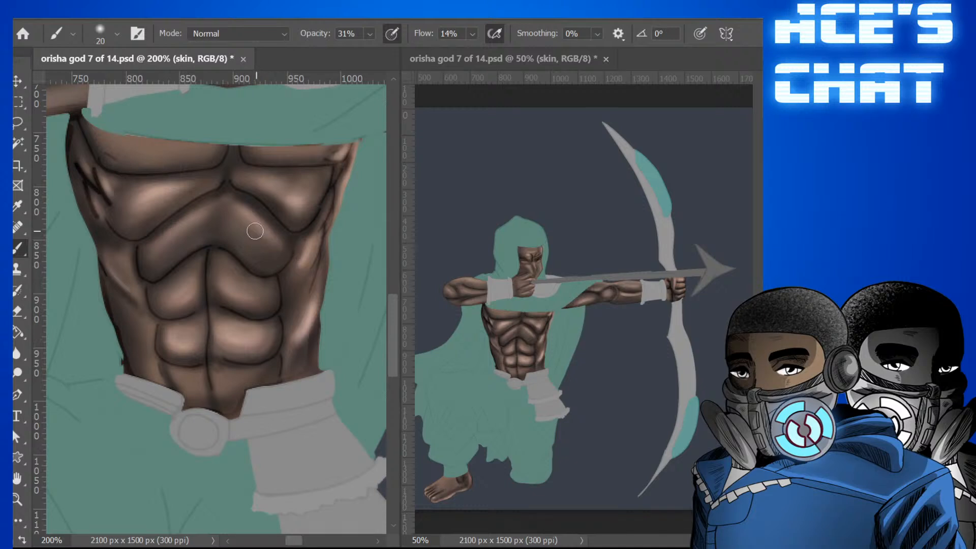
Refine the abdominal creases and the muscle shading beside them with a 15 to 25 px Normal brush.
key(bracketleft)
key(bracketleft)
key(bracketright)
key(bracketright)
key(bracketright)
key(bracketleft)
key(bracketleft)
key(bracketright)
key(bracketright)
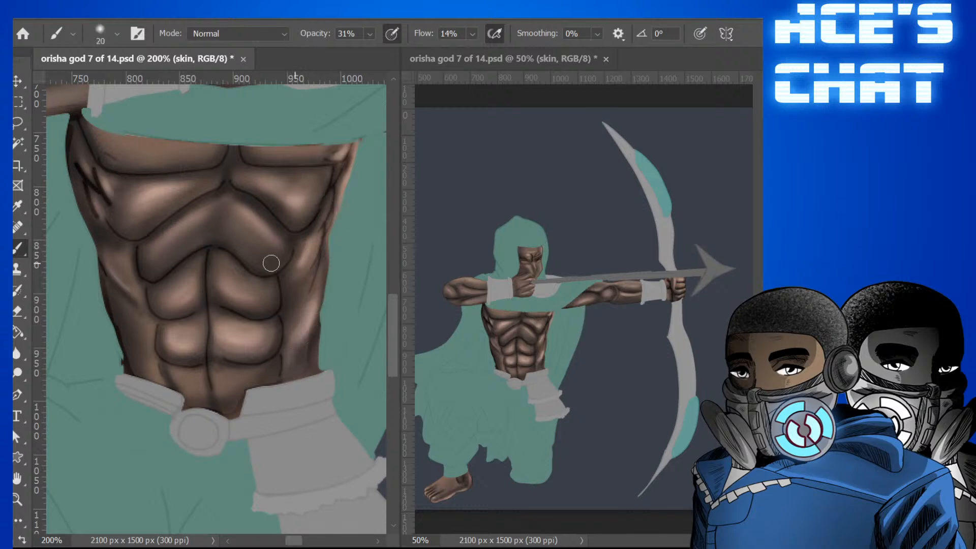
key(bracketleft)
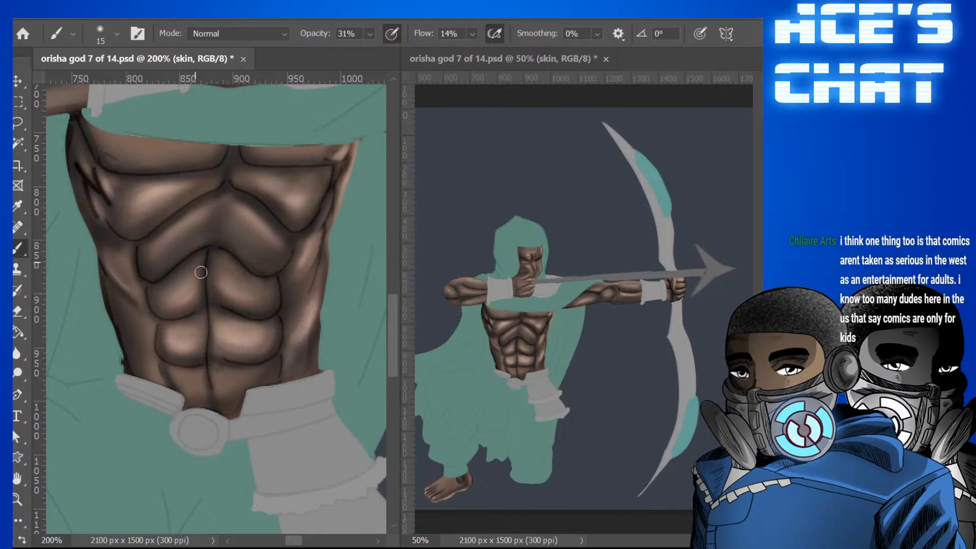
key(bracketright)
key(bracketright)
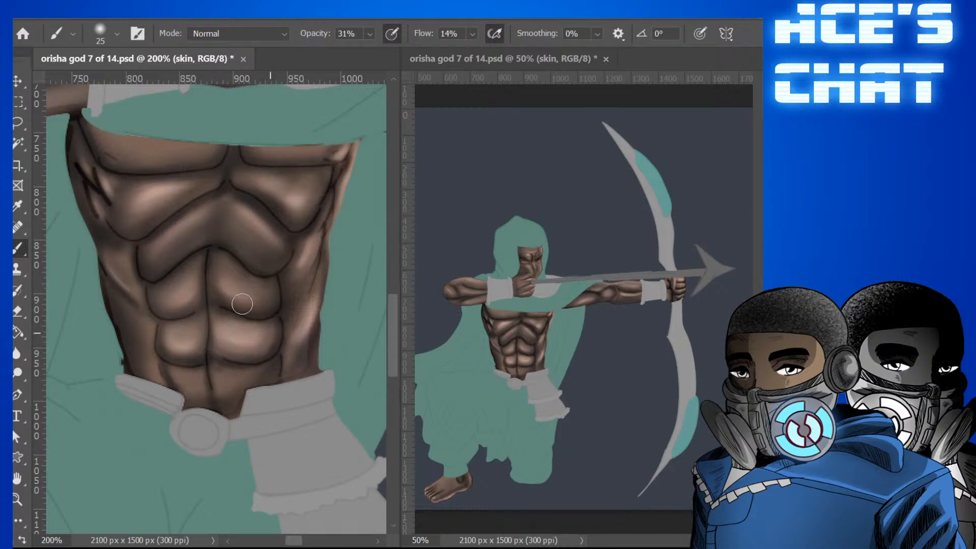
Soften the shading along the outer ribs and lower abdominals with a Normal brush of up to 35 px.
key(bracketright)
drag(111, 227, 102, 215)
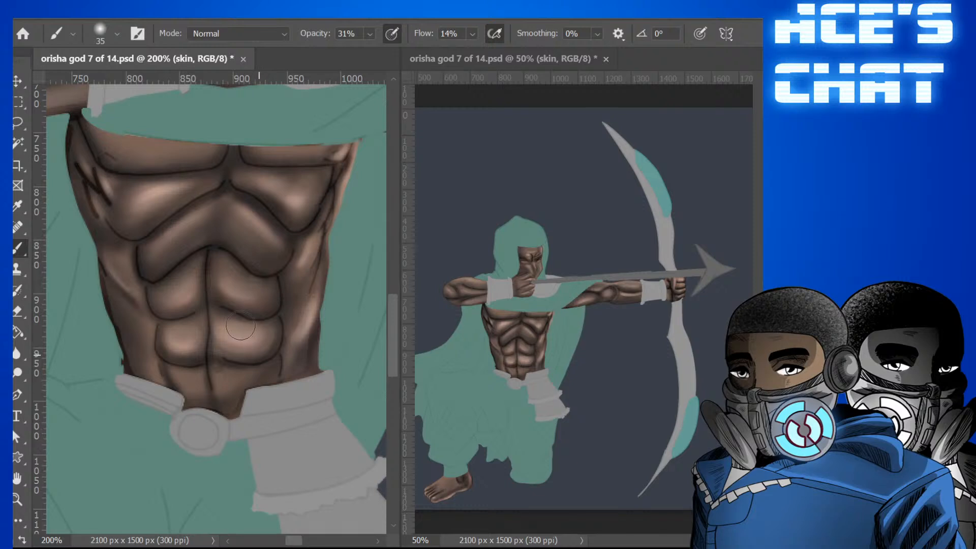
key(bracketleft)
key(bracketleft)
Touch up the chest shading and the cheek below the eye with a 15 to 20 px Normal brush.
scroll(187, 351, up, 5)
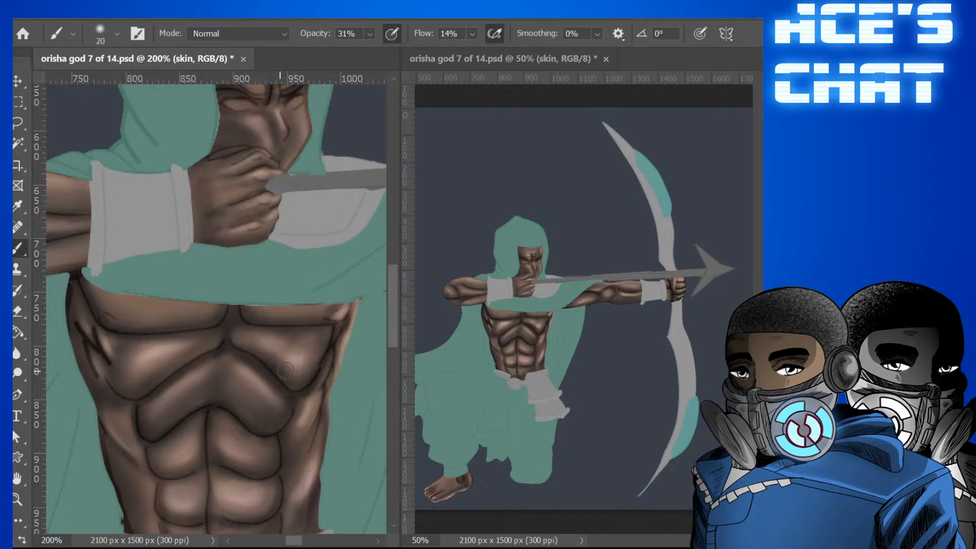
key(bracketleft)
drag(392, 287, 395, 264)
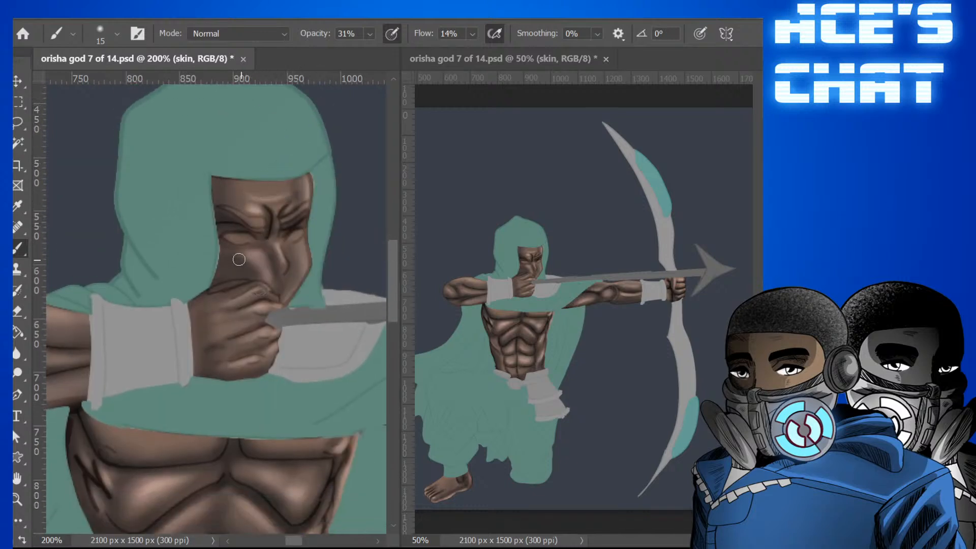
drag(239, 260, 249, 266)
Blend the extended arm's muscles around the elbow and lower forearm with a Normal brush of about 15 to 30 px.
mouse_move(289, 541)
mouse_down()
mouse_move(332, 540)
mouse_move(306, 534)
mouse_up()
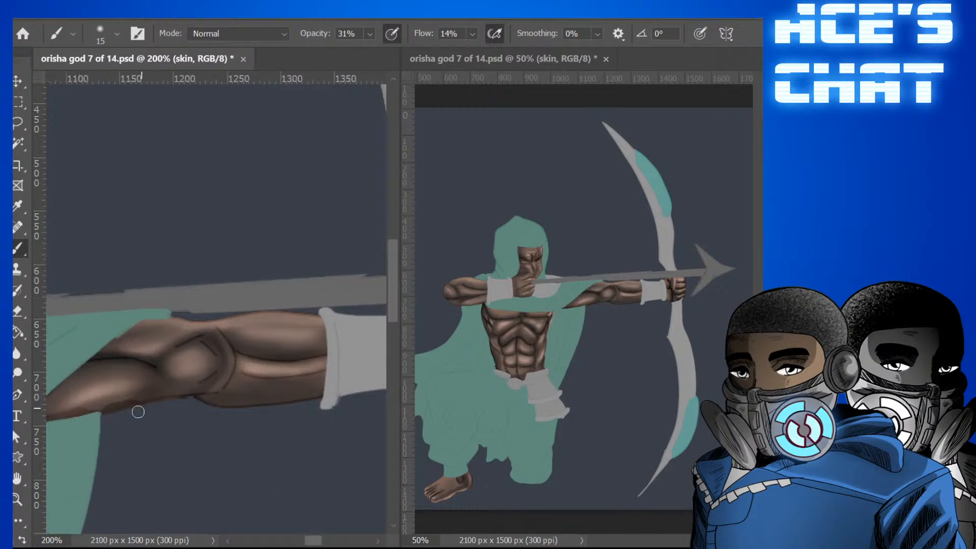
key(bracketright)
key(bracketright)
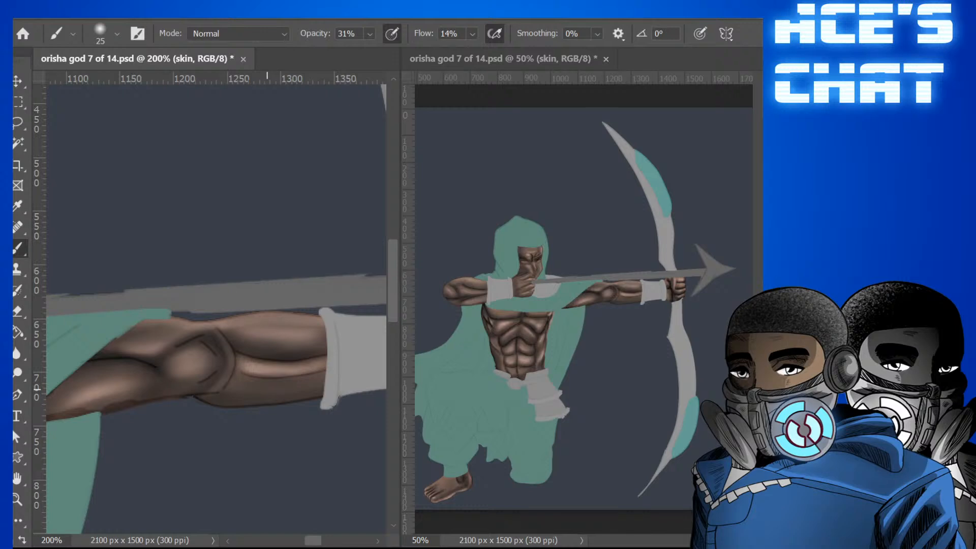
key(bracketright)
key(bracketright)
key(bracketright)
drag(245, 381, 246, 387)
key(bracketleft)
key(bracketleft)
key(bracketleft)
key(bracketleft)
key(bracketright)
key(bracketright)
key(bracketright)
key(bracketright)
drag(314, 542, 297, 529)
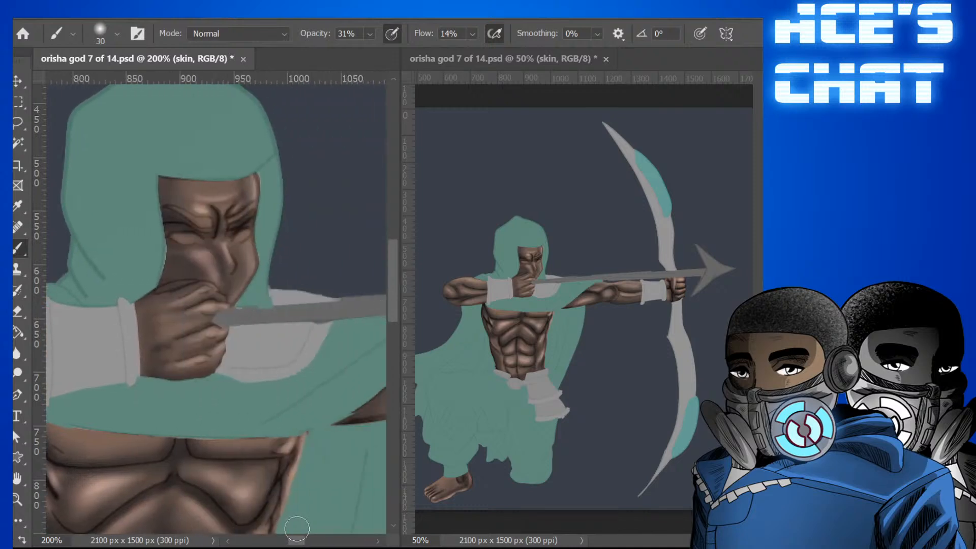
Blend the shading across the chest and upper abdominals with a 10 to 35 px Normal brush.
scroll(297, 529, left, 3)
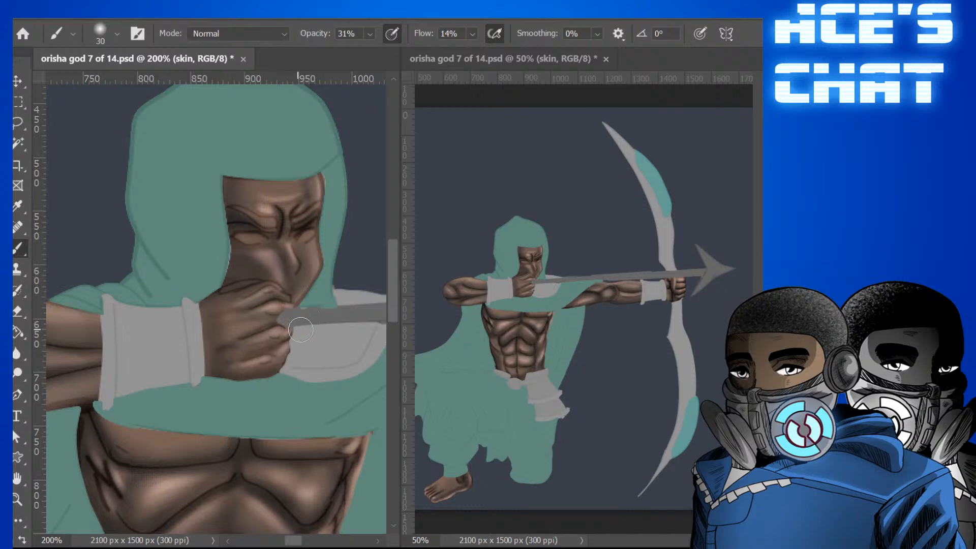
key(bracketleft)
key(bracketleft)
key(bracketleft)
key(bracketleft)
drag(394, 287, 392, 346)
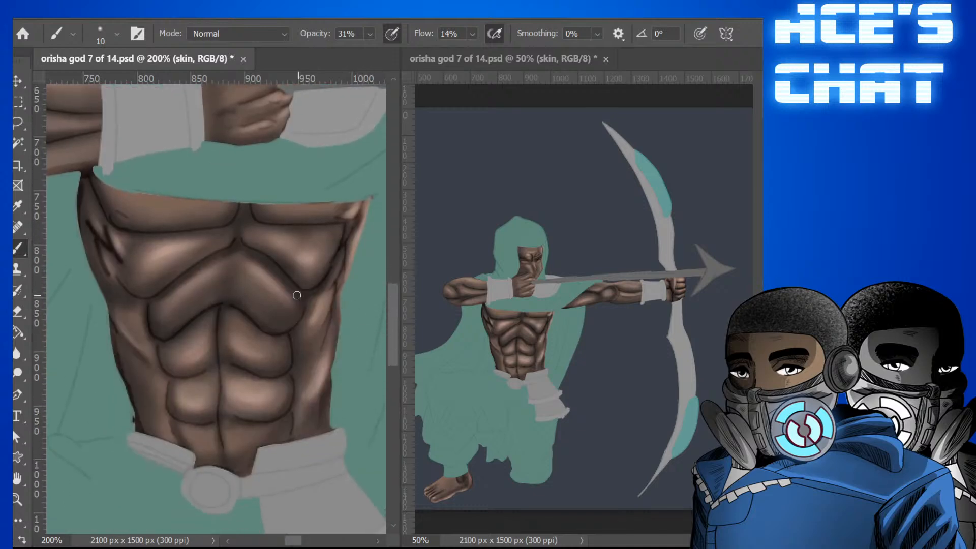
key(bracketright)
key(bracketright)
key(bracketright)
drag(222, 202, 220, 209)
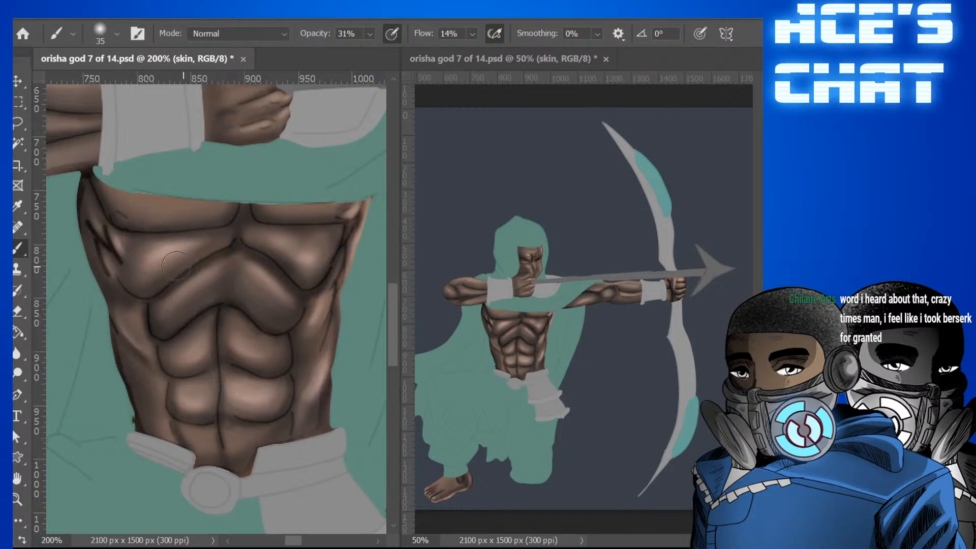
Refine the creases between the abdominal muscles and soften the flanks with a 10 to 25 px Normal brush.
key(bracketleft)
key(bracketleft)
key(bracketleft)
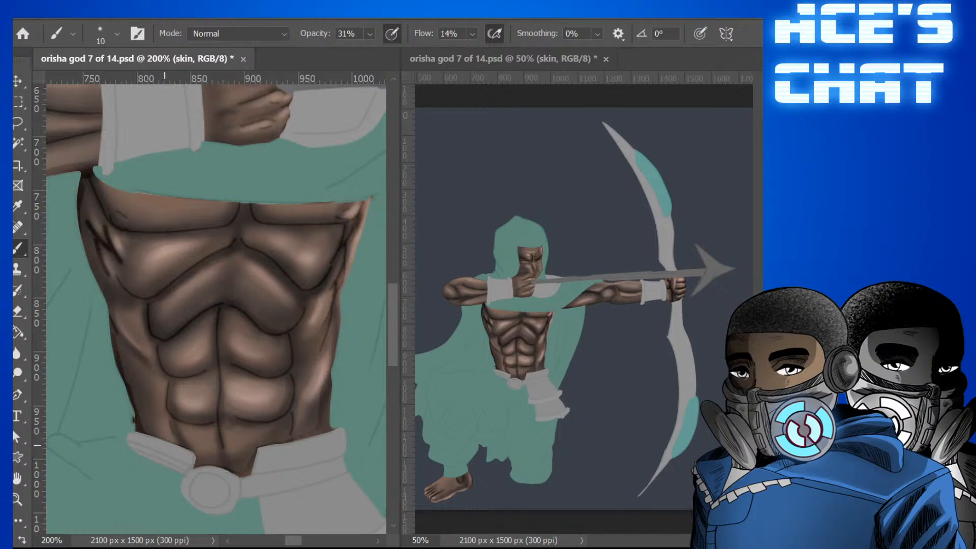
key(bracketright)
key(bracketright)
key(bracketright)
scroll(312, 356, down, 3)
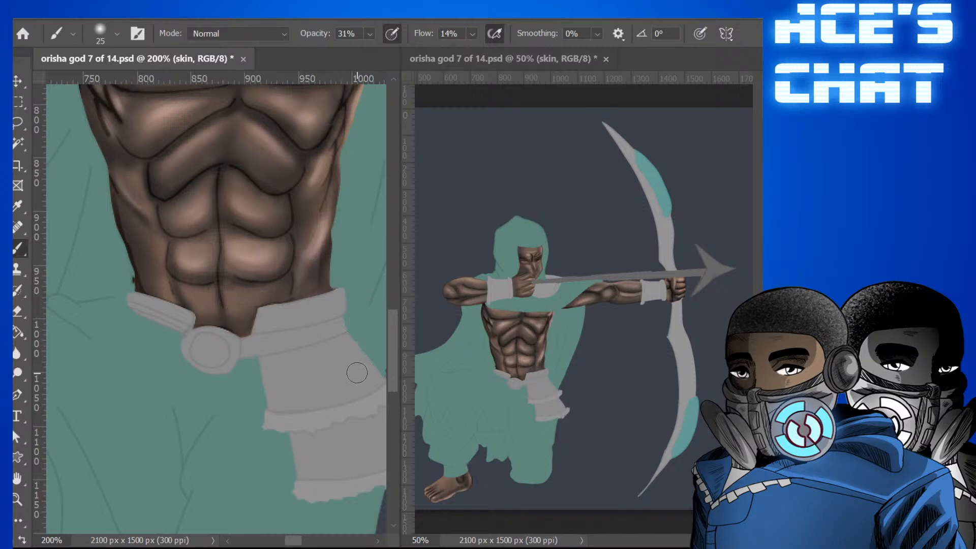
scroll(397, 343, up, 7)
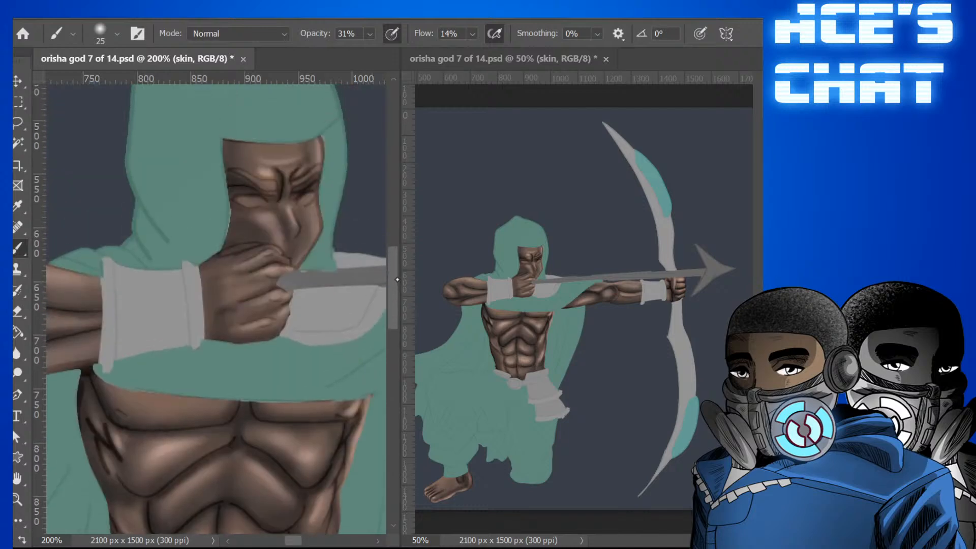
key(bracketleft)
key(bracketleft)
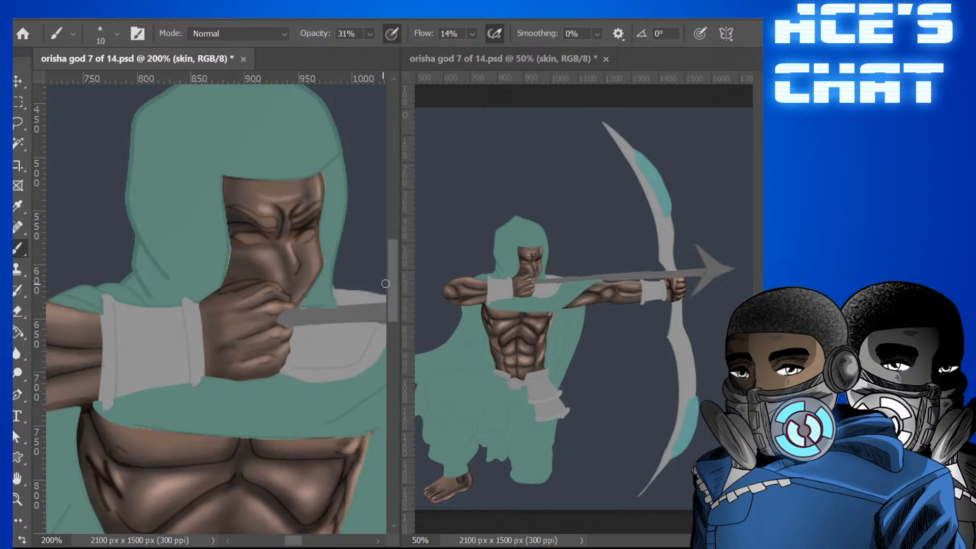
Blend the shading of the bare foot around the ankle, heel and toes with a small Normal brush of about 15 px.
scroll(384, 363, down, 7)
drag(385, 362, 358, 413)
mouse_move(295, 542)
mouse_down()
mouse_move(261, 531)
mouse_move(278, 540)
mouse_up()
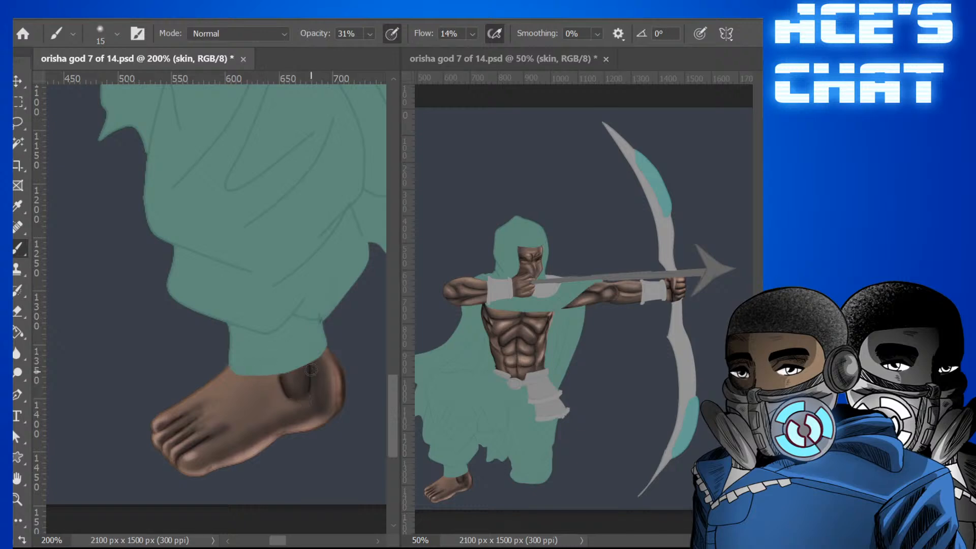
key(bracketleft)
key(bracketright)
key(bracketright)
key(bracketright)
key(bracketleft)
key(bracketleft)
key(bracketleft)
key(bracketleft)
key(bracketleft)
key(bracketleft)
key(bracketright)
key(bracketright)
key(bracketright)
key(bracketright)
key(bracketright)
Touch up the shading of the bent arm and the hand drawing the arrow with a 10 to 30 px Normal brush.
drag(395, 387, 395, 268)
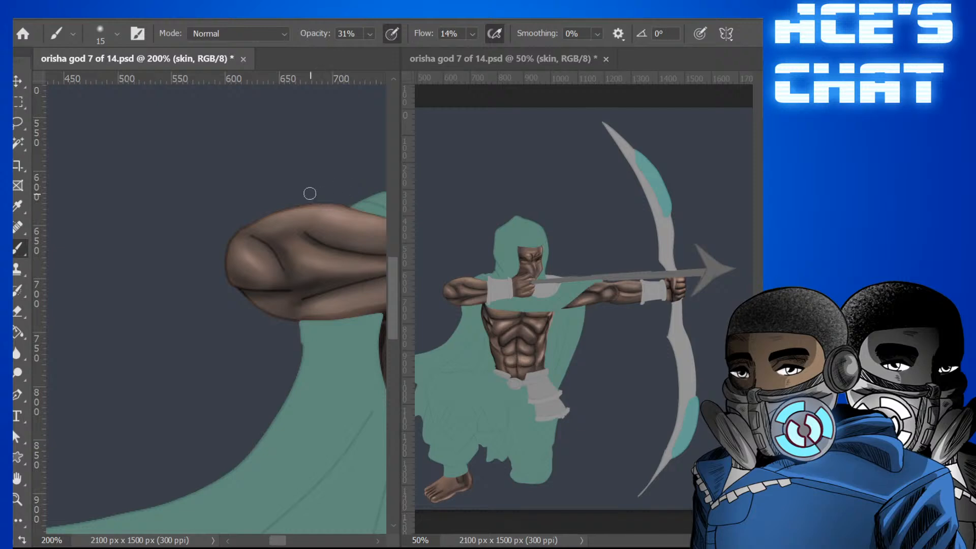
key(bracketright)
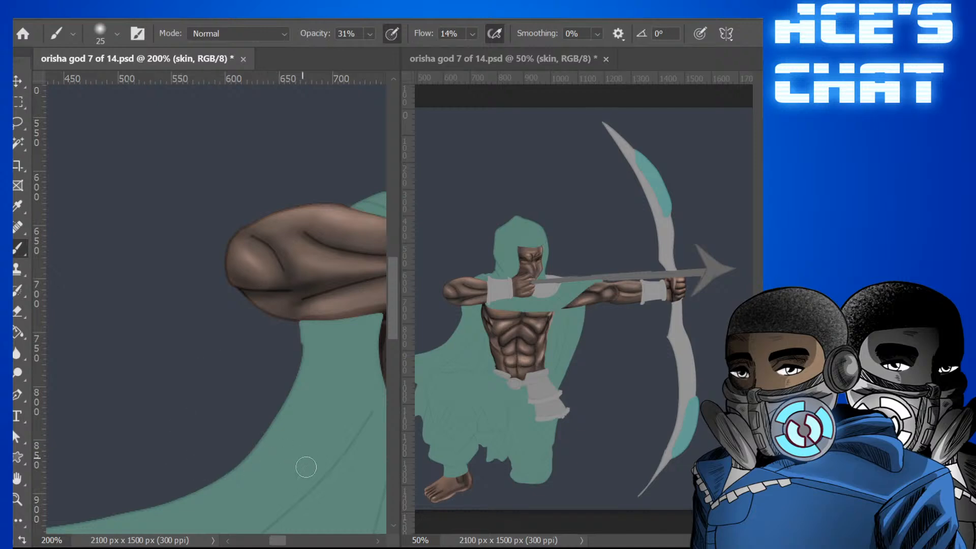
mouse_move(278, 540)
mouse_down()
mouse_move(319, 540)
mouse_move(294, 541)
mouse_up()
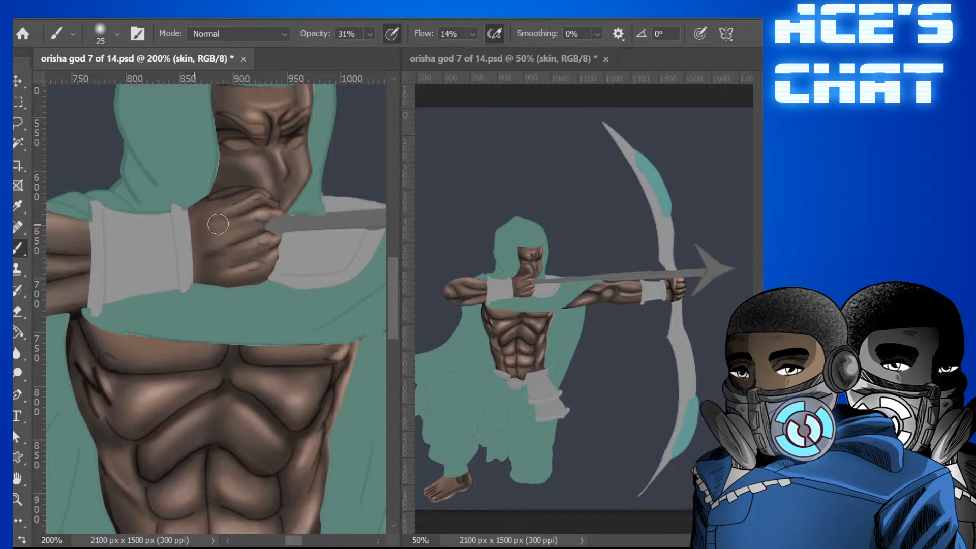
key(bracketright)
key(bracketleft)
key(bracketleft)
key(bracketleft)
key(bracketleft)
Blend the extended arm's upper-arm muscles and elbow with a Normal brush of about 15 to 30 px.
scroll(325, 287, down, 5)
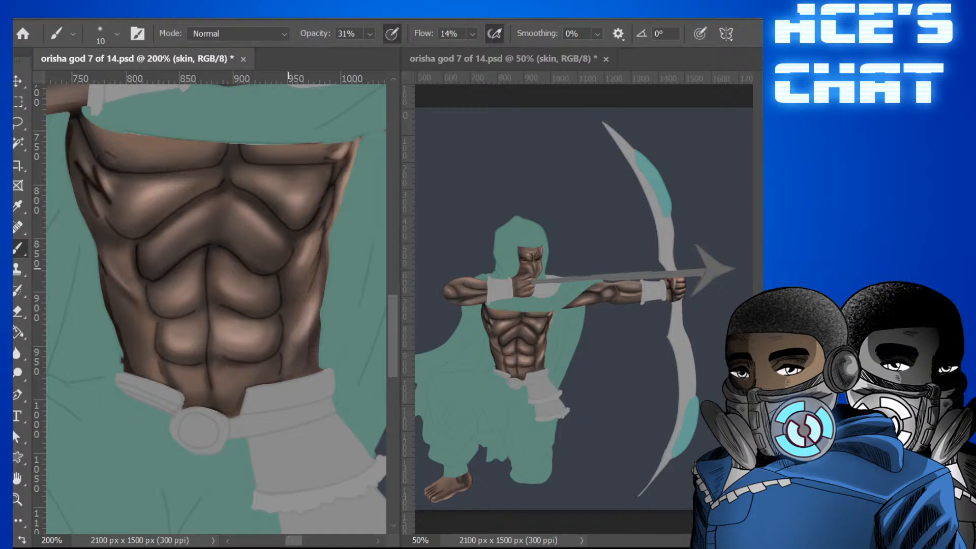
key(bracketright)
mouse_move(297, 540)
mouse_down()
mouse_move(325, 533)
mouse_move(310, 523)
mouse_up()
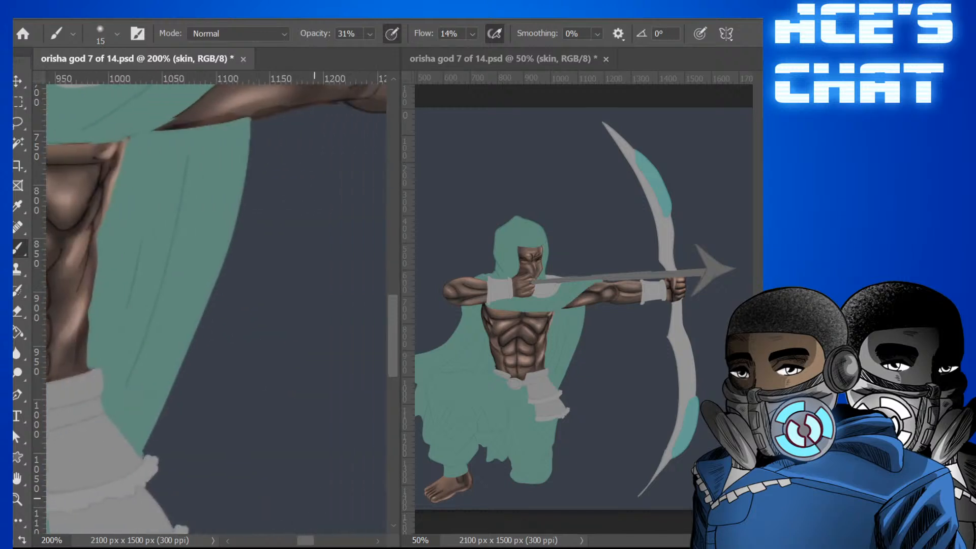
drag(393, 371, 392, 336)
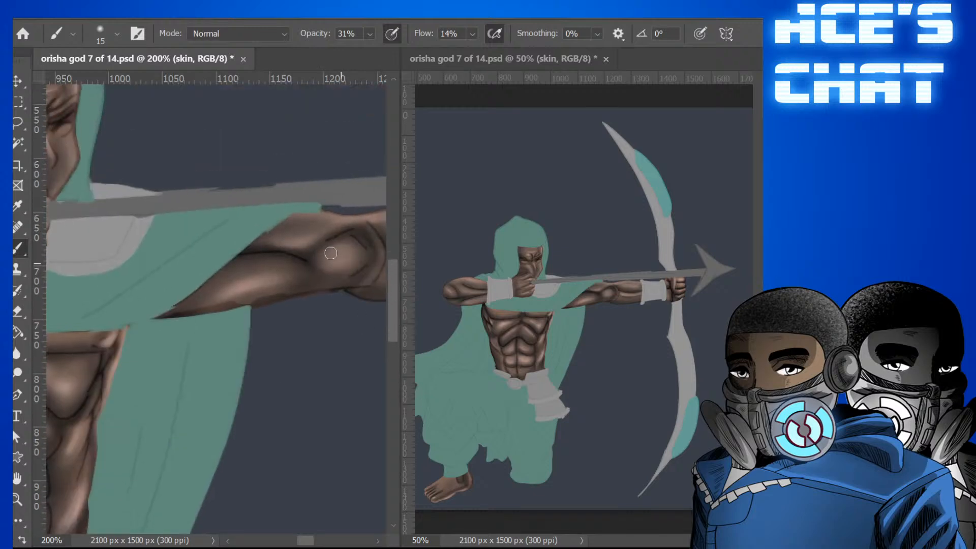
key(bracketright)
key(bracketright)
key(bracketright)
mouse_move(328, 262)
mouse_down()
mouse_move(313, 278)
mouse_move(309, 269)
mouse_move(281, 279)
mouse_move(290, 275)
mouse_move(238, 275)
mouse_move(267, 269)
mouse_move(197, 296)
mouse_up()
key(bracketleft)
key(bracketleft)
key(bracketleft)
key(bracketright)
key(bracketright)
key(bracketright)
Refine the shading of the fist gripping the bow with a Normal brush, reducing its size from 35 to 10 px.
mouse_move(311, 542)
mouse_down()
mouse_move(295, 543)
mouse_move(321, 537)
mouse_up()
key(bracketright)
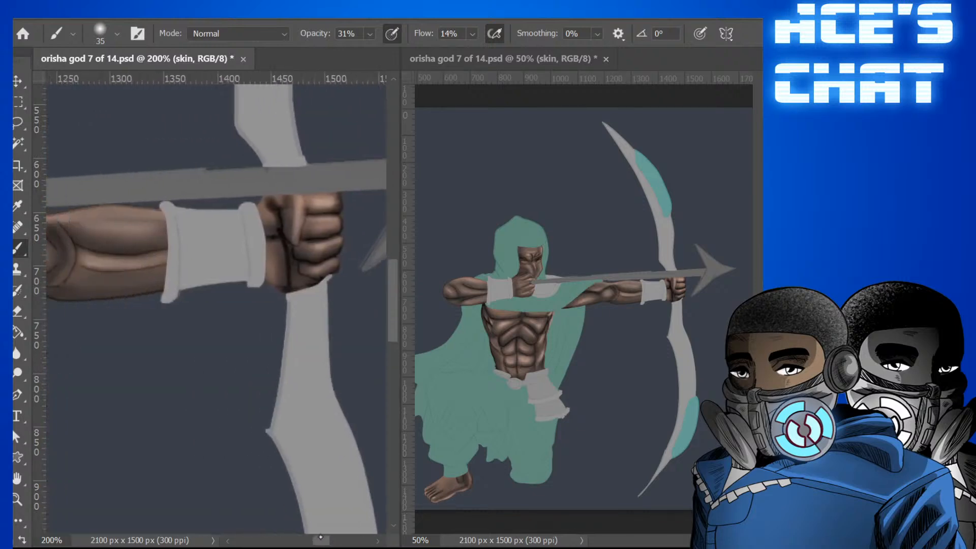
key(bracketleft)
key(bracketleft)
key(bracketleft)
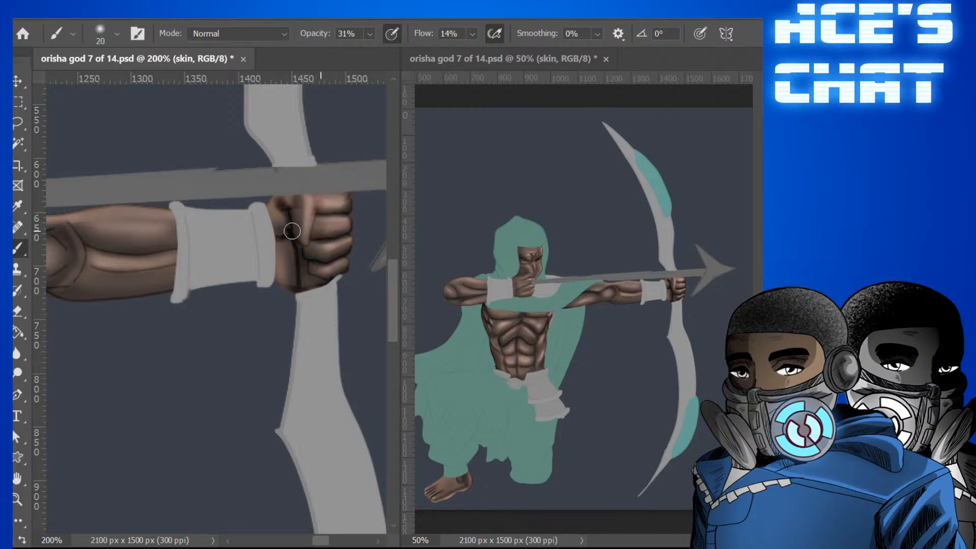
key(bracketleft)
key(bracketleft)
key(bracketleft)
key(bracketright)
Switch the brush to Multiply mode and set its opacity to 70%.
key(alt+shift+m)
mouse_move(398, 281)
mouse_down()
mouse_move(398, 339)
mouse_move(397, 266)
mouse_up()
scroll(397, 262, down, 1)
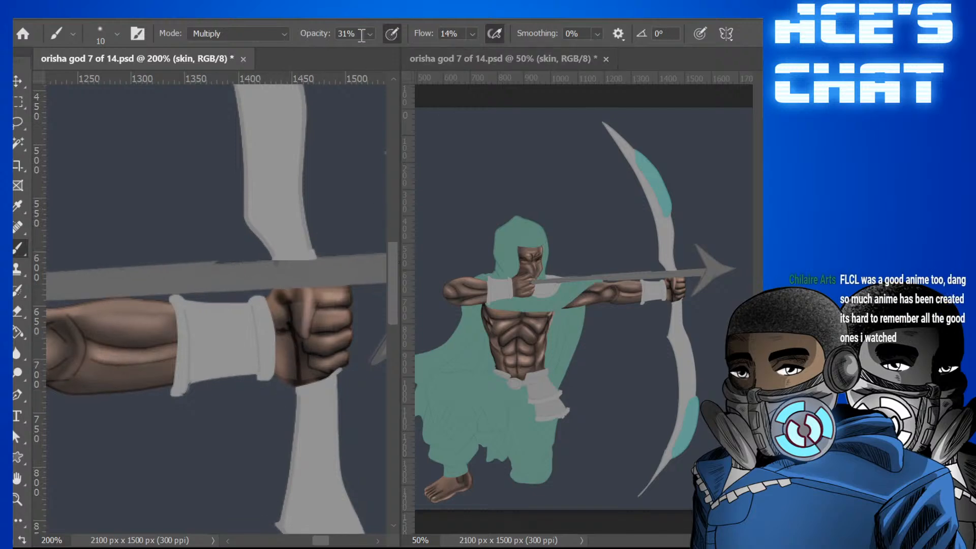
click(362, 35)
double_click(341, 19)
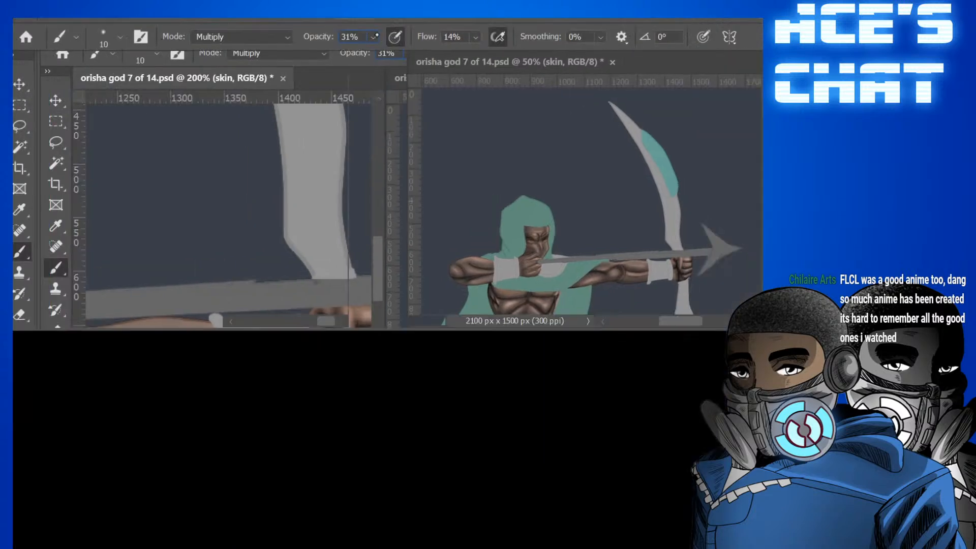
text(70)
key(Return)
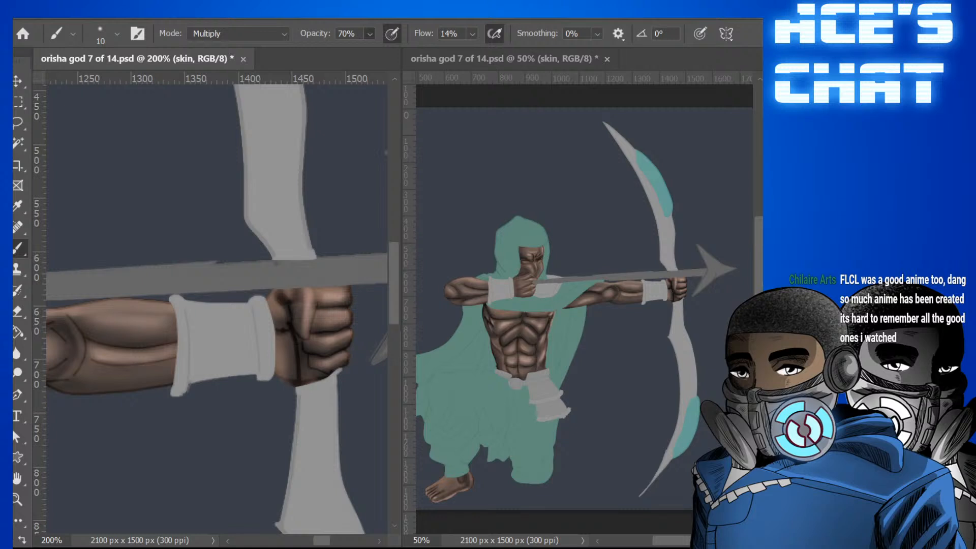
Deepen the shadows on the extended forearm and the fist gripping the bow with a 7 to 25 px Multiply brush.
key(bracketright)
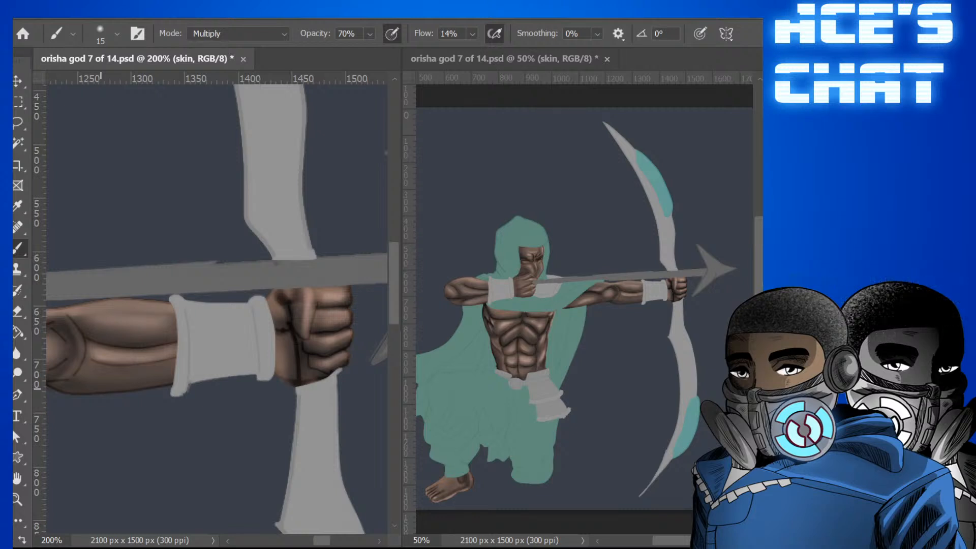
key(bracketright)
key(bracketright)
key(bracketleft)
key(bracketleft)
key(bracketleft)
key(bracketleft)
key(bracketleft)
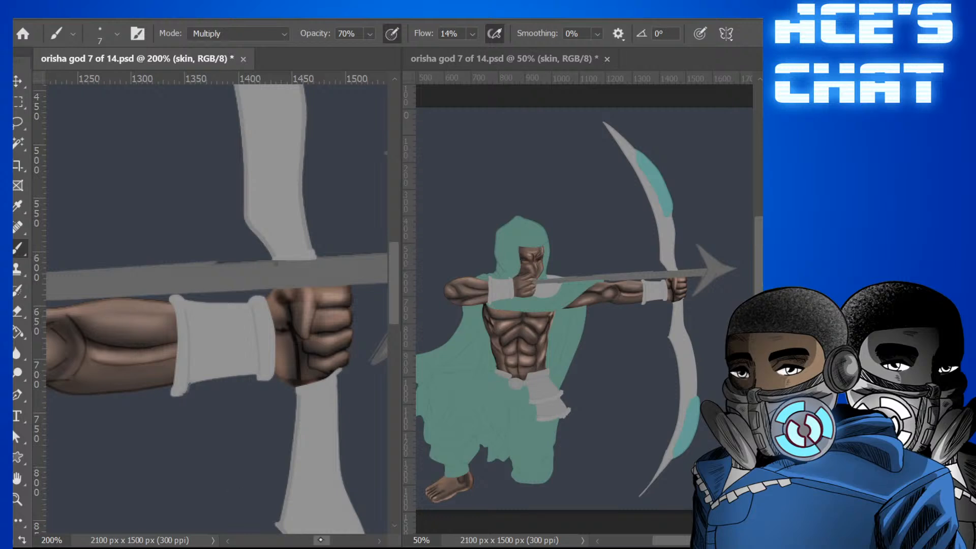
Darken the extended arm's contours around the elbow and its lower edge with a 7 to 25 px Multiply brush.
mouse_move(324, 540)
mouse_down()
mouse_move(285, 542)
mouse_move(315, 542)
mouse_up()
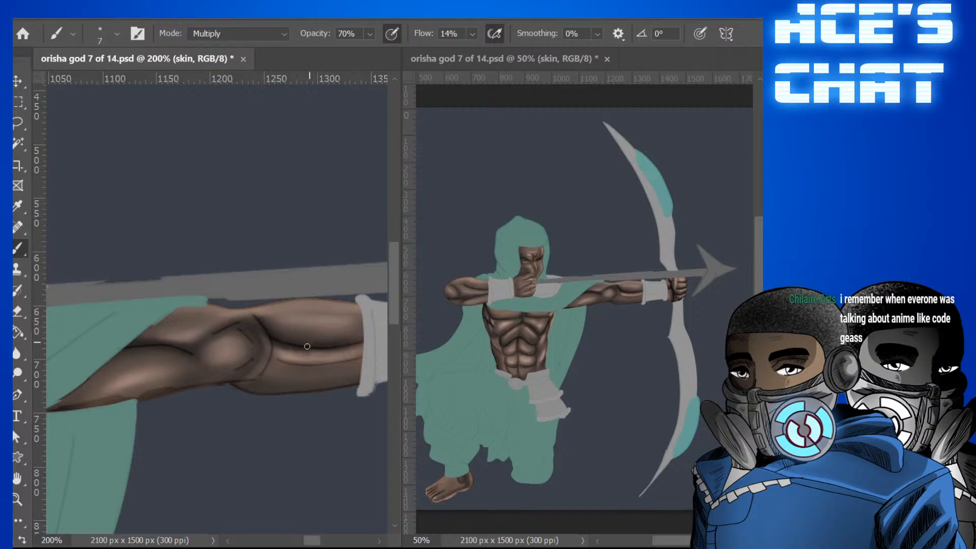
key(bracketright)
key(bracketright)
key(bracketright)
key(bracketright)
key(bracketright)
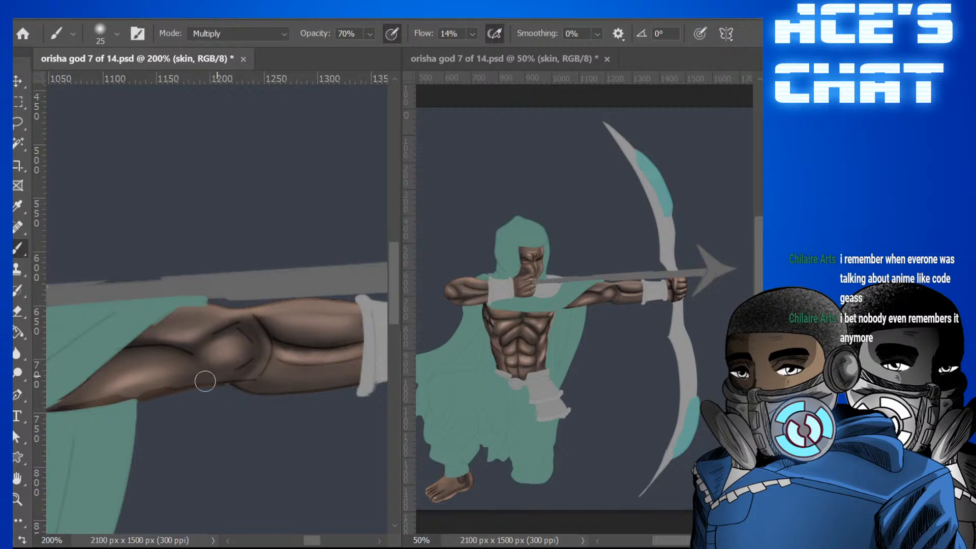
key(bracketleft)
key(bracketleft)
key(bracketleft)
key(bracketleft)
key(bracketleft)
drag(230, 382, 278, 379)
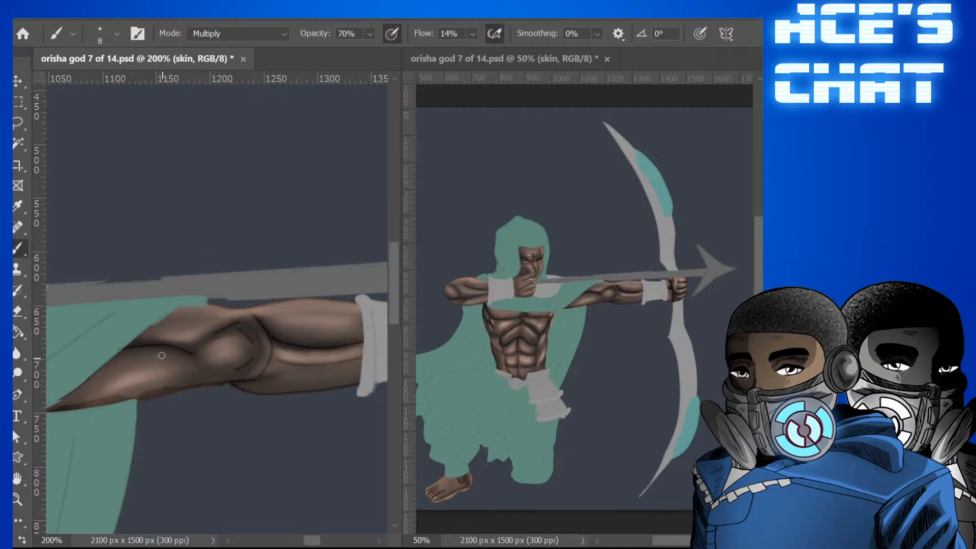
Shade the underside of the extended upper arm toward the elbow with a 30 px Multiply brush.
key(bracketright)
key(bracketright)
key(bracketright)
key(bracketright)
key(bracketright)
key(bracketright)
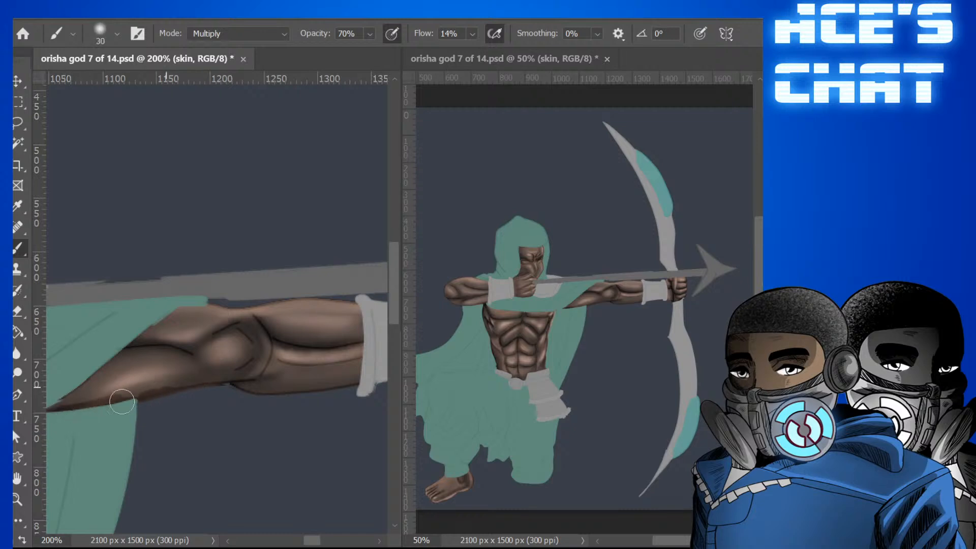
mouse_move(122, 402)
mouse_down()
mouse_move(185, 381)
mouse_move(122, 403)
mouse_move(73, 405)
mouse_move(201, 381)
mouse_move(160, 399)
mouse_move(238, 391)
mouse_move(184, 386)
mouse_move(266, 387)
mouse_up()
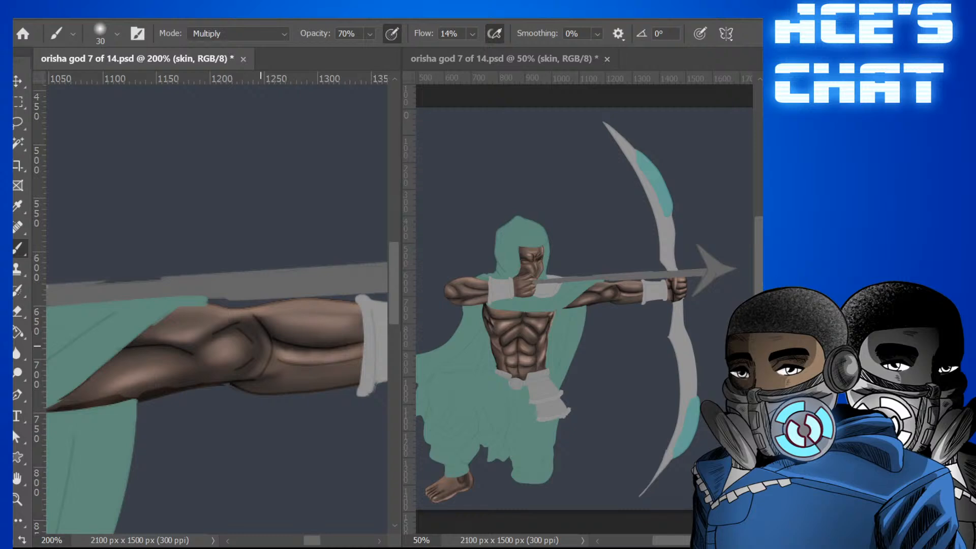
Darken the lower half of the extended forearm with a Multiply brush of up to 30 px.
key(bracketleft)
key(bracketleft)
key(bracketleft)
key(bracketleft)
key(bracketleft)
key(bracketright)
key(bracketright)
key(bracketright)
key(bracketright)
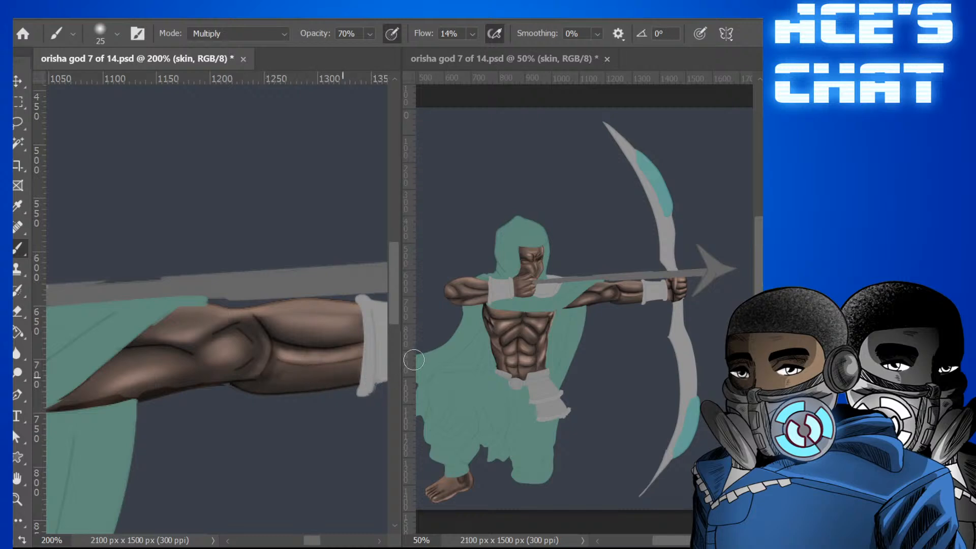
Deepen the extended forearm's muscle creases and the shadow beside the bracer with a 9 to 30 px Multiply brush.
key(bracketleft)
key(bracketleft)
key(bracketleft)
key(bracketleft)
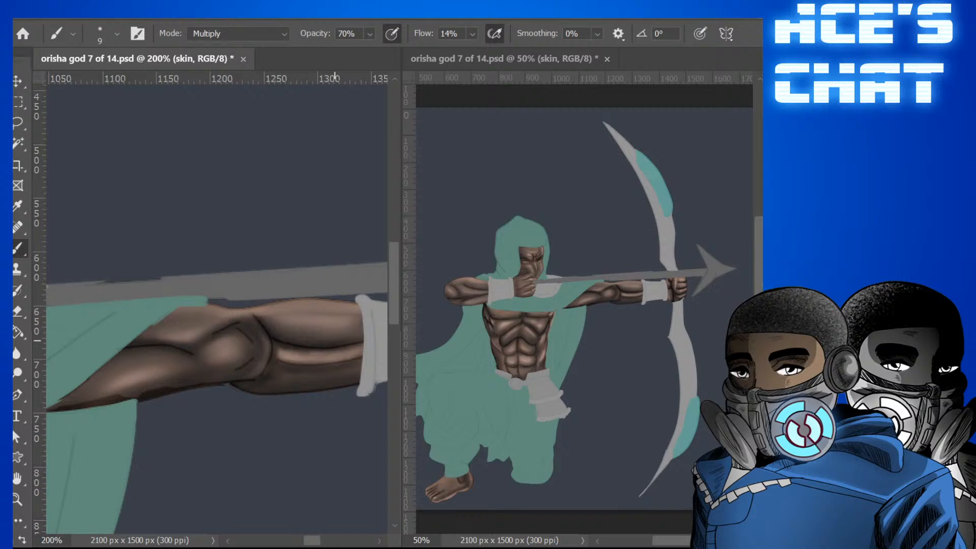
key(bracketright)
key(bracketright)
key(bracketright)
key(bracketright)
key(bracketright)
mouse_move(318, 338)
mouse_down()
mouse_move(349, 331)
mouse_move(283, 325)
mouse_move(364, 325)
mouse_move(337, 323)
mouse_move(361, 315)
mouse_up()
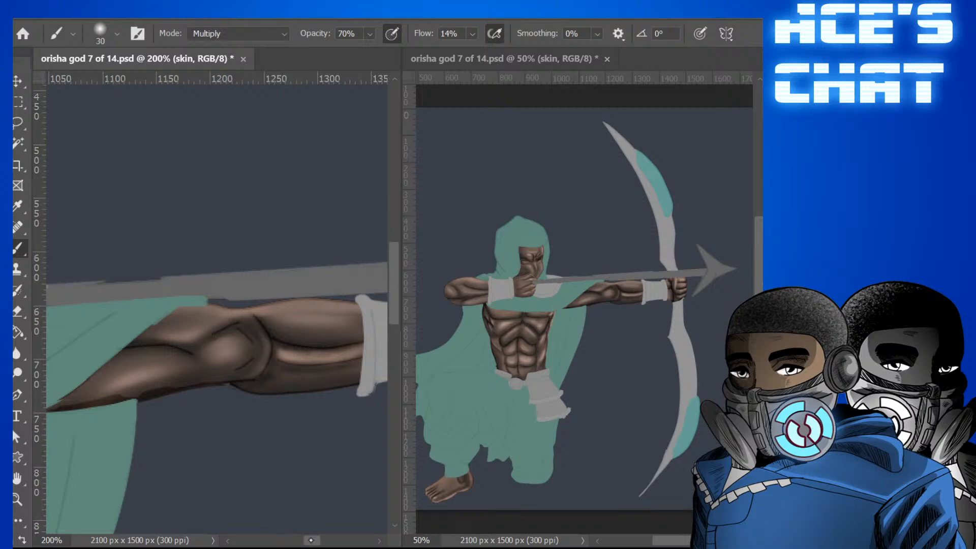
Darken the underside of the bent arm from the elbow to the bracer with a Multiply brush of up to 30 px.
drag(312, 540, 283, 539)
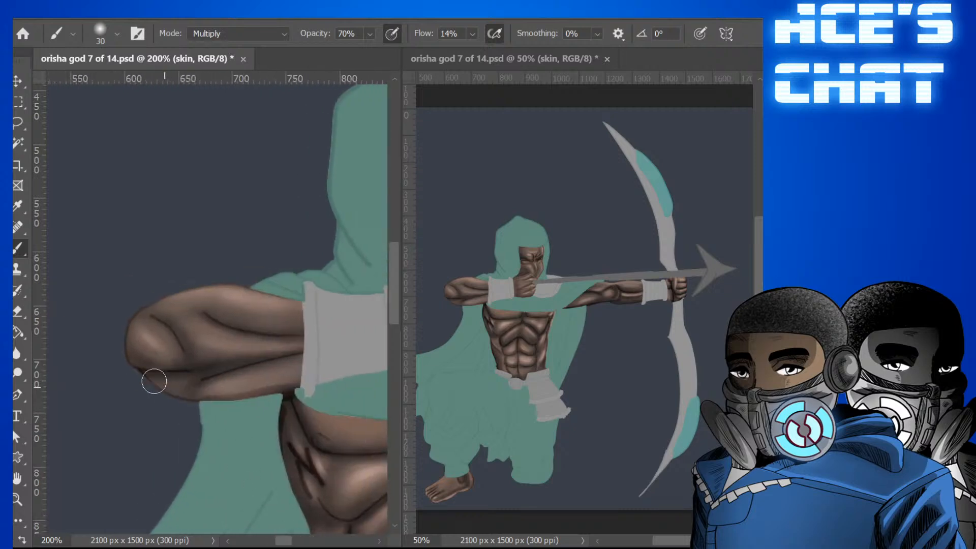
mouse_move(173, 384)
mouse_down()
mouse_move(208, 393)
mouse_move(171, 384)
mouse_move(188, 395)
mouse_move(218, 387)
mouse_move(201, 394)
mouse_move(289, 357)
mouse_move(217, 401)
mouse_move(292, 387)
mouse_move(242, 397)
mouse_move(321, 370)
mouse_move(237, 395)
mouse_move(330, 366)
mouse_move(277, 385)
mouse_up()
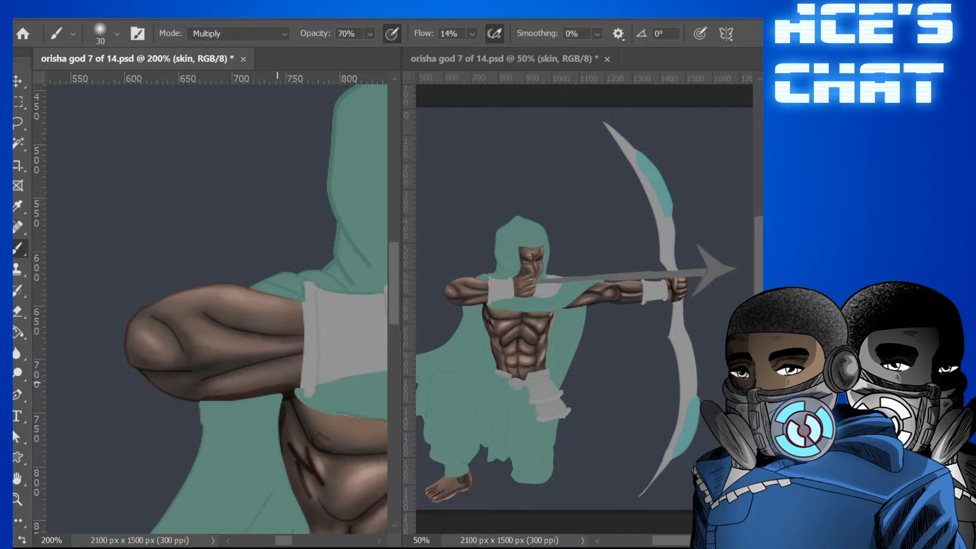
key([)
key([)
key([)
key(])
key(])
key(])
Refine the shadows on the bent forearm beside the bracer with a 15 to 25 px Multiply brush.
key(bracketleft)
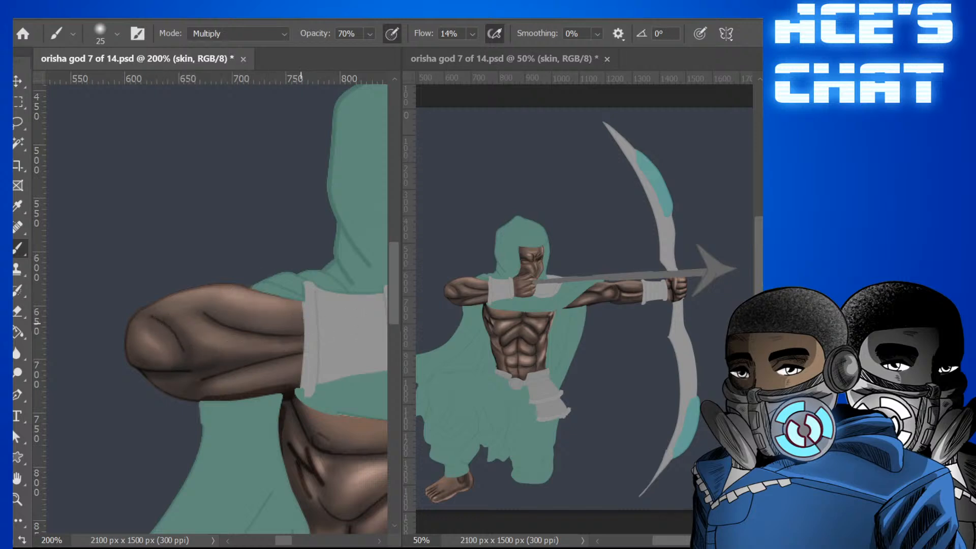
key(bracketleft)
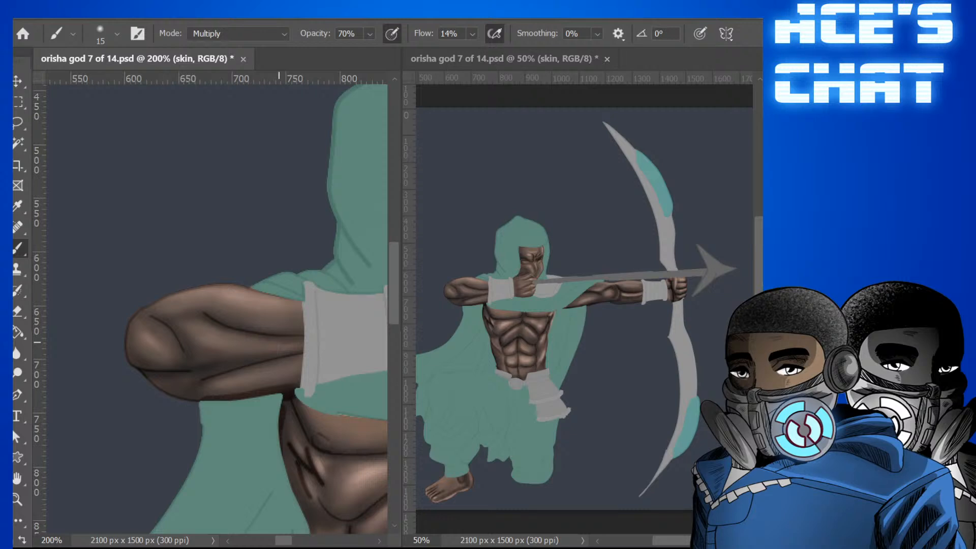
key(bracketright)
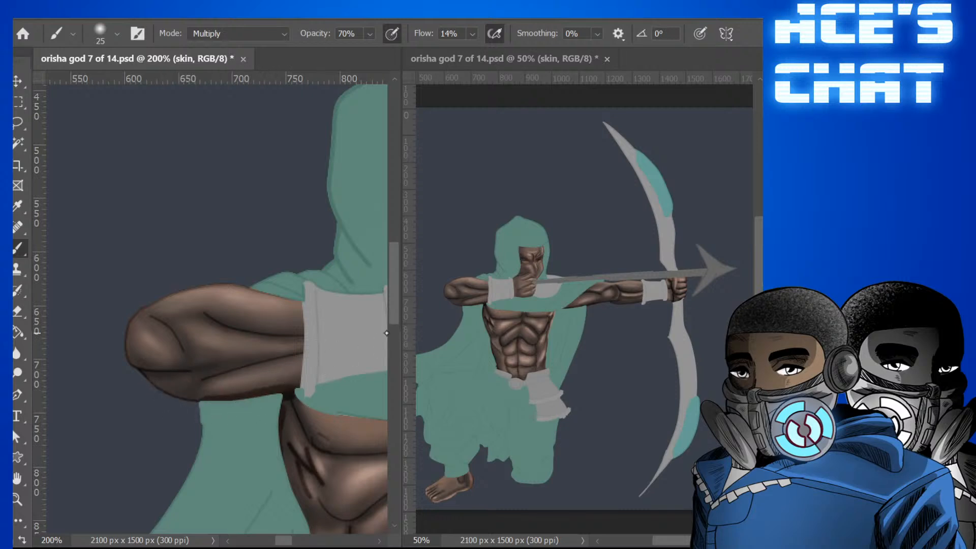
scroll(386, 333, down, 3)
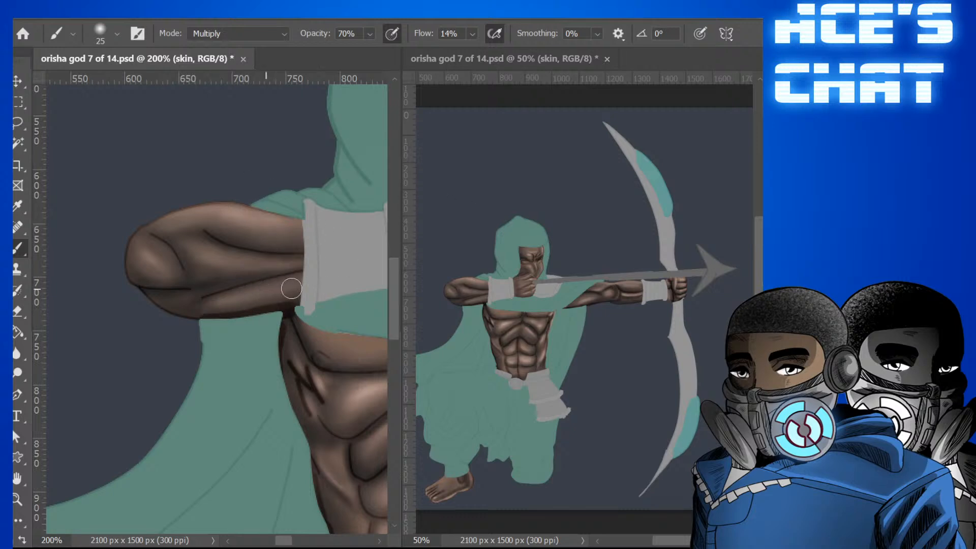
Deepen the muscle creases of the bent forearm with a 20 to 25 px Multiply brush on the skin layer.
key(bracketleft)
drag(203, 234, 245, 245)
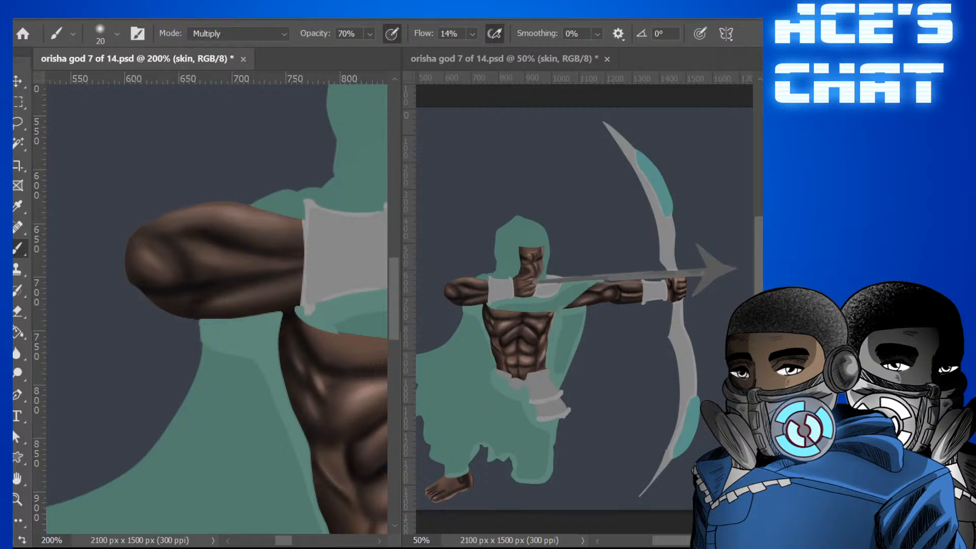
key(])
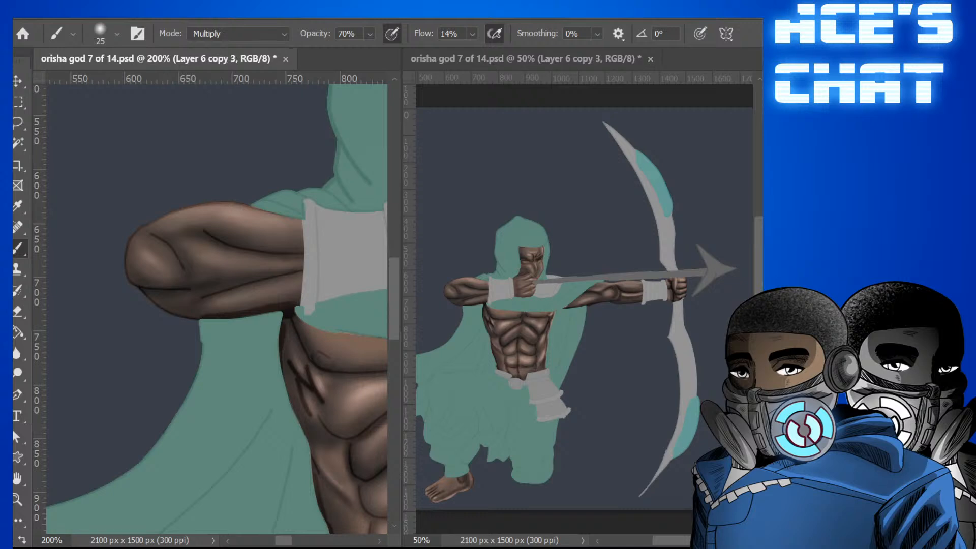
Set the 25 px brush to Normal mode on Layer 6 copy 3, clear the selection around the figure and return to the skin layer.
click(265, 34)
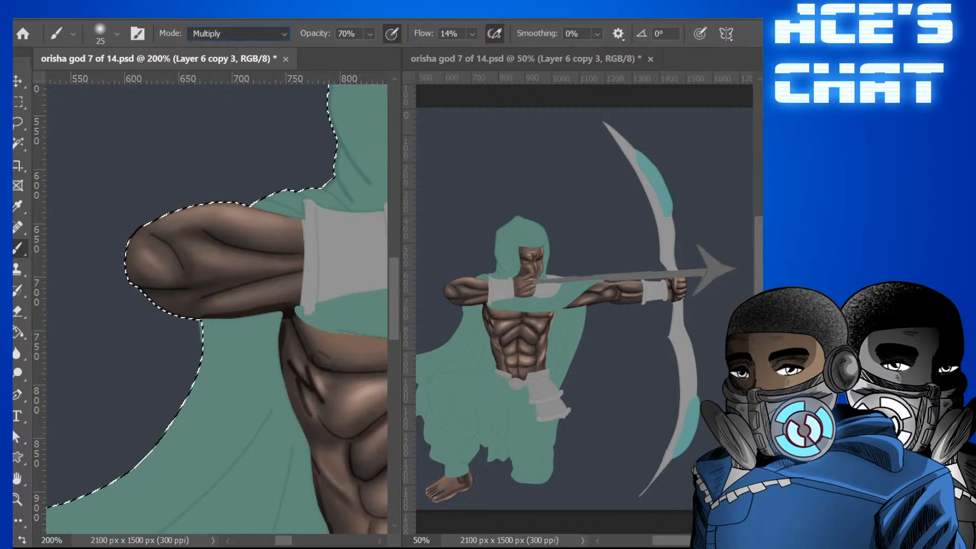
click(266, 56)
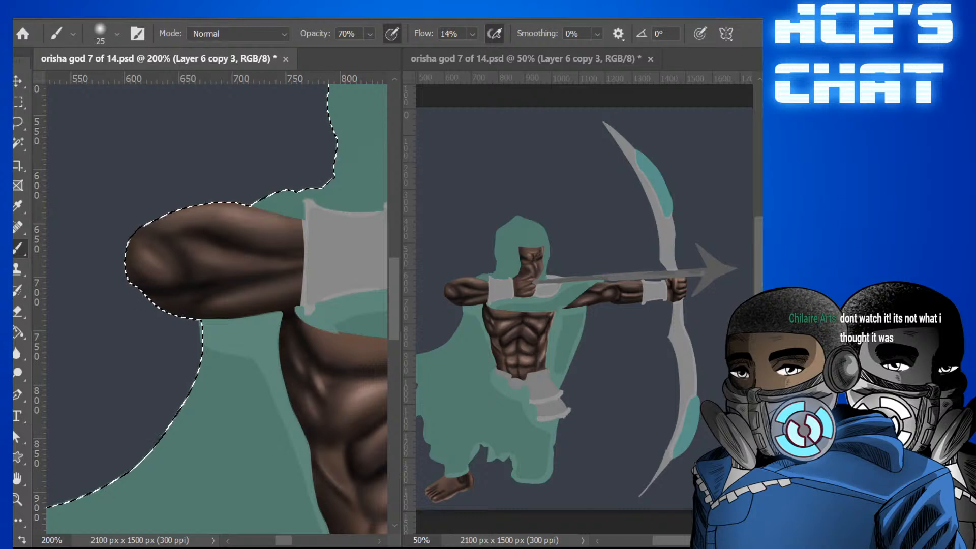
key(ctrl+d)
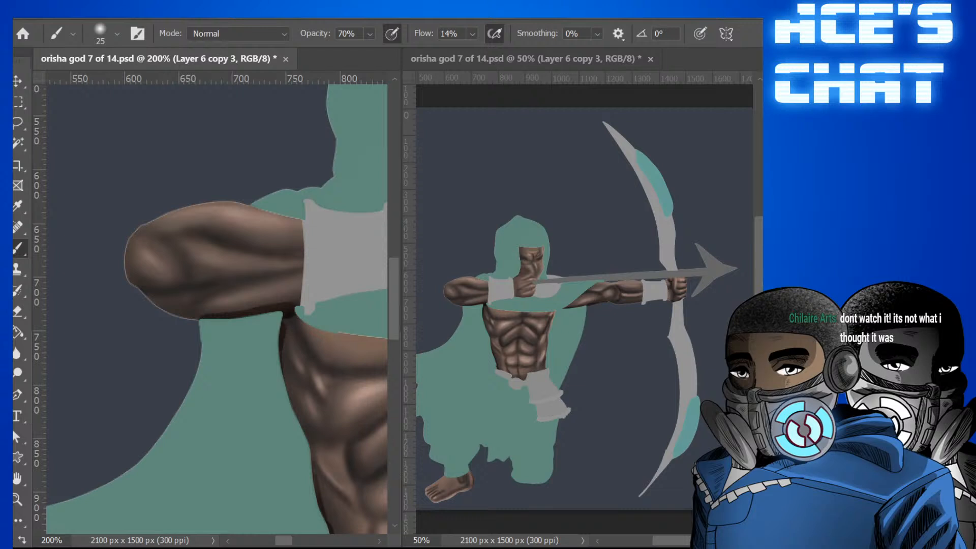
key(ctrl+e)
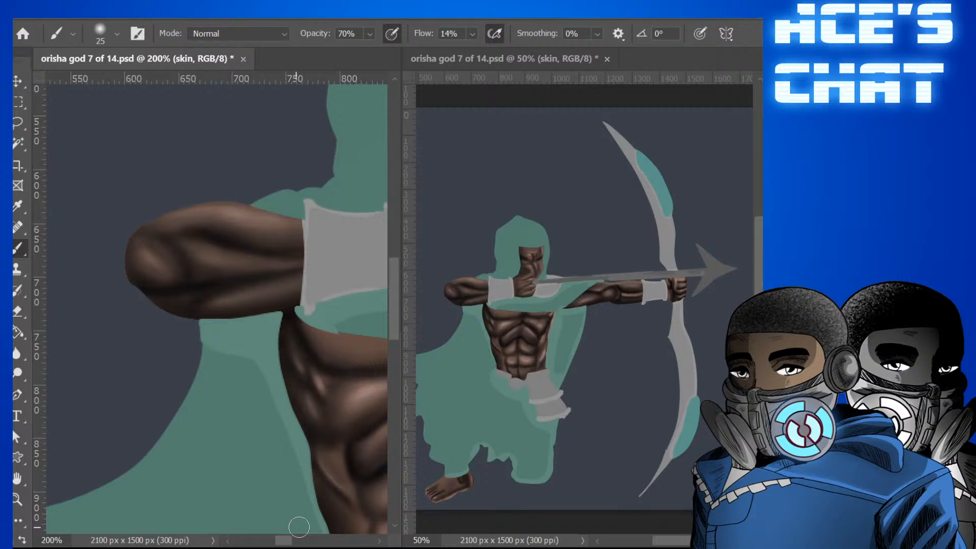
Darken the chest muscle shadows with a 15 to 20 px Multiply brush.
mouse_move(284, 539)
mouse_down()
mouse_move(298, 538)
mouse_move(286, 545)
mouse_up()
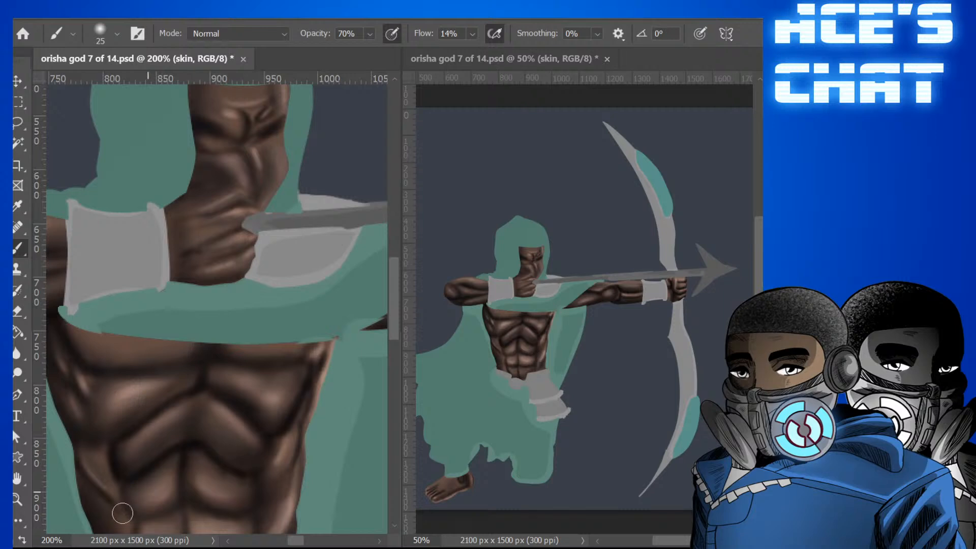
key(bracketleft)
key(bracketleft)
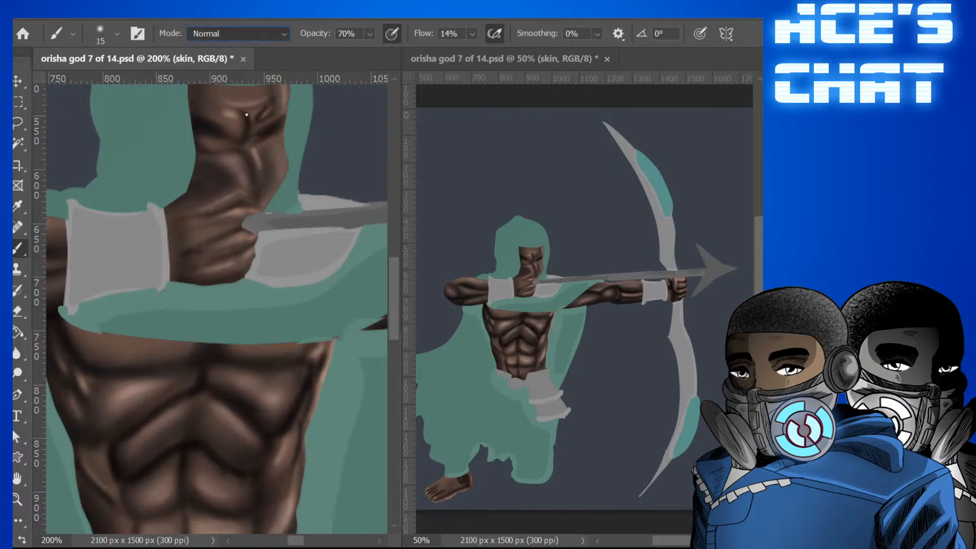
key(shift+alt+m)
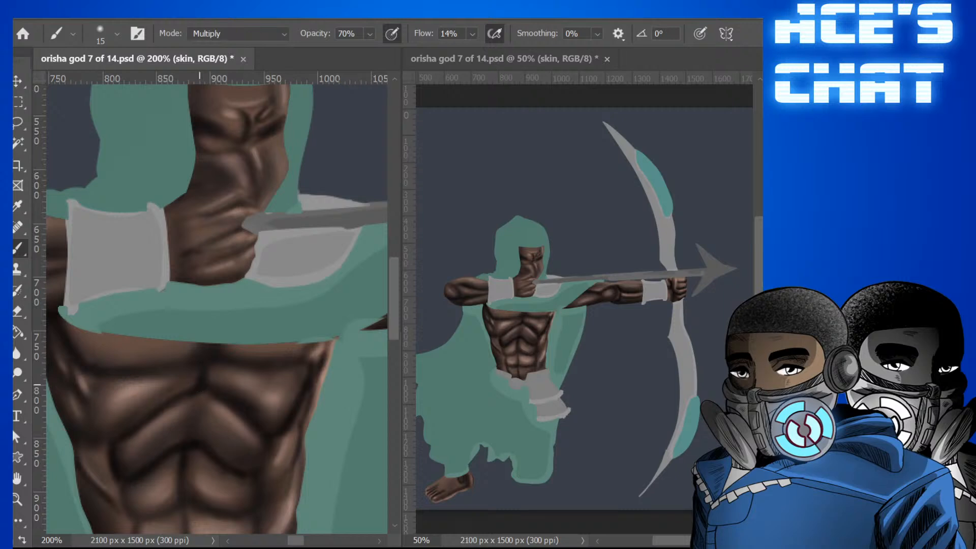
key(bracketright)
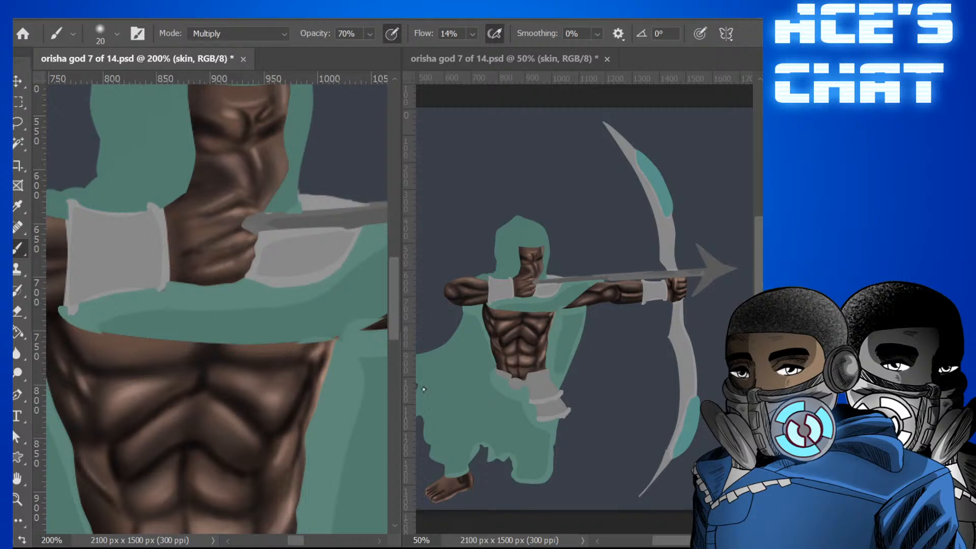
drag(394, 313, 393, 343)
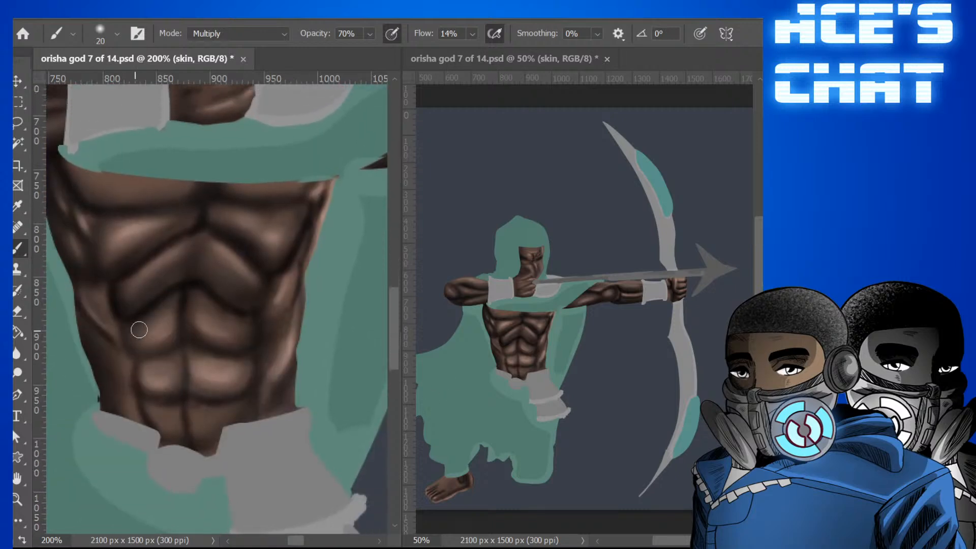
Deepen the creases between the abdominal muscles with a Multiply brush reduced to 6 px.
key(bracketleft)
key(bracketleft)
key(bracketleft)
key(bracketleft)
key(bracketleft)
key(bracketleft)
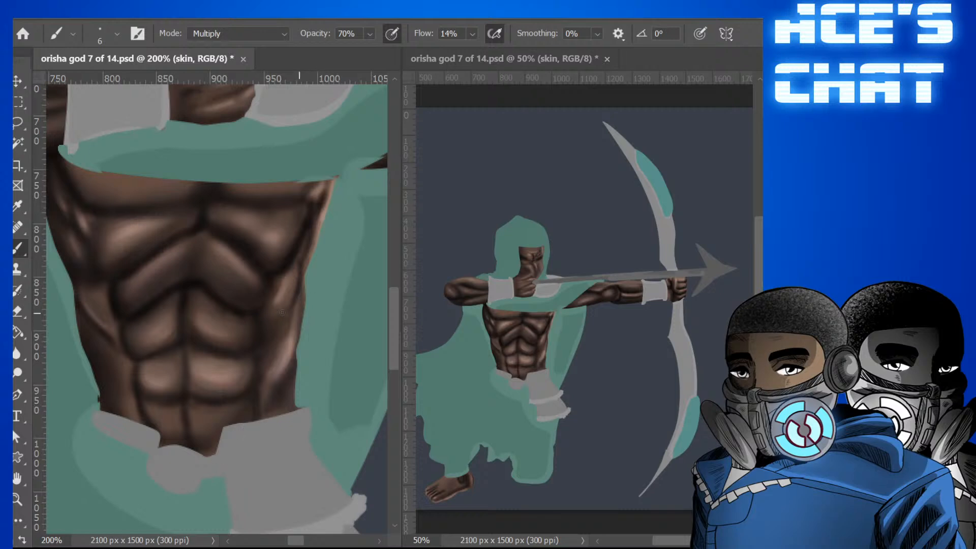
Shade the side of the torso below the extended arm with a 10 to 25 px Multiply brush.
key(bracketright)
key(bracketright)
key(bracketright)
key(bracketright)
key(bracketright)
key(bracketright)
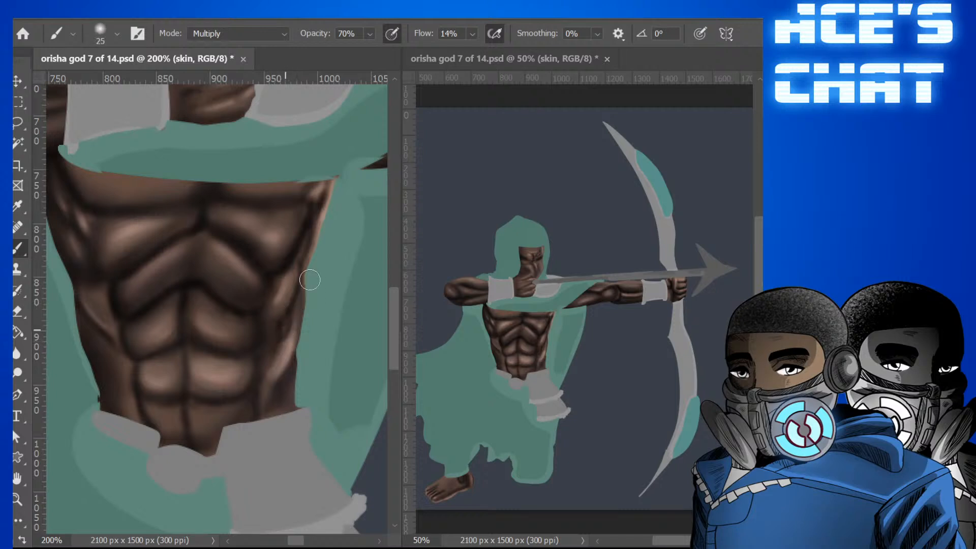
key(bracketleft)
key(bracketleft)
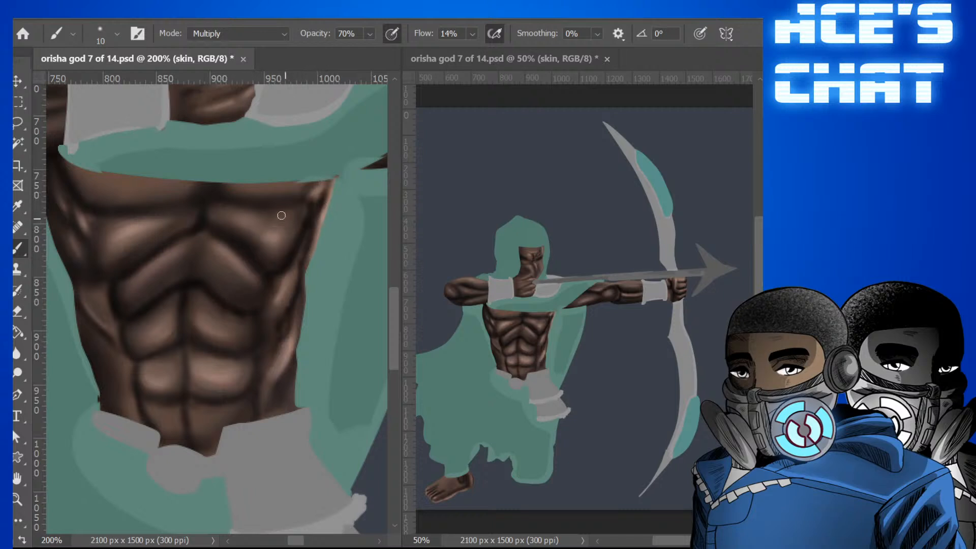
key(bracketright)
key(bracketright)
Darken the shadow line between the drawing hand and the face with a 7 px Multiply brush.
scroll(398, 273, up, 4)
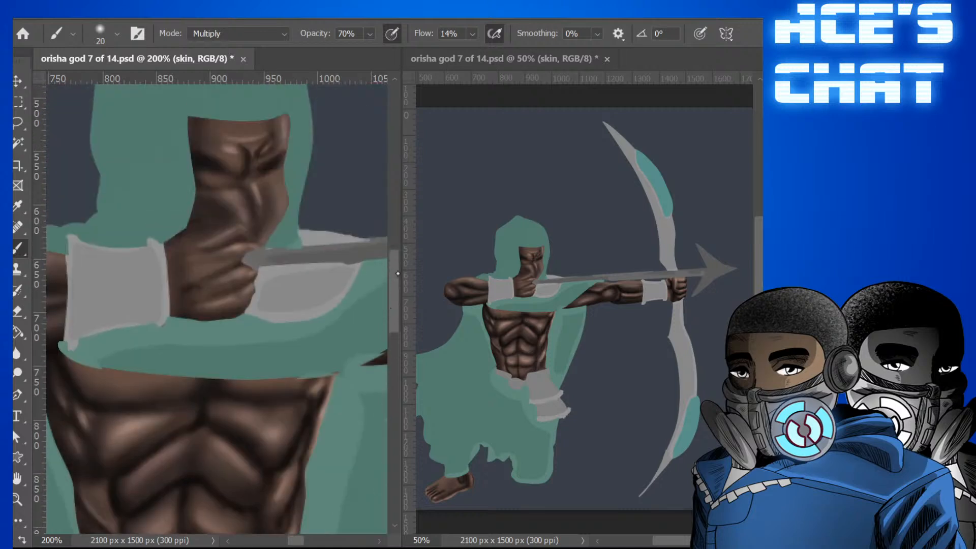
scroll(398, 273, up, 3)
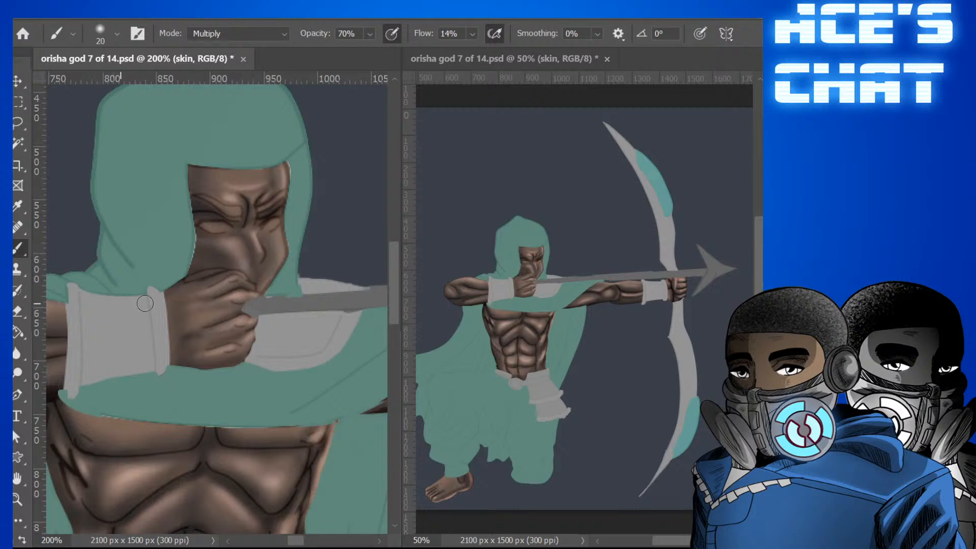
key(bracketleft)
key(bracketleft)
key(bracketleft)
key(bracketleft)
drag(184, 281, 223, 270)
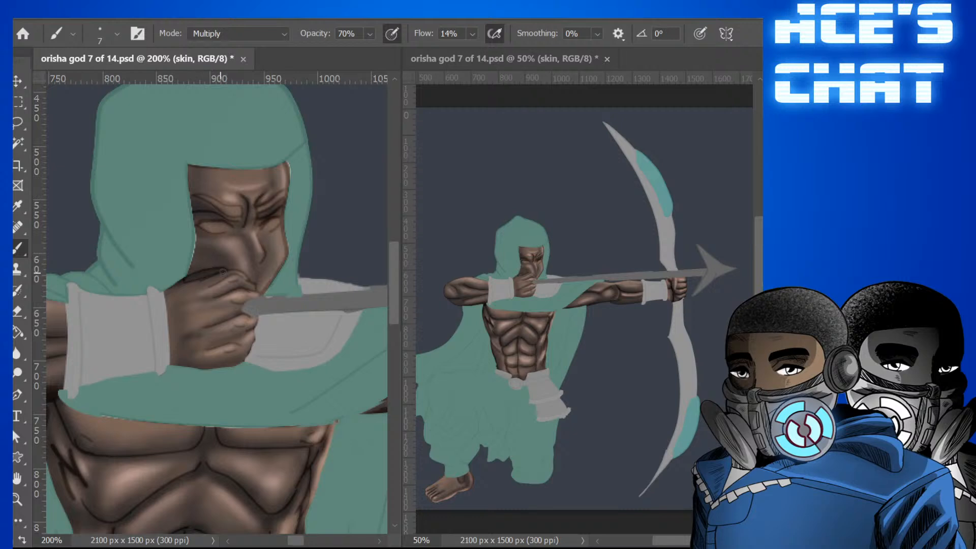
drag(192, 275, 224, 271)
Darken both sides of the nose with a Multiply brush of up to 9 px.
drag(393, 298, 386, 365)
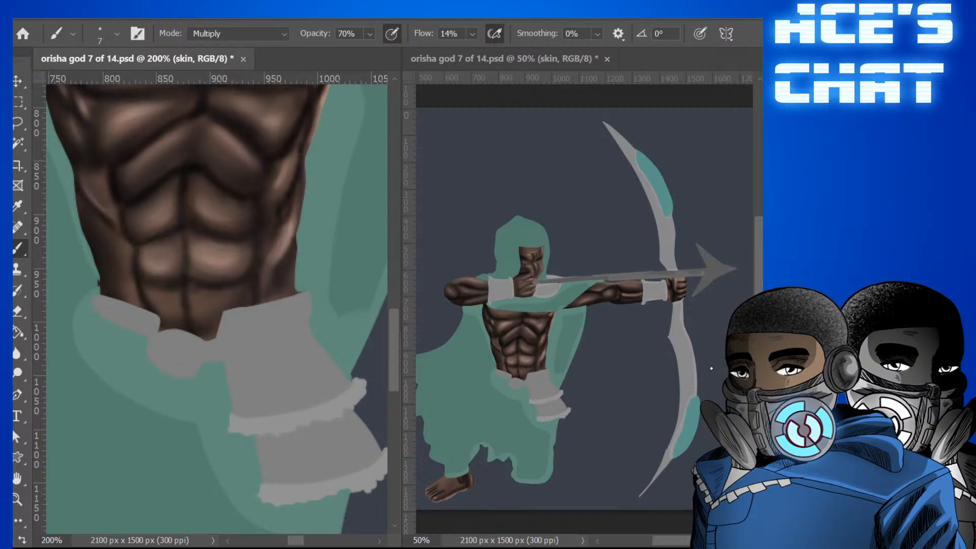
drag(400, 352, 401, 271)
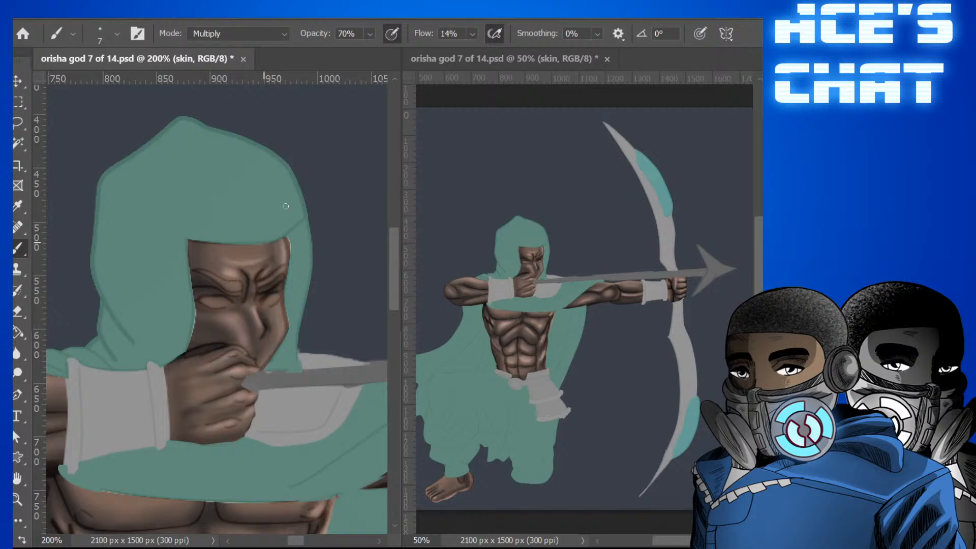
key(bracketleft)
drag(267, 335, 265, 337)
key(bracketright)
key(bracketright)
key(bracketright)
drag(243, 323, 236, 328)
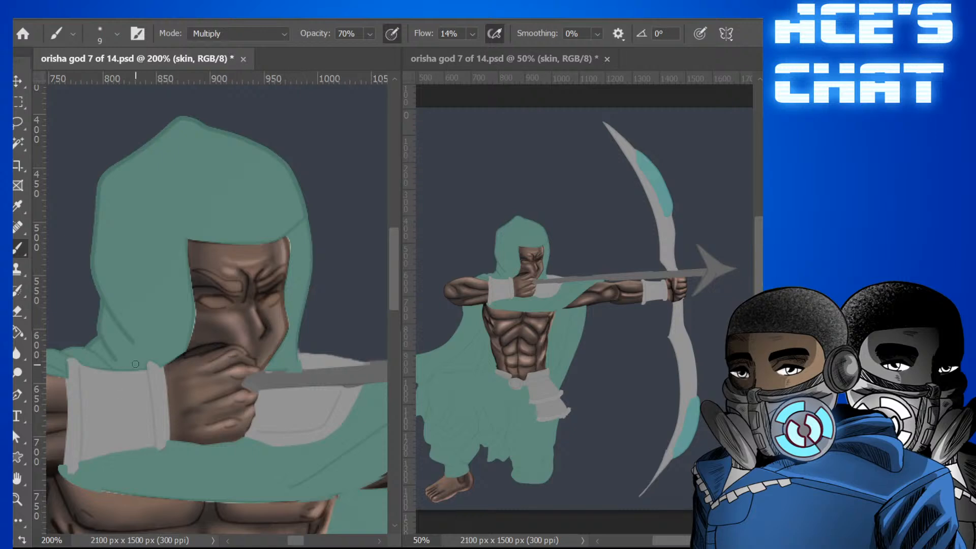
Define the nostril and the shadow beneath the nose with a Multiply brush of up to 15 px.
key(bracketright)
key(bracketleft)
key(bracketleft)
key(bracketleft)
key(bracketleft)
key(bracketleft)
key(bracketright)
key(bracketright)
key(bracketright)
key(bracketright)
key(bracketright)
key(bracketright)
key(bracketright)
key(bracketright)
drag(264, 351, 261, 352)
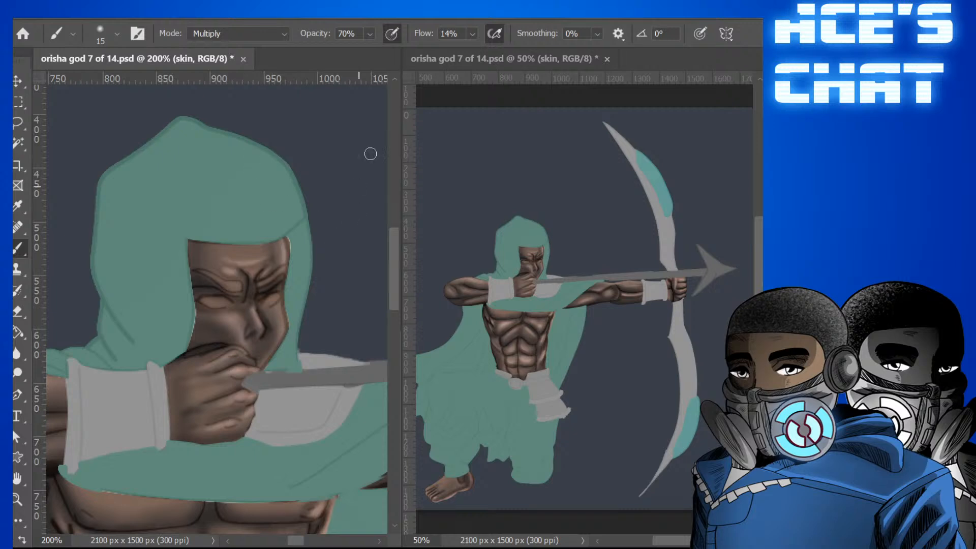
Shade the near eye socket and the cheek along the hood's edge with a Multiply brush of up to 25 px.
mouse_move(216, 287)
mouse_down()
mouse_move(193, 276)
mouse_move(224, 291)
mouse_move(184, 300)
mouse_move(218, 290)
mouse_up()
key(bracketleft)
key(bracketleft)
key(bracketright)
drag(195, 305, 208, 314)
key(bracketright)
key(bracketright)
key(bracketright)
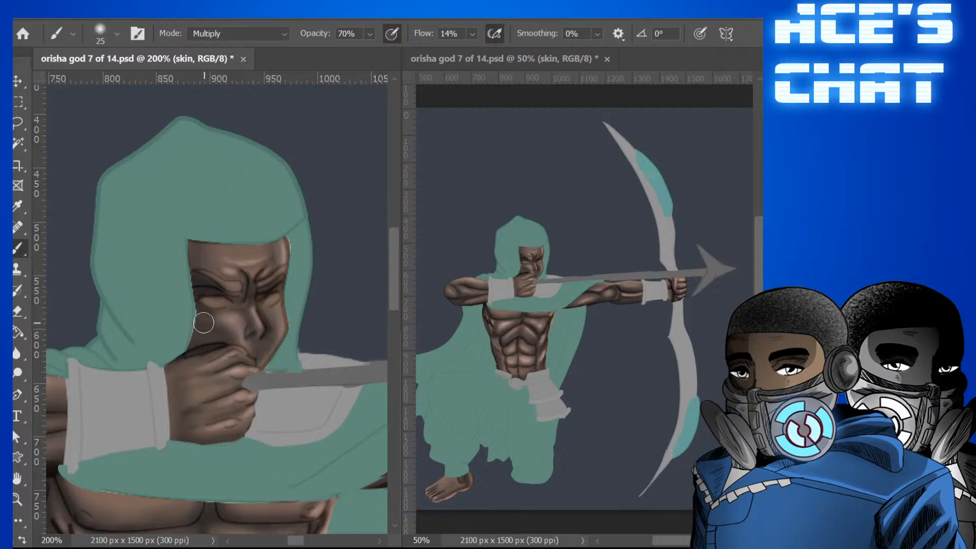
mouse_move(203, 323)
mouse_down()
mouse_move(183, 342)
mouse_move(203, 328)
mouse_move(179, 312)
mouse_up()
Darken the far eye socket with an 8 px Multiply brush and the mouth and near cheek with a 15 px one.
key(bracketleft)
key(bracketleft)
key(bracketleft)
key(bracketleft)
key(bracketleft)
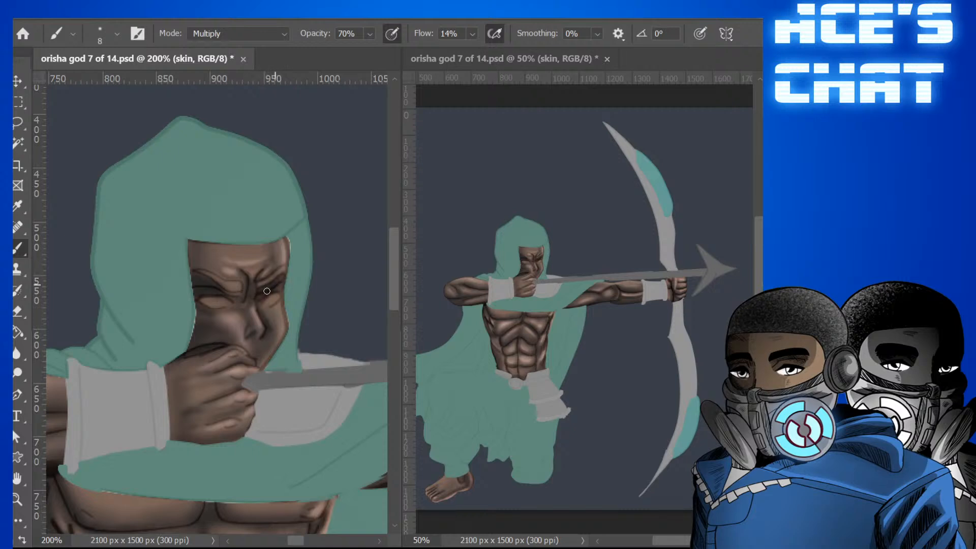
drag(266, 296, 285, 289)
key(bracketright)
key(bracketright)
key(bracketright)
drag(257, 363, 251, 351)
mouse_move(219, 308)
mouse_down()
mouse_move(201, 313)
mouse_move(224, 318)
mouse_up()
Try clearing the painted skin shading with the area around the figure selected, and undo it.
drag(394, 277, 394, 310)
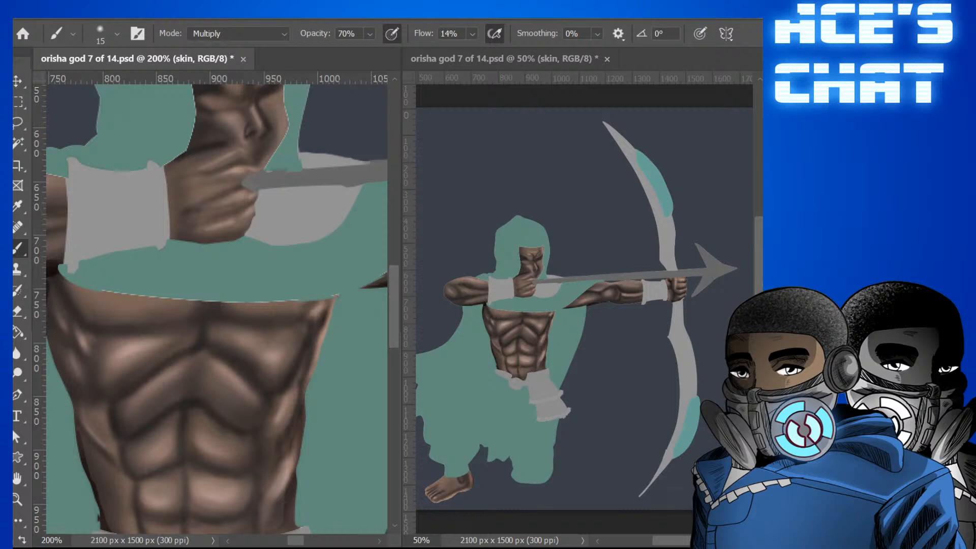
key(ctrl+z)
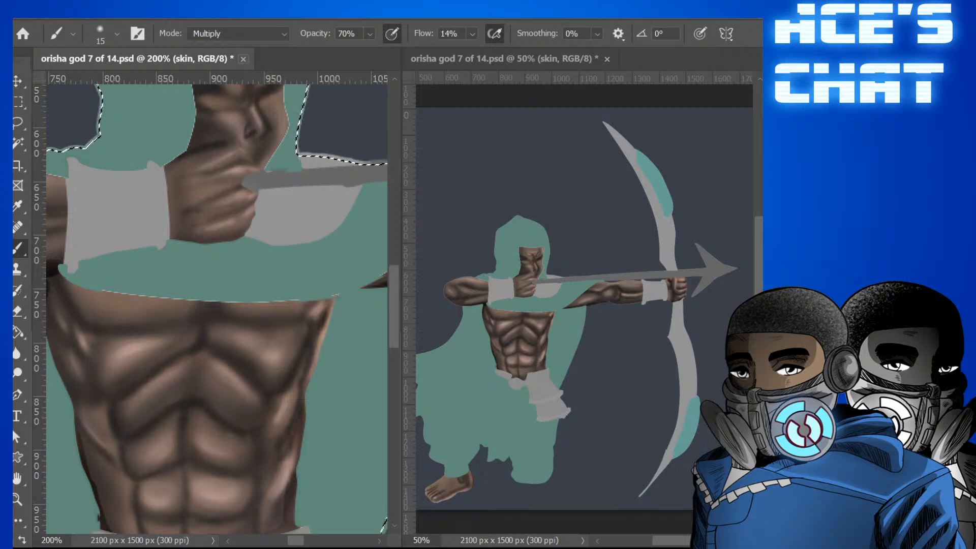
key(Delete)
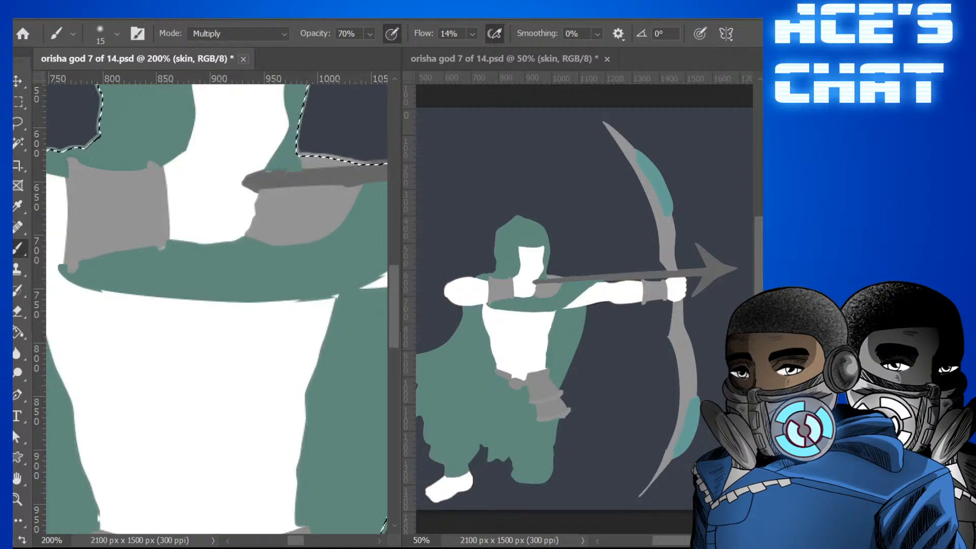
key(ctrl+z)
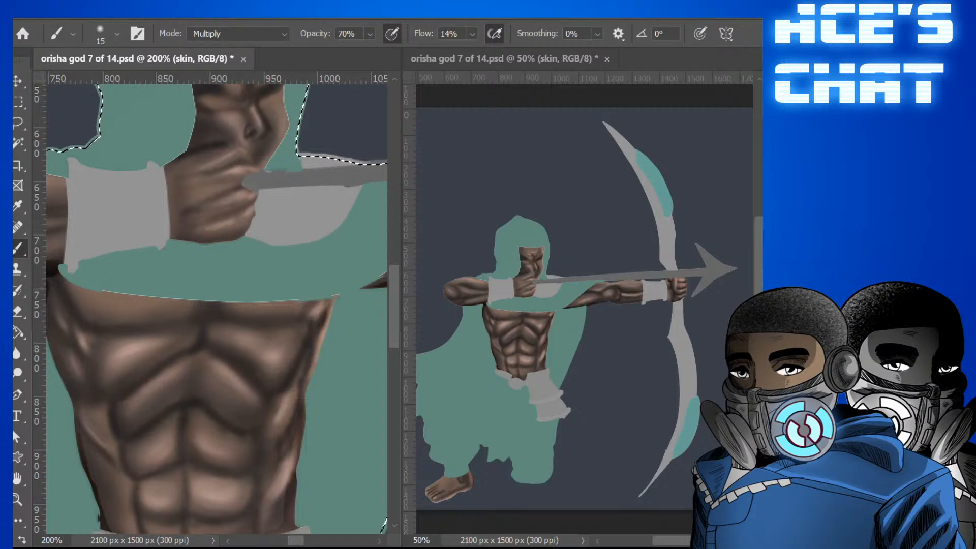
Erase stray pixels on Layer 6 copy 3 along the hood opening above the forehead with a 30 px eraser.
key(alt+bracketright)
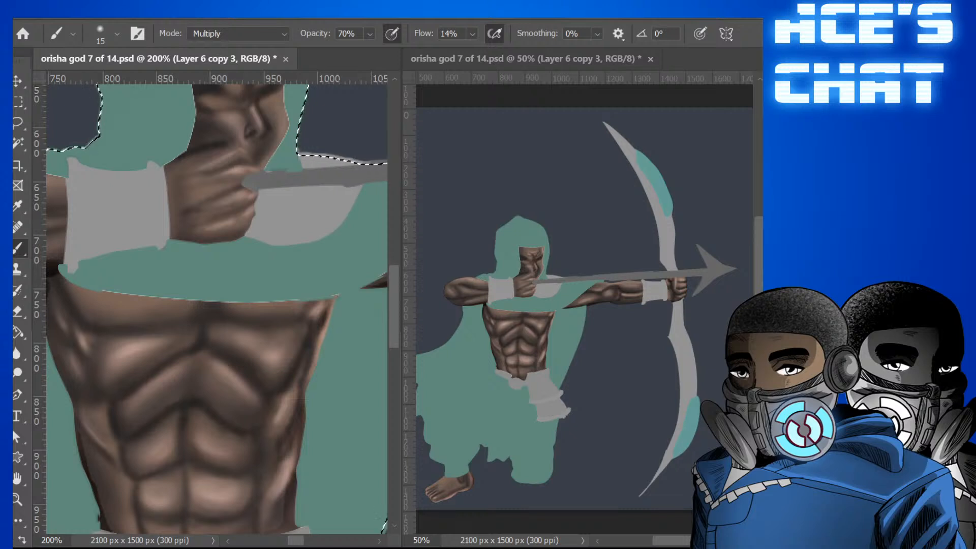
scroll(210, 305, up, 5)
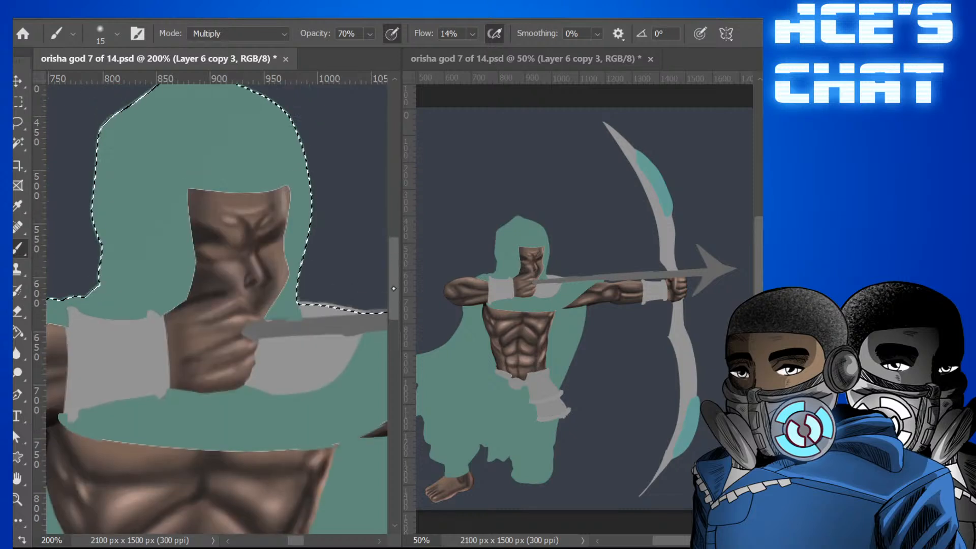
key(e)
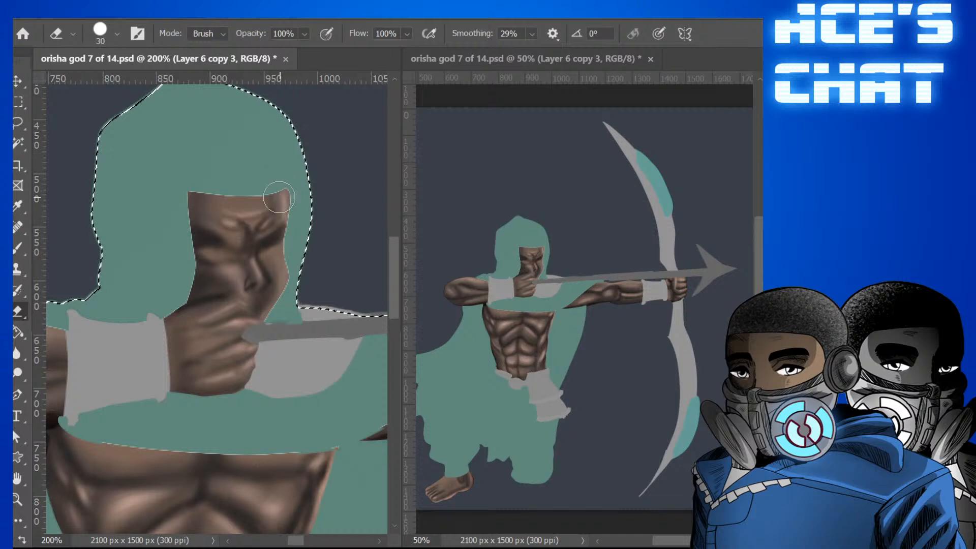
drag(260, 222, 264, 219)
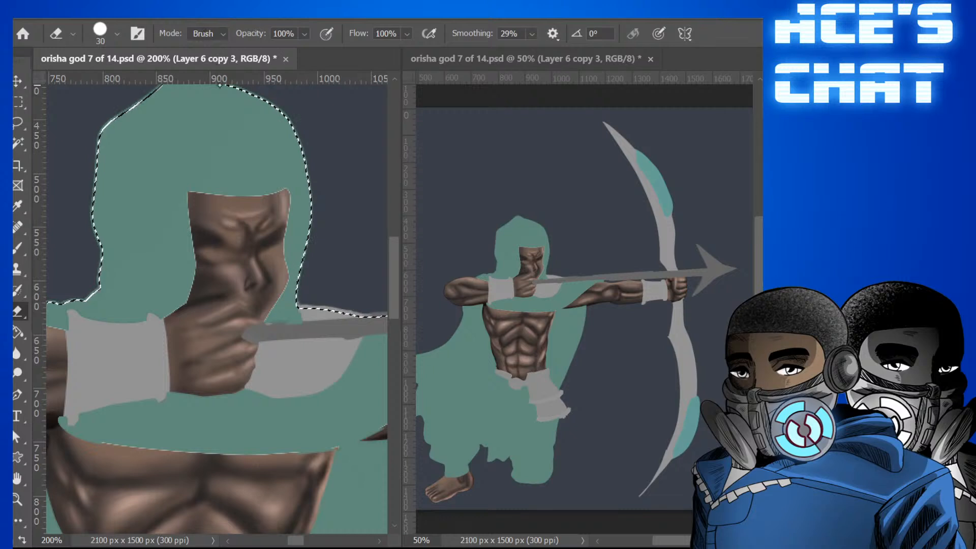
mouse_move(199, 195)
mouse_down()
mouse_move(278, 192)
mouse_move(285, 201)
mouse_up()
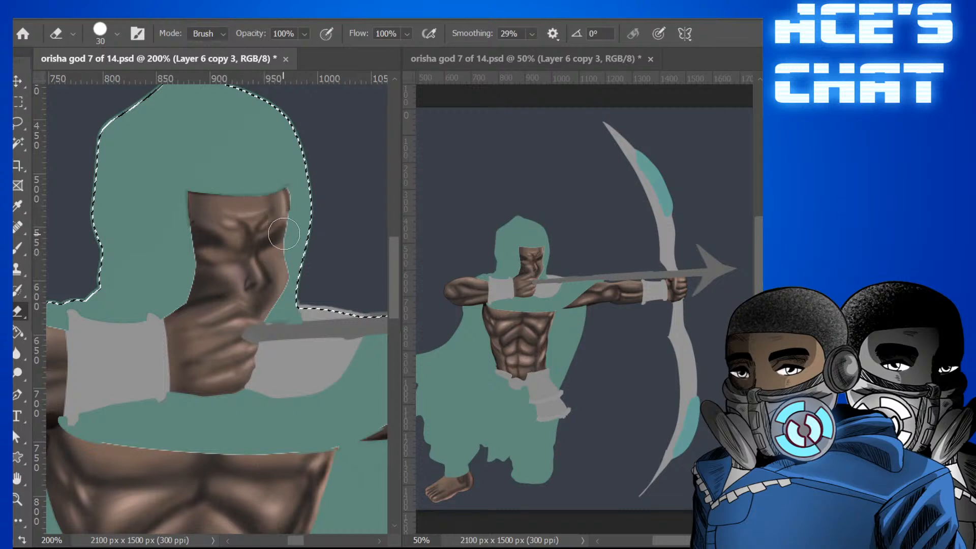
Clean up the edge of the face down to the chin with a 10 px eraser and clear the selection.
key(bracketleft)
key(bracketleft)
key(bracketleft)
key(bracketleft)
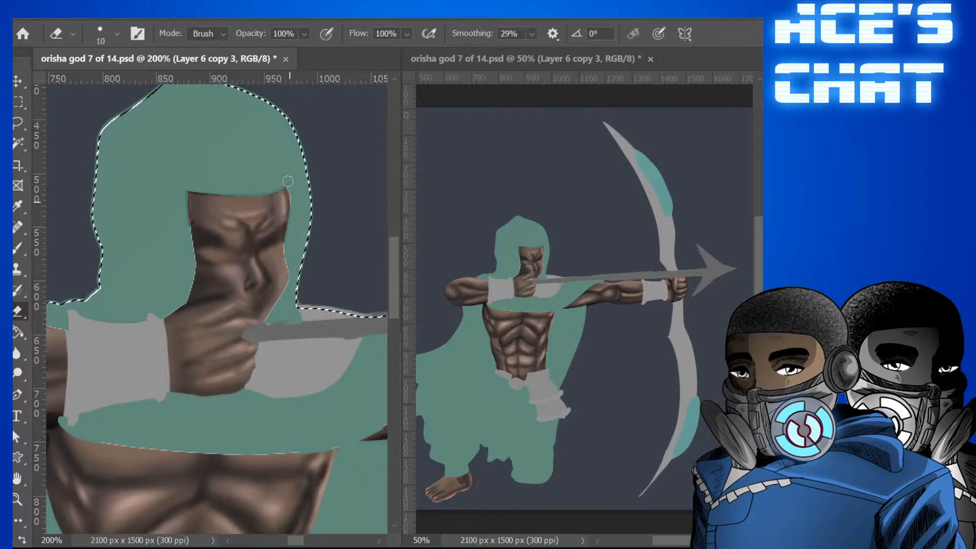
drag(288, 284, 262, 323)
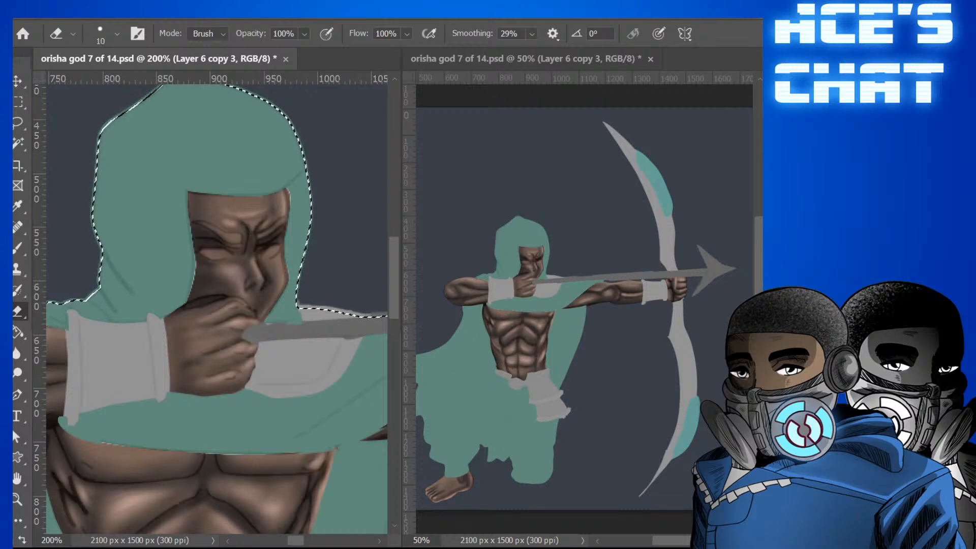
key(ctrl+d)
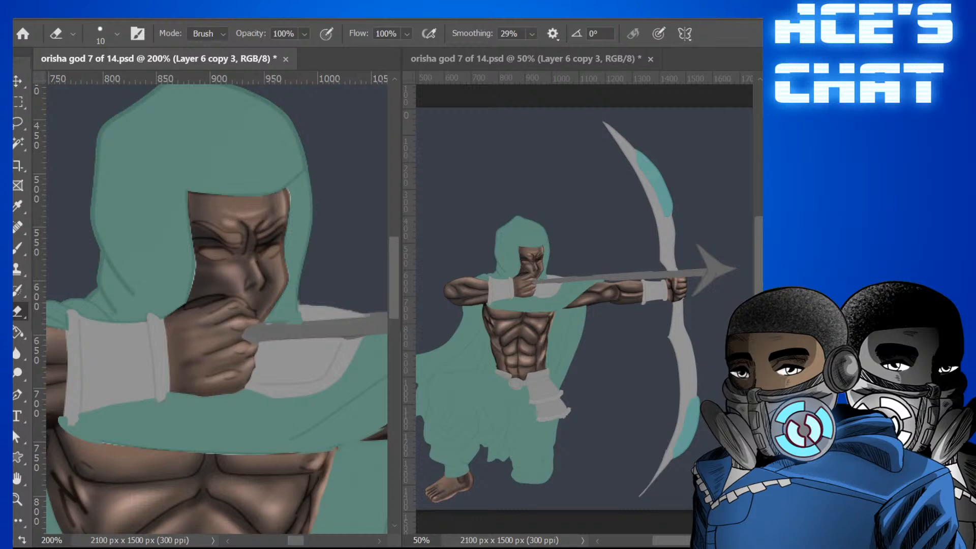
Darken the lower fingers of the string hand on the skin layer with a 10 px Multiply brush.
key(alt+[)
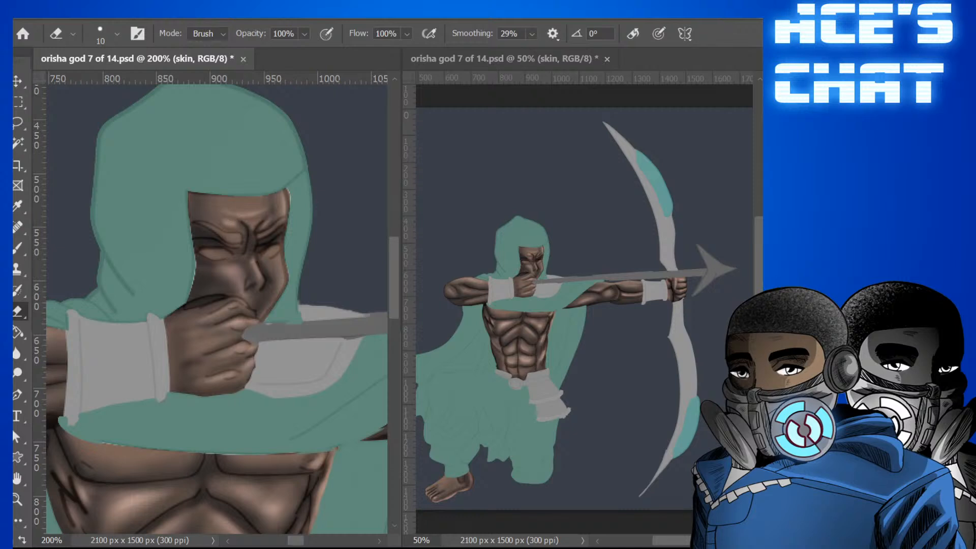
key(b)
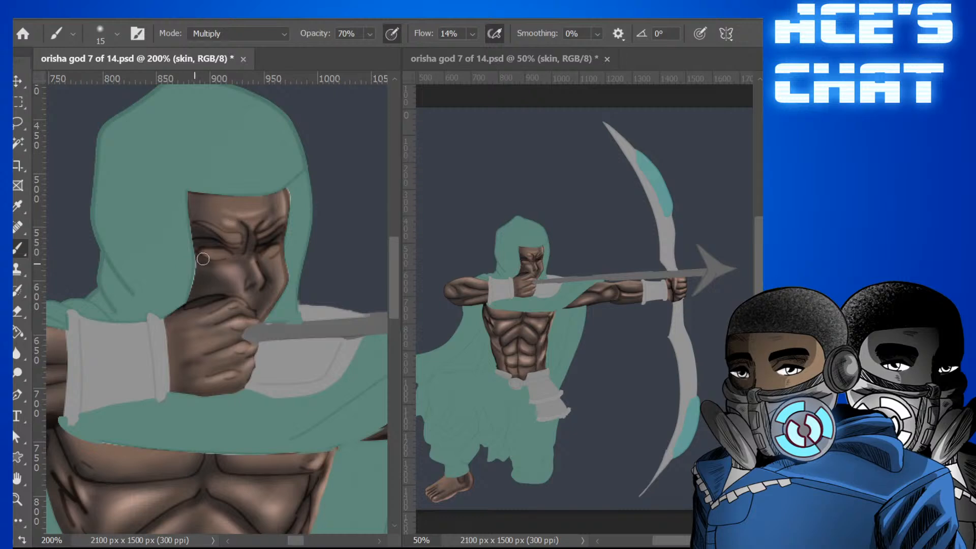
key(bracketleft)
key(bracketleft)
key(bracketright)
key(bracketright)
key(bracketright)
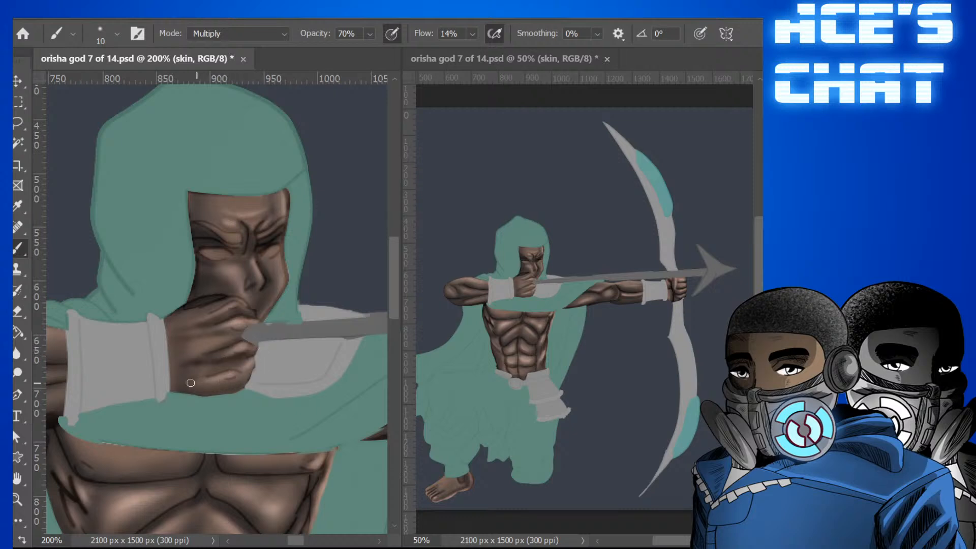
drag(192, 382, 228, 370)
mouse_move(196, 380)
mouse_down()
mouse_move(244, 373)
mouse_move(250, 361)
mouse_move(242, 364)
mouse_up()
Deepen the crease near the fingertips of the string hand with a 6 px Multiply brush.
key([)
key([)
key([)
key([)
key([)
key([)
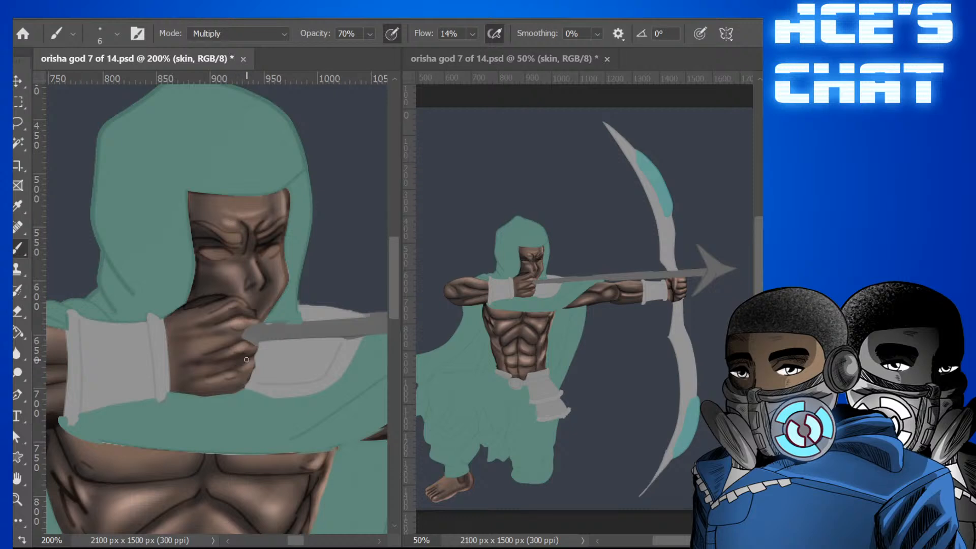
drag(243, 363, 254, 357)
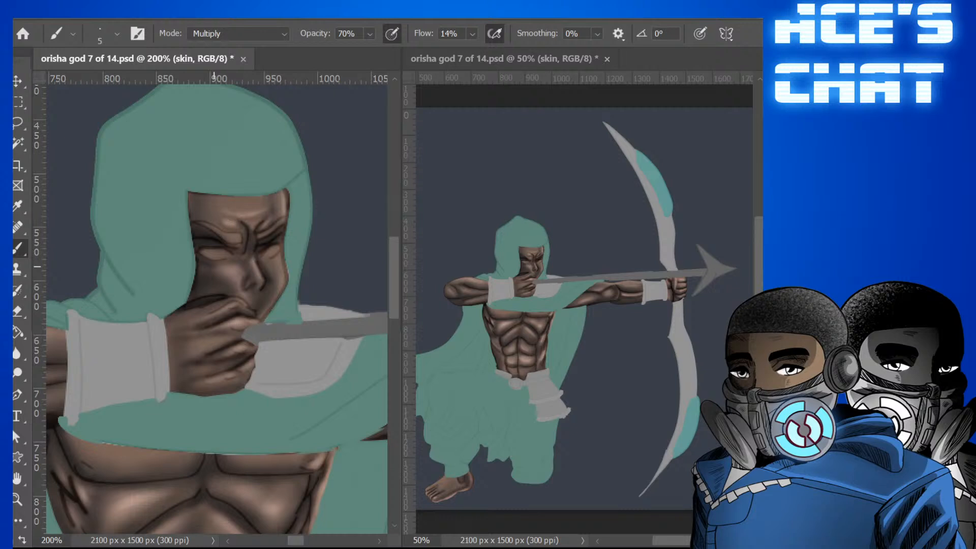
Enlarge the brush to 30 px and check the torso and face with the line art hidden.
key(bracketright)
key(bracketright)
key(bracketright)
key(bracketright)
key(bracketright)
key(bracketright)
key(bracketright)
key(bracketright)
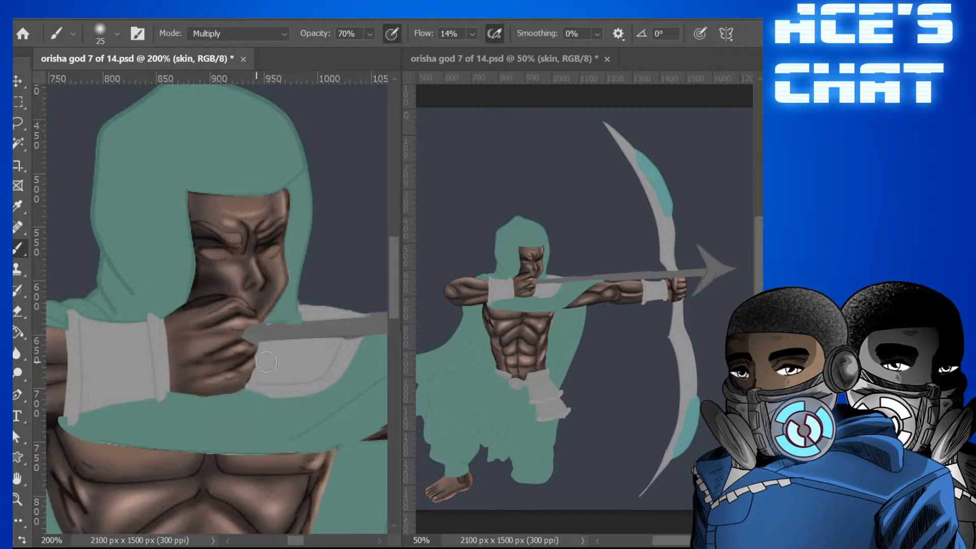
key(bracketright)
drag(393, 265, 393, 291)
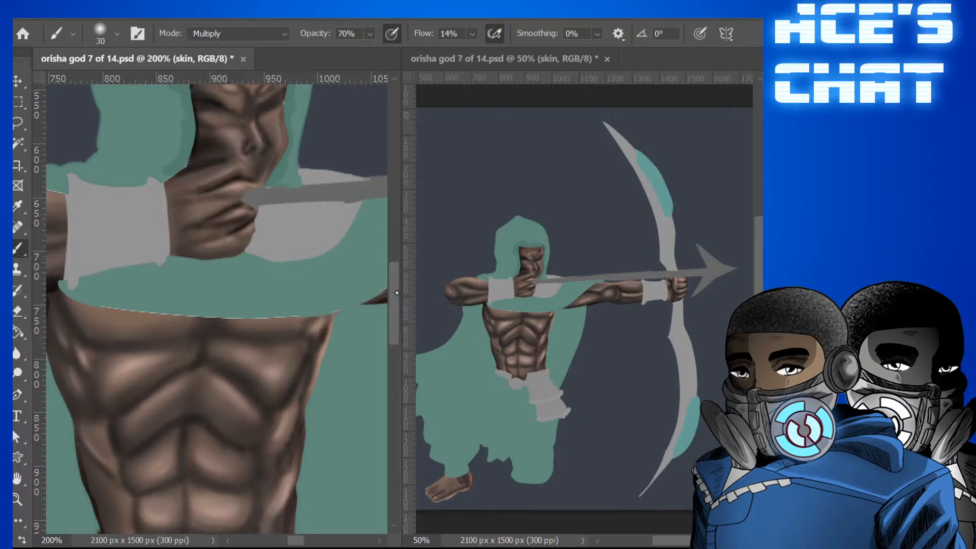
drag(396, 294, 396, 275)
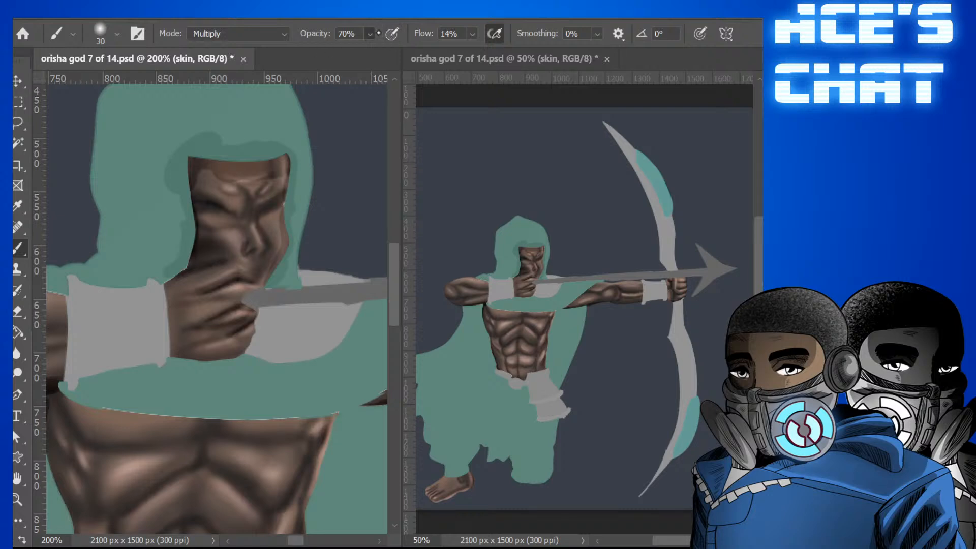
Set the brush to Normal mode at 100% opacity and flow, and undo a test stroke along the near side of the face.
key(0)
drag(474, 33, 538, 59)
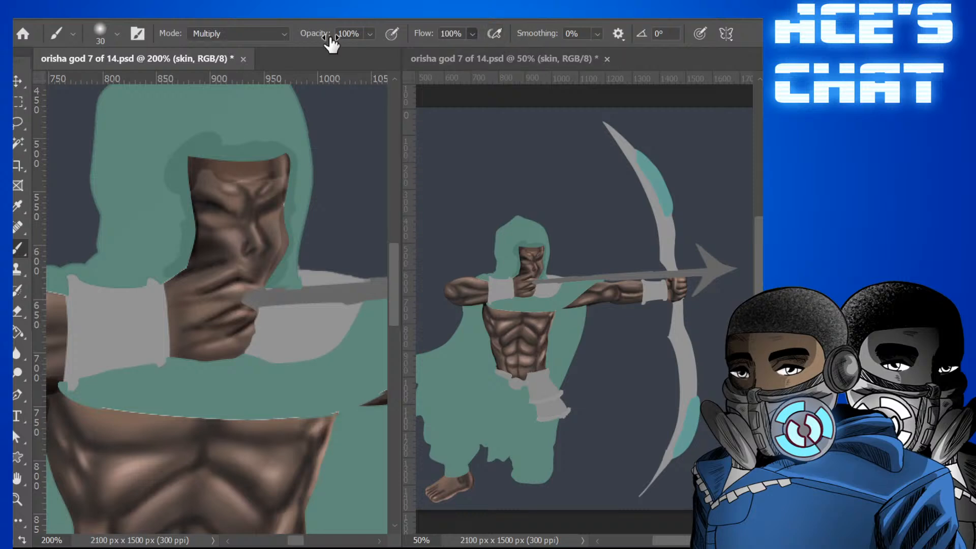
click(242, 35)
click(232, 50)
drag(192, 132, 184, 206)
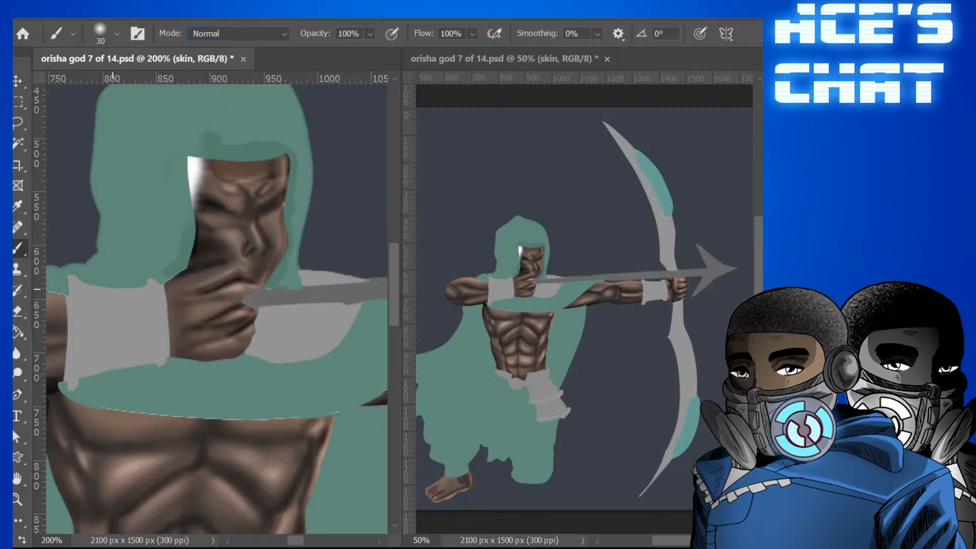
key(ctrl+z)
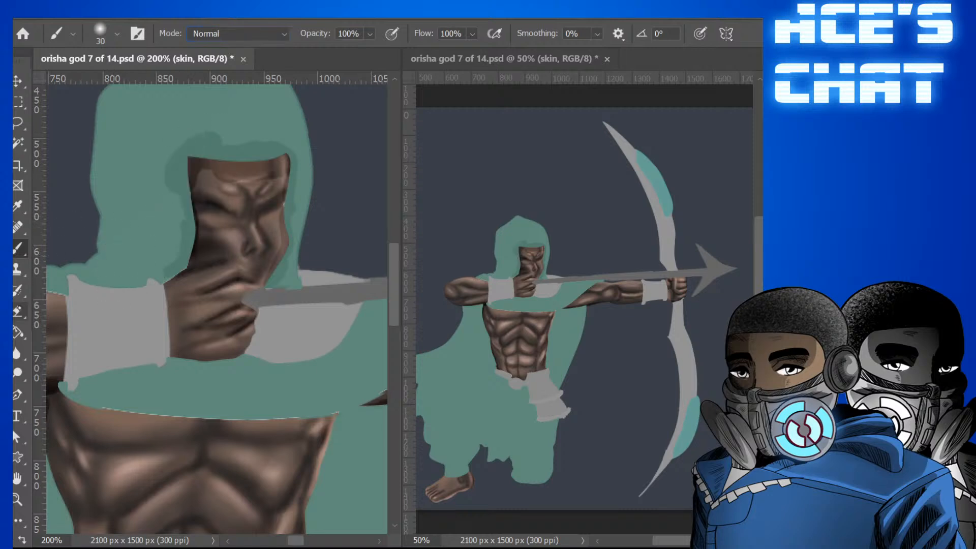
Undo recent erasing around the hood opening on Layer 6 copy 3 and erase a strip down the hood with a 10 px eraser.
click(18, 311)
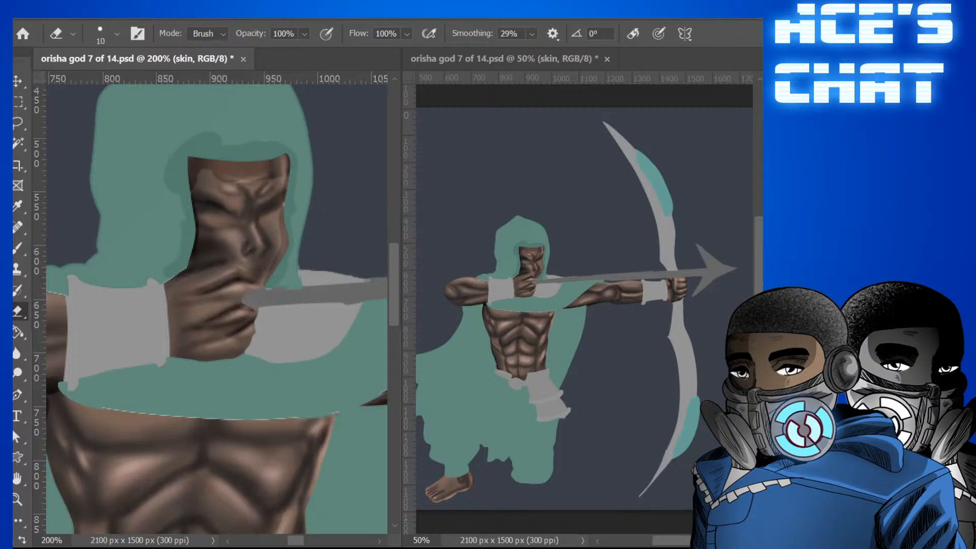
key(alt+bracketright)
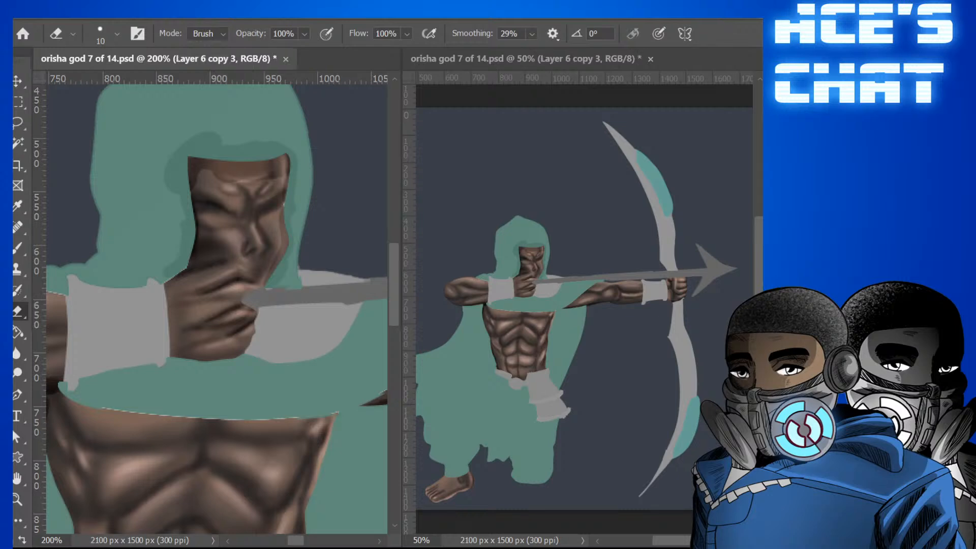
key(ctrl+z)
key(ctrl+z)
key(ctrl+z)
key(ctrl+z)
key(ctrl+z)
key(ctrl+z)
key(ctrl+z)
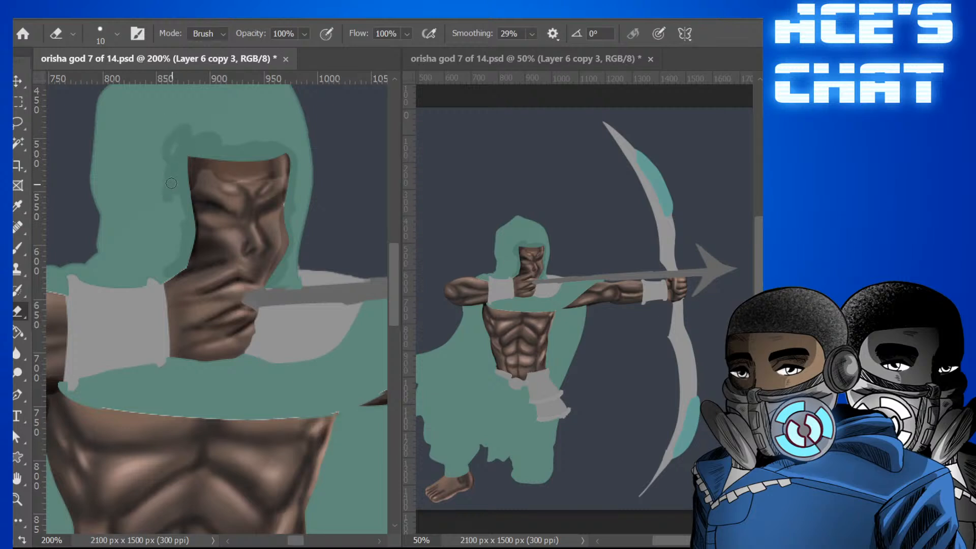
mouse_move(166, 208)
mouse_down()
mouse_move(165, 279)
mouse_move(163, 269)
mouse_up()
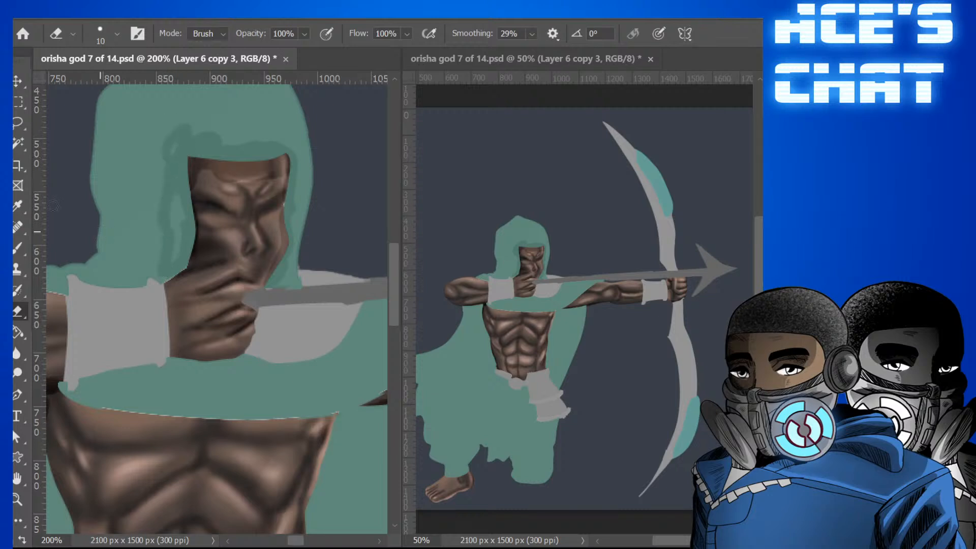
Paint over the erased patches around the hood opening on Layer 6 copy 3 with a 30 px hard round brush.
click(18, 248)
mouse_move(184, 179)
mouse_down()
mouse_move(183, 151)
mouse_move(156, 187)
mouse_move(170, 156)
mouse_move(204, 144)
mouse_move(163, 216)
mouse_move(269, 131)
mouse_move(235, 173)
mouse_move(265, 179)
mouse_move(275, 162)
mouse_move(281, 193)
mouse_move(294, 157)
mouse_move(254, 340)
mouse_up()
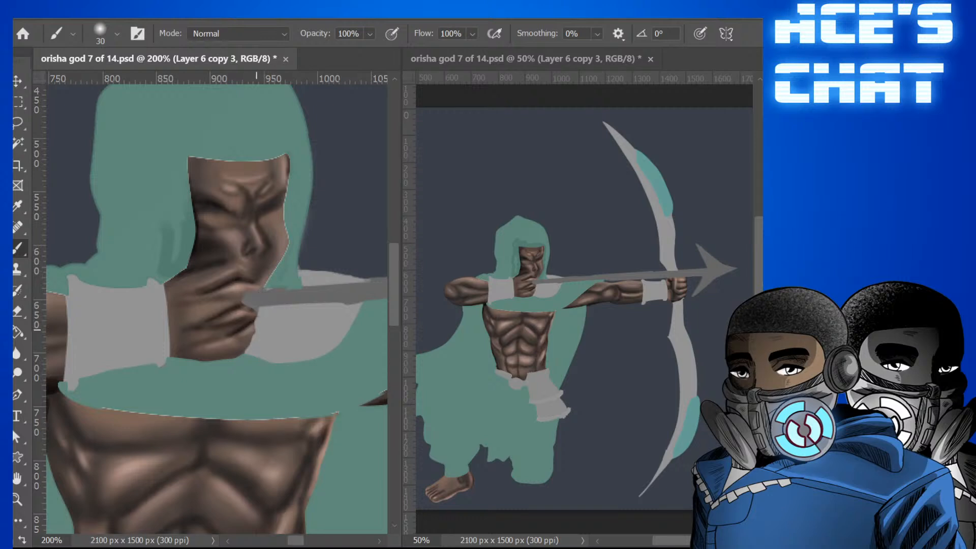
key(ctrl+z)
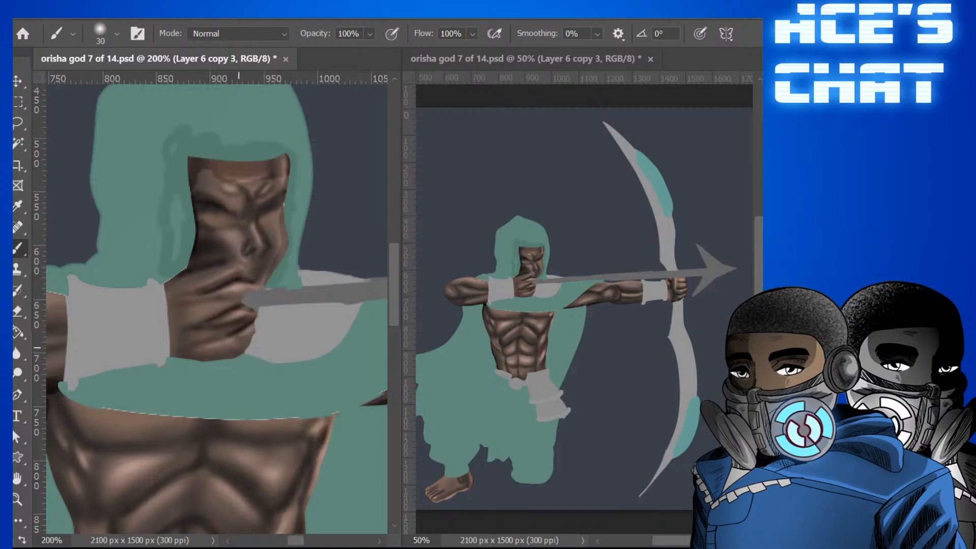
click(117, 34)
click(133, 115)
mouse_move(253, 155)
mouse_down()
mouse_move(269, 135)
mouse_move(261, 169)
mouse_move(236, 152)
mouse_move(190, 156)
mouse_move(166, 171)
mouse_move(187, 138)
mouse_move(210, 183)
mouse_move(172, 281)
mouse_move(180, 222)
mouse_move(163, 269)
mouse_move(173, 316)
mouse_move(185, 320)
mouse_move(214, 267)
mouse_move(206, 305)
mouse_move(250, 330)
mouse_move(268, 317)
mouse_move(271, 295)
mouse_move(277, 152)
mouse_move(243, 163)
mouse_move(216, 148)
mouse_move(237, 154)
mouse_move(255, 181)
mouse_move(210, 224)
mouse_move(229, 235)
mouse_move(218, 265)
mouse_up()
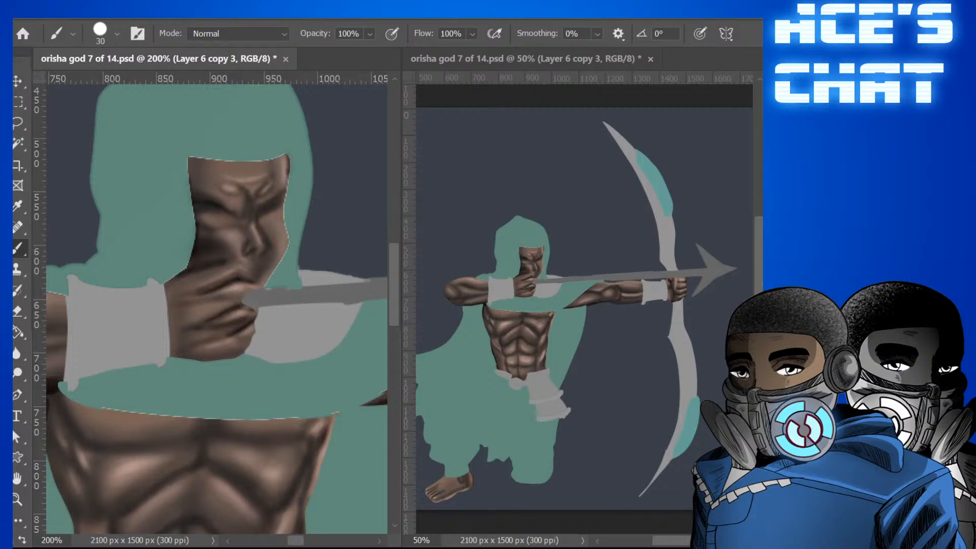
Return to the skin layer with a soft Multiply brush at 41% opacity and 23% flow, with pressure opacity and airbrush enabled.
key(ctrl+e)
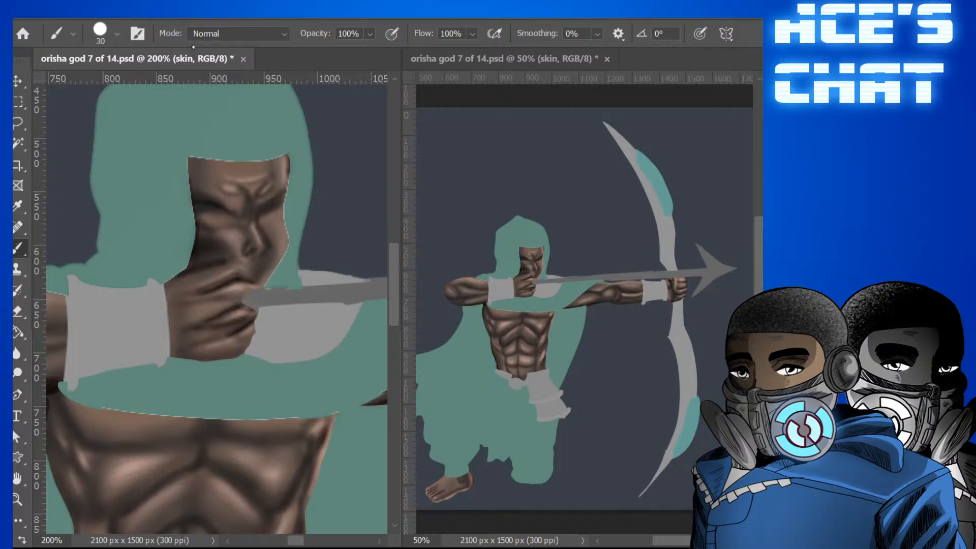
key(shift+alt+m)
click(110, 116)
click(495, 33)
click(392, 33)
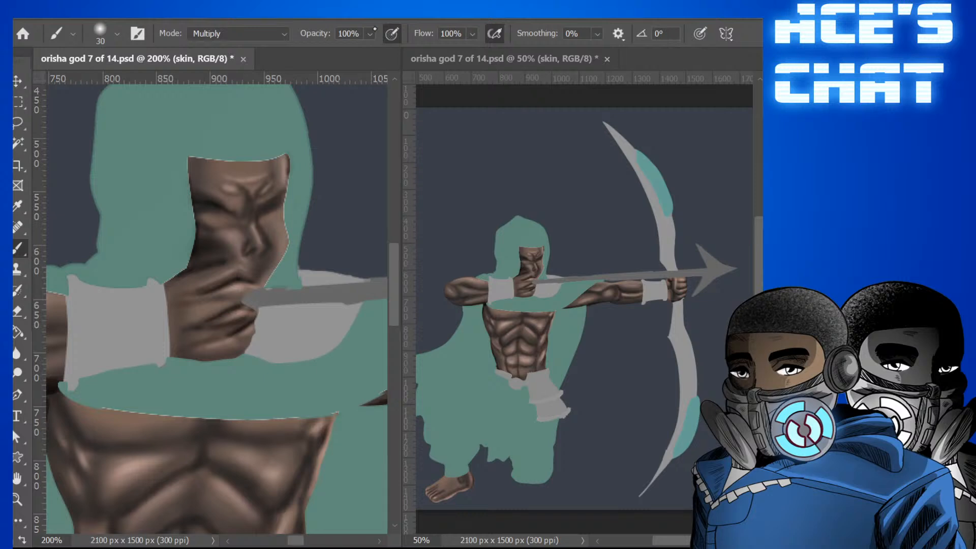
key(4)
key(1)
key(3)
key(1)
key(2)
key(3)
Darken the forehead below the hood with an 8 px Multiply brush and a 20 px one.
key(bracketleft)
key(bracketleft)
key(bracketleft)
key(bracketleft)
key(bracketleft)
key(bracketleft)
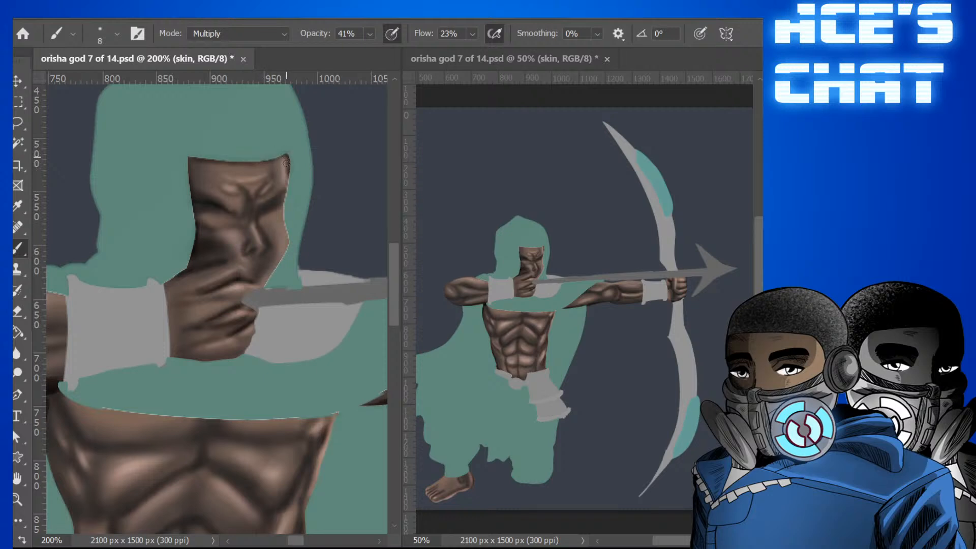
key(bracketright)
key(bracketright)
key(bracketright)
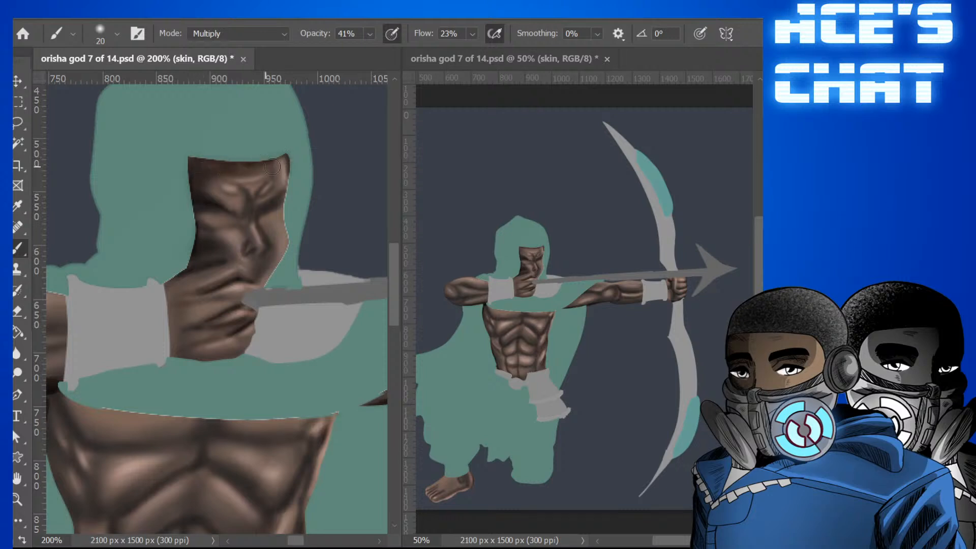
drag(272, 166, 284, 155)
Compare the painted skin with the overall shading and the line art shown, and return to the skin layer.
key(alt+bracketright)
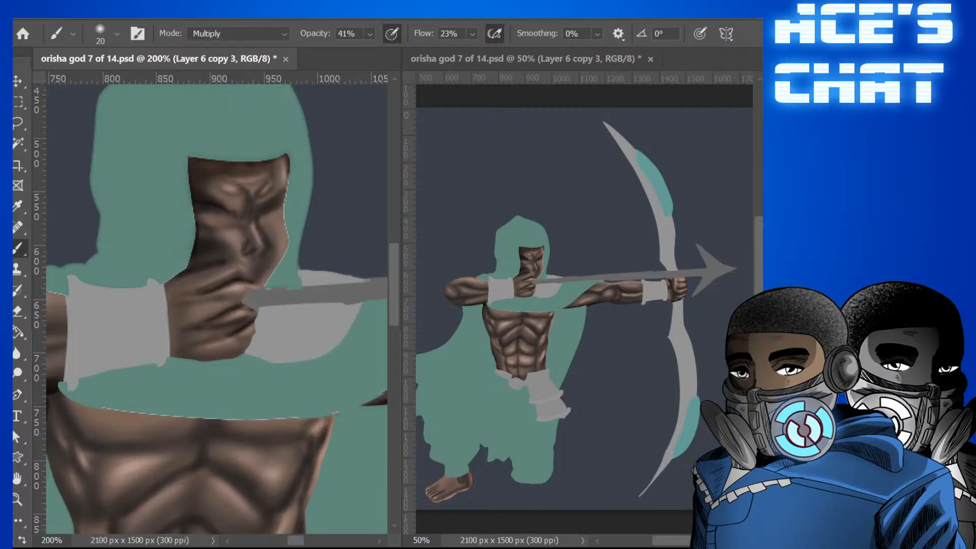
key(i)
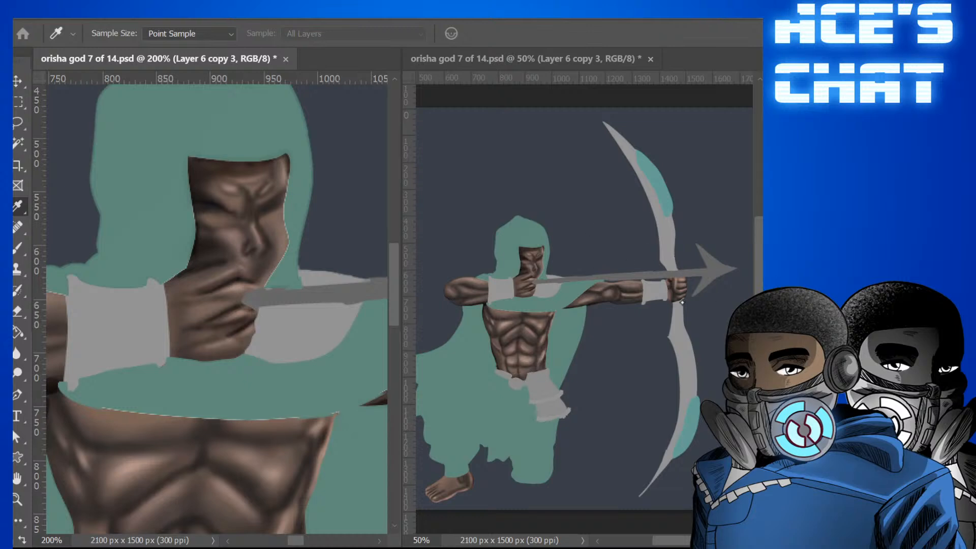
key(ctrl+z)
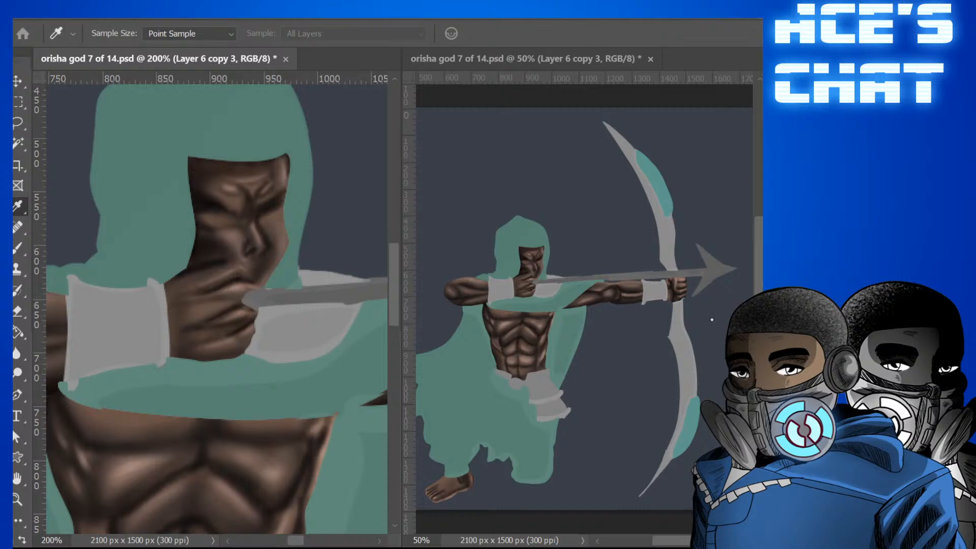
key(b)
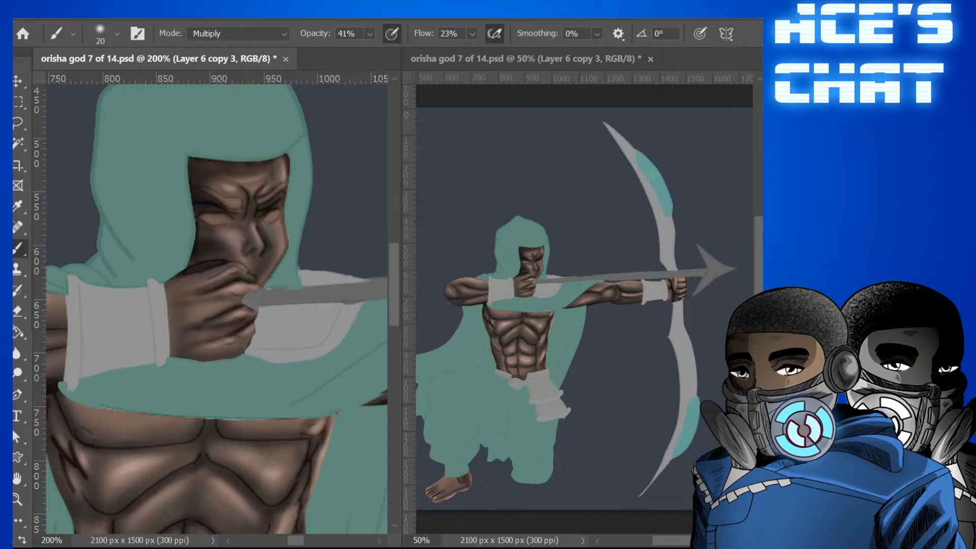
key(ctrl+e)
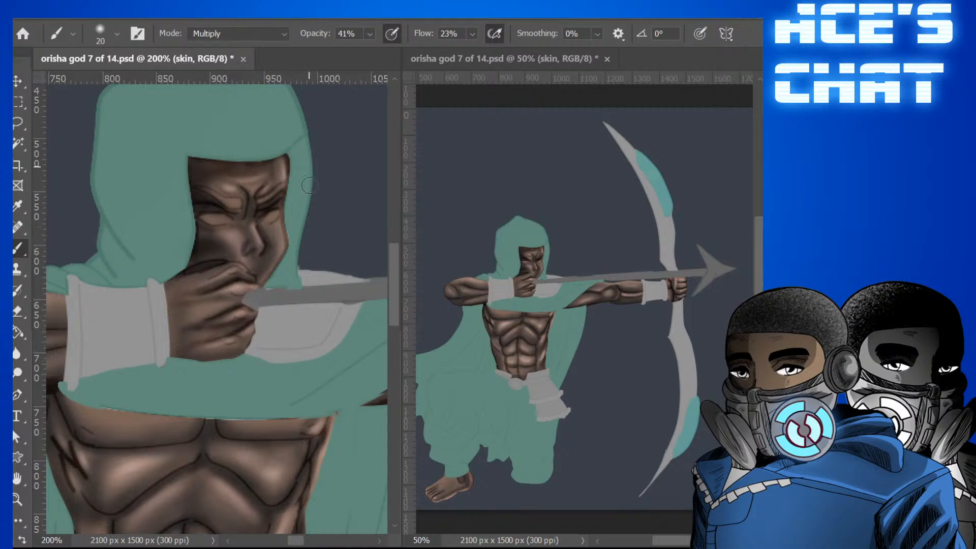
Deepen the brow creases with a 6 px Multiply brush and the shadows between the fingers with an 8 px one.
key(bracketleft)
key(bracketleft)
key(bracketleft)
key(bracketleft)
key(bracketleft)
key(bracketleft)
key(bracketleft)
key(bracketleft)
key(bracketleft)
key(bracketright)
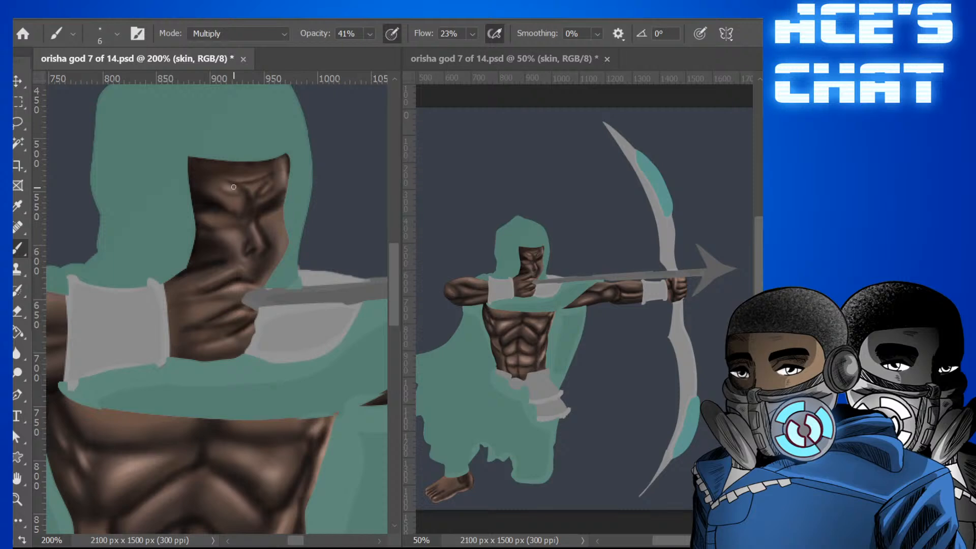
key(bracketright)
key(bracketright)
key(bracketright)
key(bracketright)
key(bracketright)
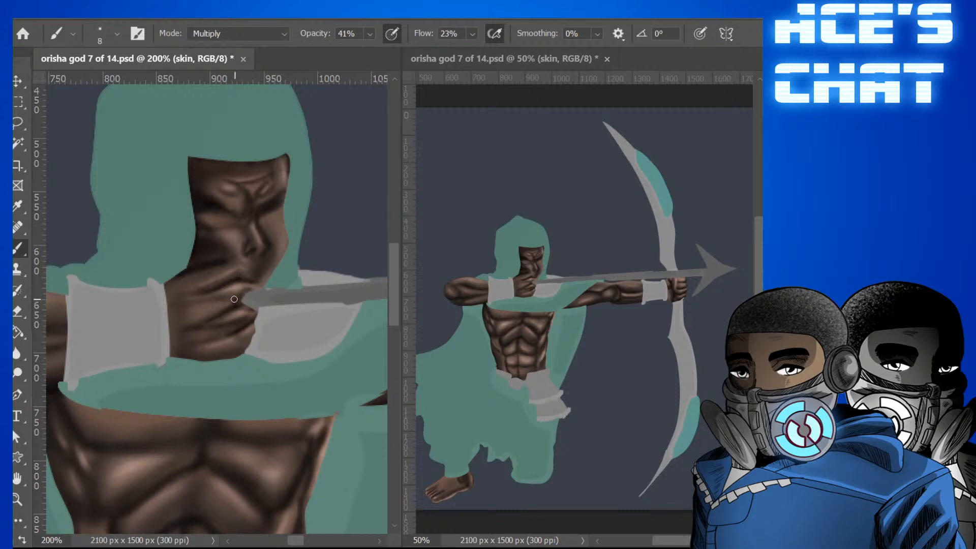
Darken the string hand with a 25 px Multiply brush and refine its finger creases with a 4 px one.
key(bracketright)
key(bracketright)
key(bracketright)
key(bracketright)
key(bracketright)
key(bracketright)
key(bracketright)
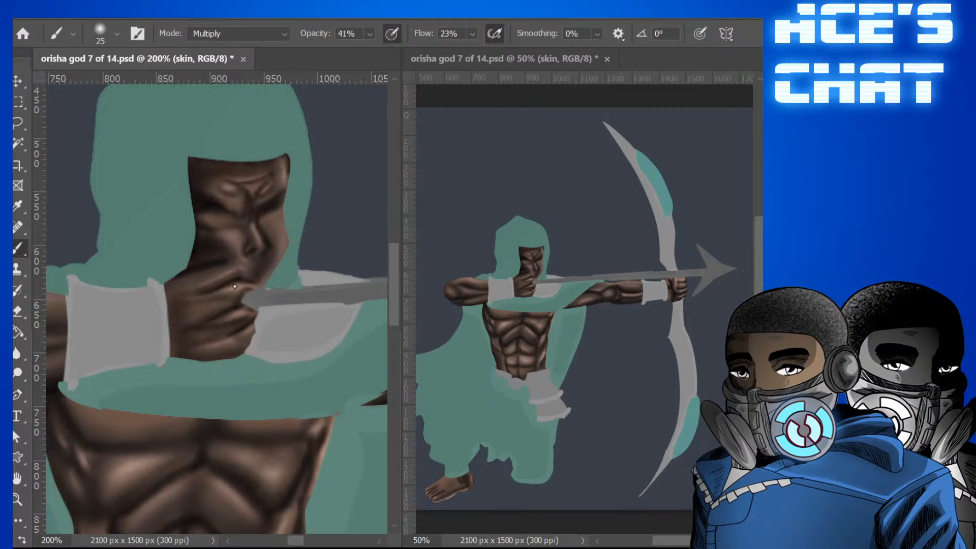
key(bracketleft)
key(bracketleft)
key(bracketleft)
key(bracketleft)
key(bracketleft)
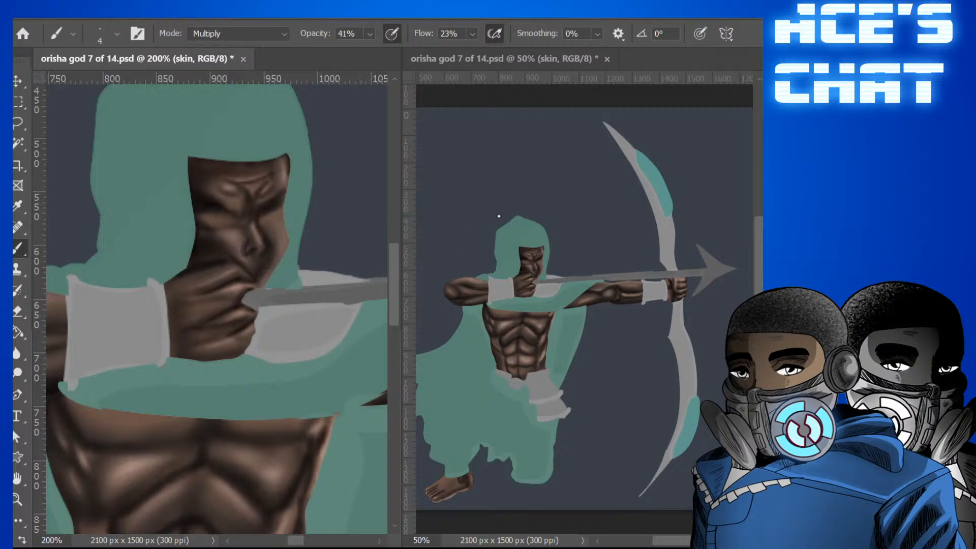
Blend highlights into the chest muscles on the skin layer with a soft Normal-mode brush enlarged to 30 px.
drag(396, 269, 421, 258)
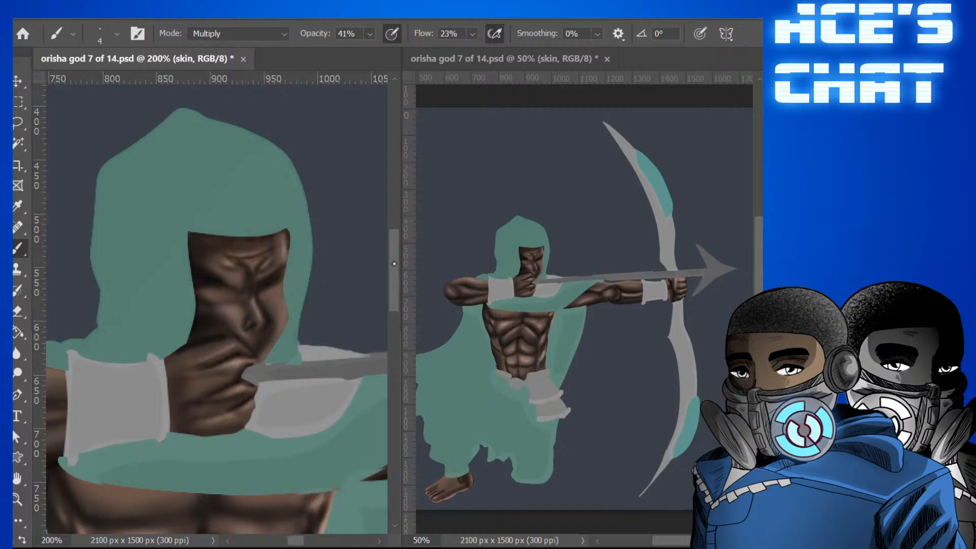
drag(394, 264, 405, 325)
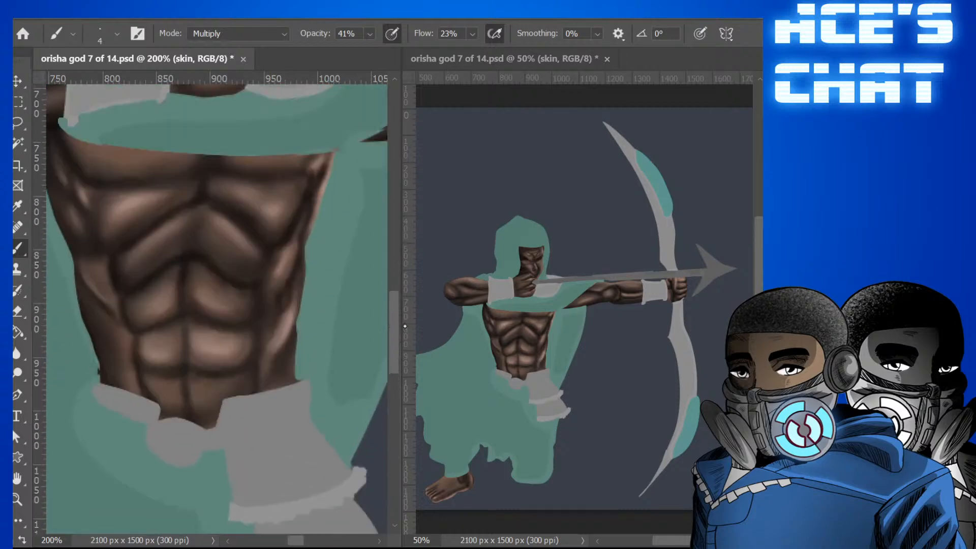
scroll(329, 177, up, 2)
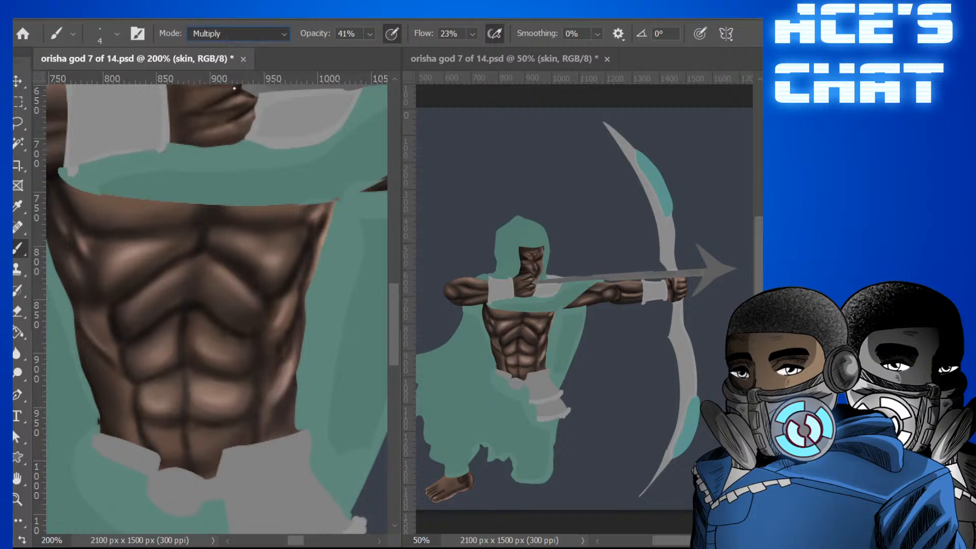
key(shift+alt+n)
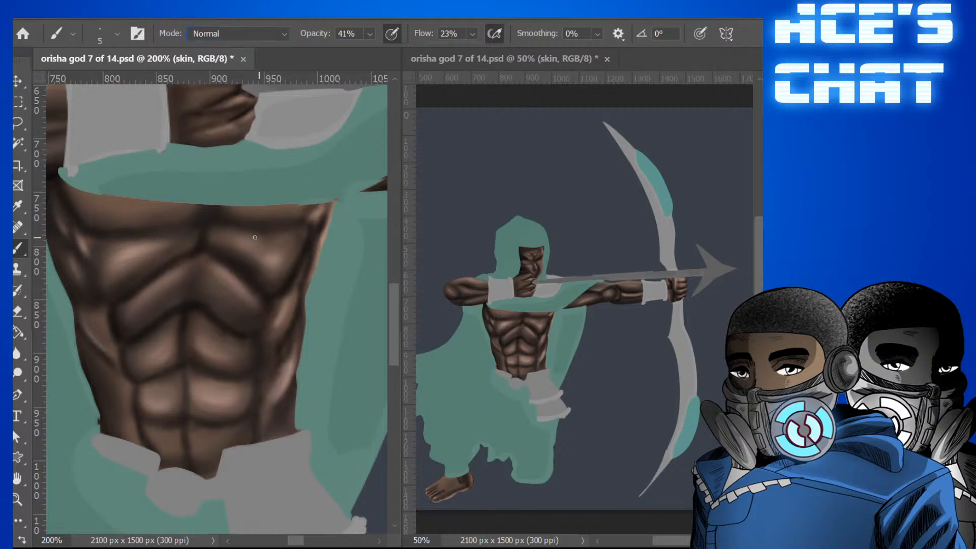
key(bracketright)
key(bracketright)
key(bracketright)
key(bracketright)
key(bracketright)
key(bracketright)
key(bracketright)
key(bracketright)
key(bracketleft)
key(bracketleft)
key(bracketright)
key(bracketright)
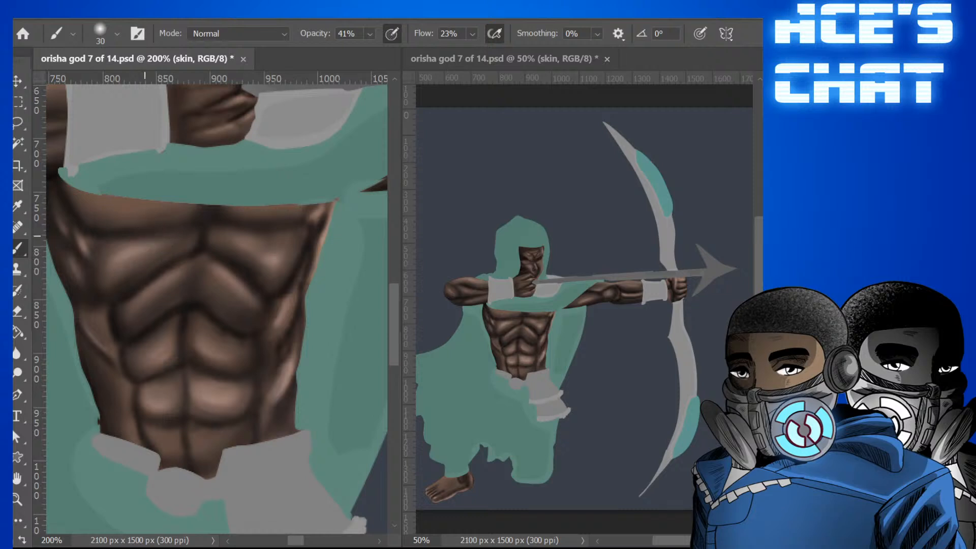
Refine the abdominal muscle shading with soft Normal-mode brushes of 20 px and 15 px.
key(bracketleft)
key(bracketleft)
key(bracketleft)
key(bracketright)
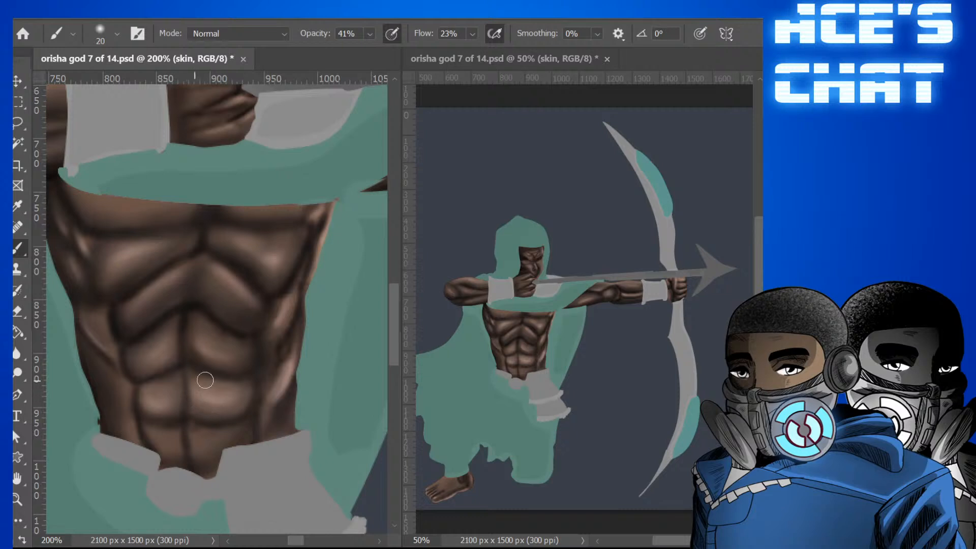
key(bracketleft)
key(bracketleft)
key(bracketright)
Soften the shading around the bow arm's elbow with a large, soft Normal-mode brush of about 30 px.
scroll(390, 298, up, 4)
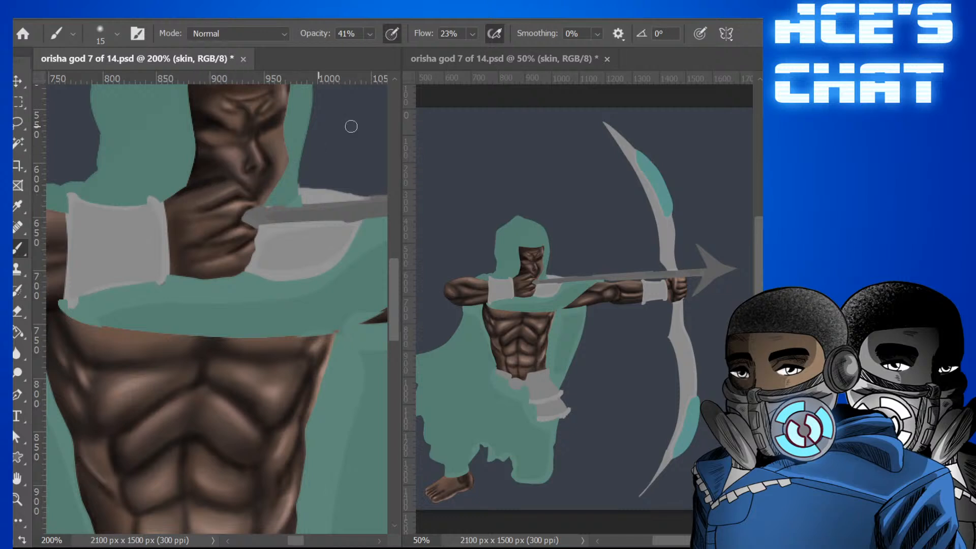
key(bracketleft)
key(bracketleft)
mouse_move(294, 539)
mouse_down()
mouse_move(341, 539)
mouse_move(312, 539)
mouse_up()
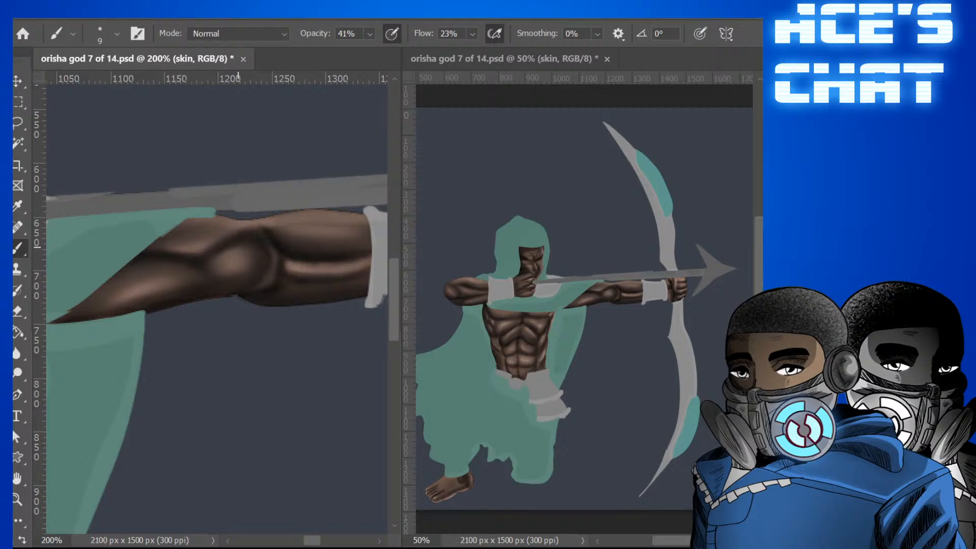
key(bracketright)
key(bracketright)
key(bracketright)
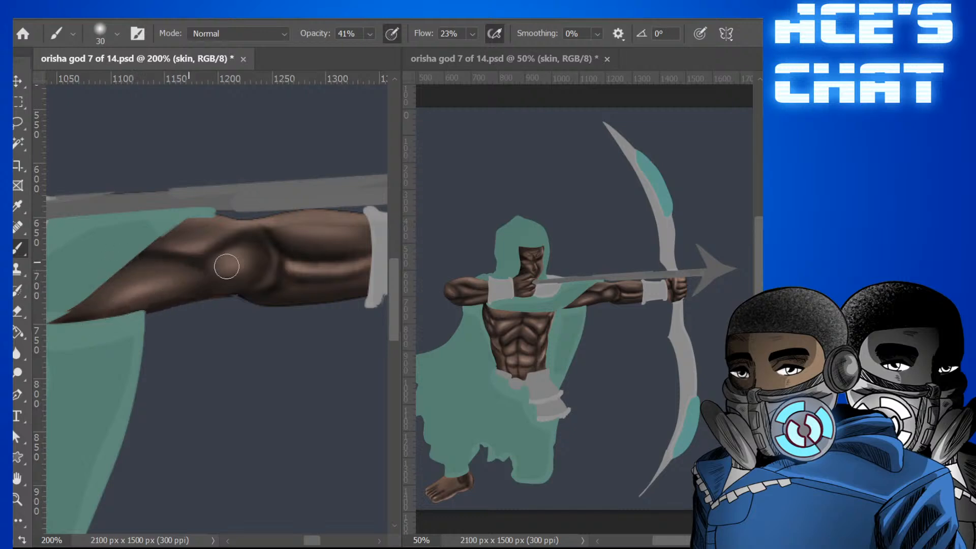
key(bracketright)
mouse_move(227, 266)
mouse_down()
mouse_move(218, 279)
mouse_move(253, 249)
mouse_move(258, 261)
mouse_move(312, 279)
mouse_move(322, 272)
mouse_up()
Brighten the highlight along the bow arm's forearm with a small Normal-mode brush and blend it with a 25 px one.
key(bracketleft)
key(bracketleft)
key(bracketleft)
key(bracketleft)
key(bracketleft)
mouse_move(295, 266)
mouse_down()
mouse_move(334, 263)
mouse_move(302, 265)
mouse_move(368, 259)
mouse_up()
key(bracketright)
key(bracketright)
key(bracketright)
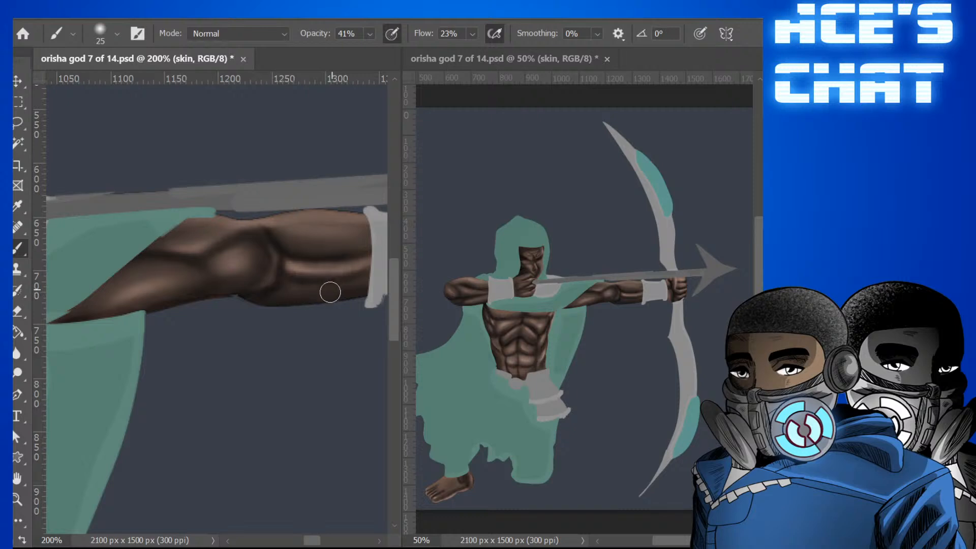
key(bracketleft)
Deepen the shadows between the toes of the visible foot with a 5 px Multiply brush.
mouse_move(311, 540)
mouse_down()
mouse_move(285, 540)
mouse_move(294, 534)
mouse_up()
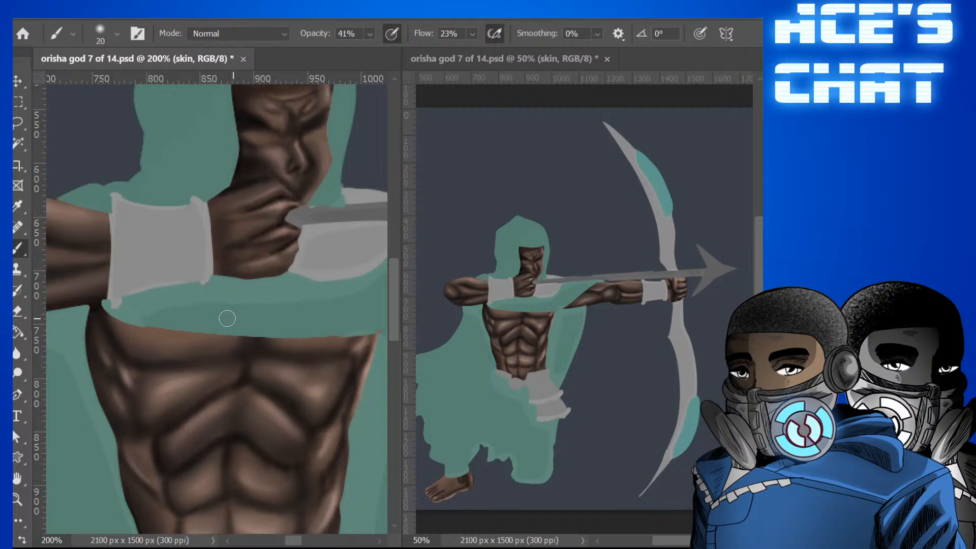
key(bracketleft)
key(bracketleft)
key(alt+shift+m)
scroll(292, 476, down, 10)
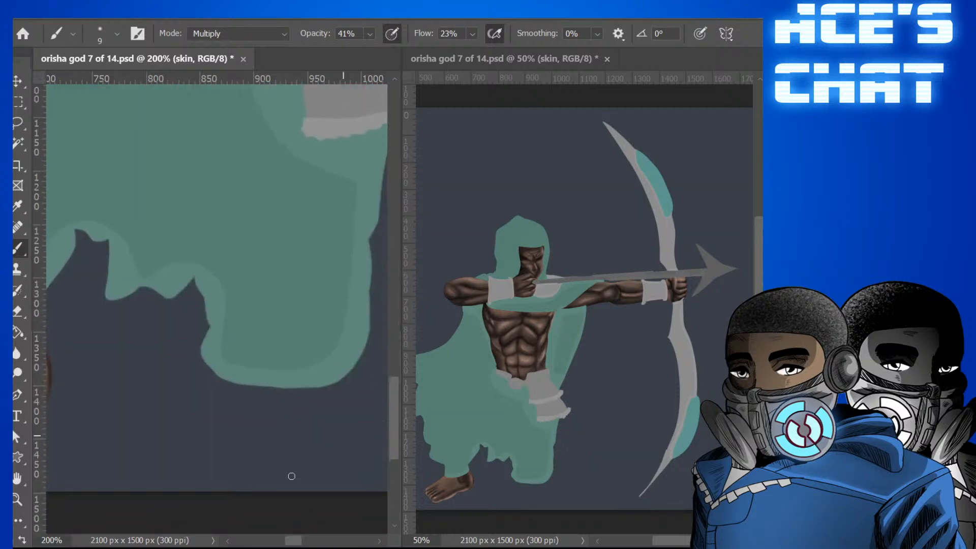
mouse_move(293, 539)
mouse_down()
mouse_move(260, 537)
mouse_move(275, 539)
mouse_up()
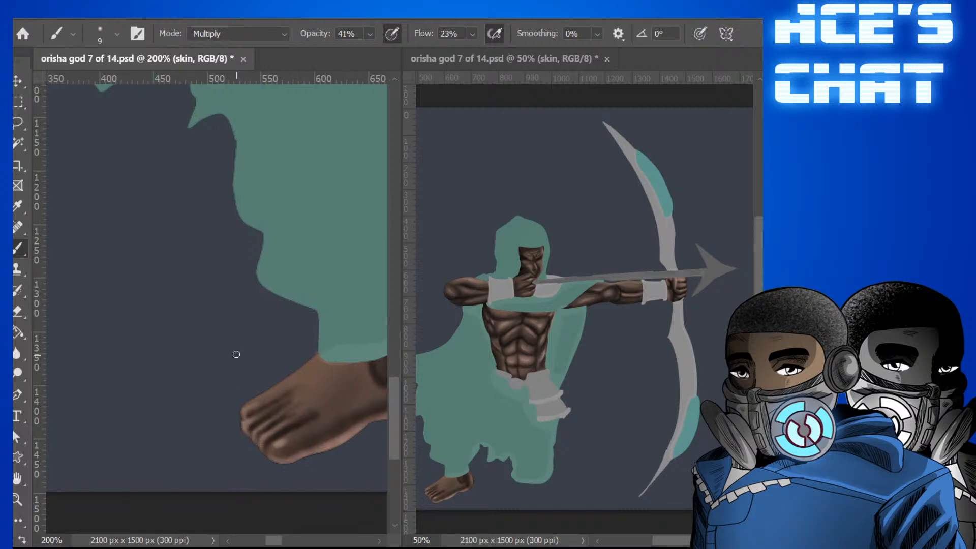
key(bracketleft)
key(bracketleft)
key(bracketleft)
key(bracketleft)
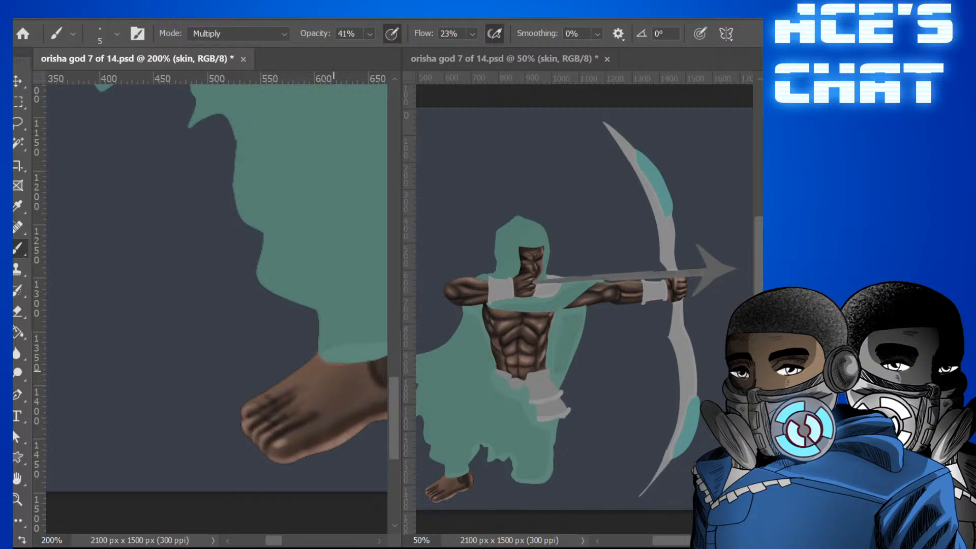
Paint rim highlights along the jaw, cheek and forehead edge of the face with a 10 px Normal-mode brush.
drag(394, 407, 388, 278)
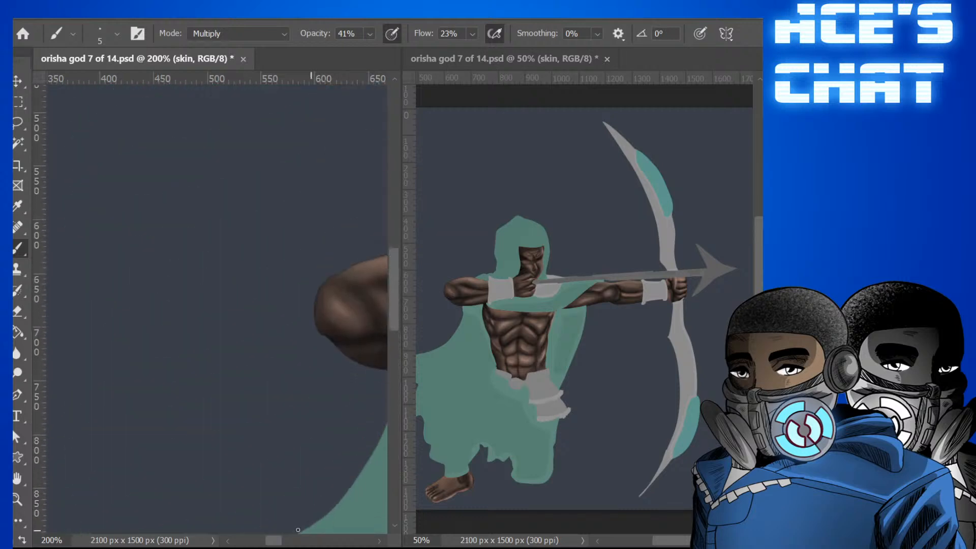
drag(274, 540, 296, 539)
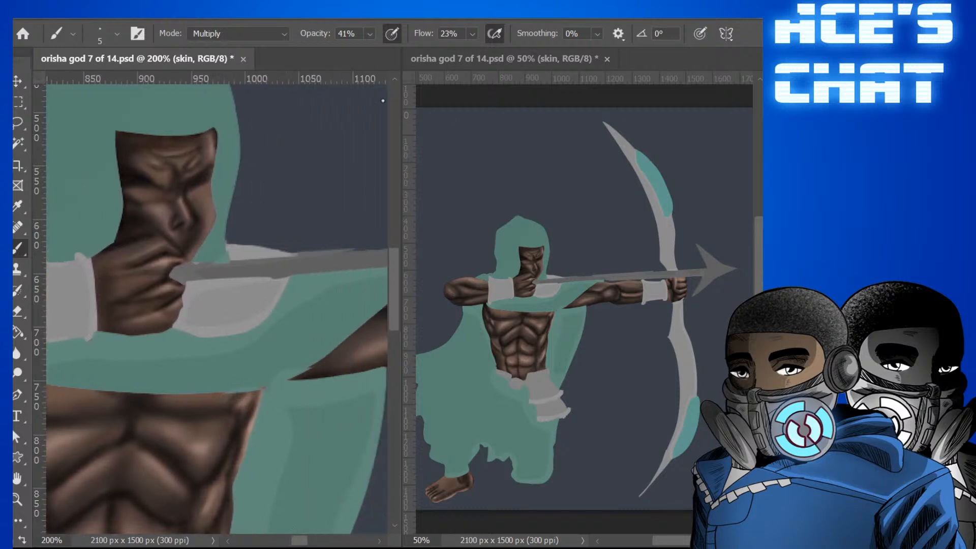
scroll(240, 29, up, 5)
key(bracketright)
key(bracketright)
mouse_move(193, 259)
mouse_down()
mouse_move(204, 207)
mouse_move(209, 226)
mouse_up()
key(bracketright)
key(bracketright)
key(bracketright)
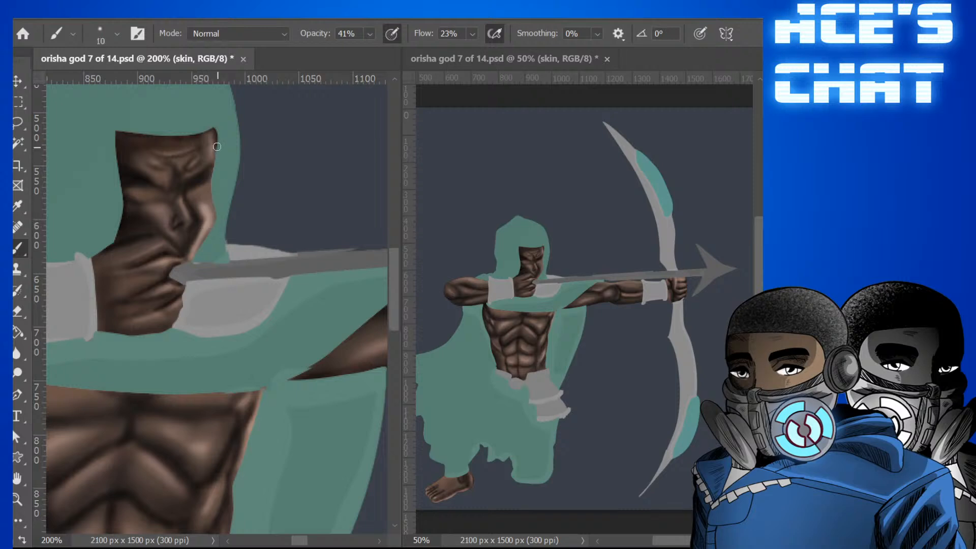
mouse_move(214, 145)
mouse_down()
mouse_move(216, 122)
mouse_move(213, 147)
mouse_up()
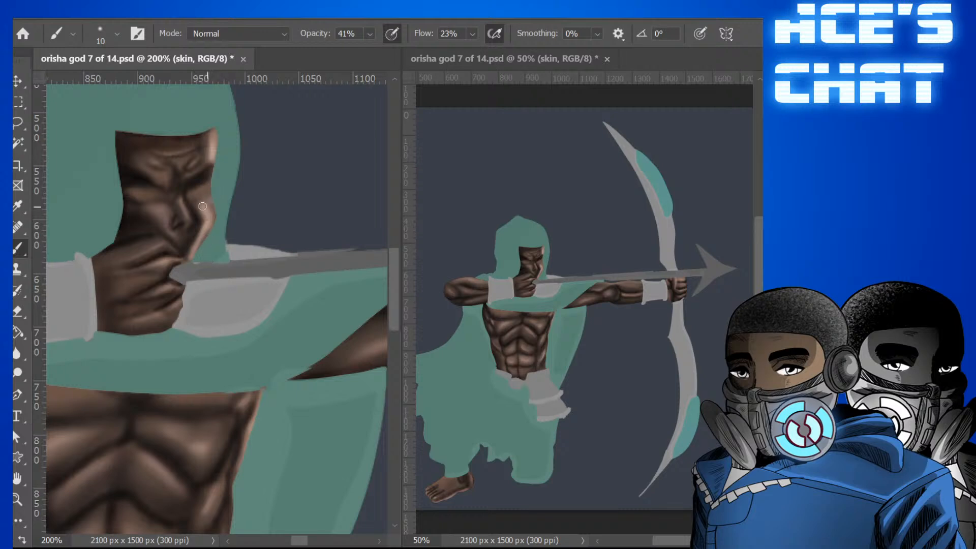
drag(217, 202, 213, 223)
Deepen the creases between the fingers and thumb of the hand gripping the bow with a 5 px Multiply brush.
click(17, 499)
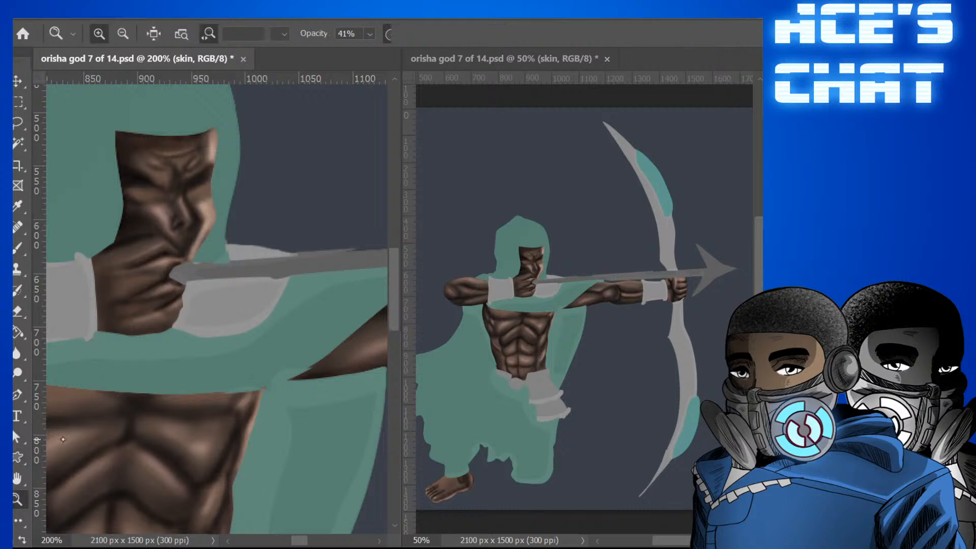
click(298, 33)
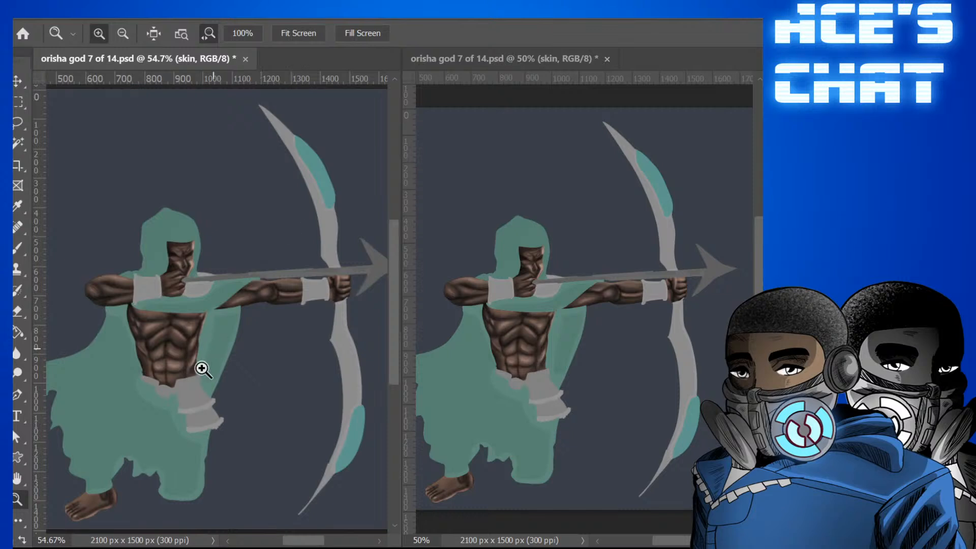
click(333, 300)
click(321, 313)
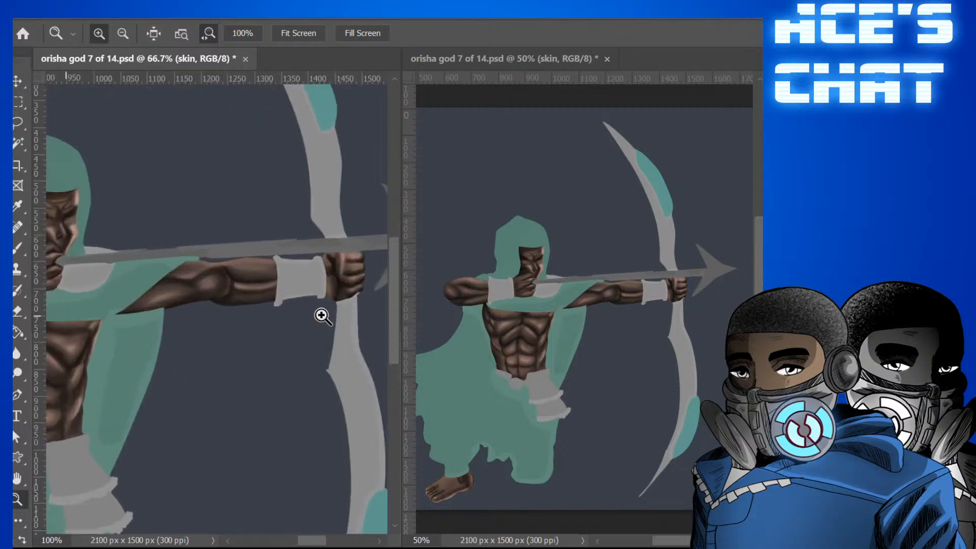
click(322, 316)
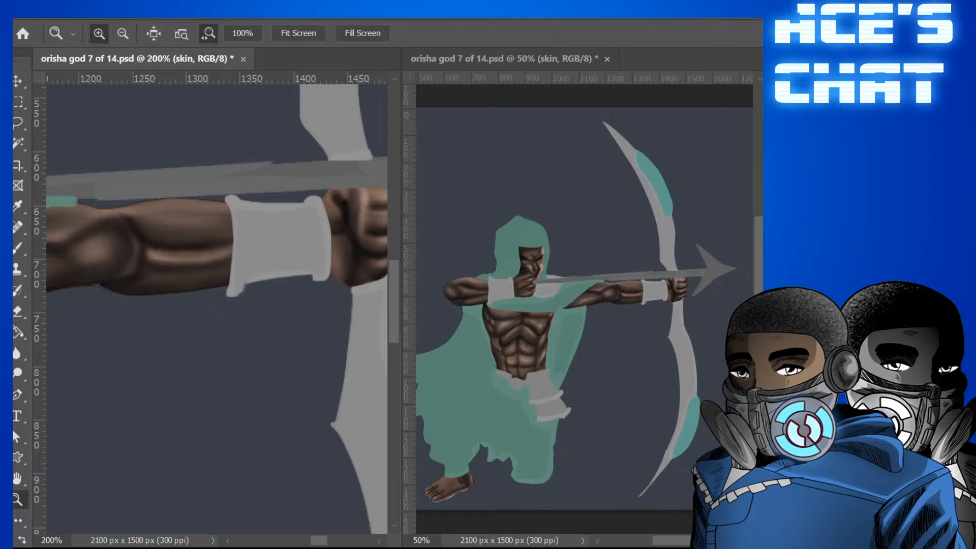
click(18, 248)
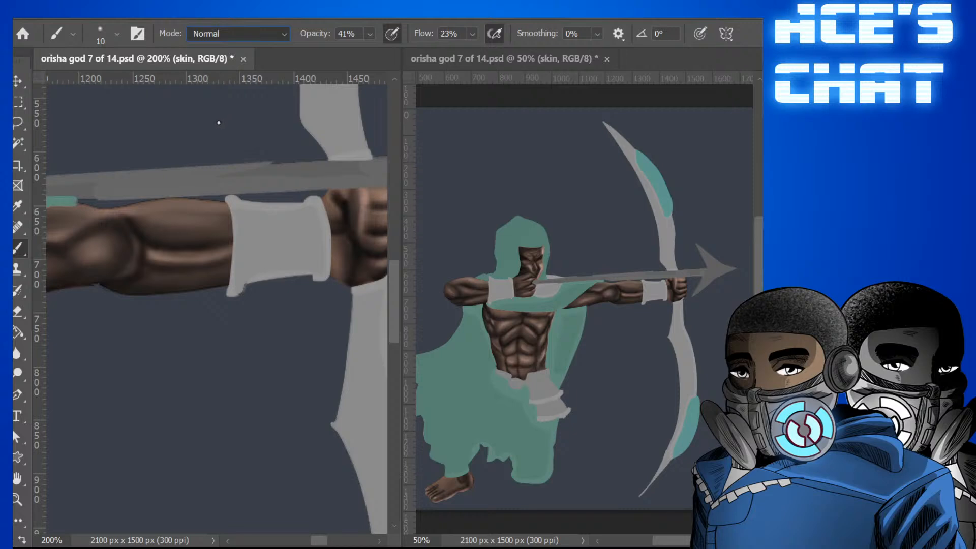
key(shift+alt+m)
mouse_move(311, 540)
mouse_down()
mouse_move(334, 536)
mouse_move(322, 539)
mouse_up()
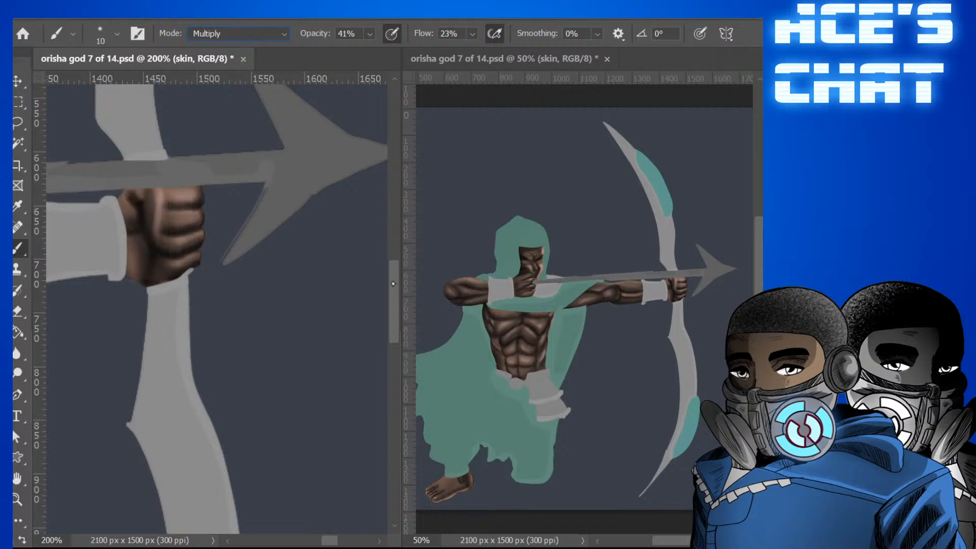
drag(393, 284, 392, 283)
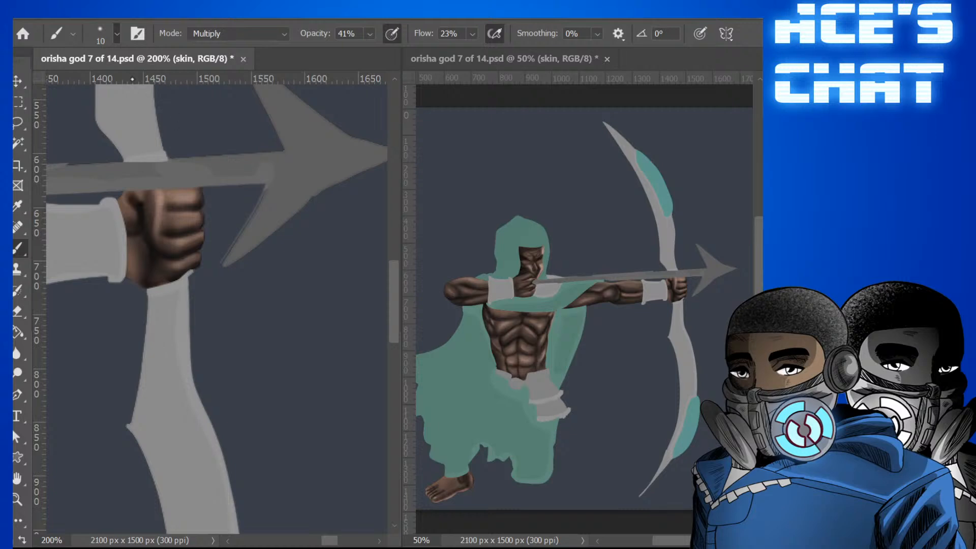
key(bracketleft)
key(bracketleft)
key(bracketleft)
key(bracketleft)
key(bracketleft)
drag(165, 210, 161, 230)
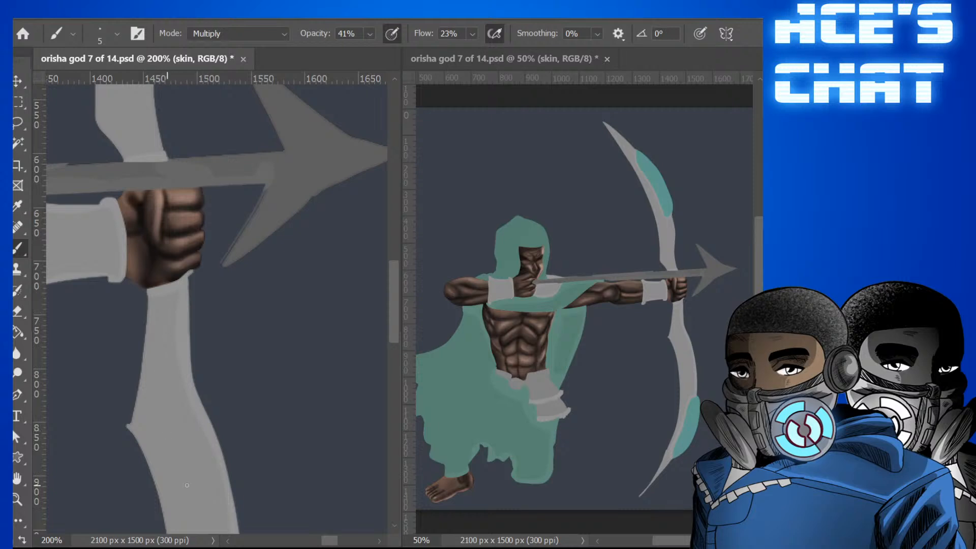
Darken the bow arm's upper end where it meets the cloak, using Multiply brushes from 9 px up to 20 px.
drag(332, 539, 307, 534)
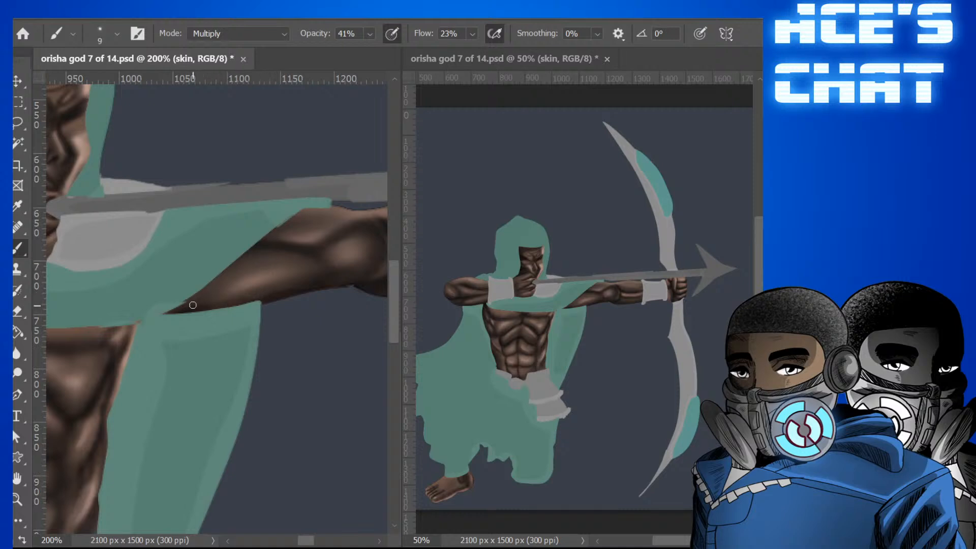
key(bracketright)
key(bracketright)
drag(306, 540, 293, 539)
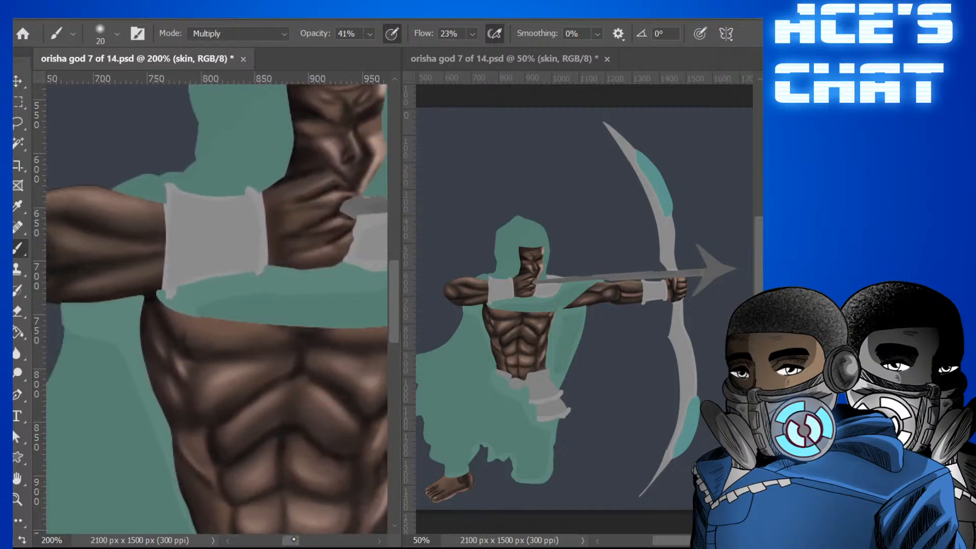
Select the line art on Layer 6 copy 2 with the Magic Wand, take the lines out of view and switch to Layer 17.
drag(393, 317, 393, 289)
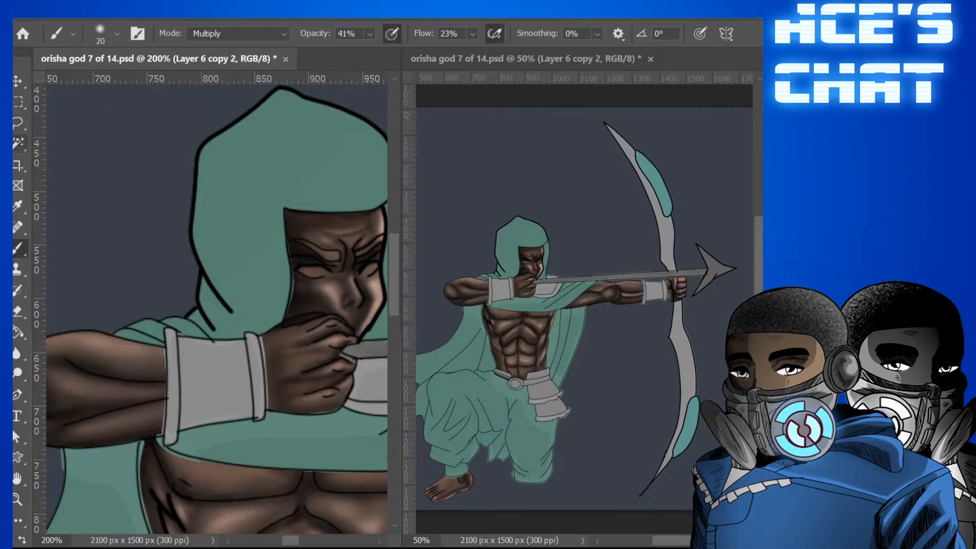
click(19, 143)
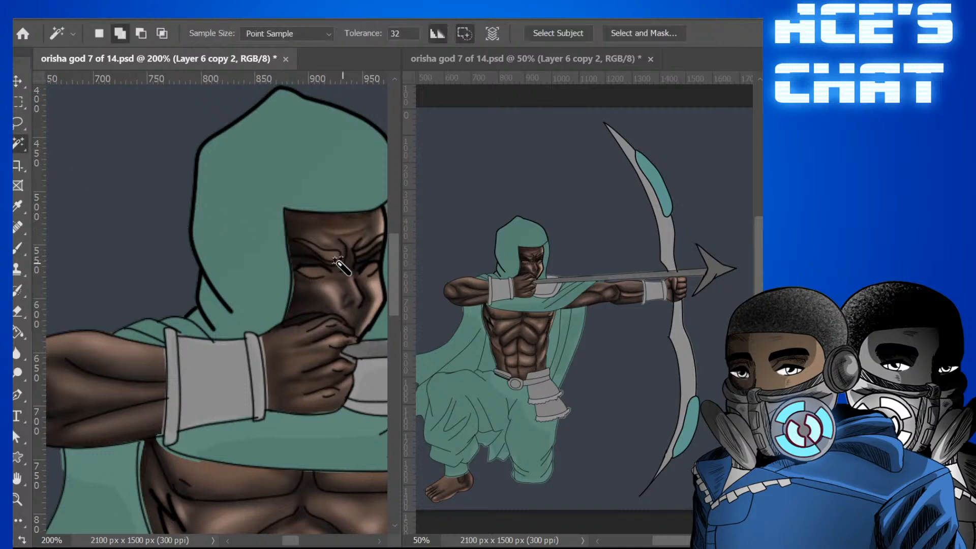
click(313, 265)
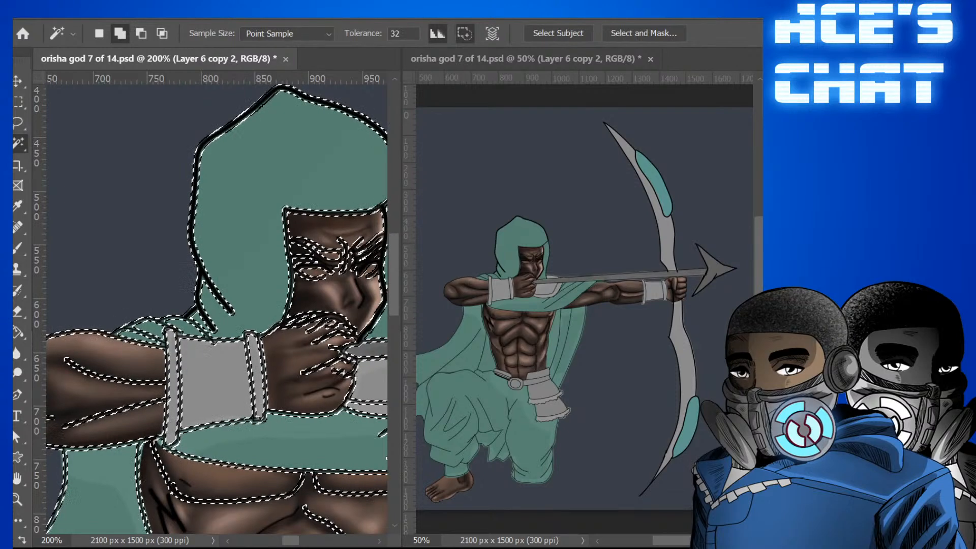
key(Delete)
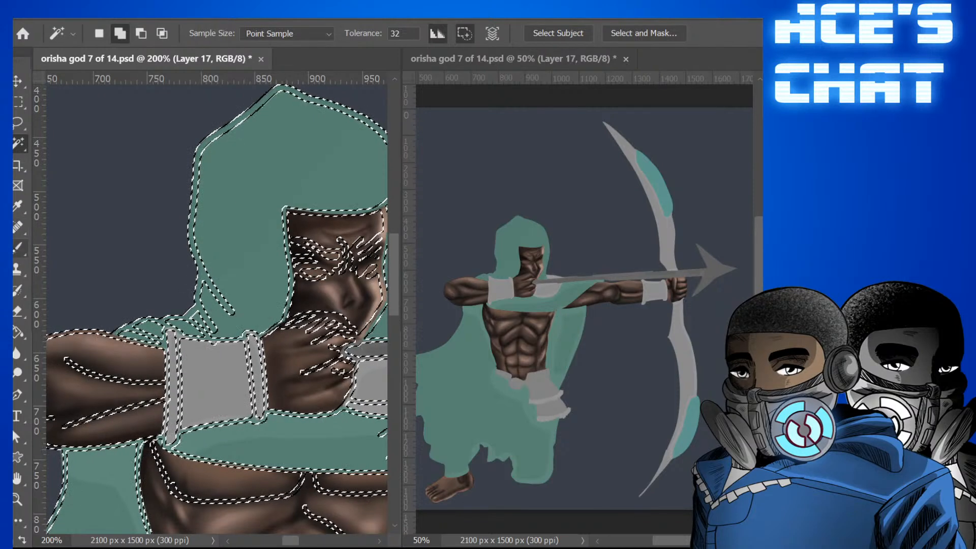
Set up a hard 9 px Multiply brush at 63% opacity for painting on Layer 17.
key(b)
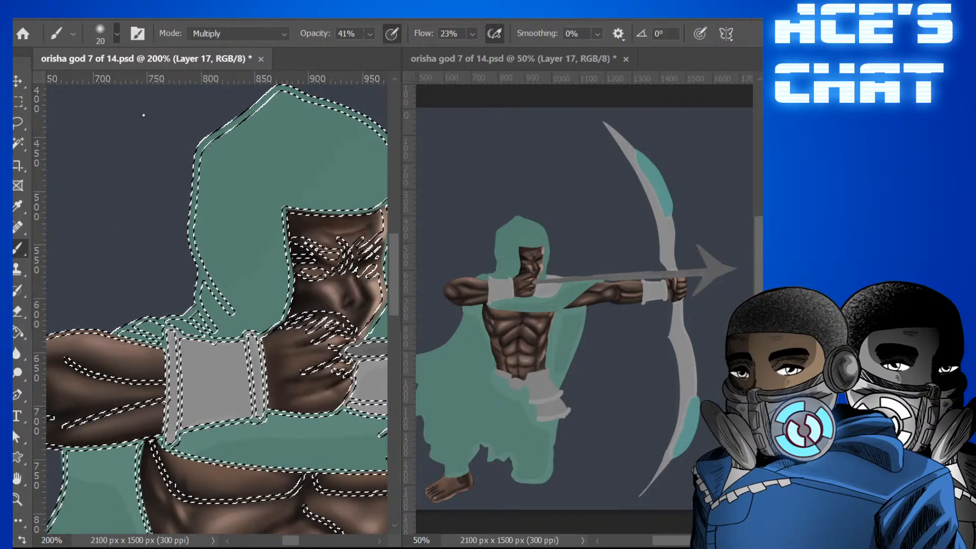
key(shift+bracketright)
key(shift+bracketright)
key(shift+bracketright)
key(shift+bracketright)
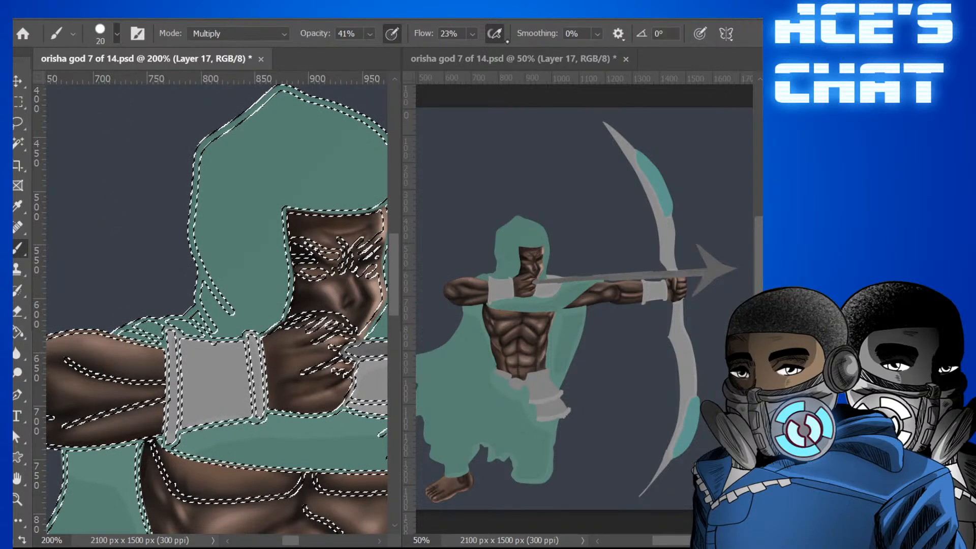
key(5)
key(4)
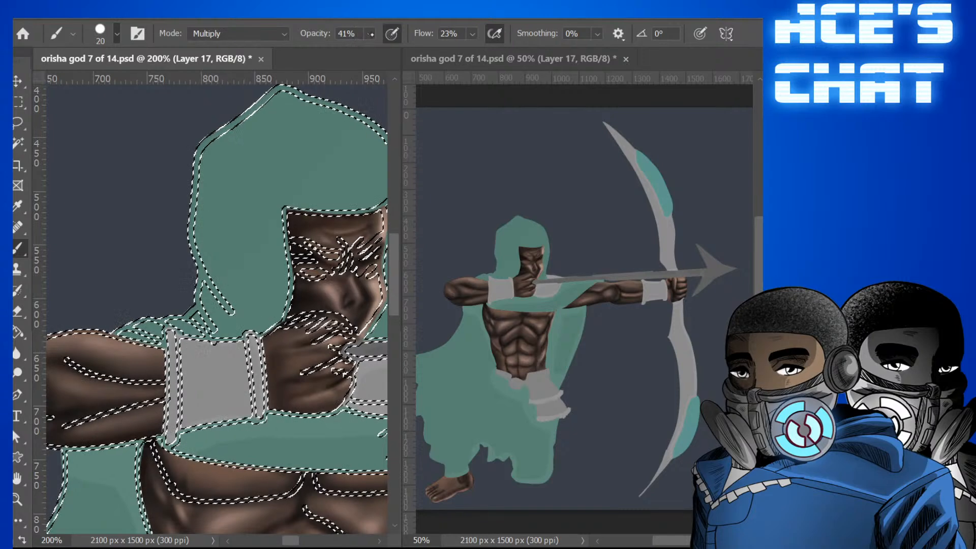
key(6)
key(3)
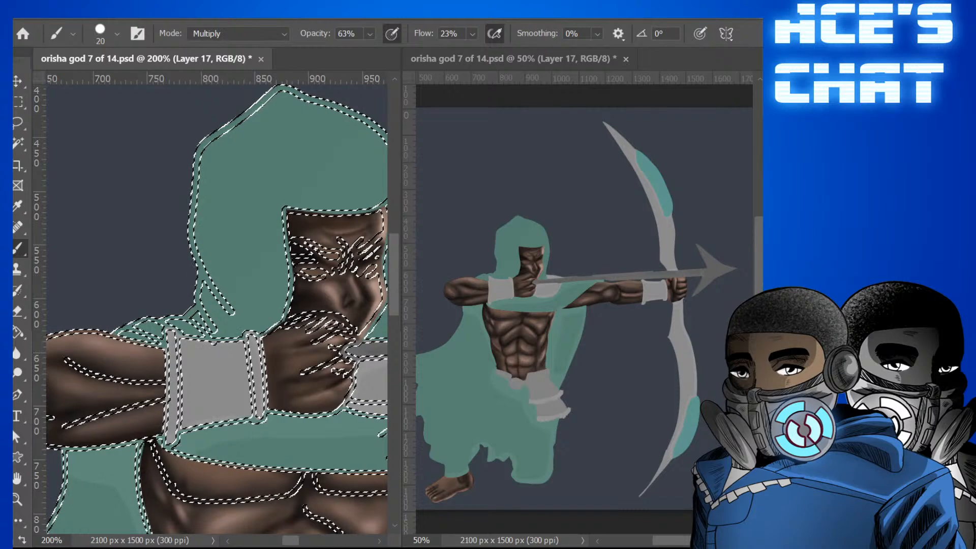
key(bracketleft)
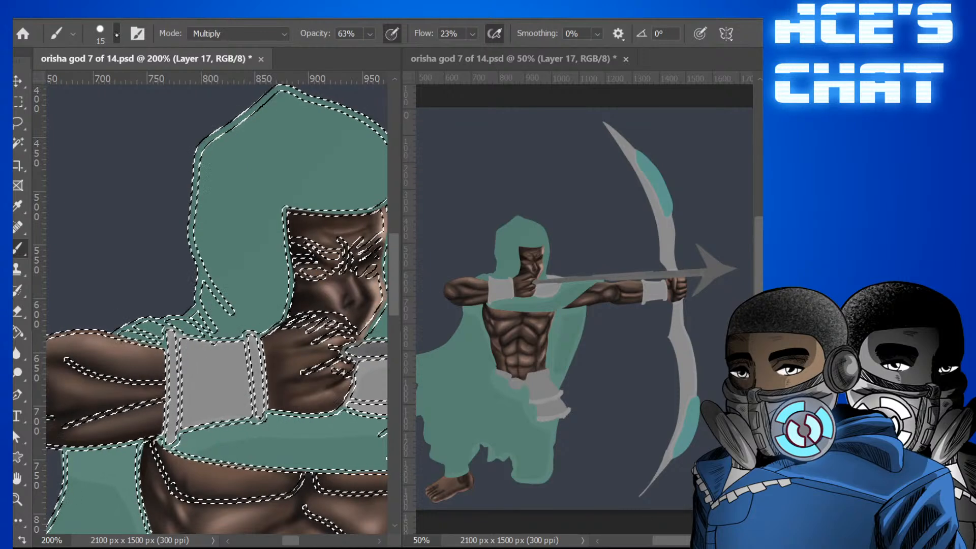
key(bracketleft)
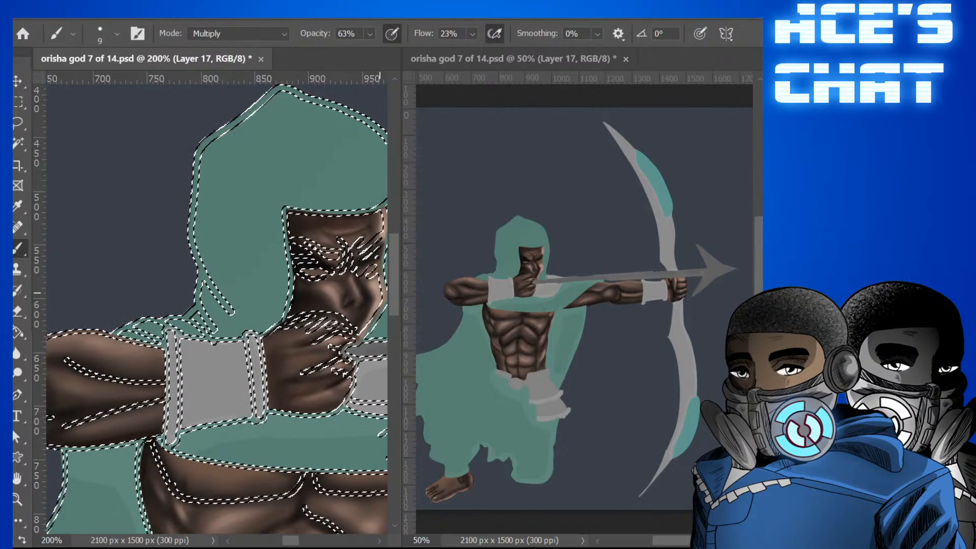
Darken the eye outlines inside the line-art selection with the Multiply brush raised to 76% opacity, and drop the selection.
mouse_move(290, 541)
mouse_down()
mouse_move(314, 540)
mouse_move(298, 541)
mouse_up()
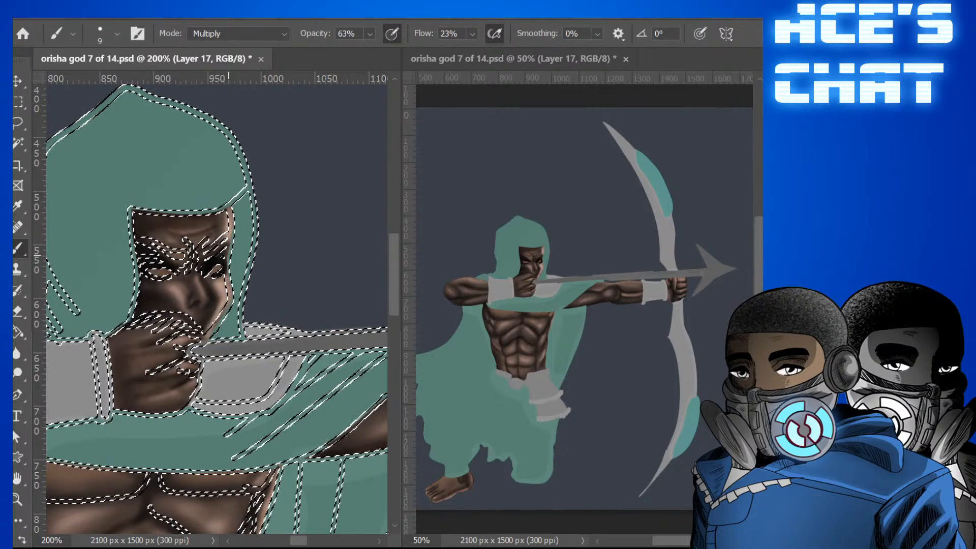
key(z)
click(180, 239)
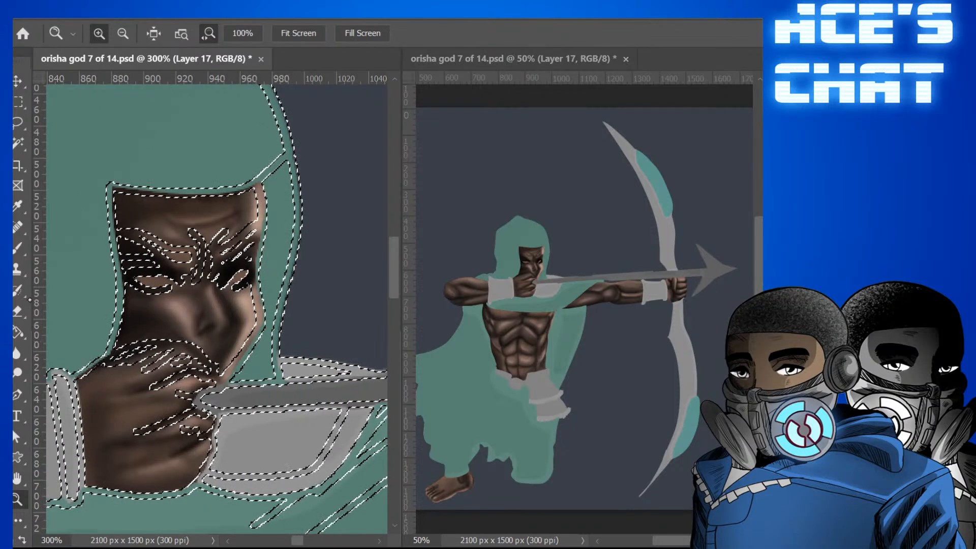
key(b)
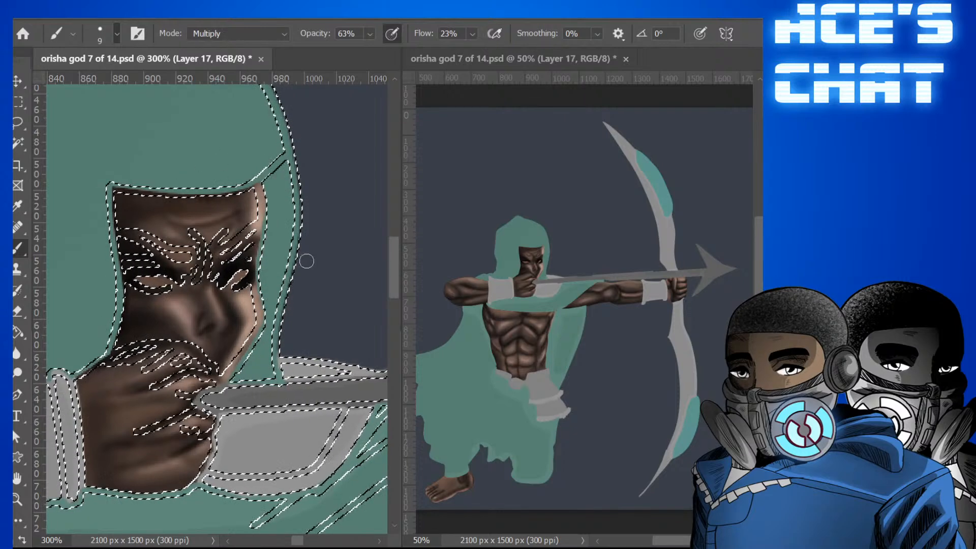
drag(394, 272, 394, 272)
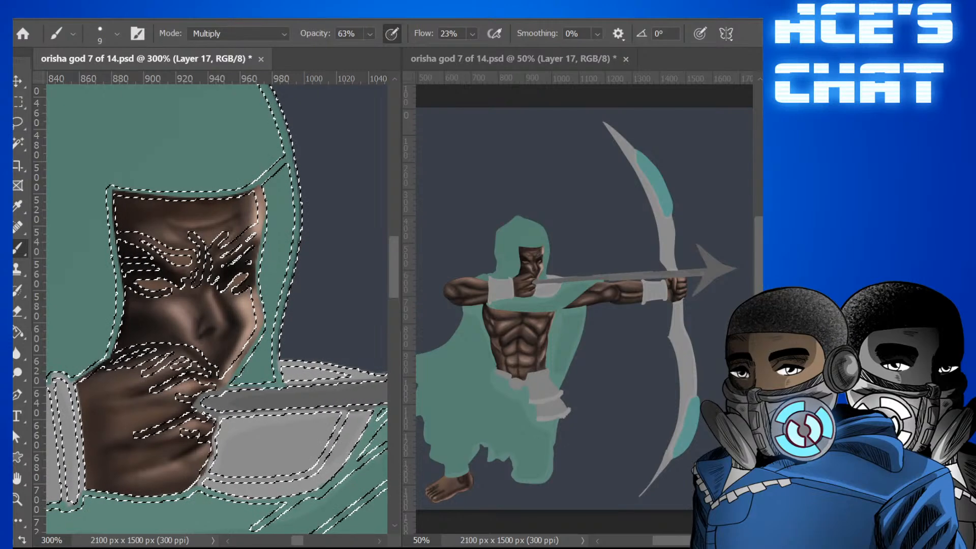
key(7)
key(6)
mouse_move(182, 280)
mouse_down()
mouse_move(245, 282)
mouse_move(220, 281)
mouse_move(246, 274)
mouse_up()
key(ctrl+d)
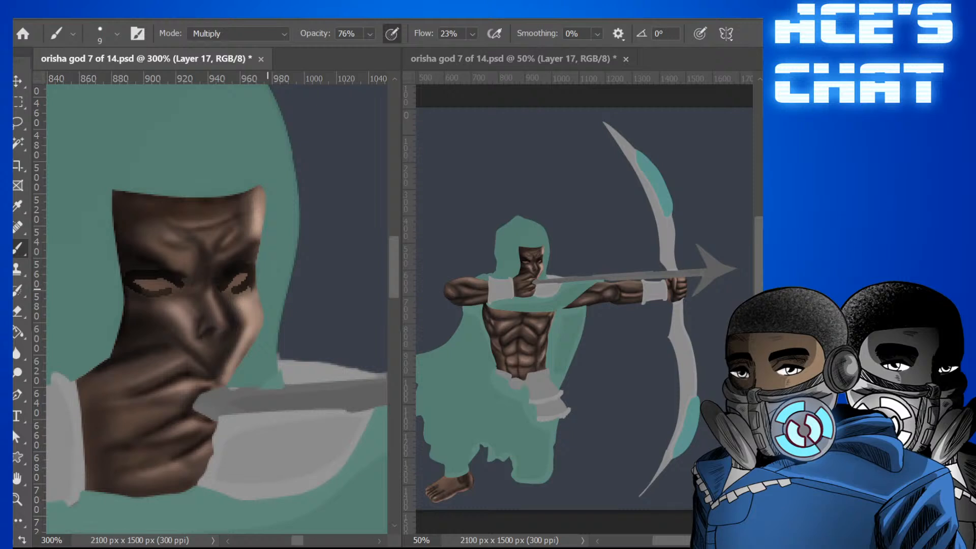
Touch up the dark rims of both eyes, clean their openings with a 10 px eraser, and merge Layer 17 into the skin layer.
mouse_move(133, 279)
mouse_down()
mouse_move(162, 273)
mouse_move(144, 277)
mouse_move(183, 288)
mouse_move(131, 287)
mouse_move(155, 296)
mouse_move(180, 286)
mouse_up()
drag(223, 284, 254, 271)
key(e)
mouse_move(176, 264)
mouse_down()
mouse_move(169, 290)
mouse_move(134, 281)
mouse_up()
mouse_move(243, 280)
mouse_down()
mouse_move(228, 287)
mouse_move(246, 279)
mouse_move(229, 287)
mouse_move(236, 280)
mouse_up()
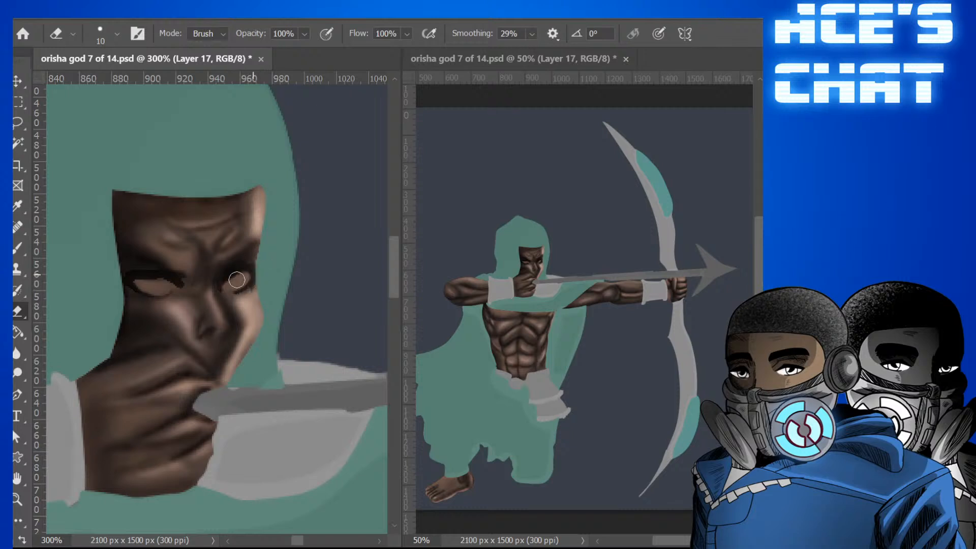
mouse_move(165, 291)
mouse_down()
mouse_move(173, 299)
mouse_move(162, 314)
mouse_up()
mouse_move(168, 283)
mouse_down()
mouse_move(170, 293)
mouse_move(143, 289)
mouse_move(246, 292)
mouse_move(228, 290)
mouse_move(240, 278)
mouse_move(229, 298)
mouse_up()
key(ctrl+e)
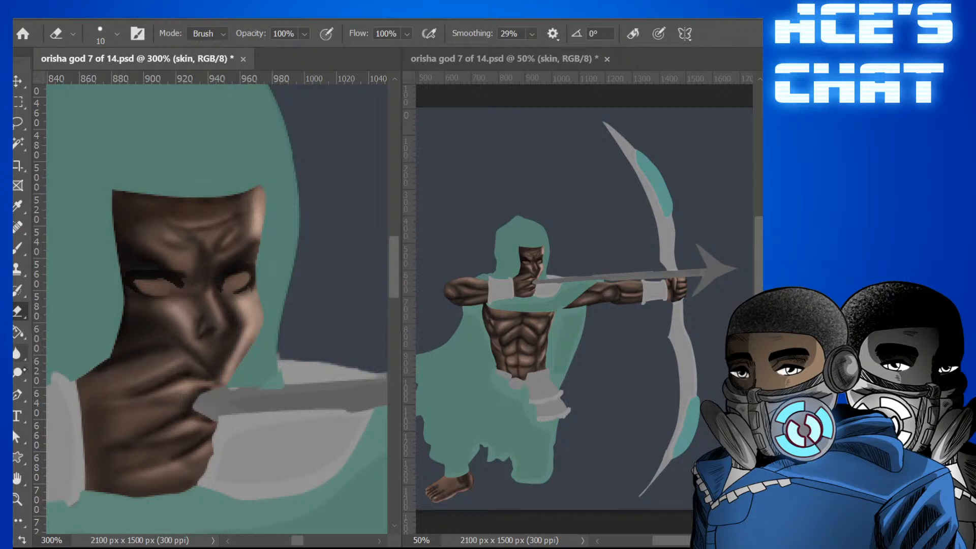
Trace the opening of the eye nearer the bow with the Pen tool and convert the path into a selection.
click(18, 395)
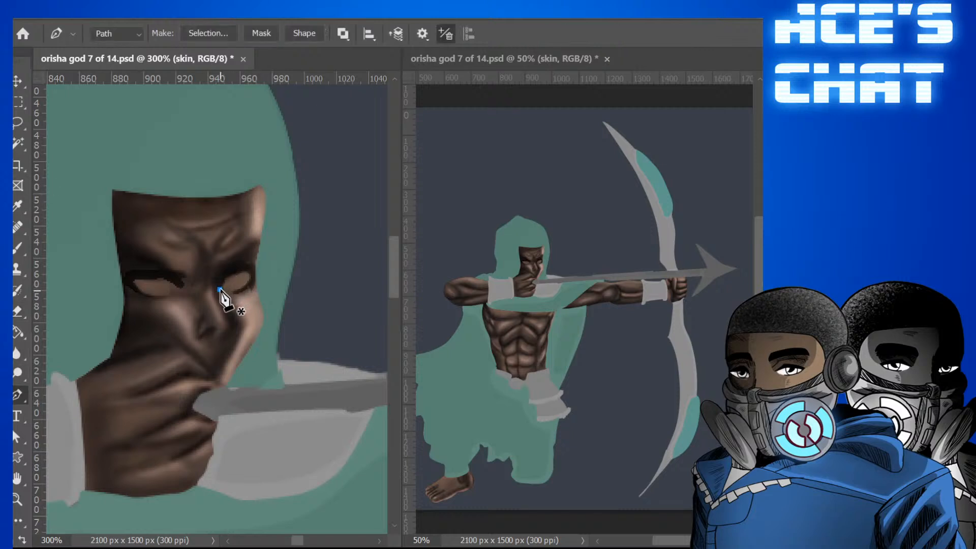
click(219, 289)
click(227, 275)
click(246, 269)
click(251, 275)
click(242, 289)
click(236, 291)
click(225, 294)
click(222, 290)
key(i)
key(p)
key(ctrl+Return)
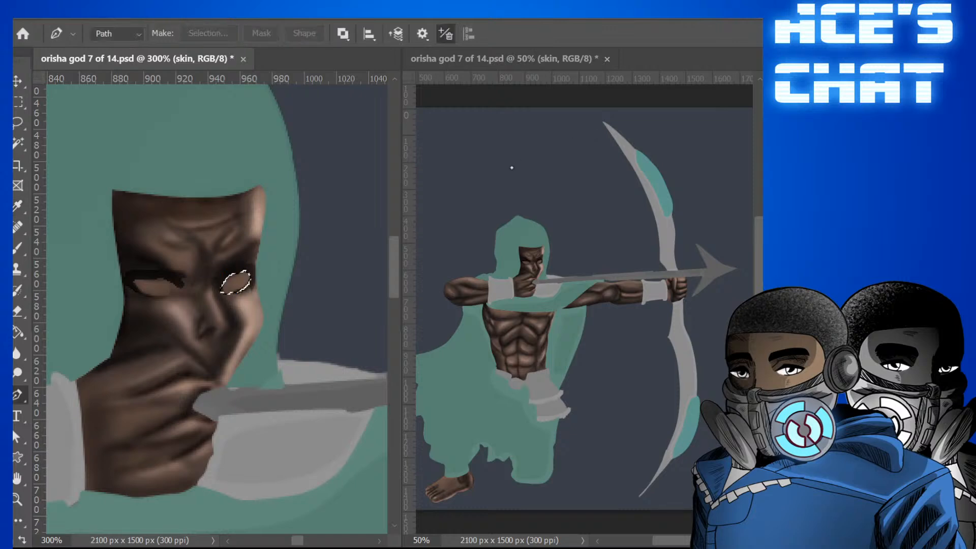
Trace the opening of the other eye with the Pen tool and add it to the selection.
click(178, 287)
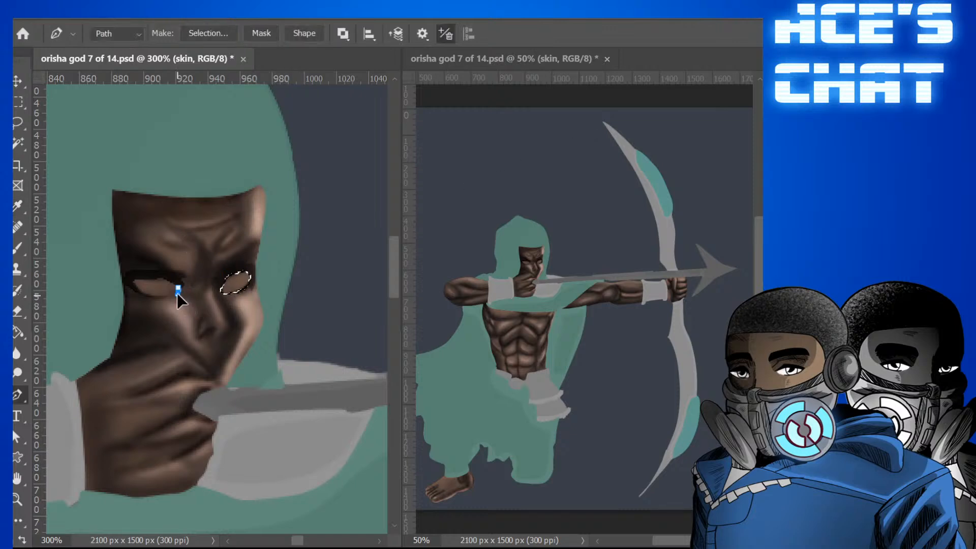
click(163, 297)
click(146, 297)
click(138, 291)
click(135, 283)
click(134, 276)
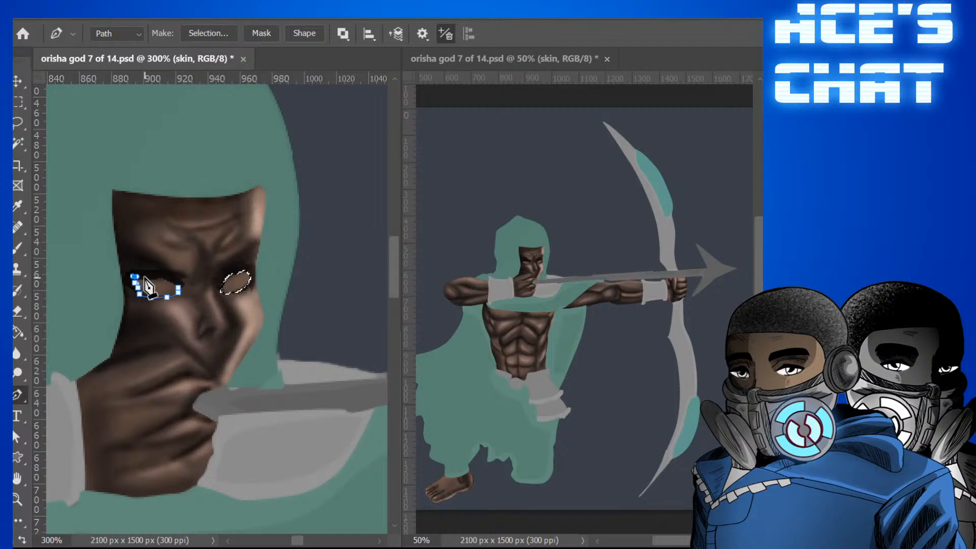
drag(160, 279, 167, 281)
click(179, 289)
key(i)
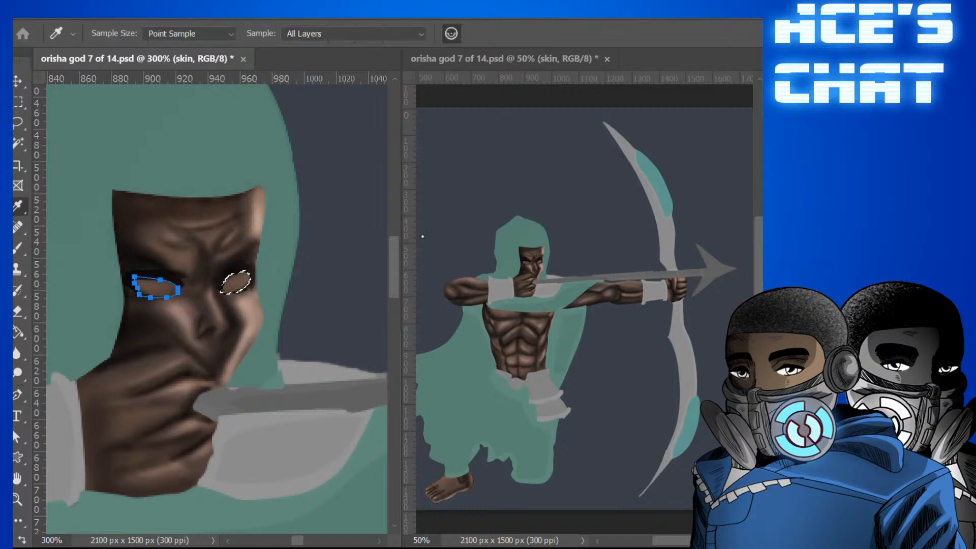
key(p)
key(ctrl+Return)
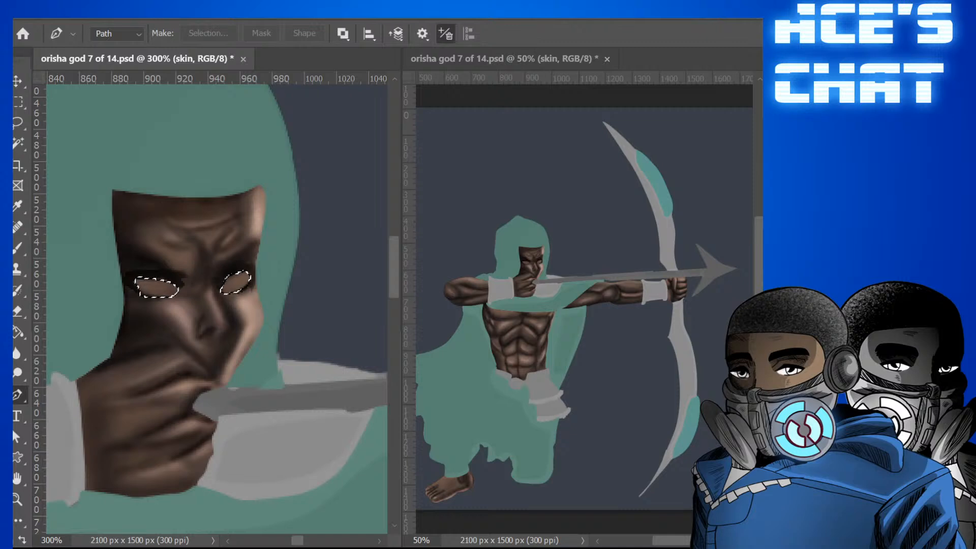
Undo the grey fill in the eyes and fill both eye openings with white on Layer 18.
key(ctrl+z)
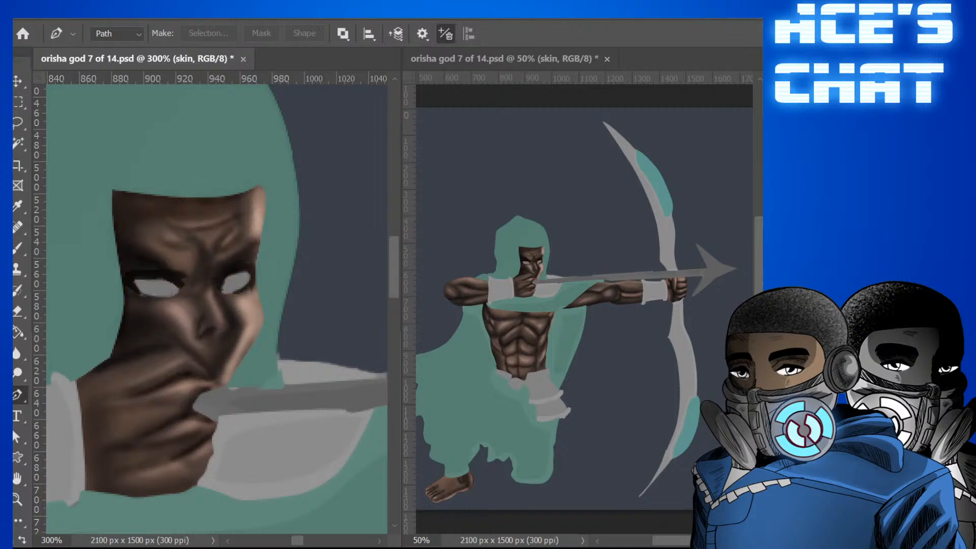
key(ctrl+z)
key(ctrl+z)
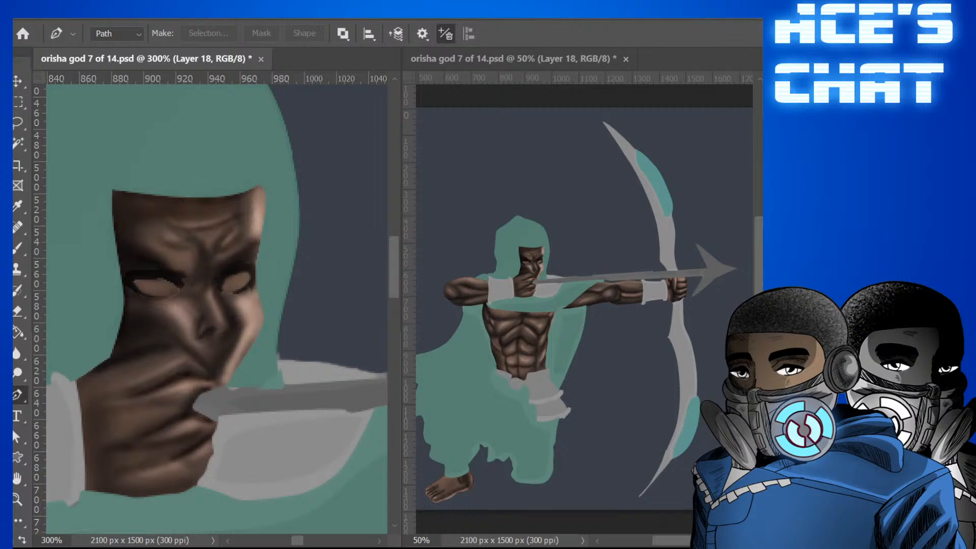
key(i)
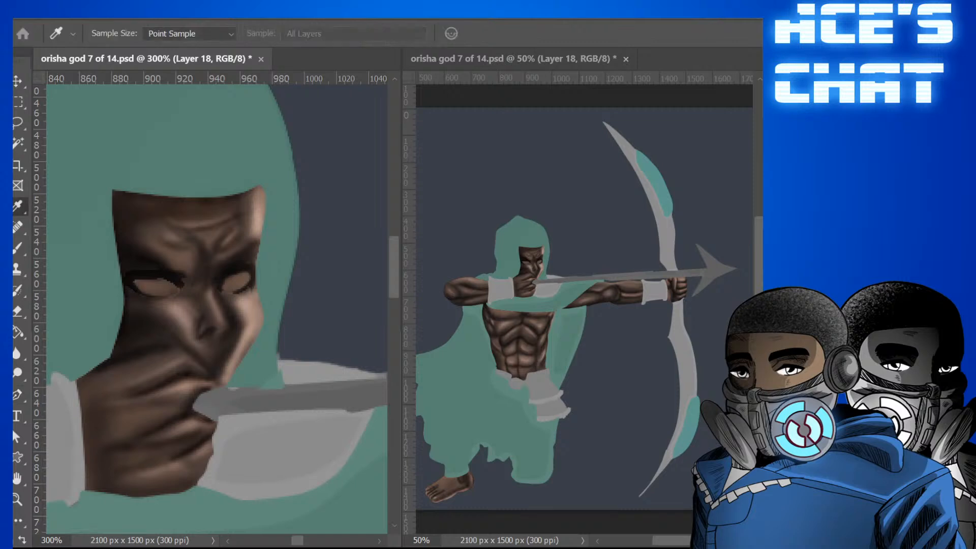
key(ctrl+shift+z)
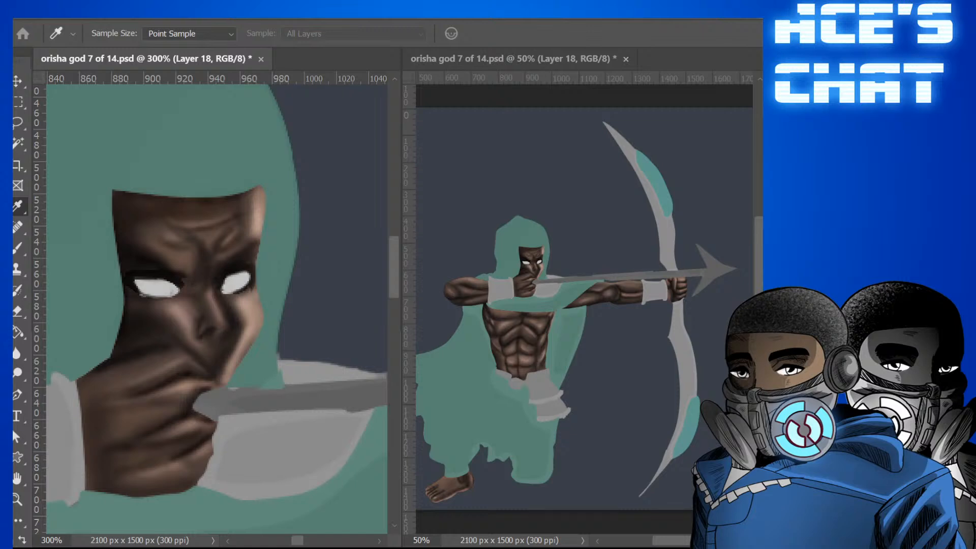
key(p)
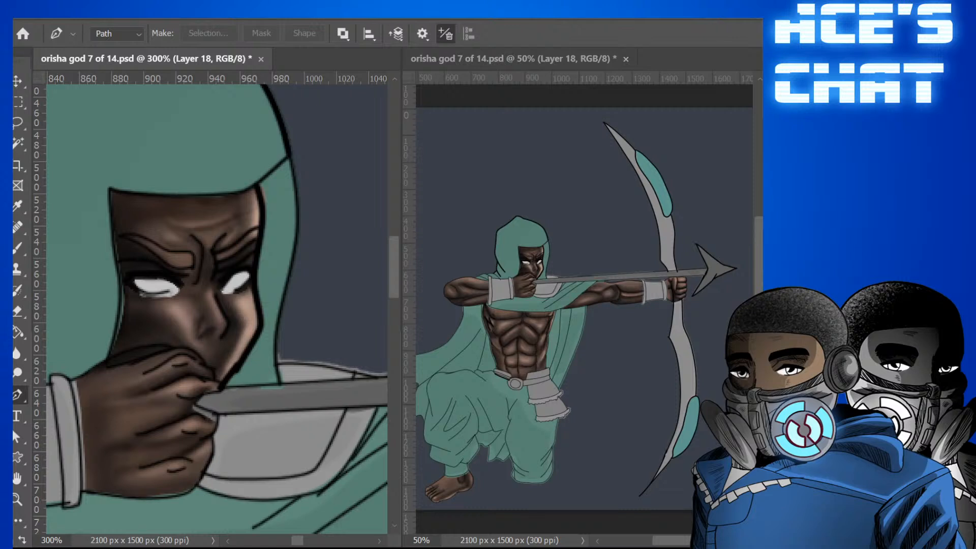
Paint dark eyebrows above both eyes with the 9 px Multiply brush at 76% opacity.
click(18, 249)
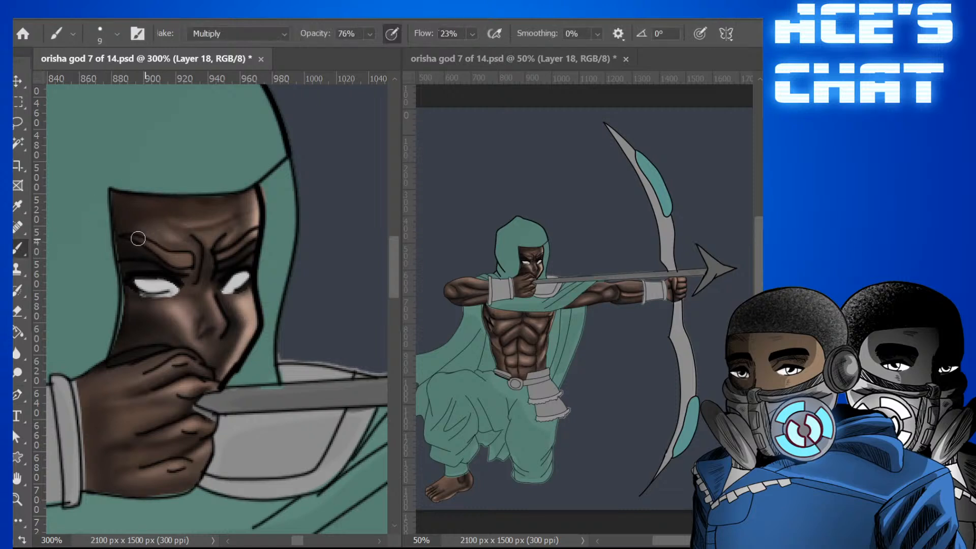
mouse_move(138, 238)
mouse_down()
mouse_move(191, 256)
mouse_move(184, 267)
mouse_move(173, 260)
mouse_move(193, 262)
mouse_move(131, 242)
mouse_up()
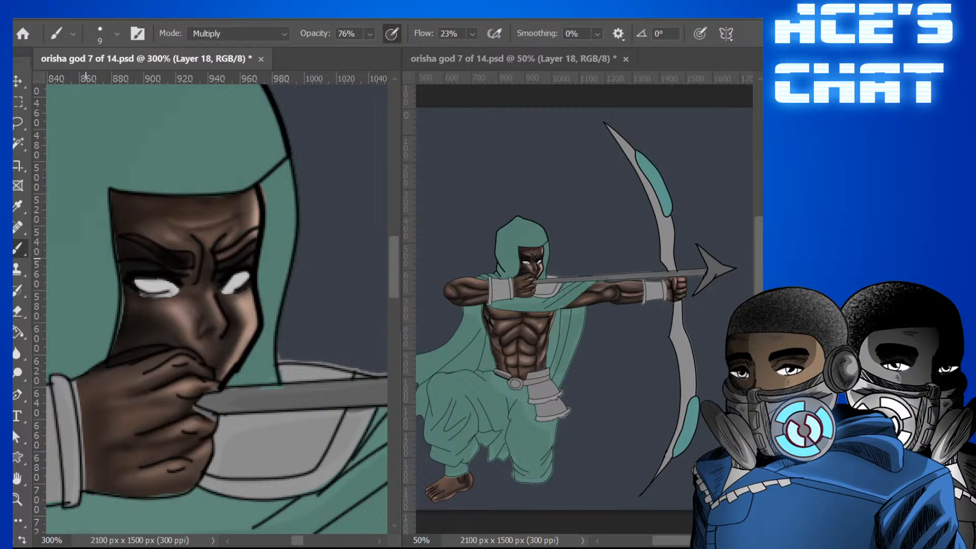
mouse_move(189, 261)
mouse_down()
mouse_move(239, 249)
mouse_move(217, 261)
mouse_move(254, 225)
mouse_move(219, 260)
mouse_move(258, 235)
mouse_move(183, 261)
mouse_move(159, 249)
mouse_up()
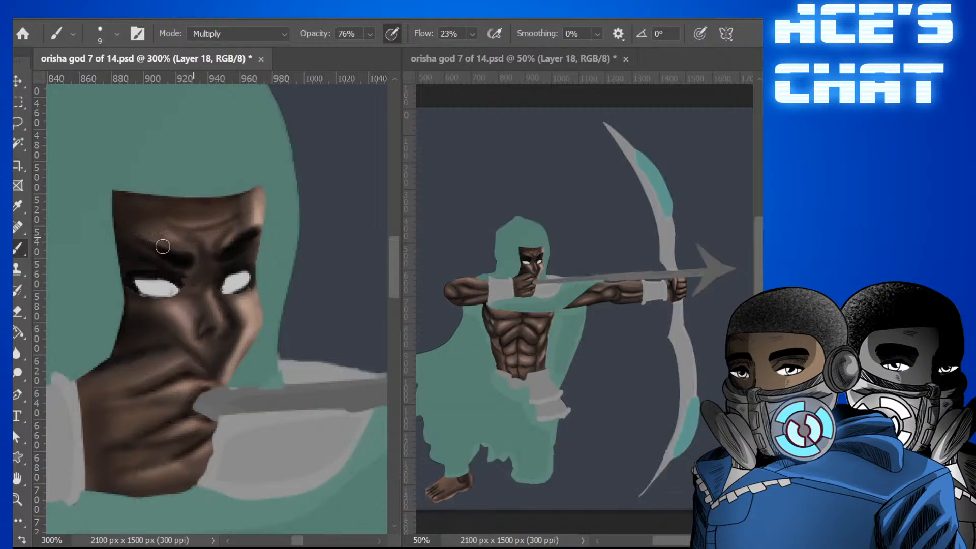
mouse_move(153, 247)
mouse_down()
mouse_move(133, 243)
mouse_move(158, 254)
mouse_up()
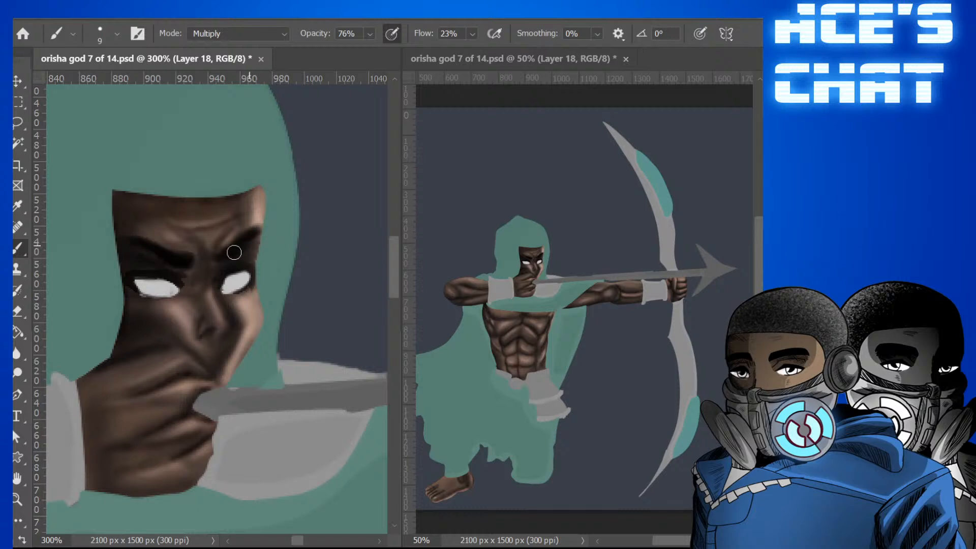
mouse_move(233, 251)
mouse_down()
mouse_move(224, 258)
mouse_move(254, 238)
mouse_move(238, 248)
mouse_move(247, 251)
mouse_up()
key(ctrl+z)
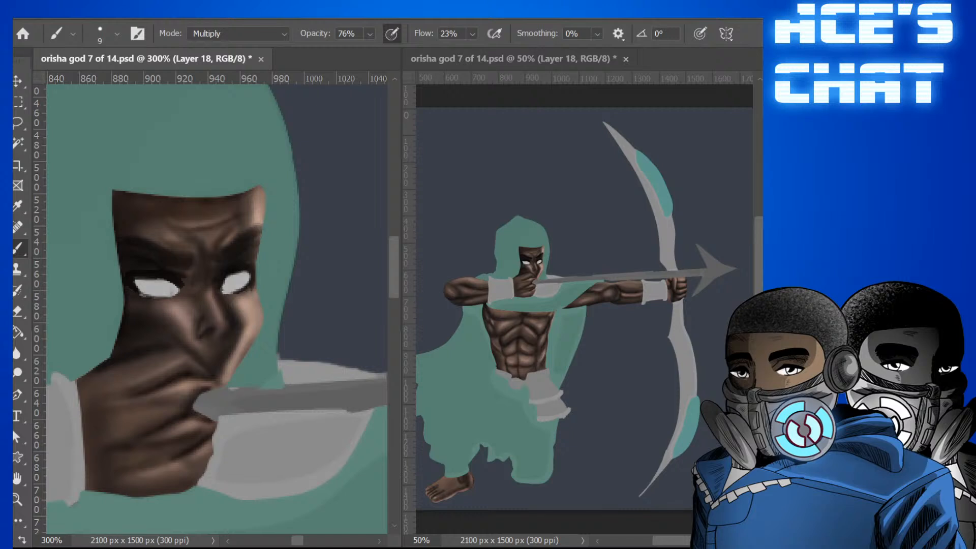
key(ctrl+shift+z)
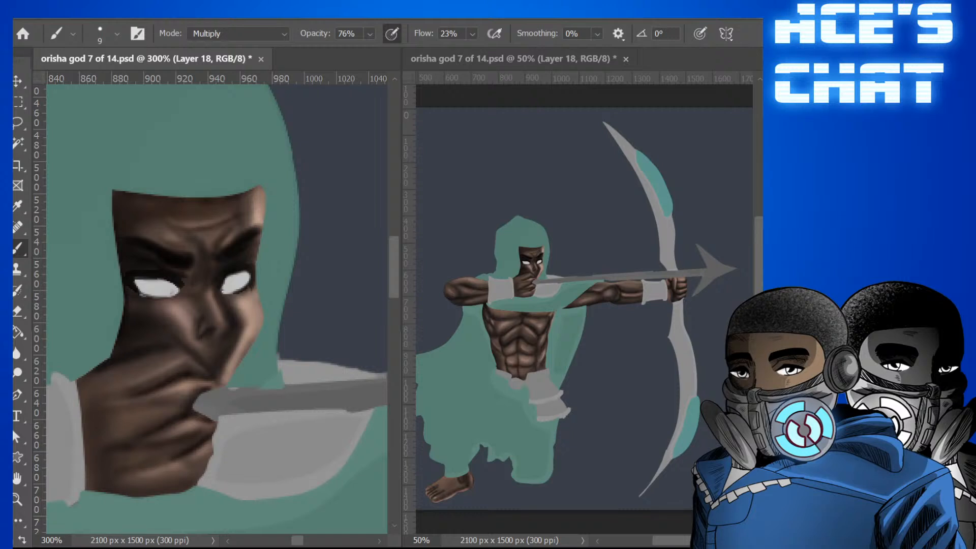
Fit the whole archer in view to check the painted face, and save the document.
key(z)
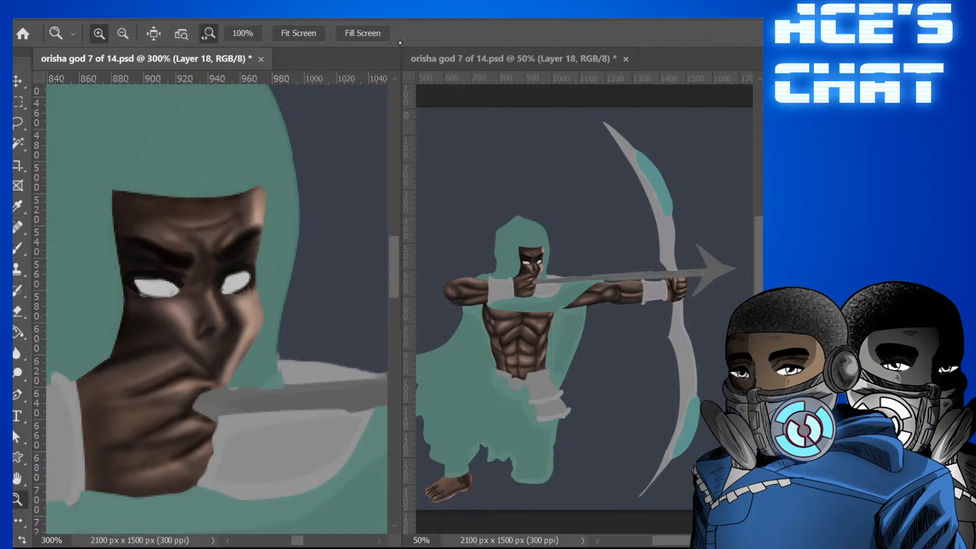
click(307, 36)
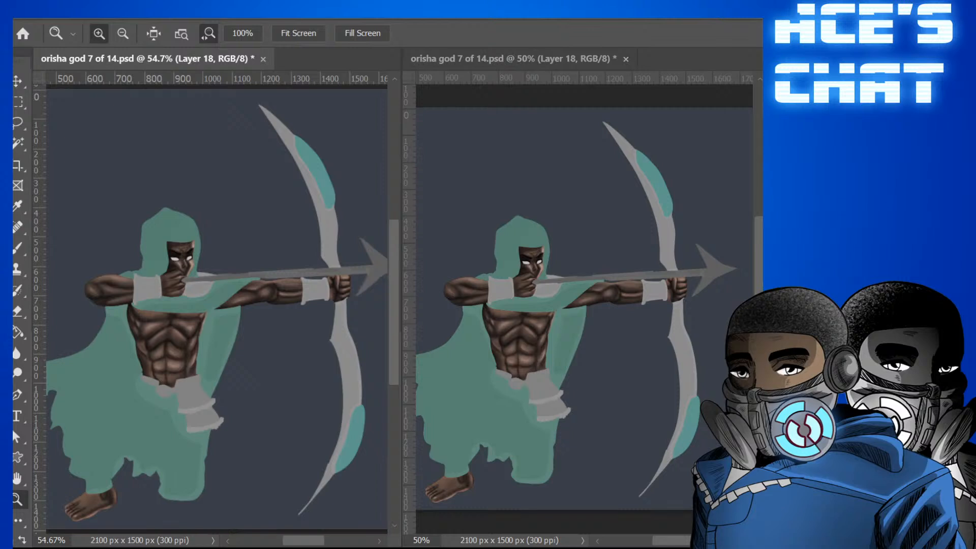
key(ctrl+z)
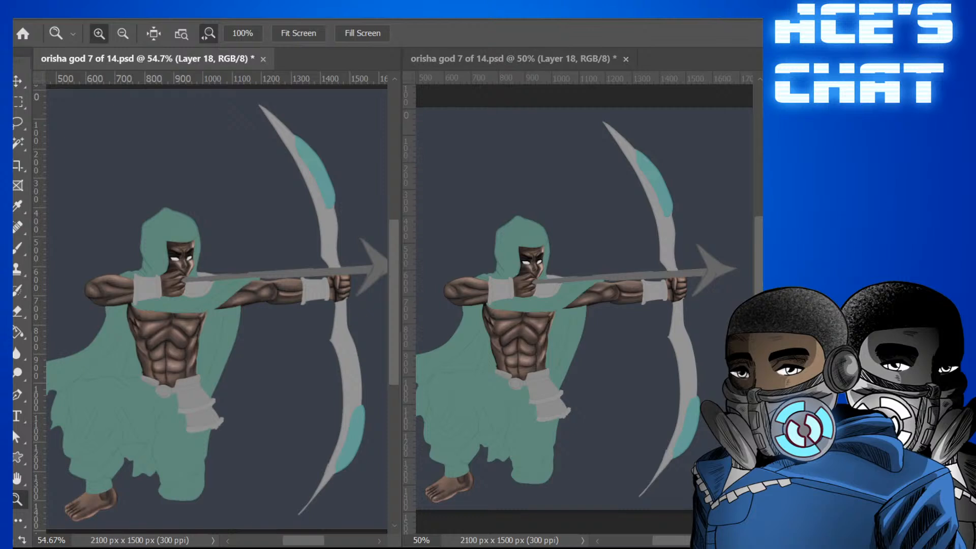
key(ctrl+s)
key(alt+Tab)
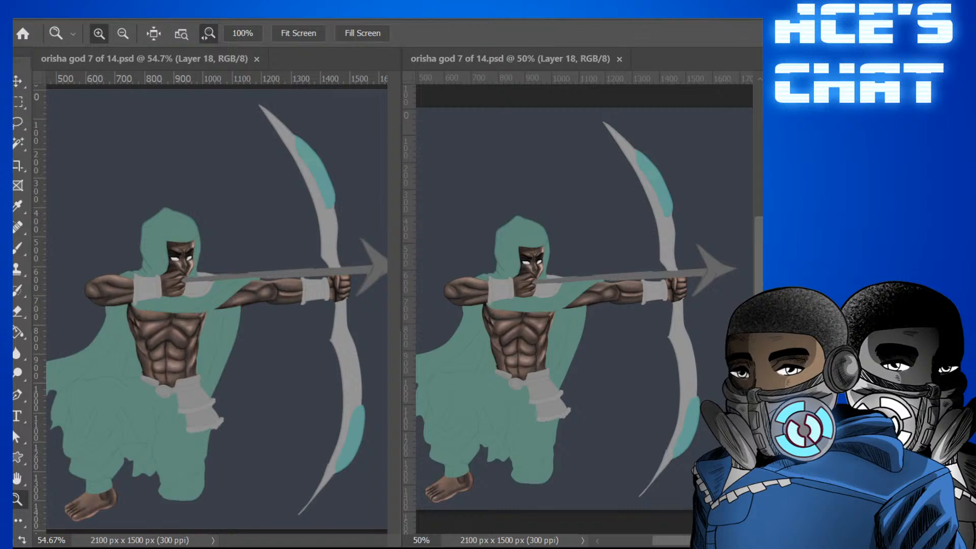
Enlarge the view of the archer to 66.7% and activate the Brush tool for more painting.
click(293, 388)
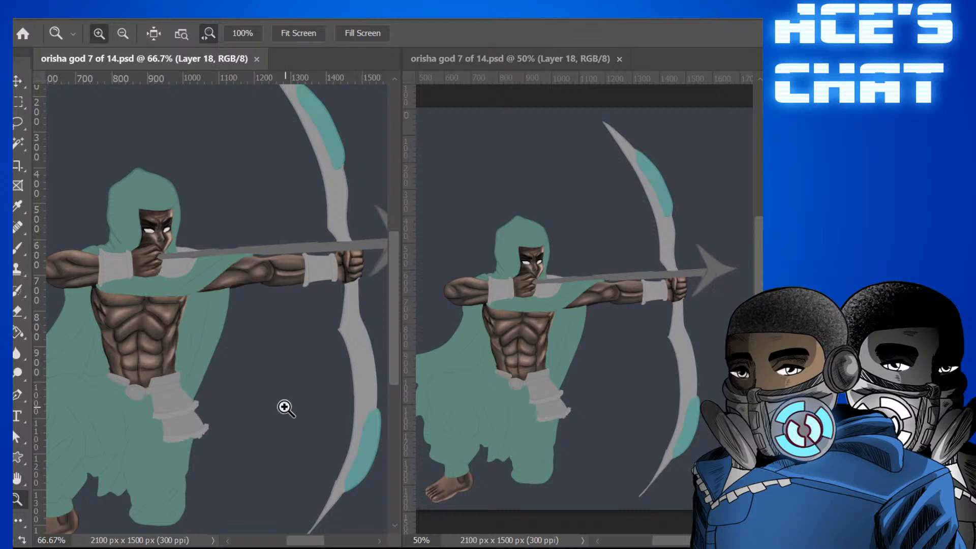
key(b)
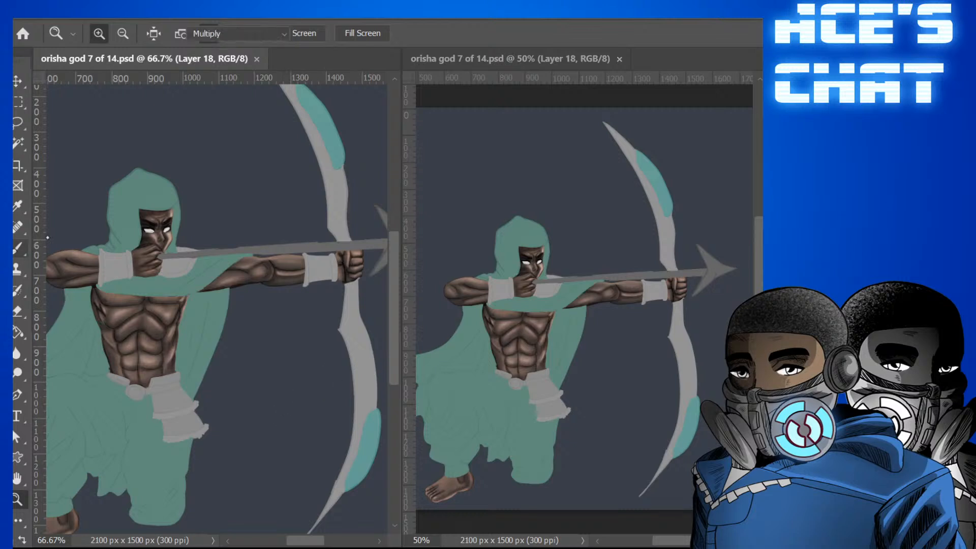